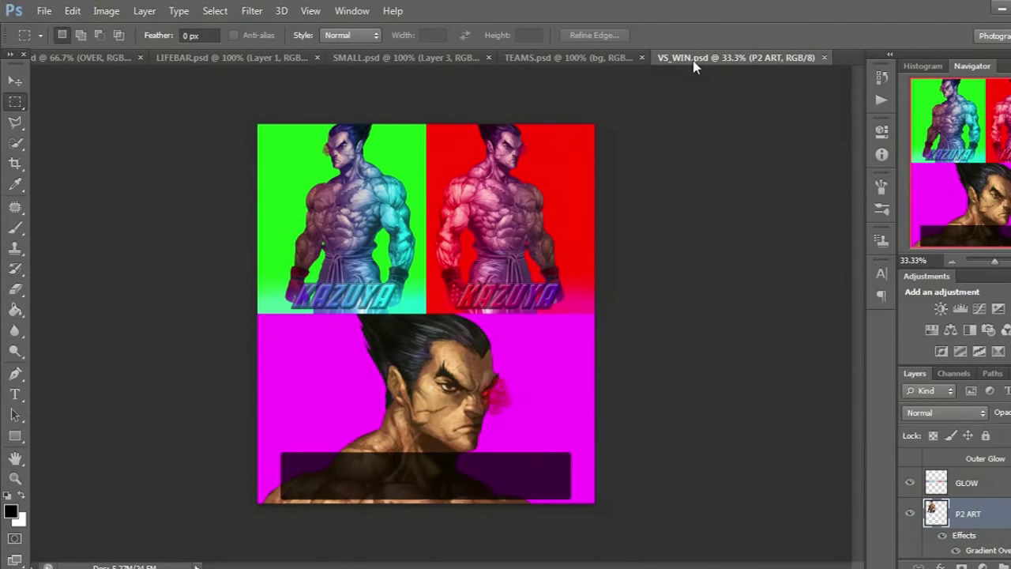
Review the open TEAMS, SMALL, LIFEBAR and OVER-layer template documents, finishing on VS_WIN.psd.
{"action": "left_click", "coordinate": [544, 59]}
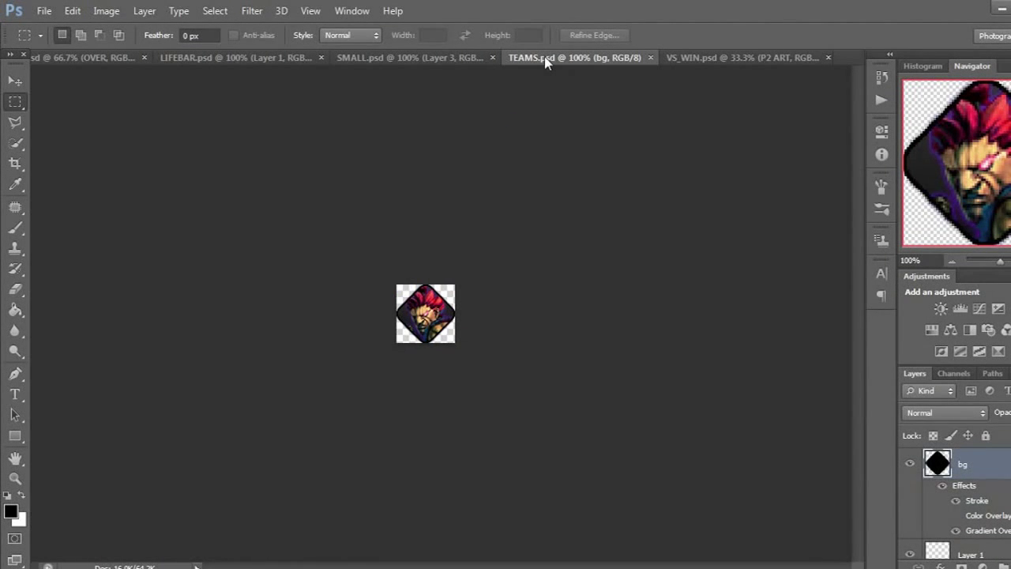
{"action": "left_click", "coordinate": [389, 62]}
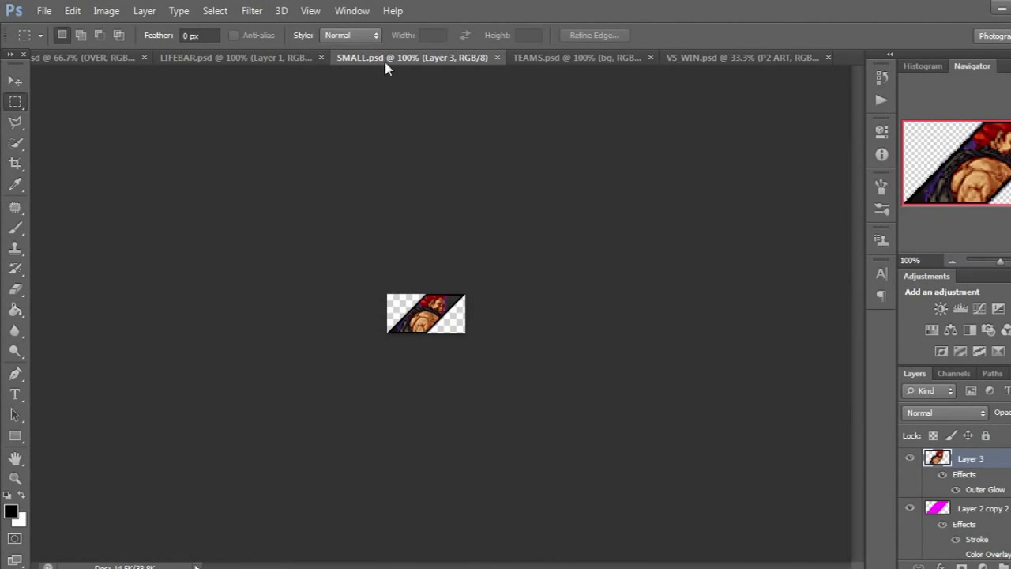
{"action": "left_click", "coordinate": [228, 60]}
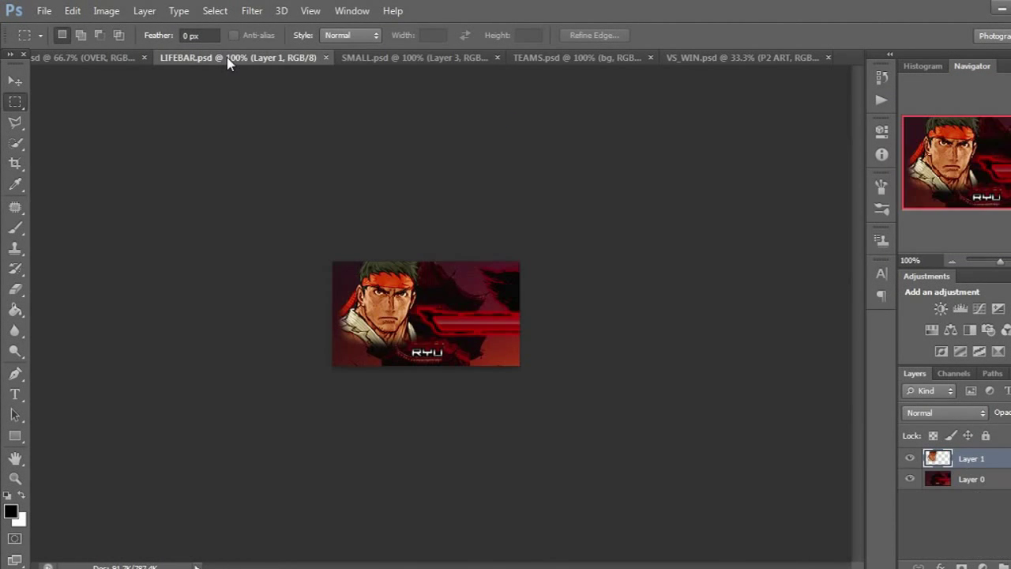
{"action": "left_click", "coordinate": [116, 62]}
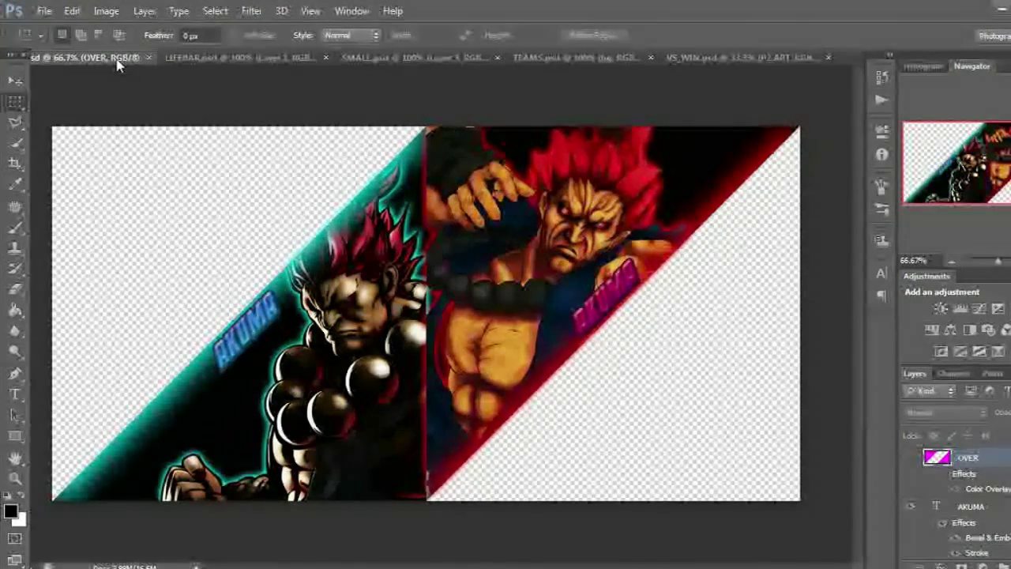
{"action": "left_click", "coordinate": [749, 59]}
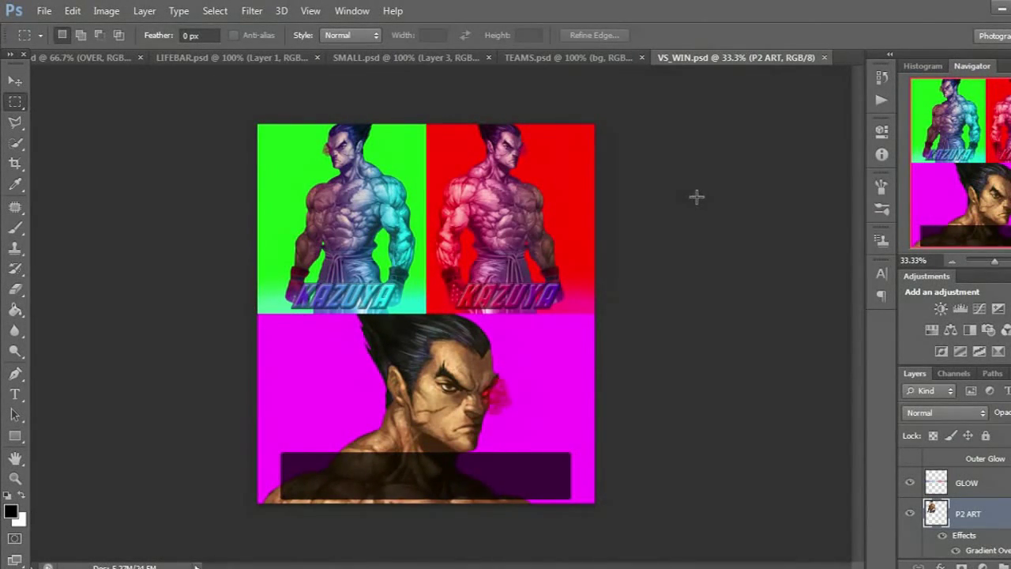
Open the Devil Jin 2 image from the Namco folder under Video Game Characters in the Pictures library.
{"action": "left_click", "coordinate": [44, 11]}
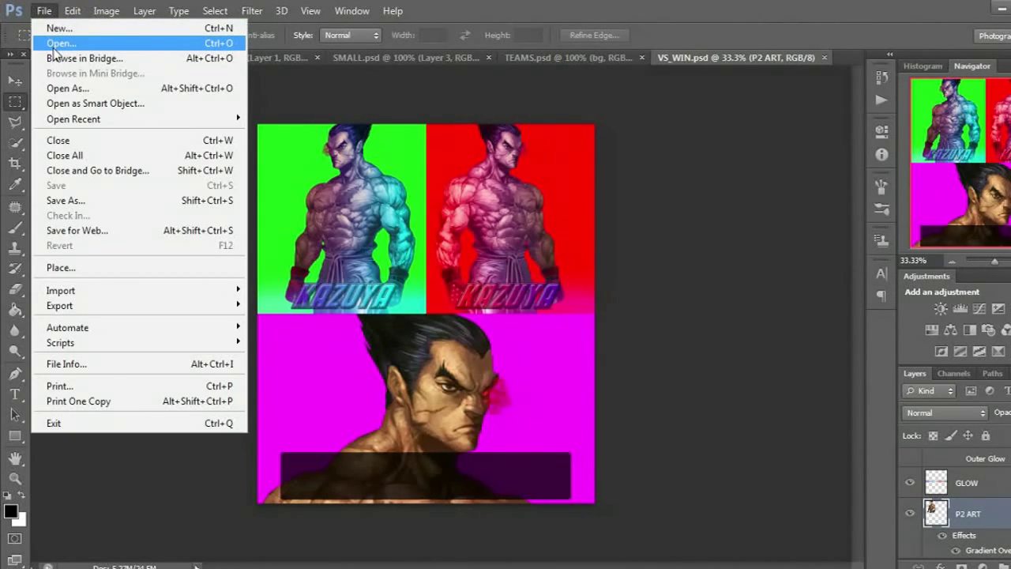
{"action": "left_click", "coordinate": [52, 45]}
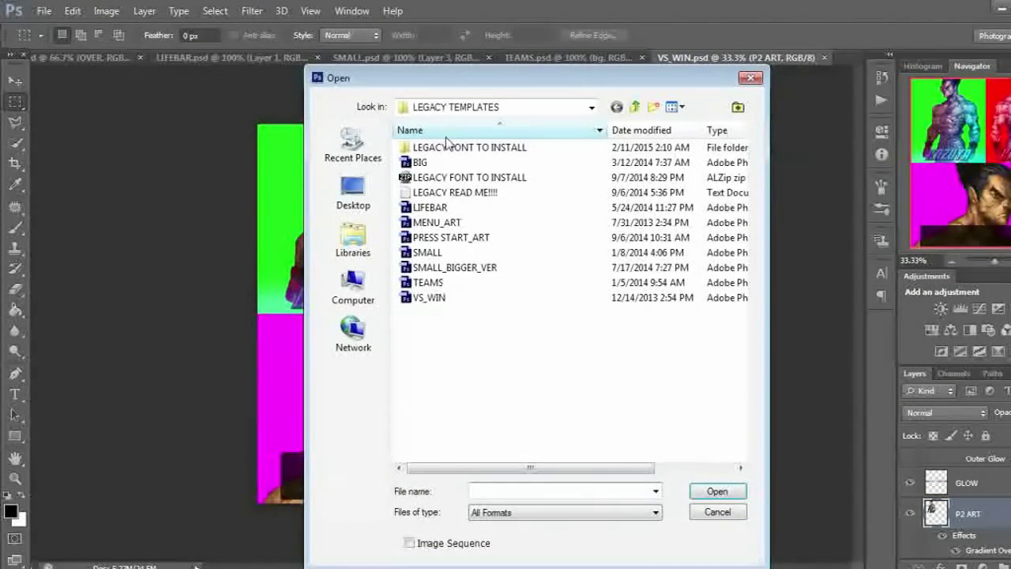
{"action": "left_click", "coordinate": [498, 107]}
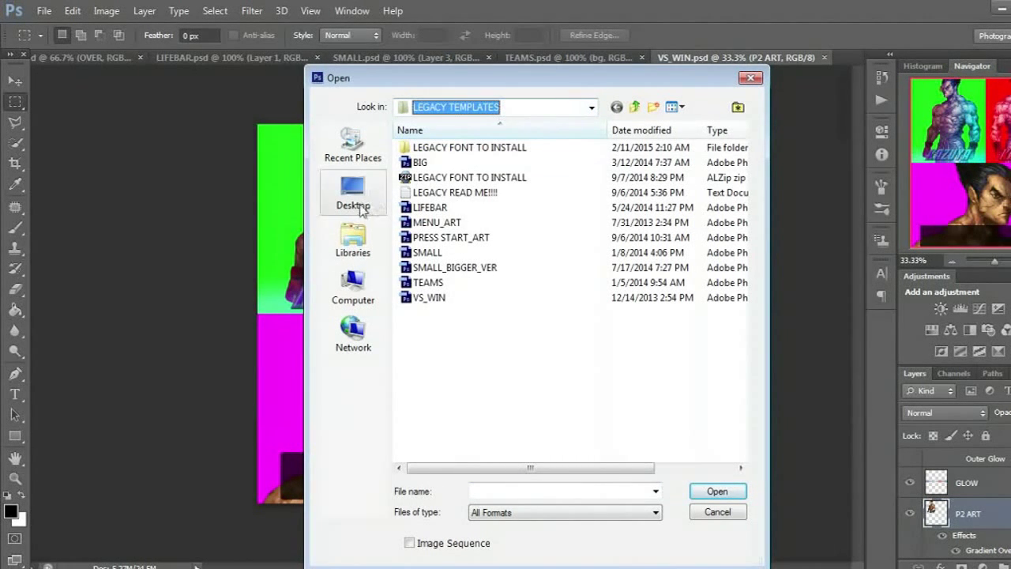
{"action": "left_click", "coordinate": [353, 237]}
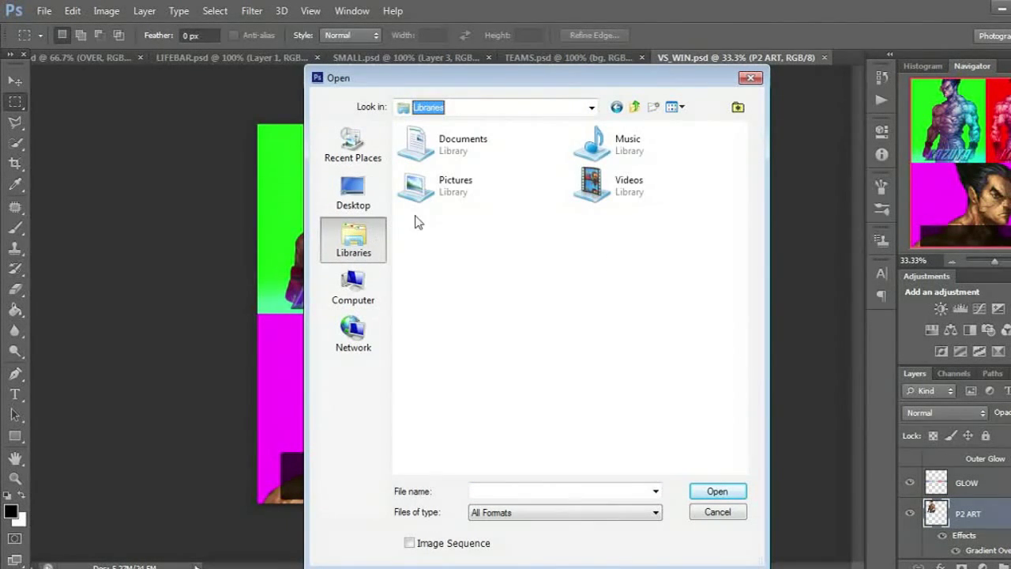
{"action": "double_click", "coordinate": [458, 194]}
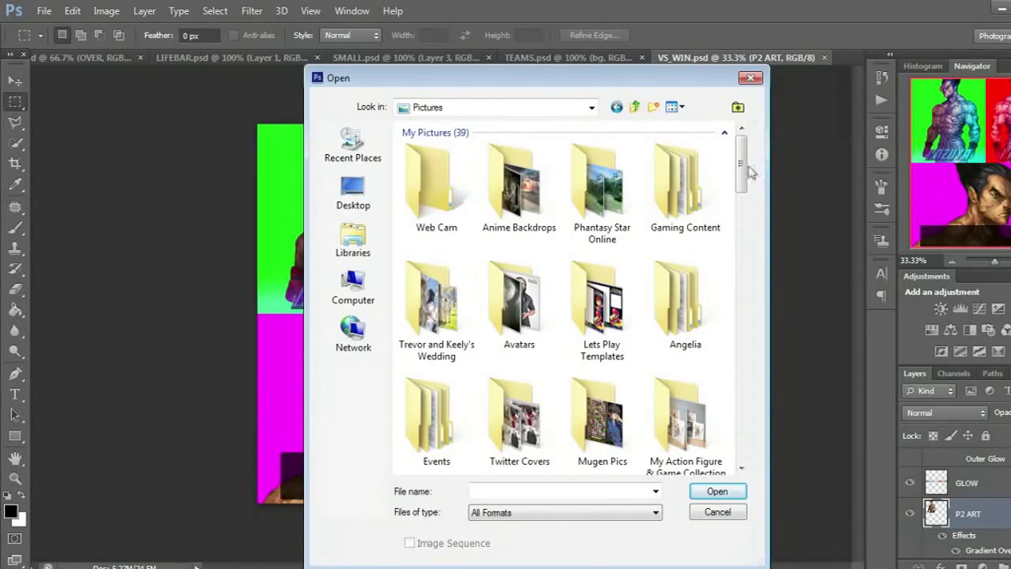
{"action": "left_click_drag", "start_coordinate": [741, 163], "coordinate": [772, 311]}
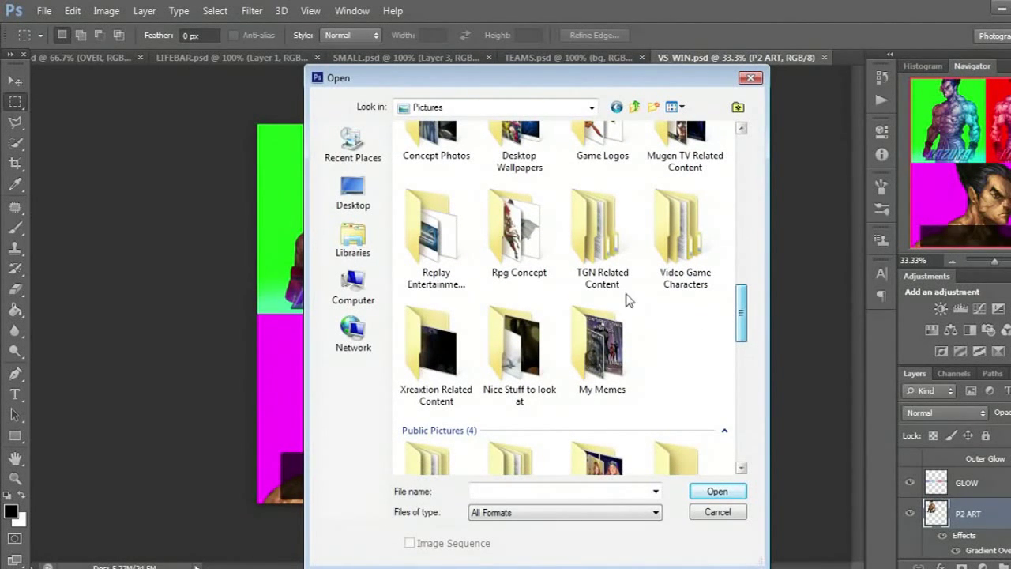
{"action": "double_click", "coordinate": [683, 231]}
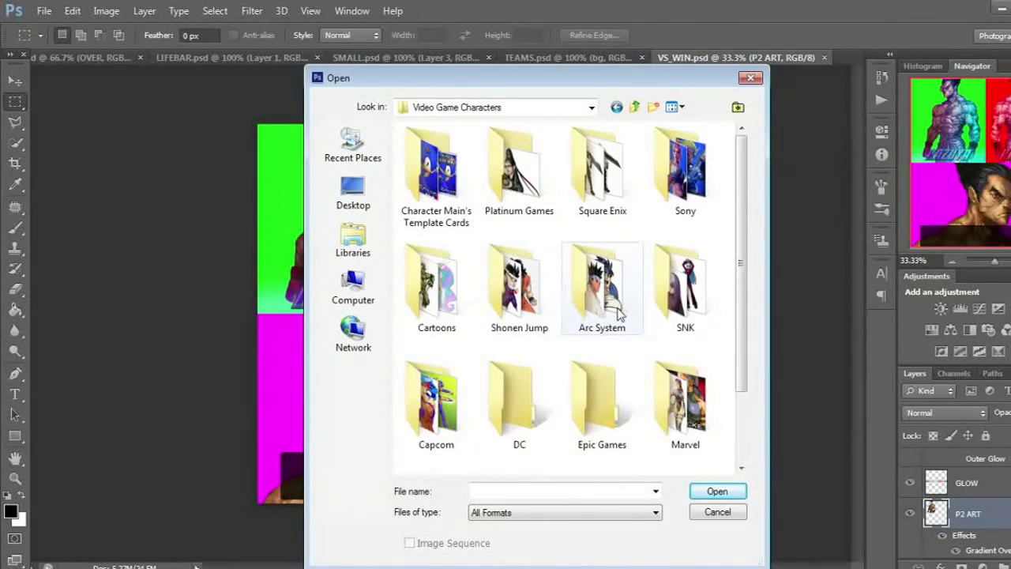
{"action": "left_click", "coordinate": [670, 292]}
{"action": "scroll", "coordinate": [513, 300], "scroll_direction": "down", "scroll_amount": 1}
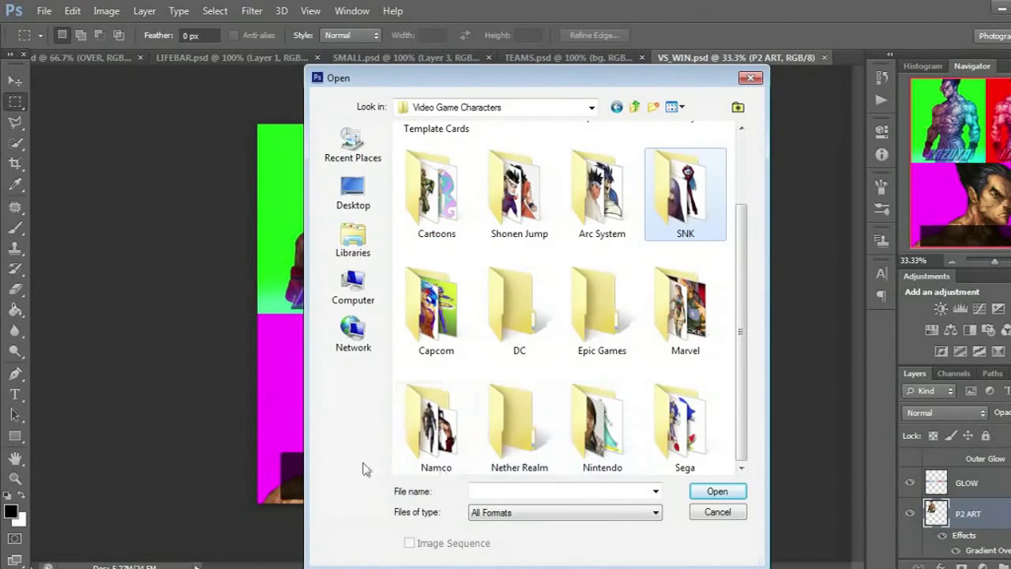
{"action": "double_click", "coordinate": [407, 430]}
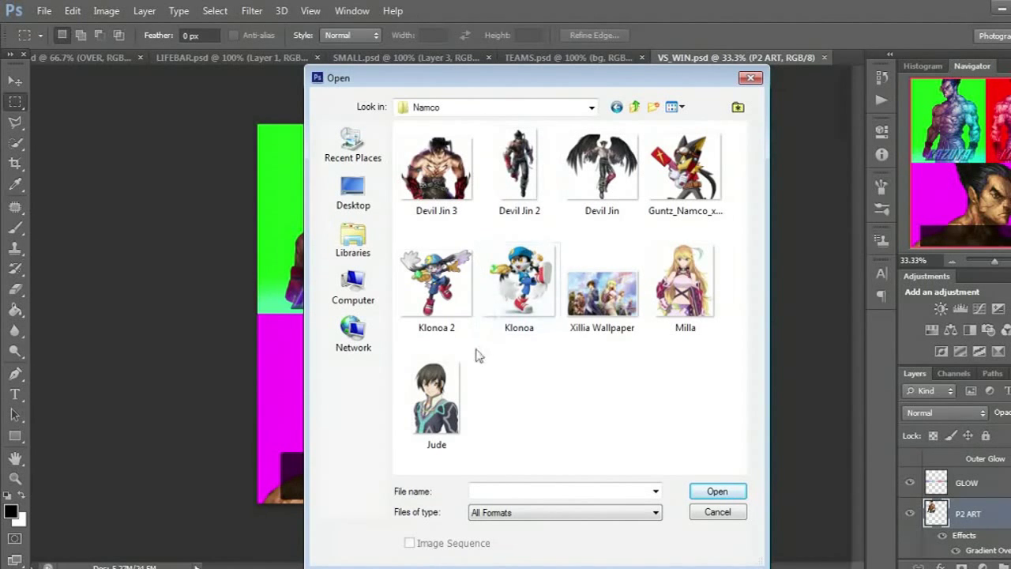
{"action": "double_click", "coordinate": [524, 170]}
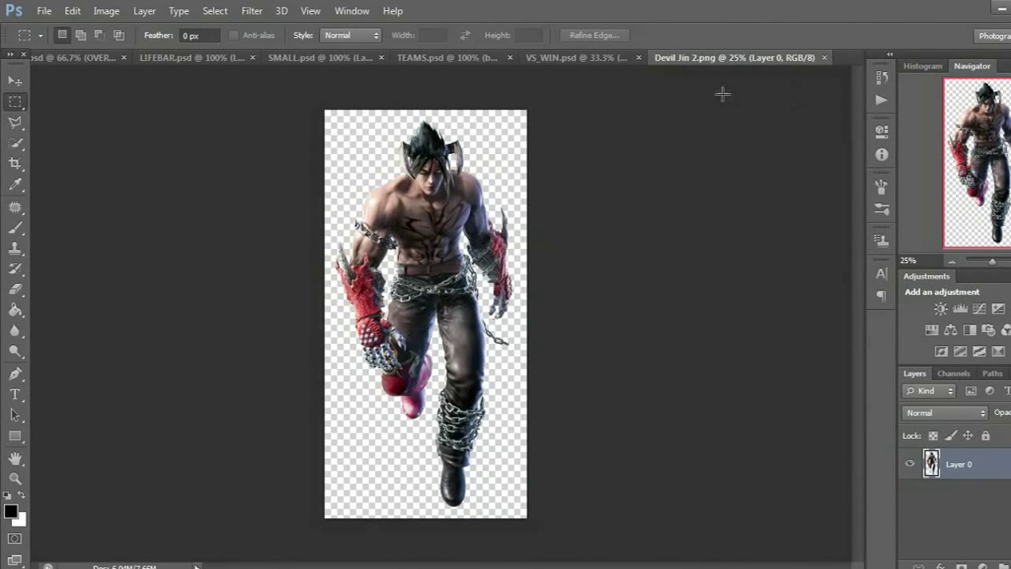
Crop the Devil Jin 2 image to the figure from just above the hair down to the upper thighs.
{"action": "left_click", "coordinate": [599, 60]}
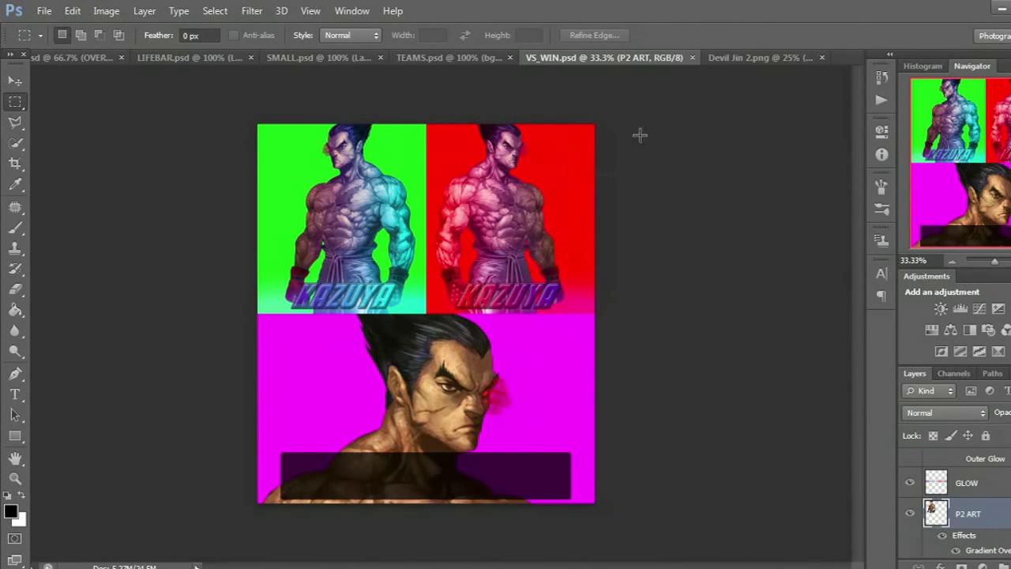
{"action": "left_click", "coordinate": [769, 60]}
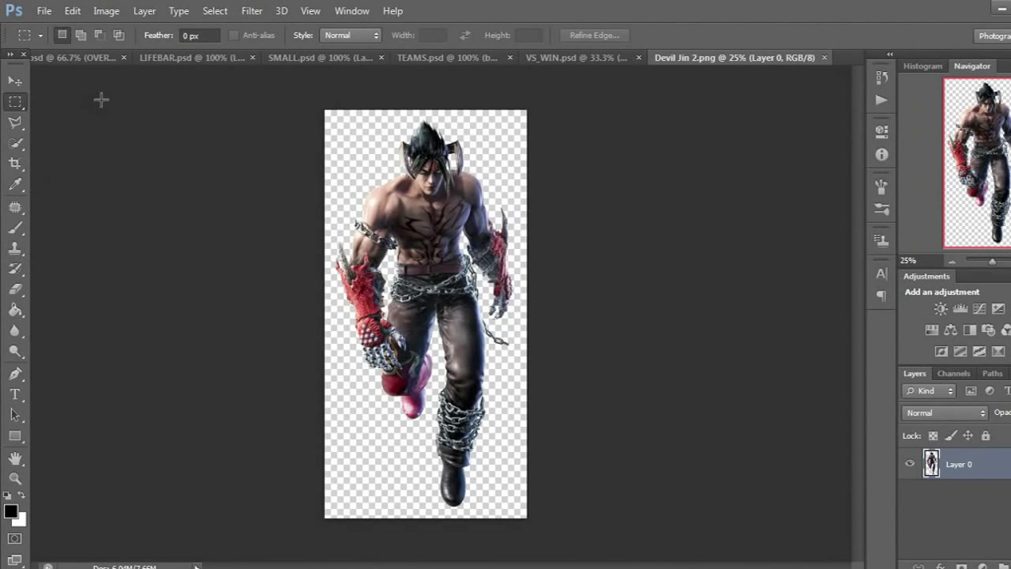
{"action": "left_click", "coordinate": [27, 162]}
{"action": "left_click", "coordinate": [336, 123]}
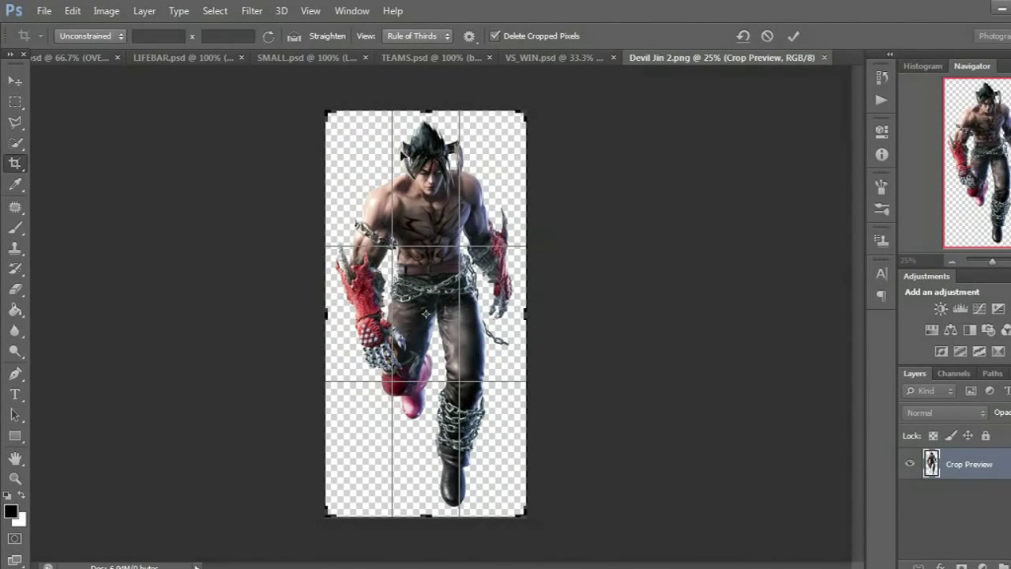
{"action": "left_click_drag", "start_coordinate": [426, 531], "coordinate": [426, 426]}
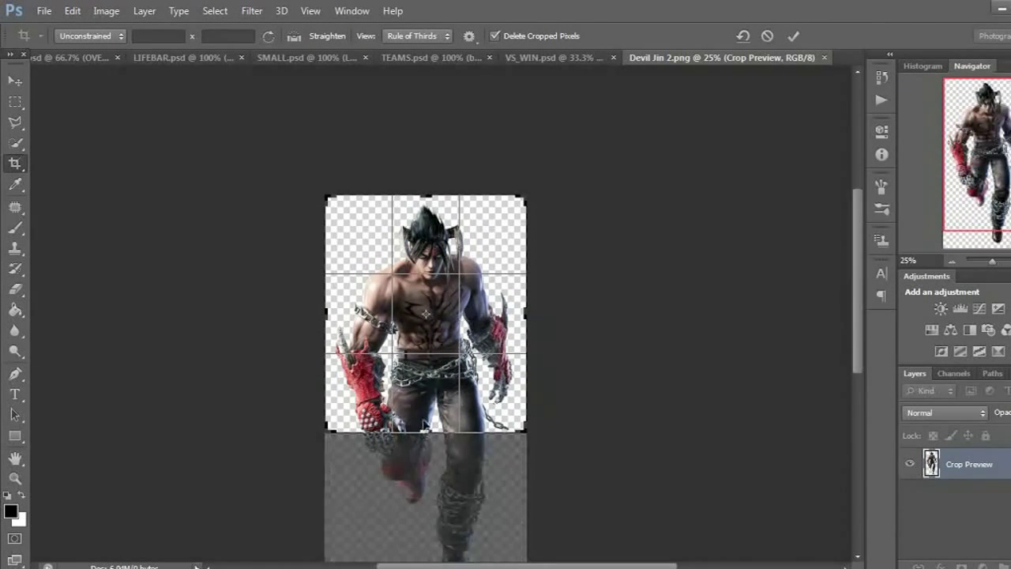
{"action": "left_click_drag", "start_coordinate": [426, 192], "coordinate": [426, 199]}
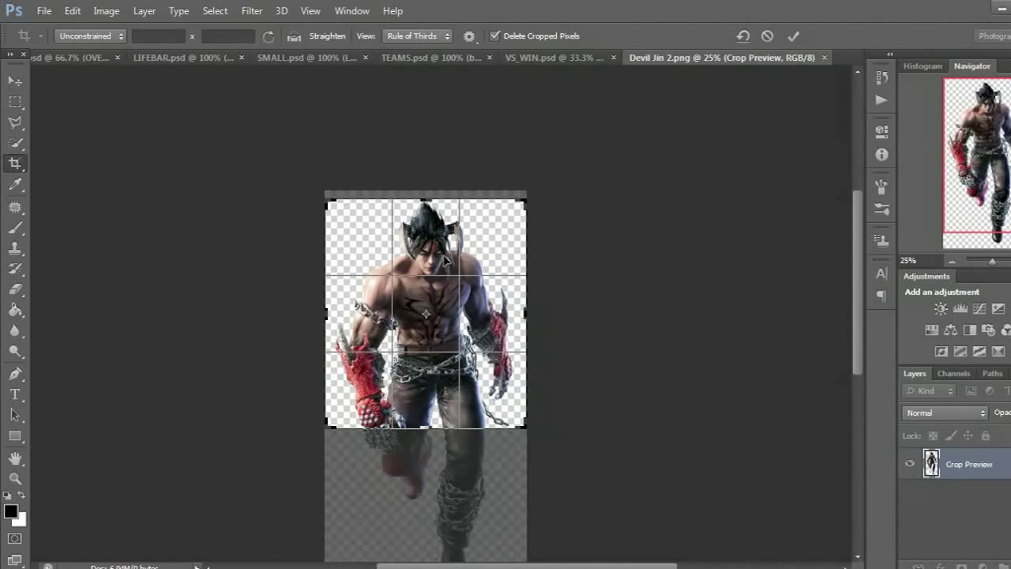
{"action": "key", "text": "Return"}
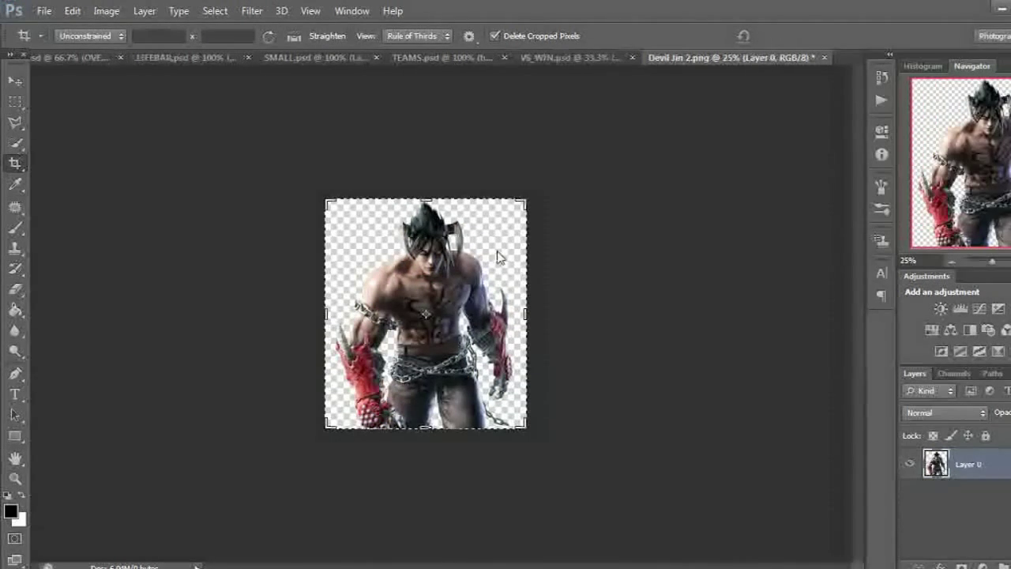
Move the cropped Devil Jin figure into VS_WIN.psd over the red panel and place its layer directly above P1 ART.
{"action": "left_click", "coordinate": [17, 84]}
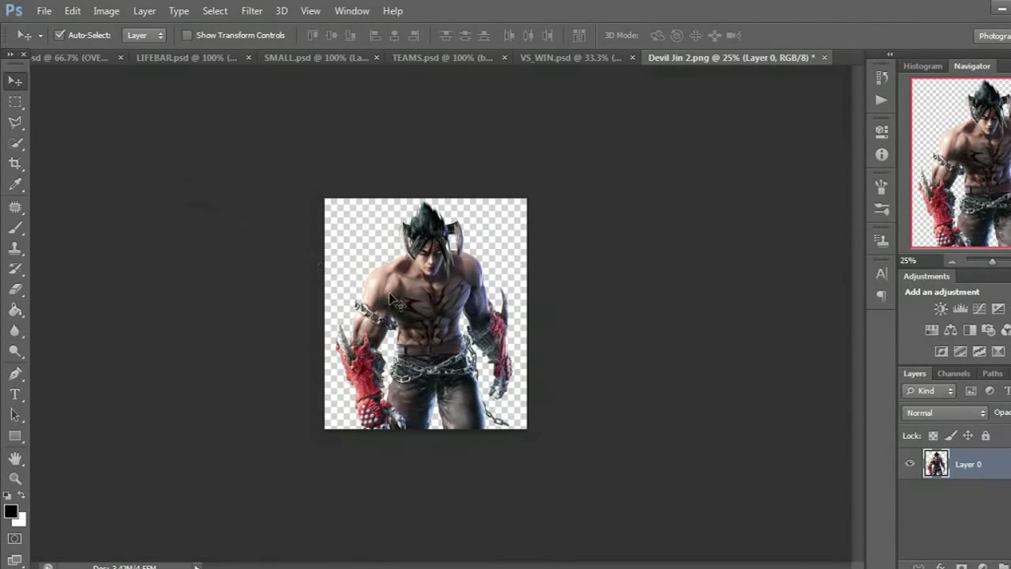
{"action": "left_click_drag", "start_coordinate": [439, 324], "coordinate": [518, 225]}
{"action": "left_click_drag", "start_coordinate": [499, 185], "coordinate": [509, 225]}
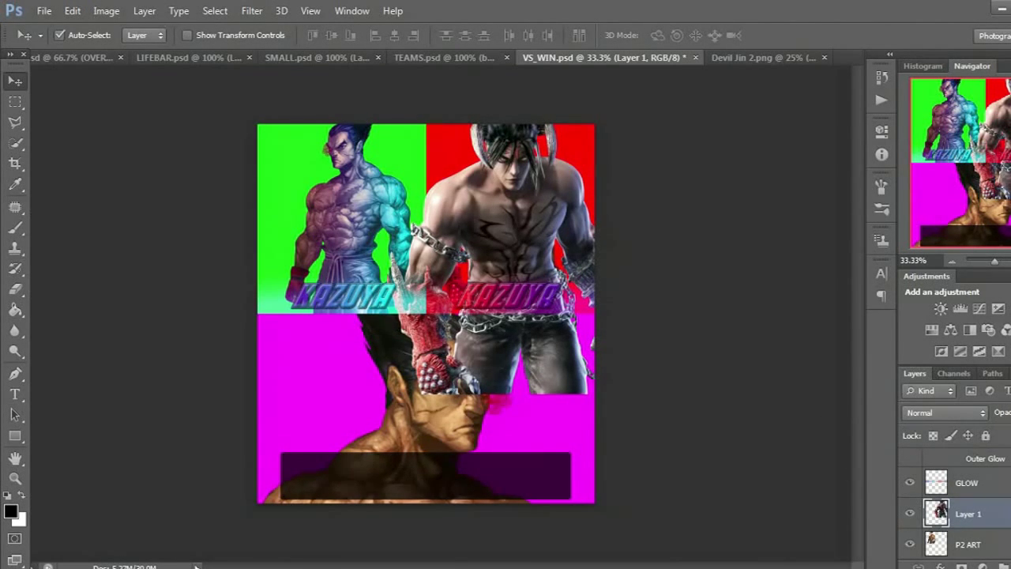
{"action": "scroll", "coordinate": [954, 506], "scroll_direction": "down", "scroll_amount": 3}
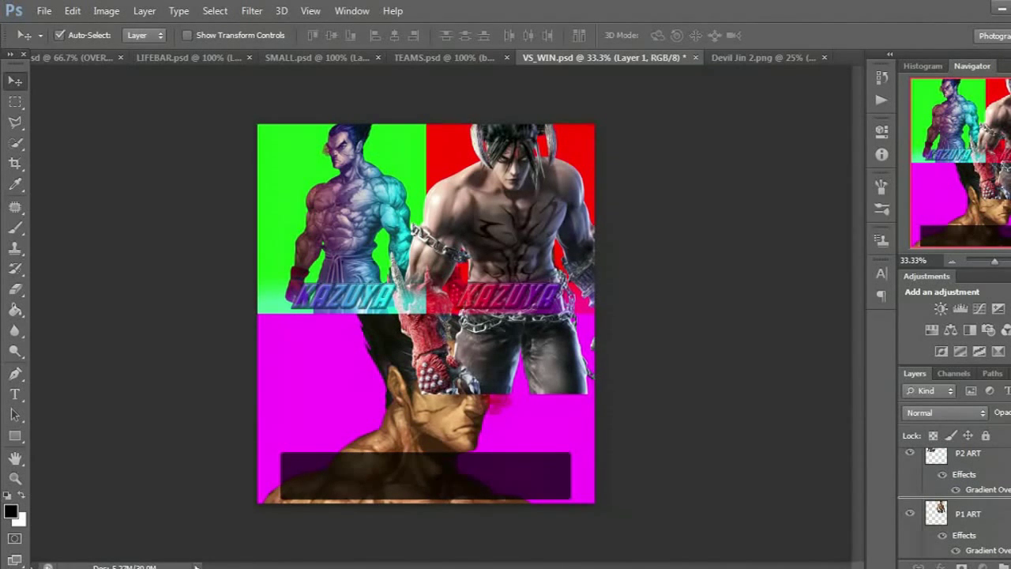
{"action": "key", "text": "ctrl+bracketleft"}
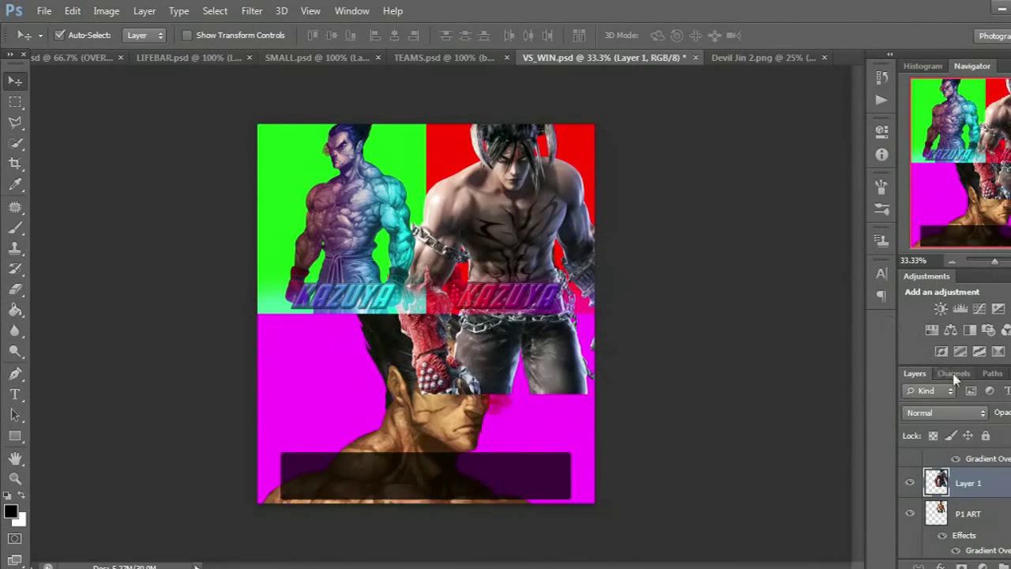
Scale the Devil Jin layer down to about 66.6% and position it over the Kazuya figure in the red panel.
{"action": "left_click", "coordinate": [43, 10]}
{"action": "mouse_move", "coordinate": [73, 11]}
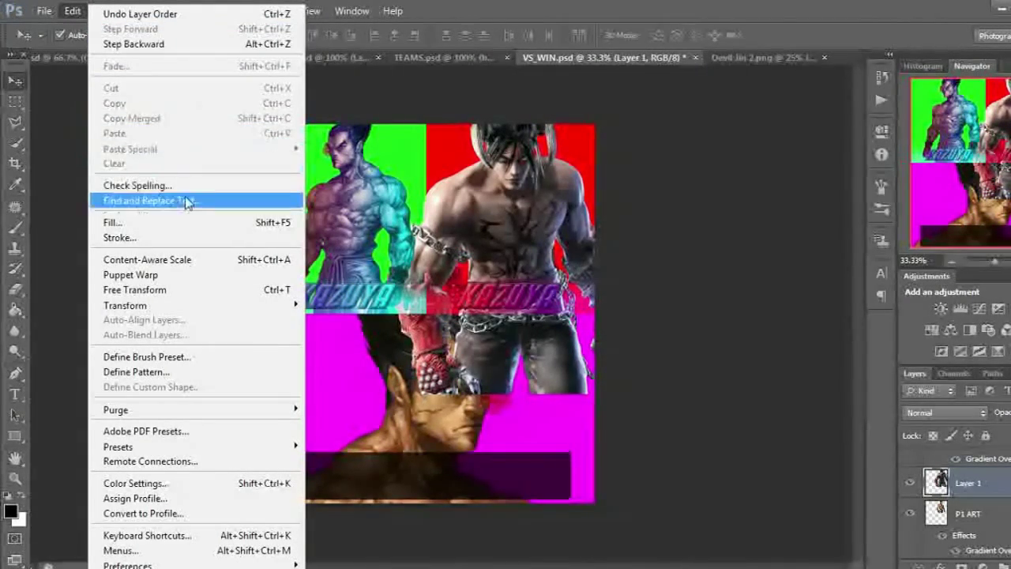
{"action": "mouse_move", "coordinate": [197, 304]}
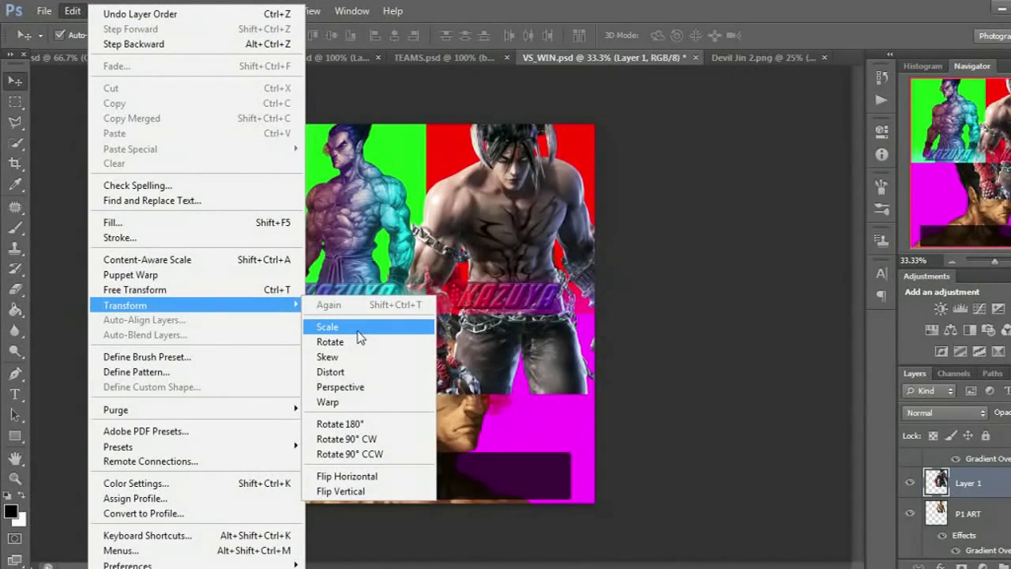
{"action": "left_click", "coordinate": [356, 336]}
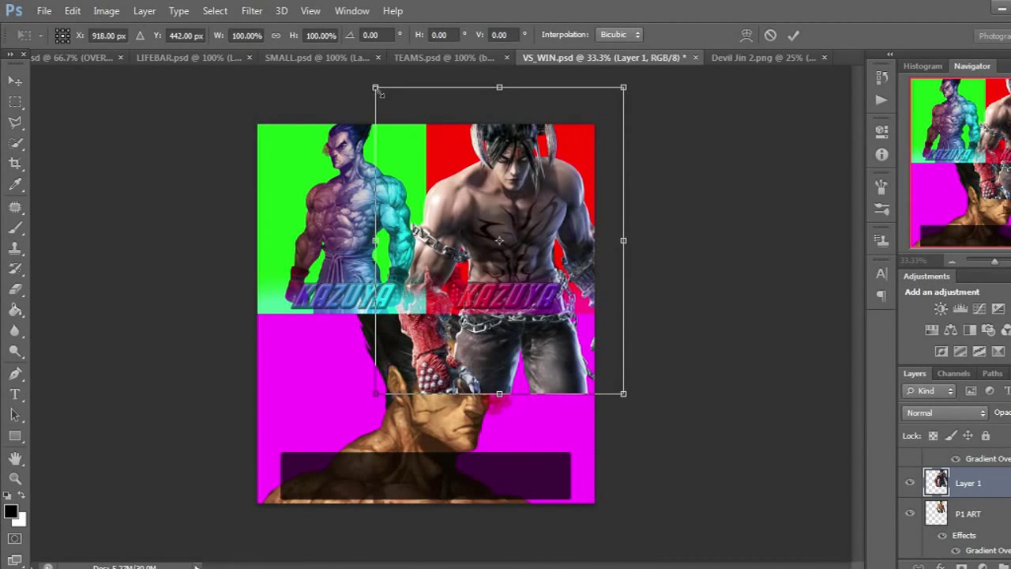
{"action": "left_click_drag", "start_coordinate": [376, 87], "coordinate": [472, 199]}
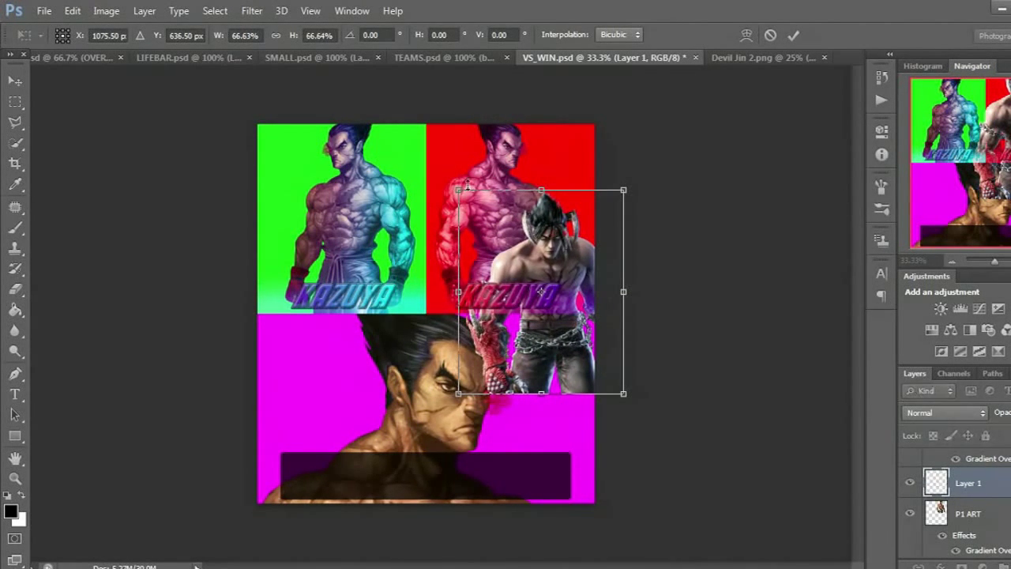
{"action": "left_click_drag", "start_coordinate": [560, 229], "coordinate": [518, 164]}
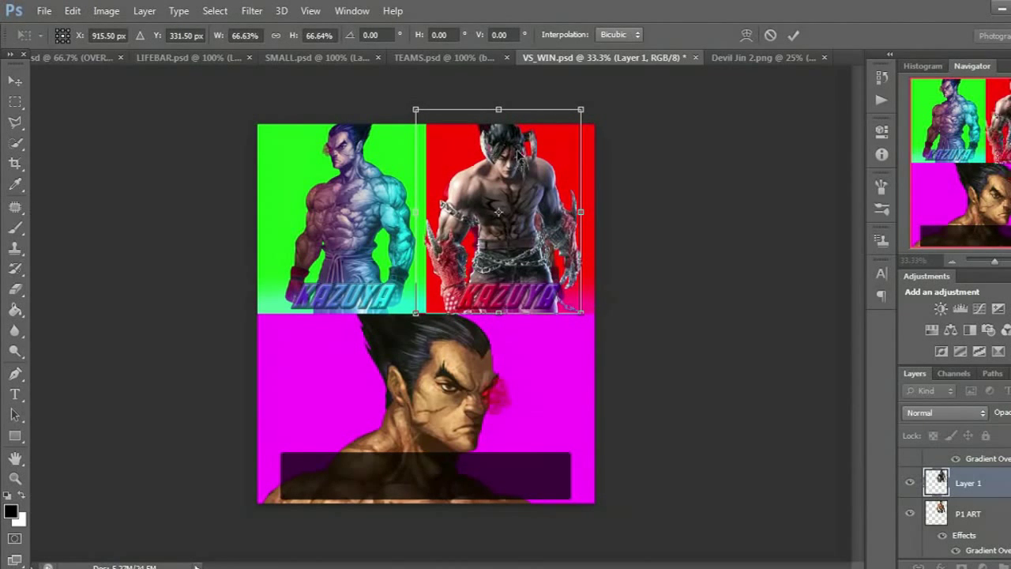
Stretch the Devil Jin figure to about 67.6% width and 69% height to fit the red panel, and apply the transform.
{"action": "mouse_move", "coordinate": [498, 109]}
{"action": "left_mouse_down"}
{"action": "mouse_move", "coordinate": [498, 118]}
{"action": "mouse_move", "coordinate": [499, 101]}
{"action": "left_mouse_up"}
{"action": "left_click_drag", "start_coordinate": [499, 102], "coordinate": [500, 103]}
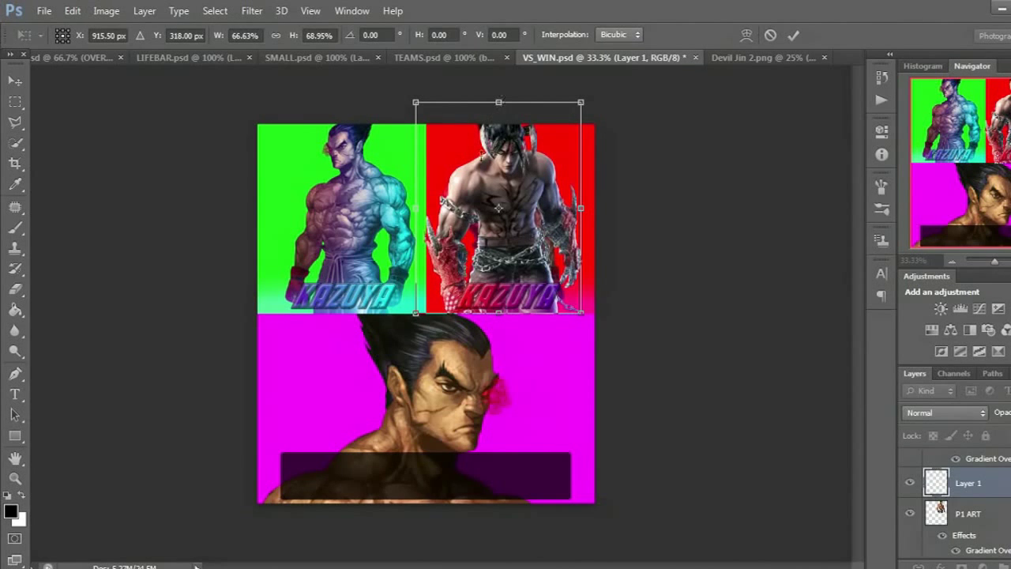
{"action": "left_click_drag", "start_coordinate": [417, 206], "coordinate": [422, 207]}
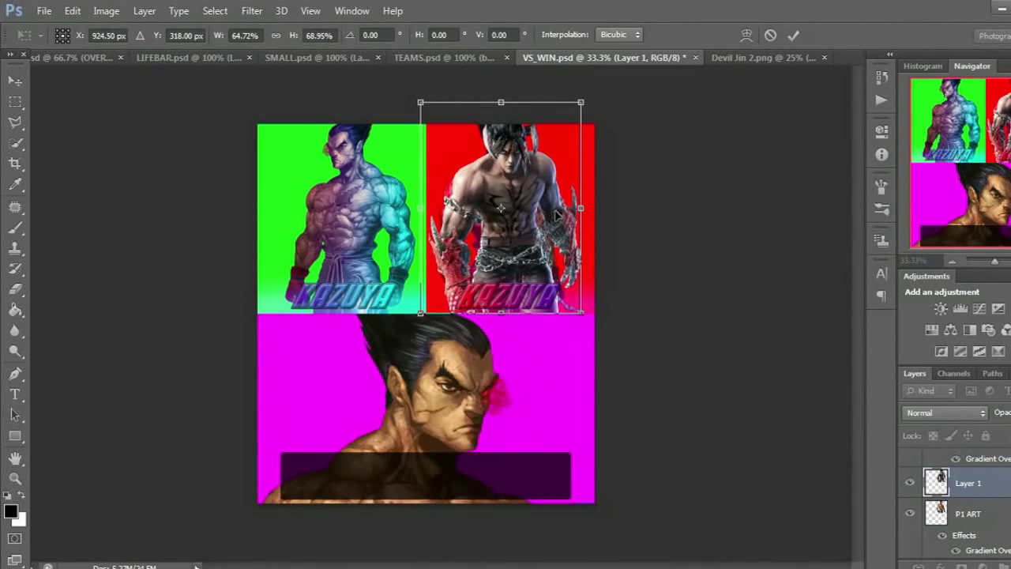
{"action": "left_click_drag", "start_coordinate": [580, 208], "coordinate": [588, 208]}
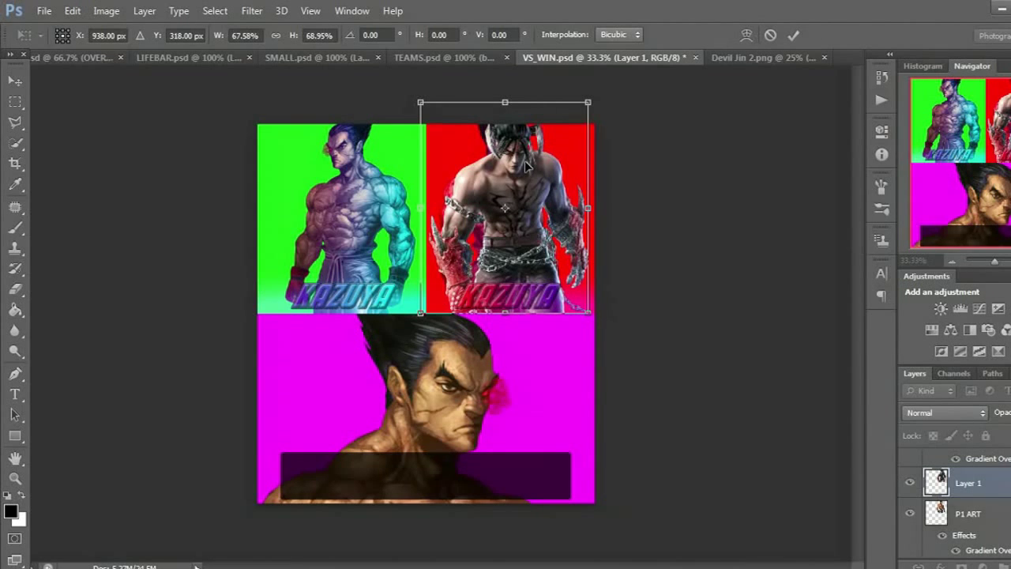
{"action": "key", "text": "Return"}
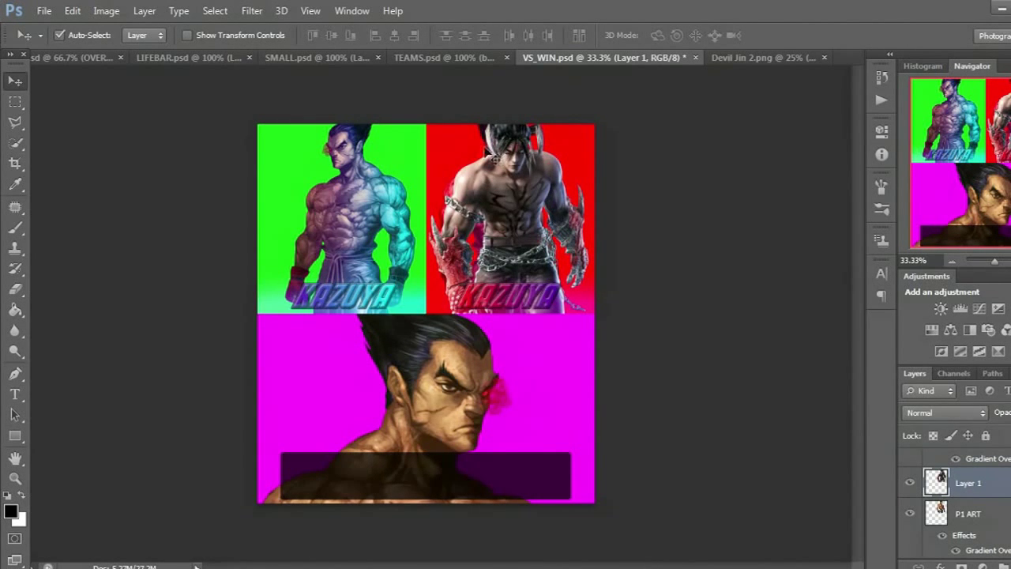
{"action": "scroll", "coordinate": [970, 502], "scroll_direction": "down", "scroll_amount": 3}
{"action": "scroll", "coordinate": [966, 500], "scroll_direction": "up", "scroll_amount": 3}
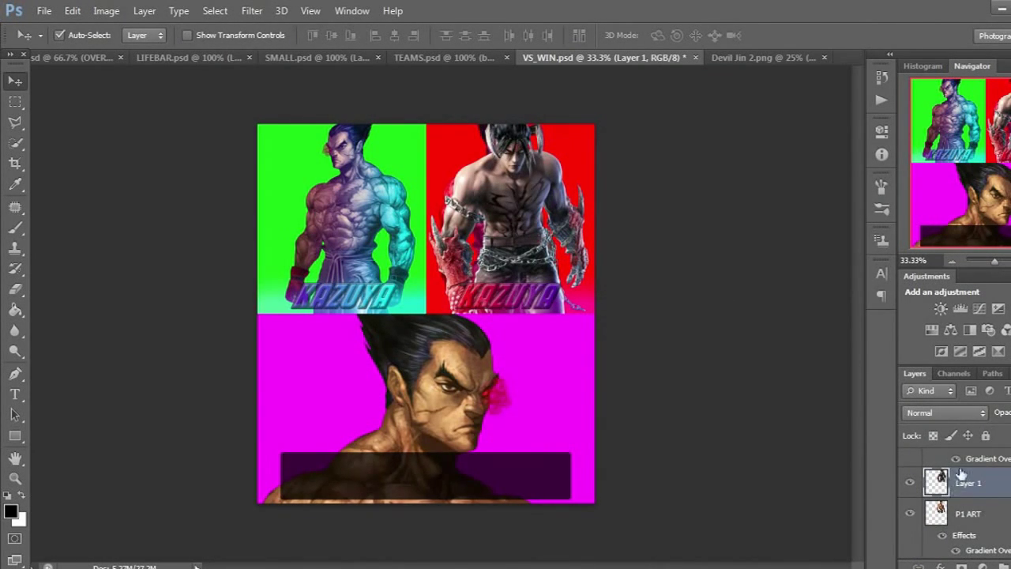
Hide the P1 ART layer and copy its layer style onto Layer 1, the Devil Jin figure in the red panel.
{"action": "left_click", "coordinate": [965, 518]}
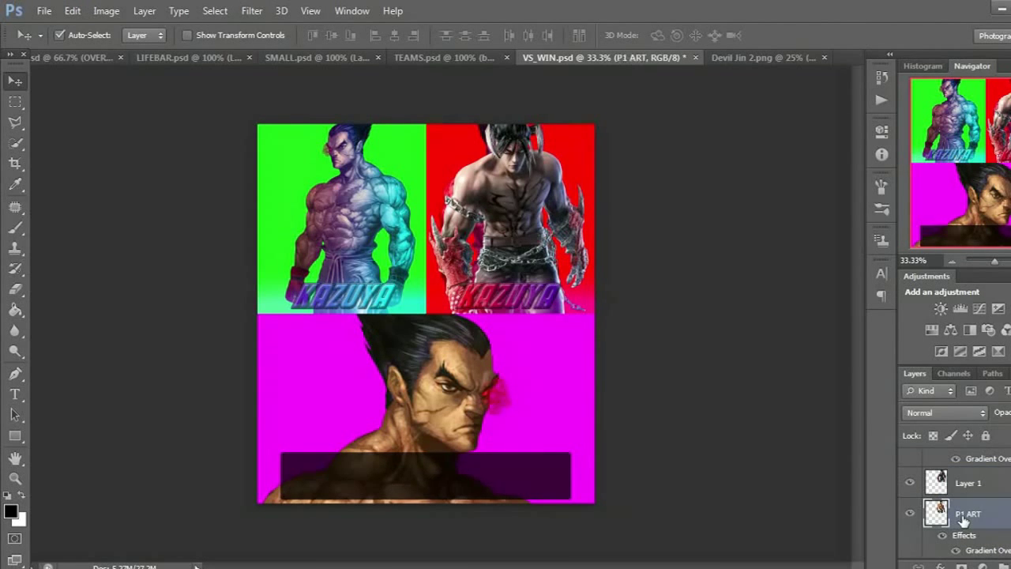
{"action": "left_click", "coordinate": [909, 515]}
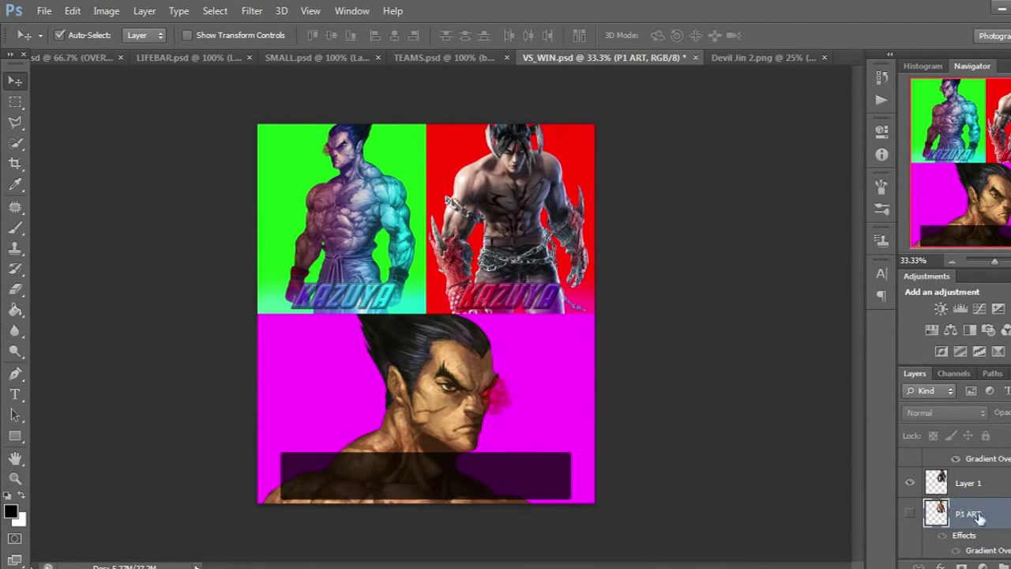
{"action": "scroll", "coordinate": [1010, 525], "scroll_direction": "down", "scroll_amount": 2}
{"action": "scroll", "coordinate": [1005, 505], "scroll_direction": "up", "scroll_amount": 2}
{"action": "scroll", "coordinate": [954, 490], "scroll_direction": "down", "scroll_amount": 1}
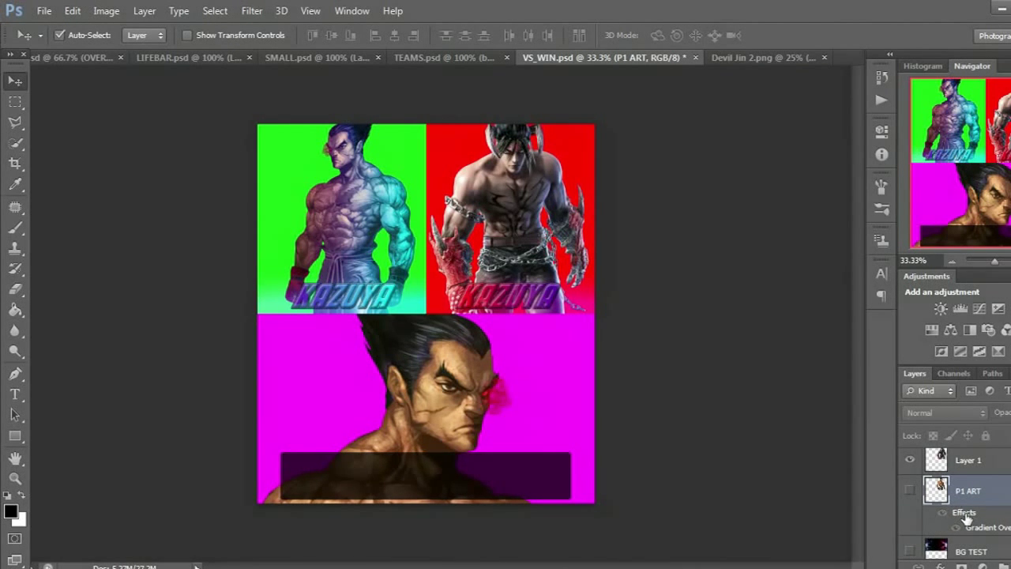
{"action": "right_click", "coordinate": [991, 503]}
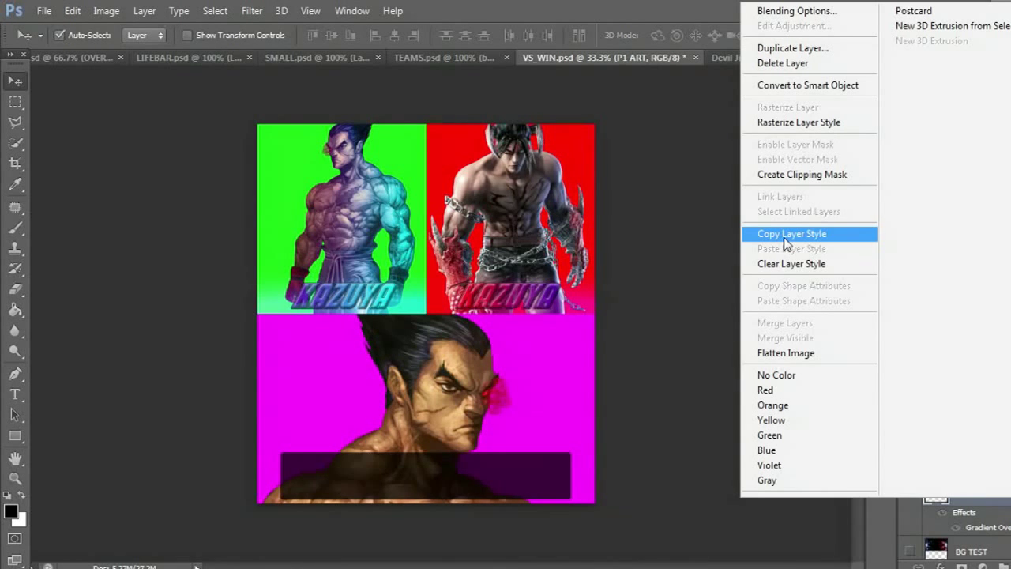
{"action": "left_click", "coordinate": [785, 237]}
{"action": "left_click", "coordinate": [989, 464]}
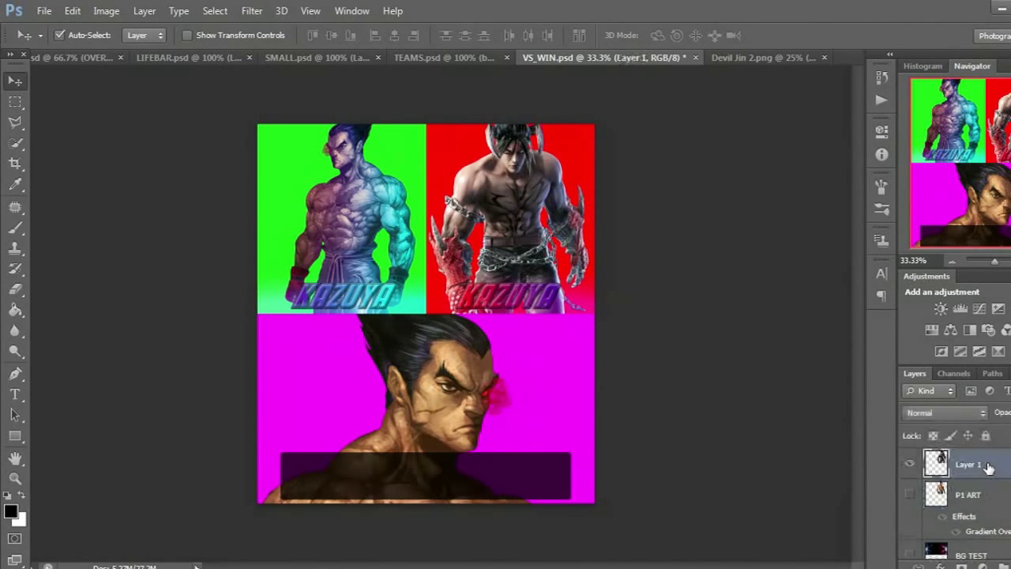
{"action": "right_click", "coordinate": [987, 466]}
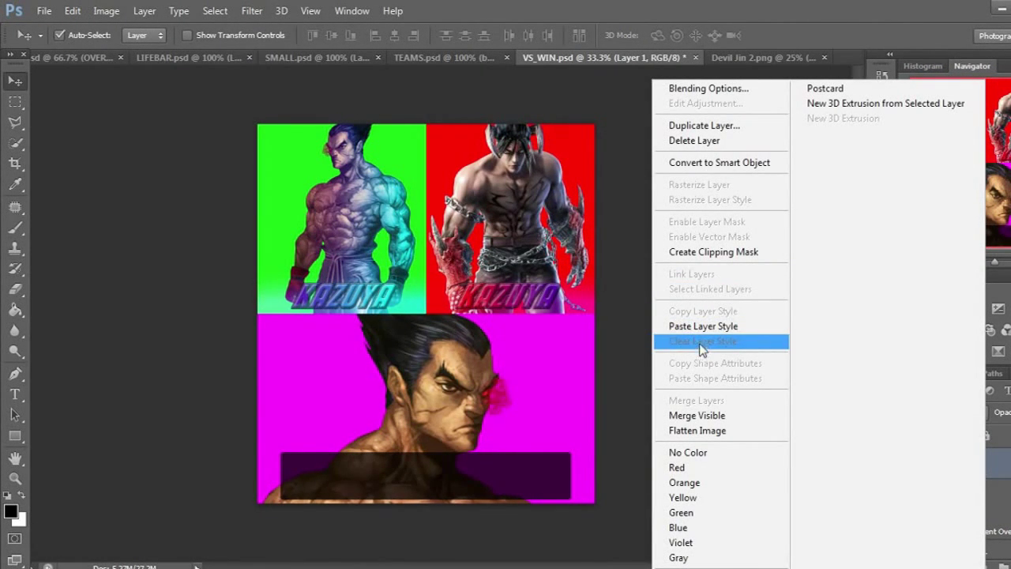
{"action": "left_click", "coordinate": [702, 325]}
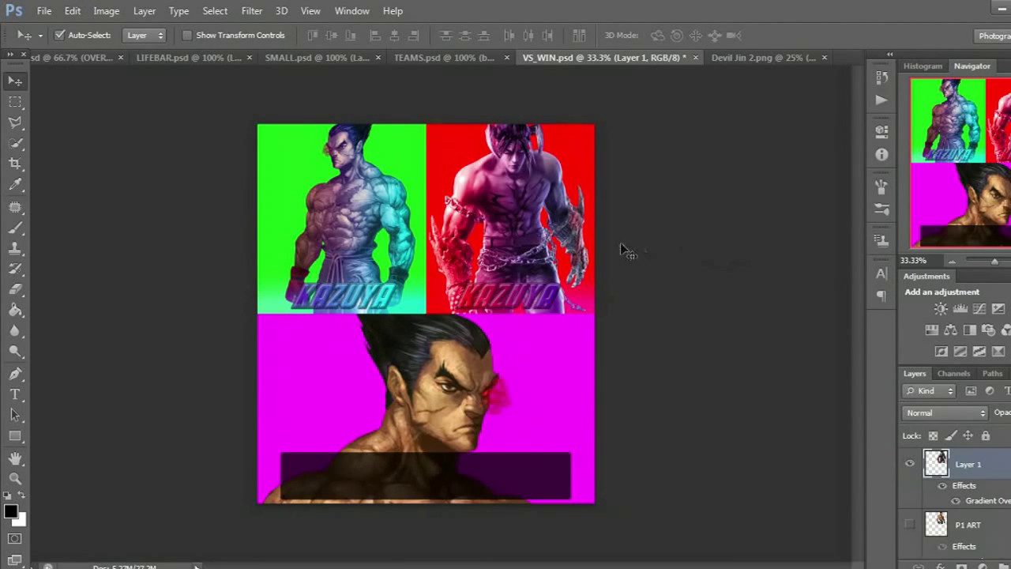
Duplicate Layer 1 within VS_WIN.psd as "Devil Jin" and move the copy over the Kazuya figure in the green panel.
{"action": "right_click", "coordinate": [994, 469]}
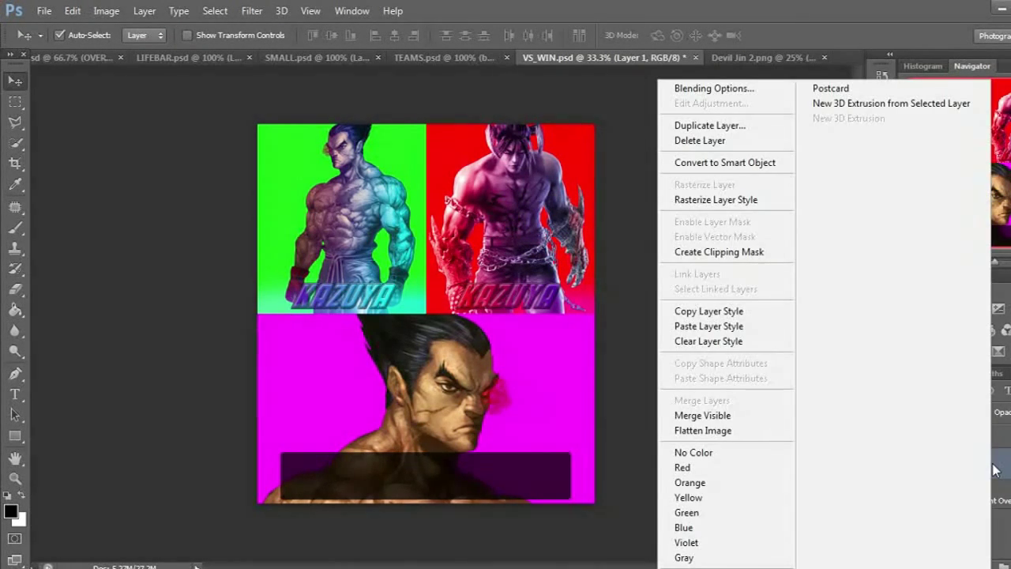
{"action": "left_click", "coordinate": [727, 128]}
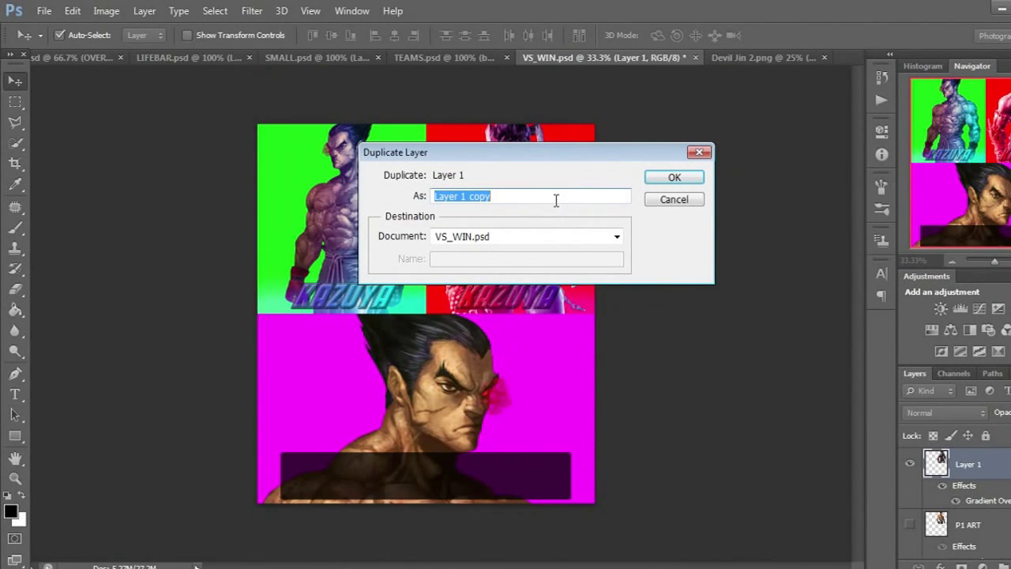
{"action": "type", "text": "Dv"}
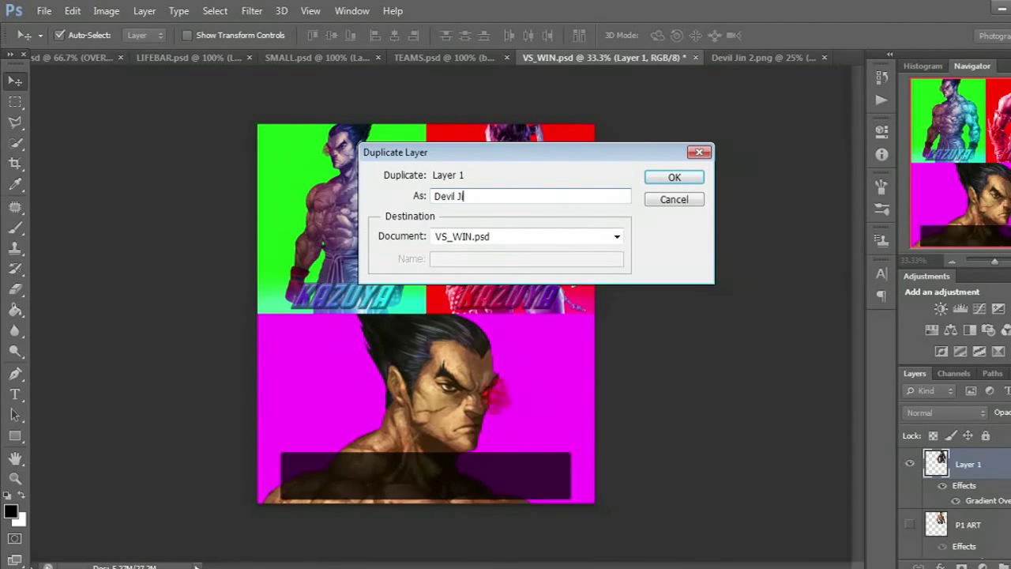
{"action": "key", "text": "Return"}
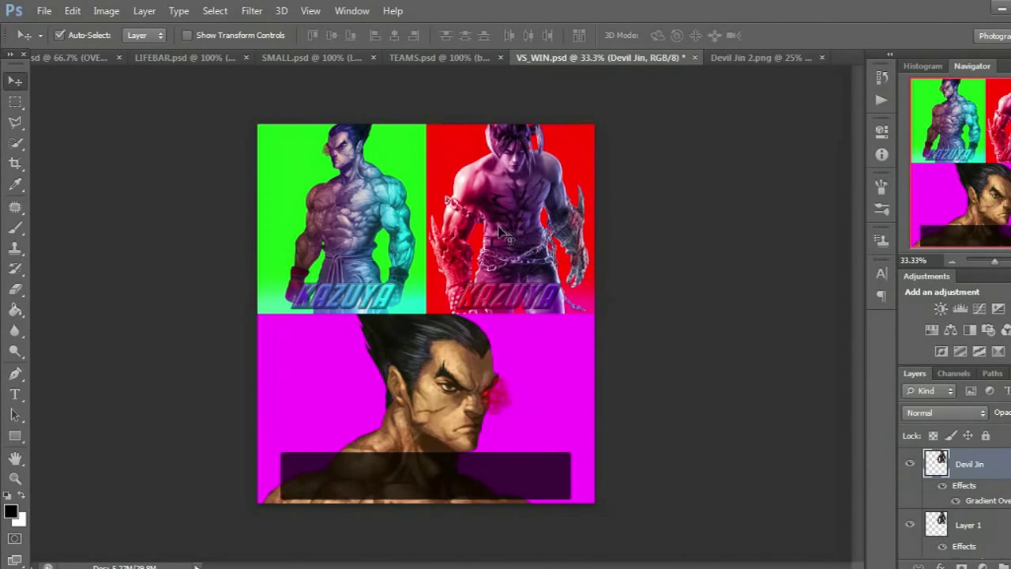
{"action": "left_click_drag", "start_coordinate": [506, 229], "coordinate": [340, 229]}
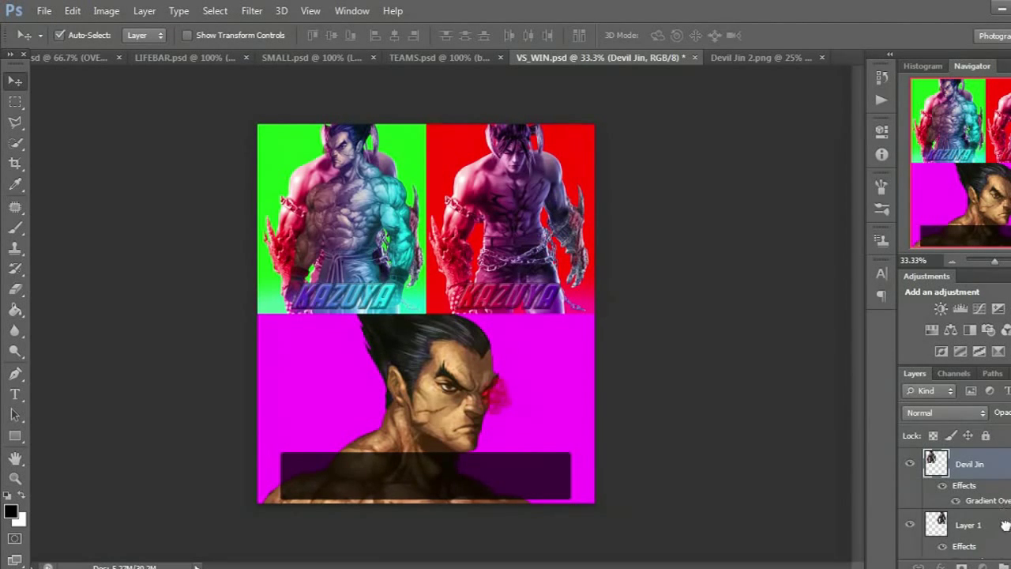
Place the Devil Jin layer directly above P2 ART and below GLOW in the layer order.
{"action": "scroll", "coordinate": [1004, 521], "scroll_direction": "down", "scroll_amount": 5}
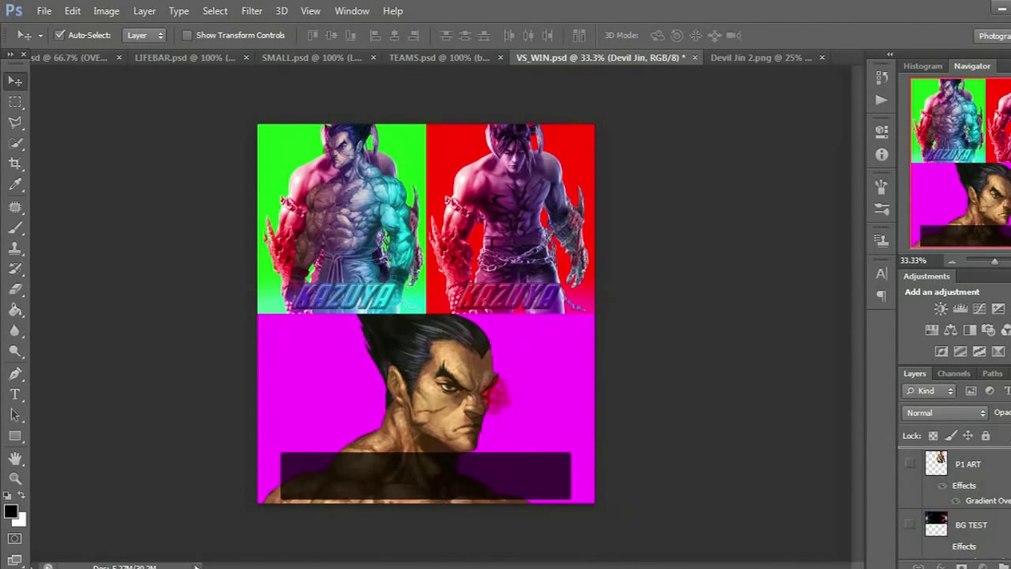
{"action": "scroll", "coordinate": [1007, 496], "scroll_direction": "up", "scroll_amount": 5}
{"action": "scroll", "coordinate": [979, 506], "scroll_direction": "up", "scroll_amount": 2}
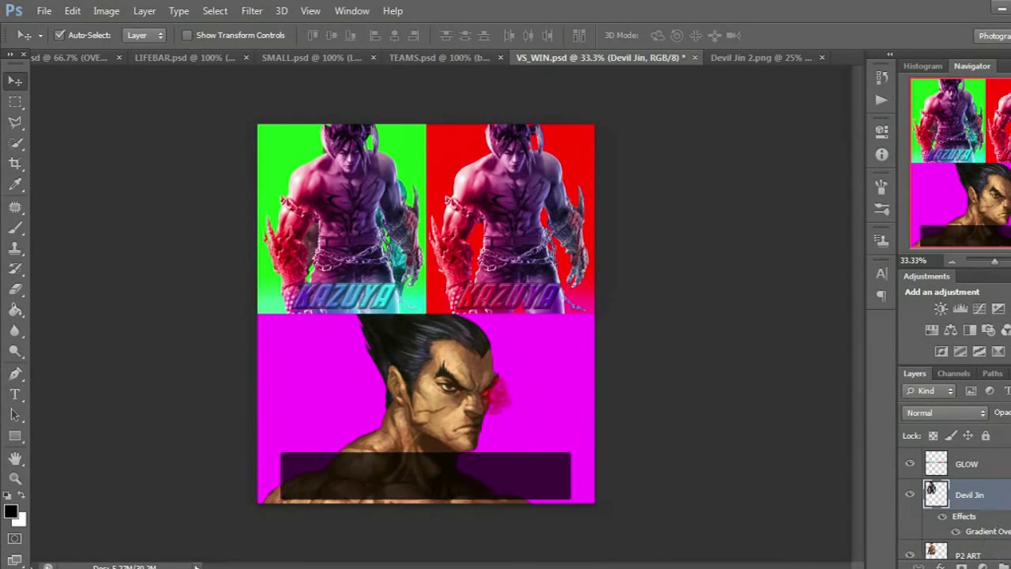
Hide the P2 ART layer and replace the Devil Jin layer's style with the one copied from P2 ART.
{"action": "scroll", "coordinate": [955, 497], "scroll_direction": "down", "scroll_amount": 1}
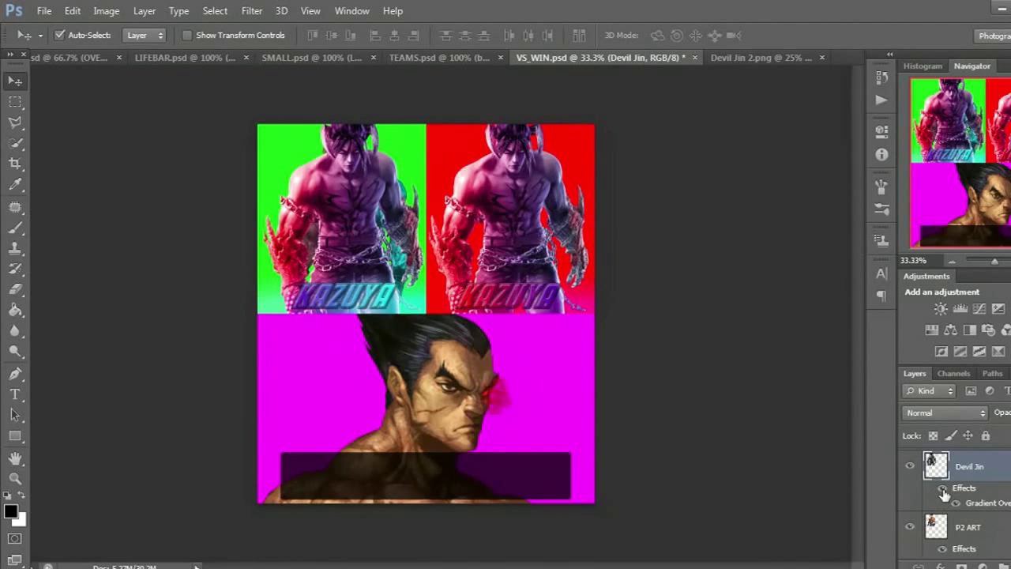
{"action": "left_click", "coordinate": [942, 491]}
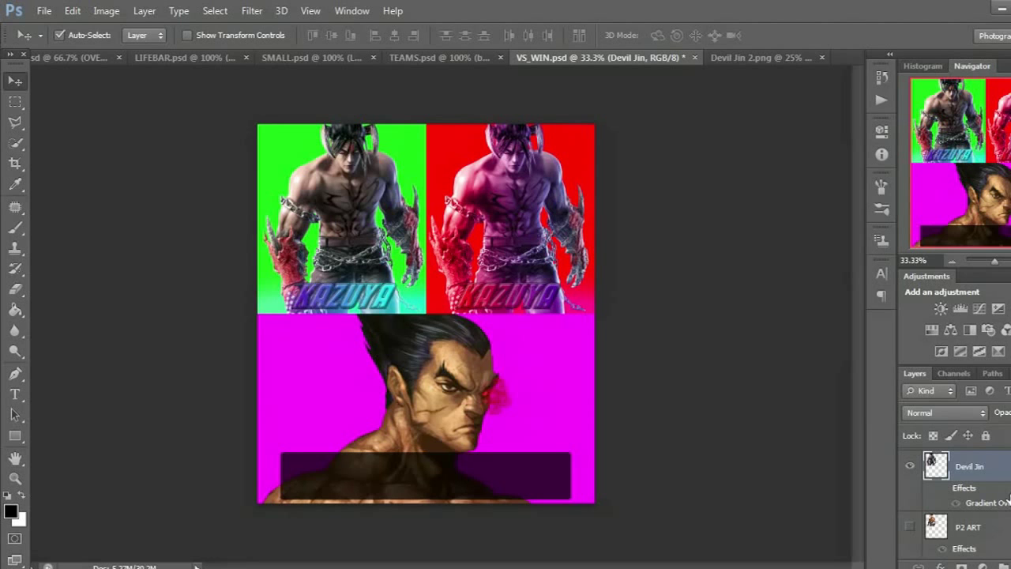
{"action": "left_click", "coordinate": [985, 538]}
{"action": "right_click", "coordinate": [968, 539]}
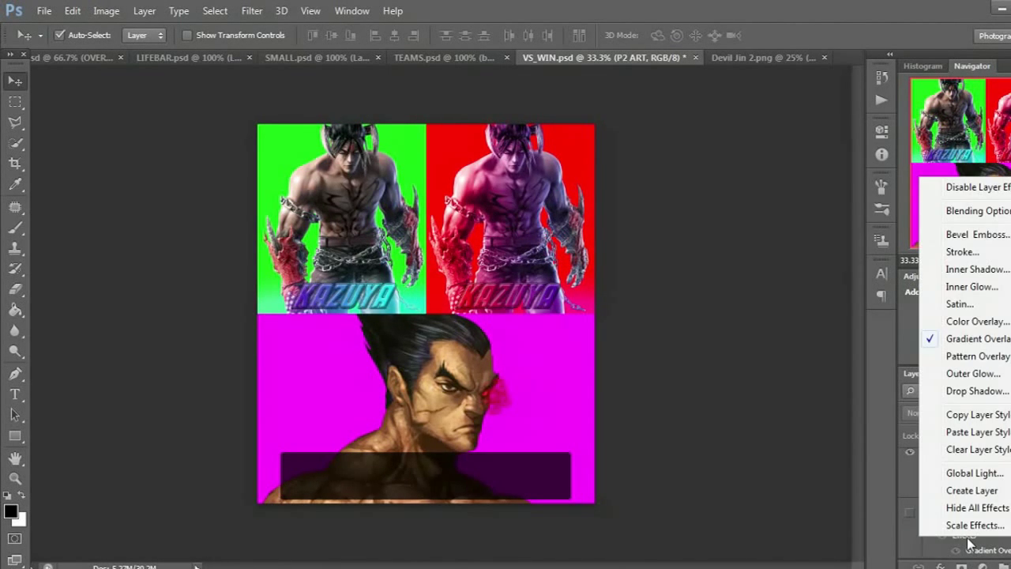
{"action": "left_click", "coordinate": [995, 419]}
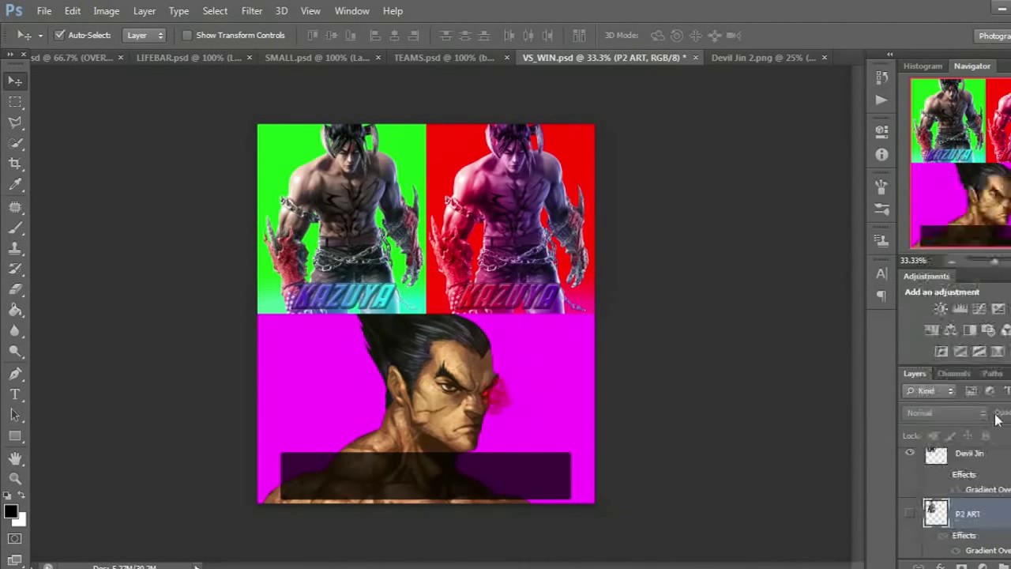
{"action": "left_click", "coordinate": [982, 464]}
{"action": "right_click", "coordinate": [992, 472]}
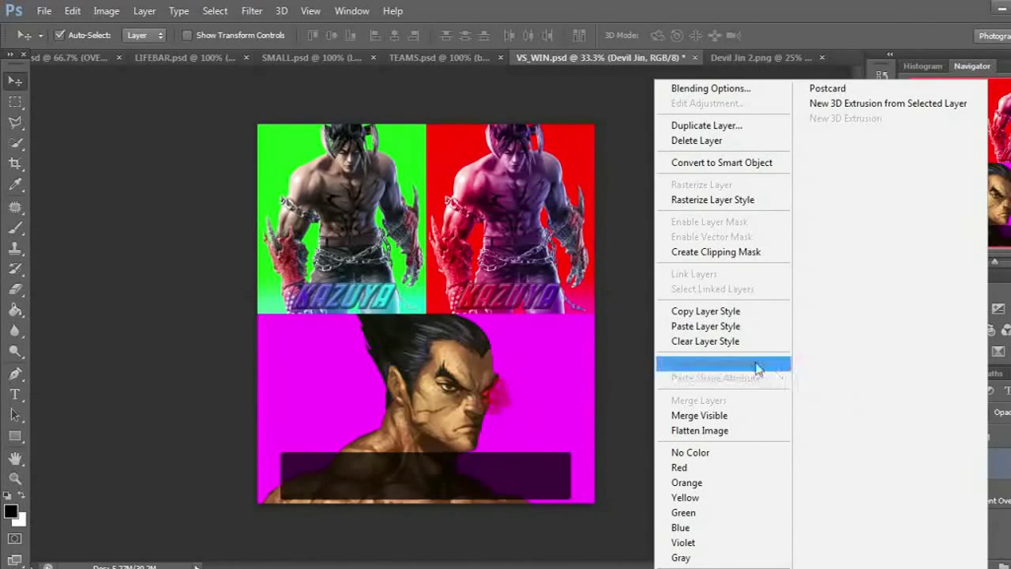
{"action": "left_click", "coordinate": [713, 328]}
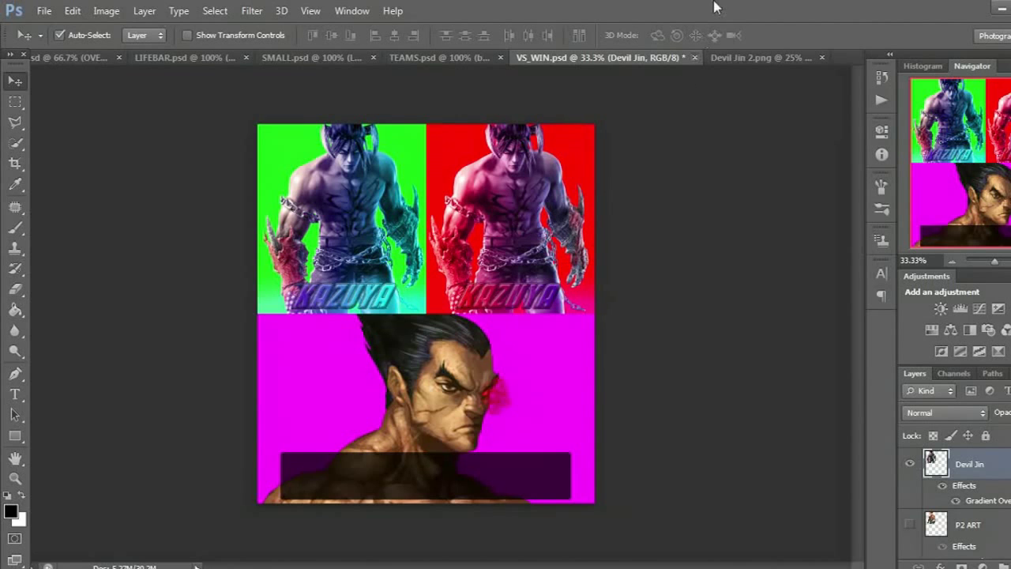
Copy the cropped figure from Devil Jin 2.png into VS_WIN.psd and position it over the Kazuya portrait in the magenta panel.
{"action": "left_click", "coordinate": [747, 58]}
{"action": "left_click_drag", "start_coordinate": [427, 307], "coordinate": [447, 469]}
{"action": "left_click_drag", "start_coordinate": [456, 412], "coordinate": [425, 432]}
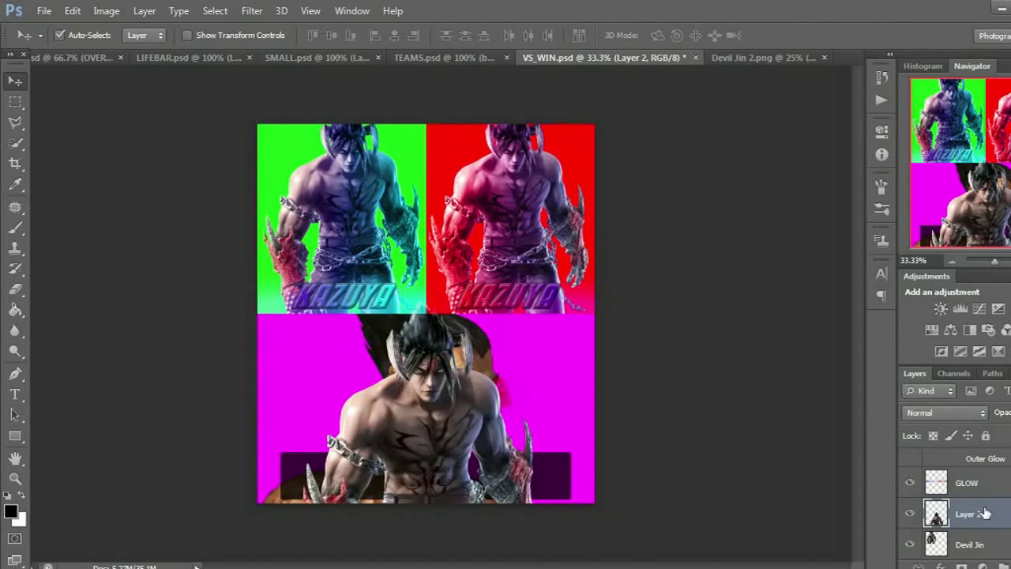
Place Layer 2 directly above WIN_ART and below TEXT_BOX, and hide the WIN_ART layer.
{"action": "left_click_drag", "start_coordinate": [981, 516], "coordinate": [1004, 494]}
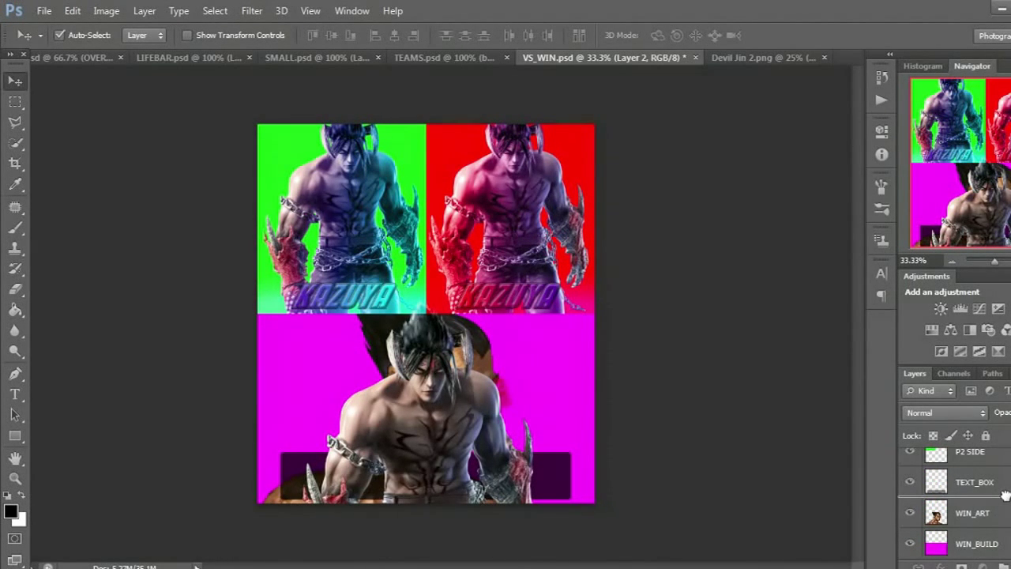
{"action": "left_click_drag", "start_coordinate": [1005, 495], "coordinate": [1003, 496]}
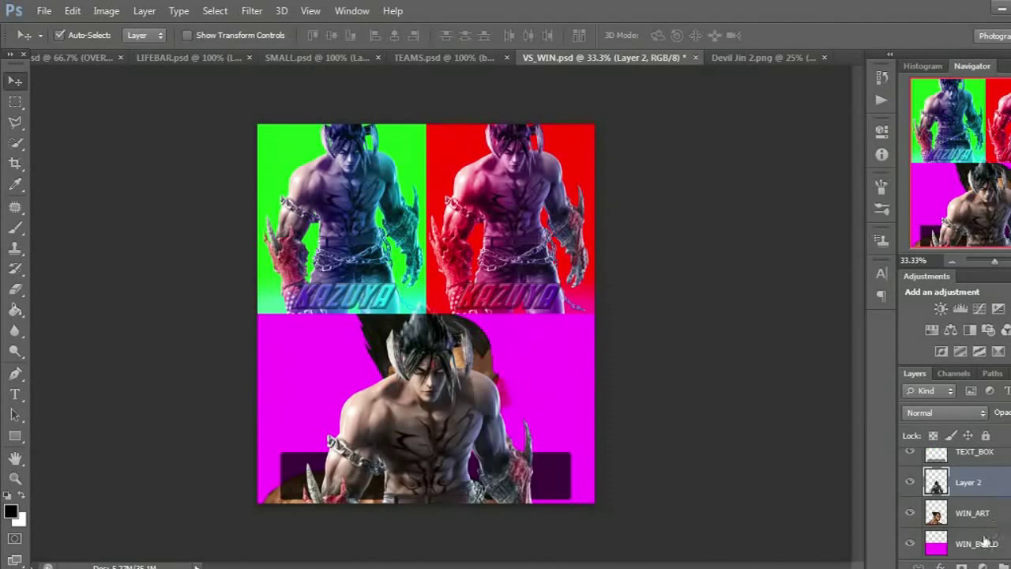
{"action": "left_click", "coordinate": [968, 520]}
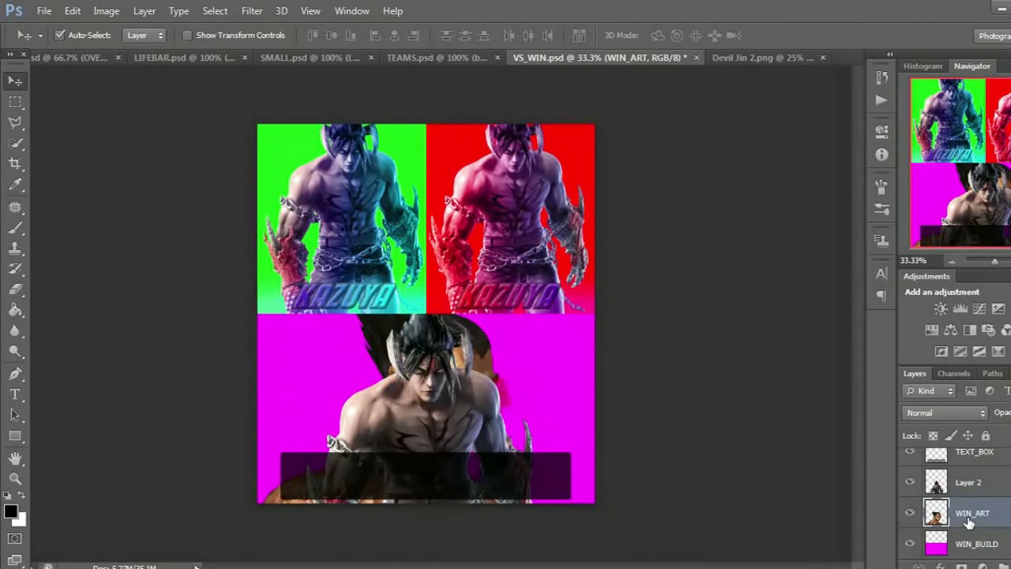
{"action": "left_click", "coordinate": [910, 514]}
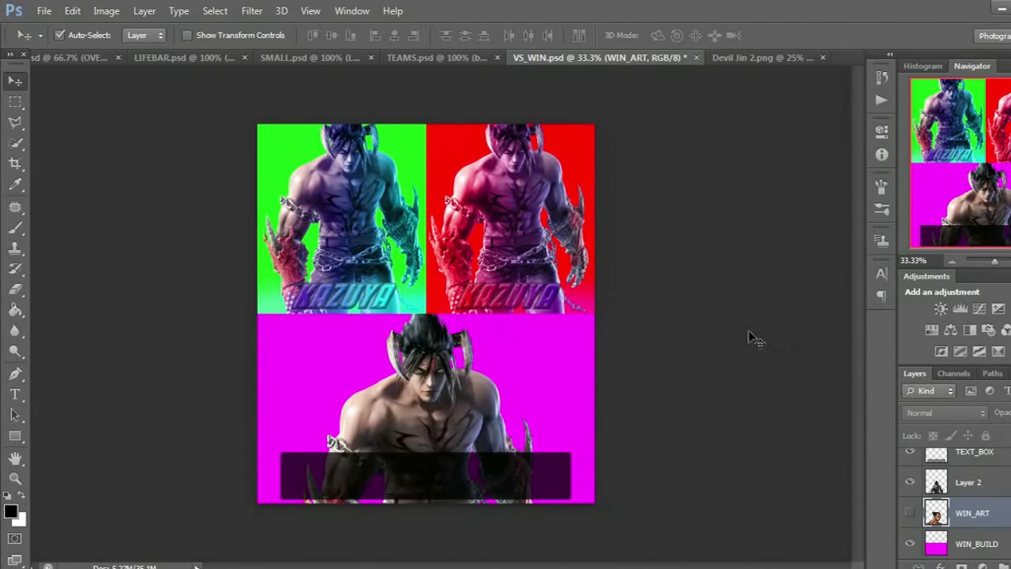
{"action": "left_click", "coordinate": [70, 11]}
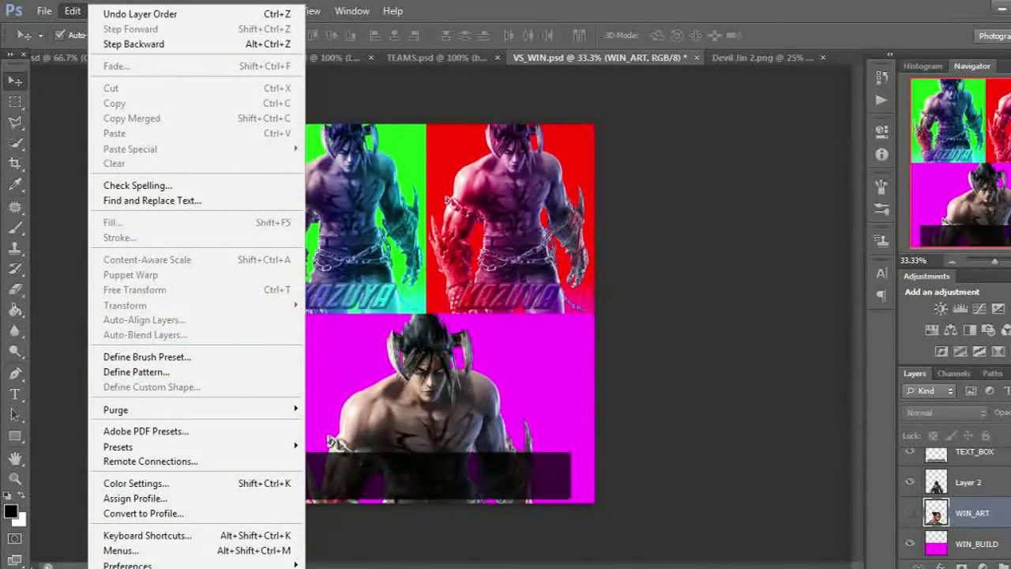
{"action": "left_click", "coordinate": [1007, 517]}
{"action": "double_click", "coordinate": [1007, 515]}
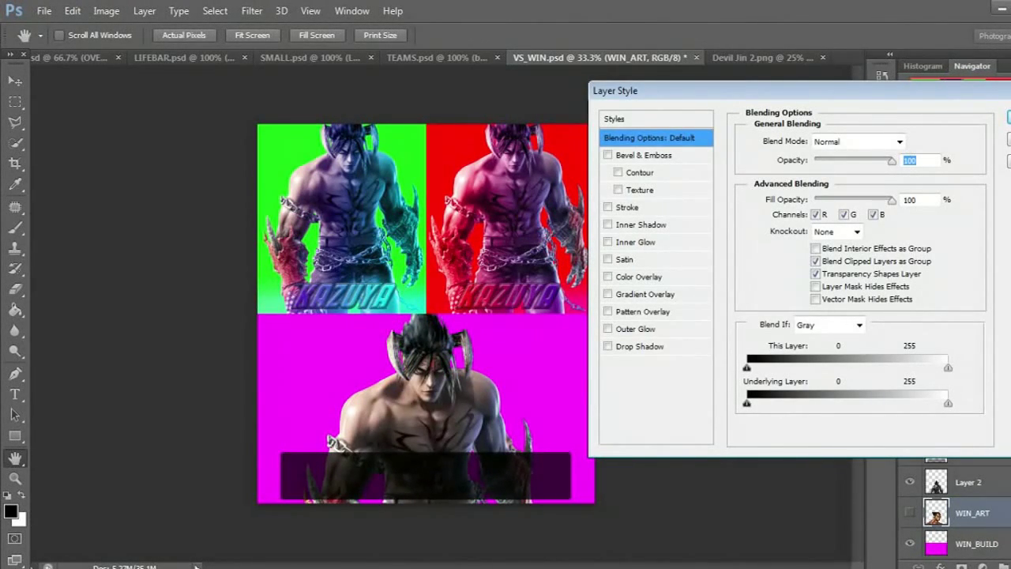
{"action": "key", "text": "Escape"}
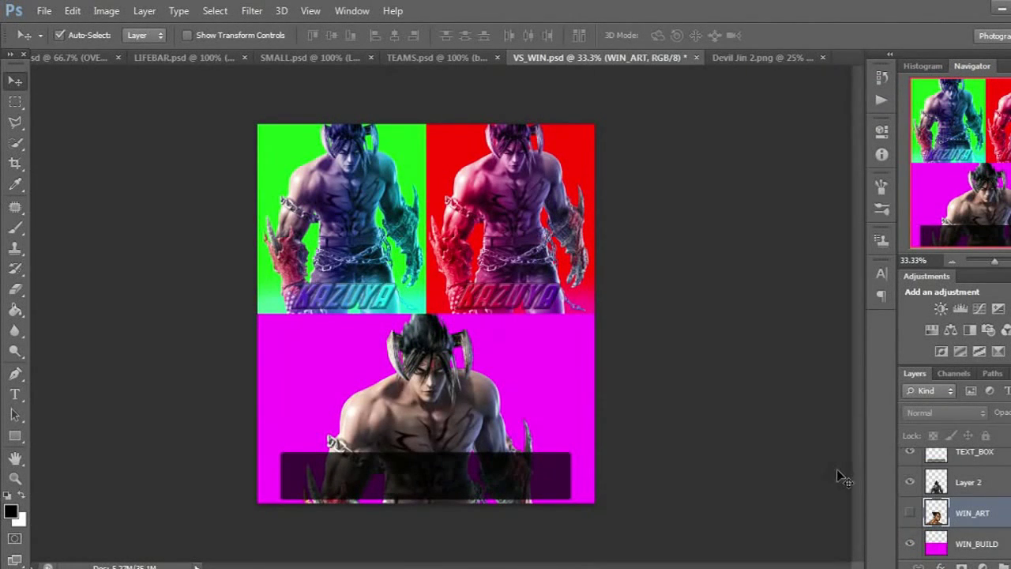
Scale Layer 2 to about 96.4% height, widen it on both sides to fill more of the magenta panel, and apply the transform.
{"action": "left_click", "coordinate": [983, 485]}
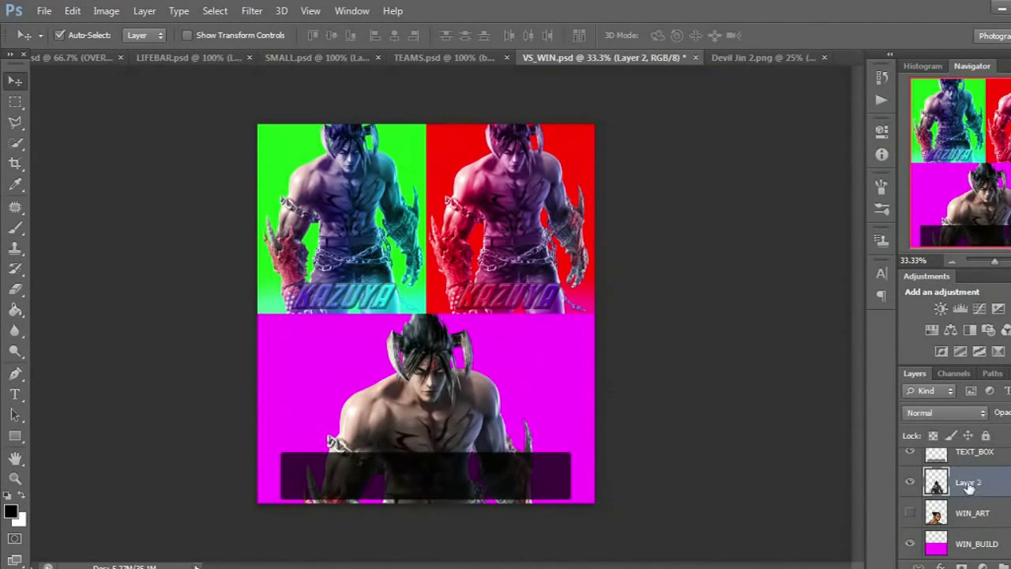
{"action": "left_click", "coordinate": [72, 11]}
{"action": "mouse_move", "coordinate": [183, 310]}
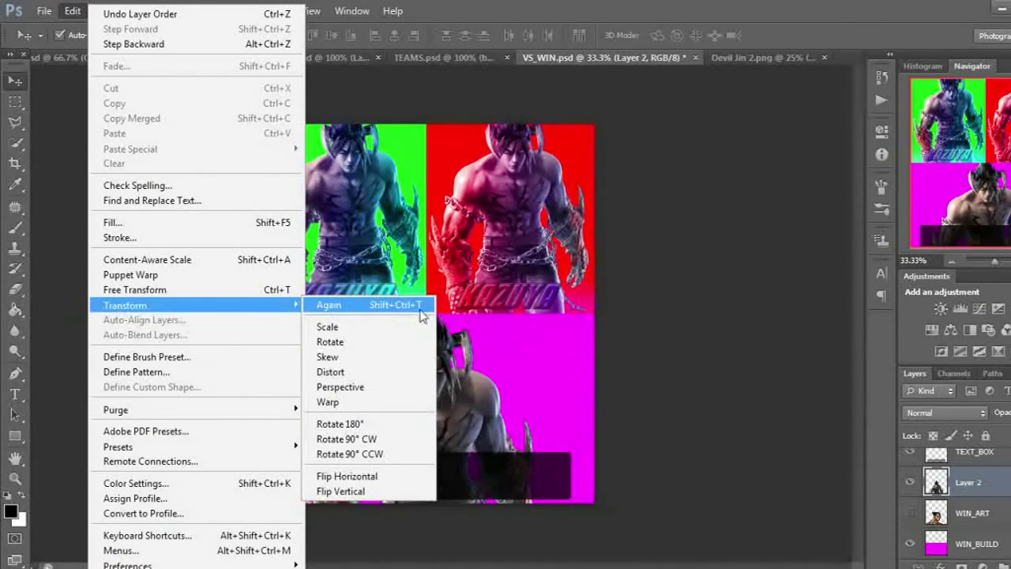
{"action": "left_click", "coordinate": [402, 326]}
{"action": "left_click_drag", "start_coordinate": [417, 300], "coordinate": [415, 311]}
{"action": "left_click_drag", "start_coordinate": [291, 458], "coordinate": [274, 458]}
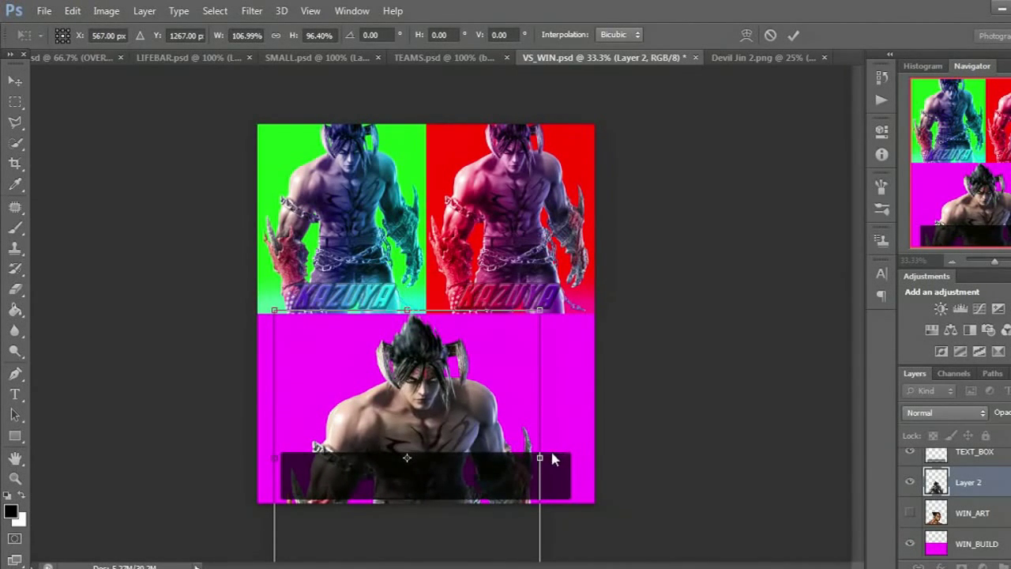
{"action": "left_click_drag", "start_coordinate": [540, 457], "coordinate": [564, 458]}
{"action": "key", "text": "Return"}
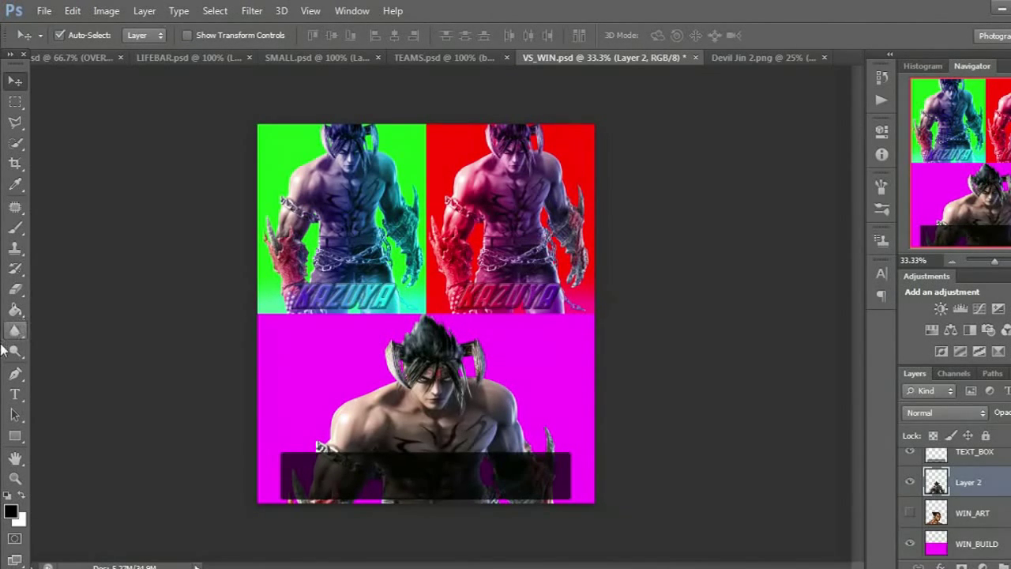
Replace the KAZUYA name text in the red panel with "Devil Jin".
{"action": "left_click", "coordinate": [14, 394]}
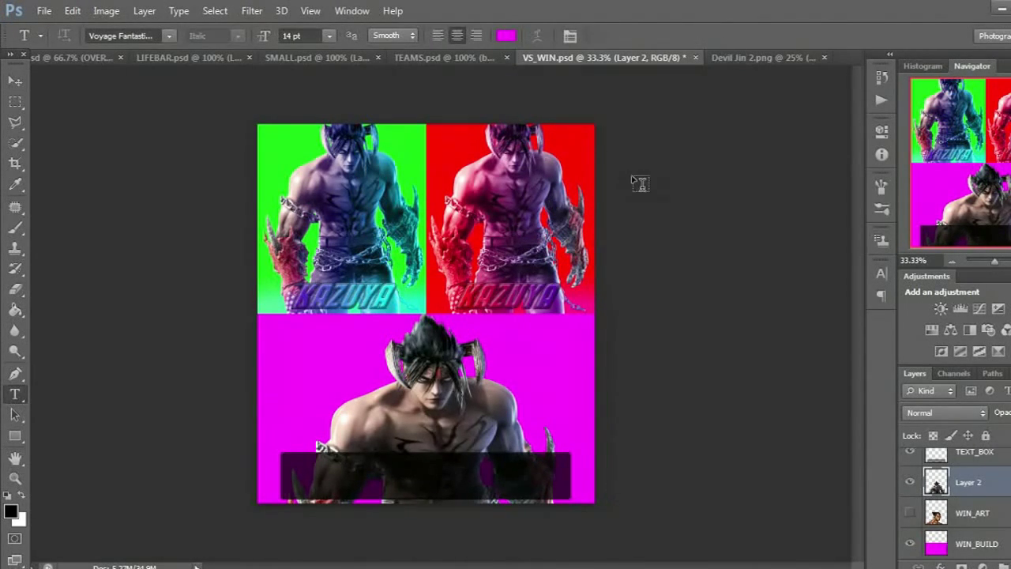
{"action": "left_click", "coordinate": [500, 296]}
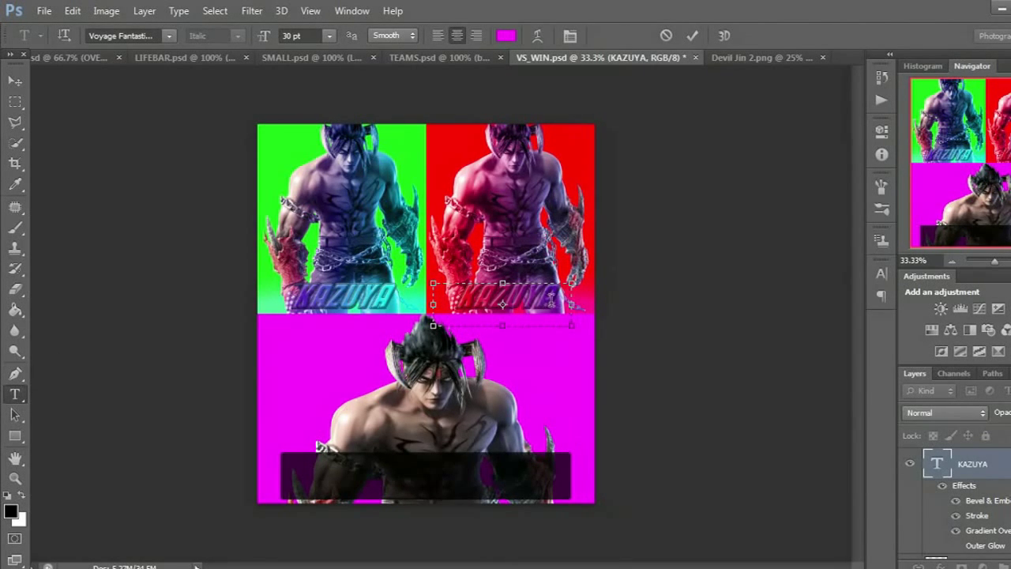
{"action": "left_click_drag", "start_coordinate": [552, 299], "coordinate": [476, 311]}
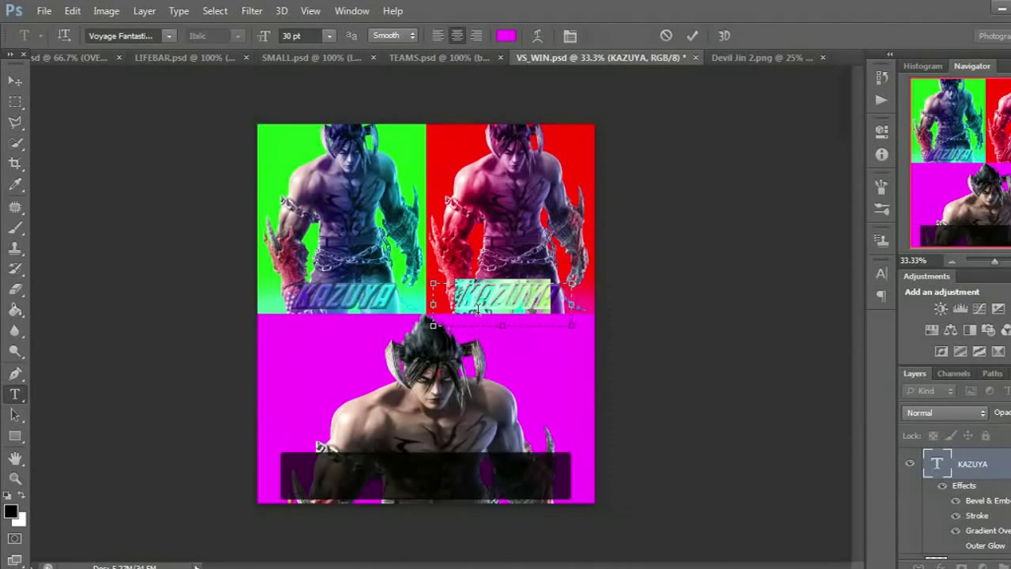
{"action": "key", "text": "BackSpace"}
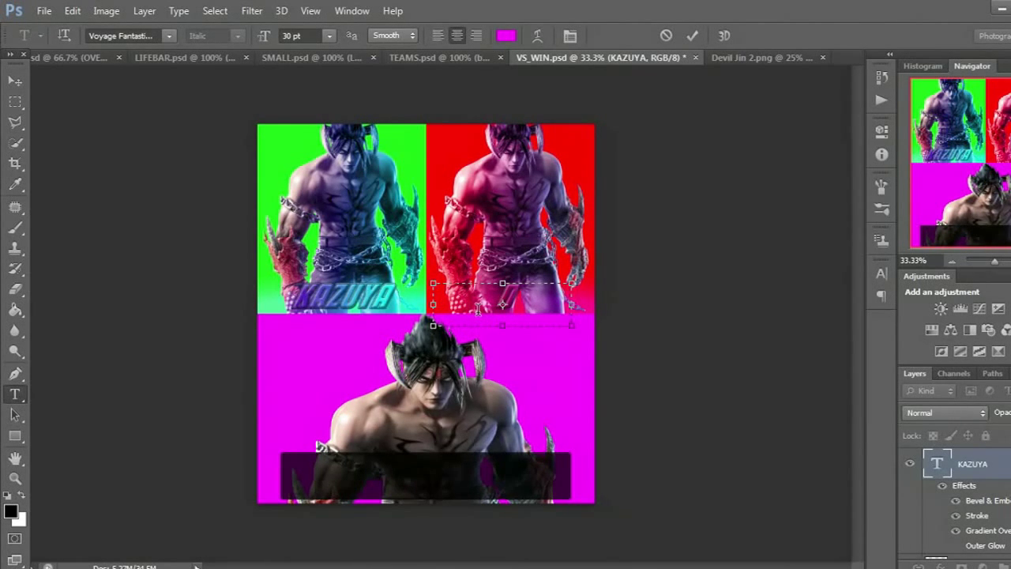
{"action": "type", "text": "Devil Jin"}
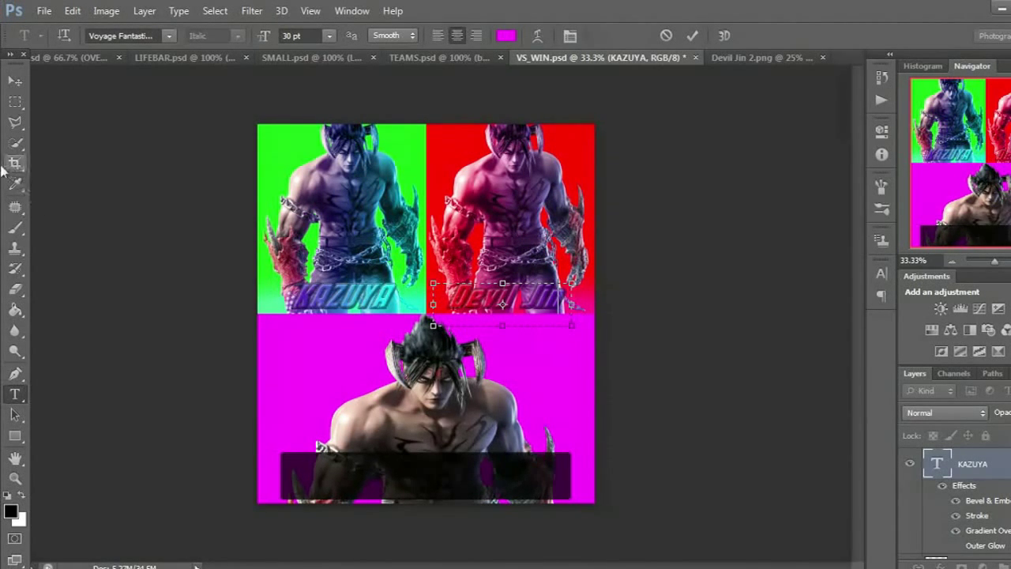
{"action": "left_click", "coordinate": [15, 81]}
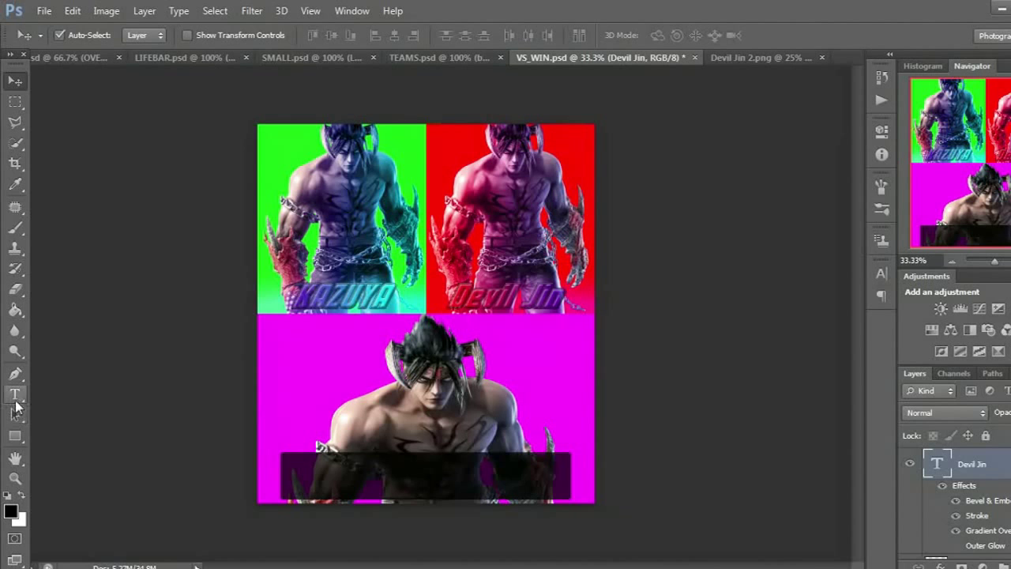
Replace the KAZUYA name text in the green panel with "Devil Jin".
{"action": "left_click", "coordinate": [15, 394]}
{"action": "left_click", "coordinate": [340, 294]}
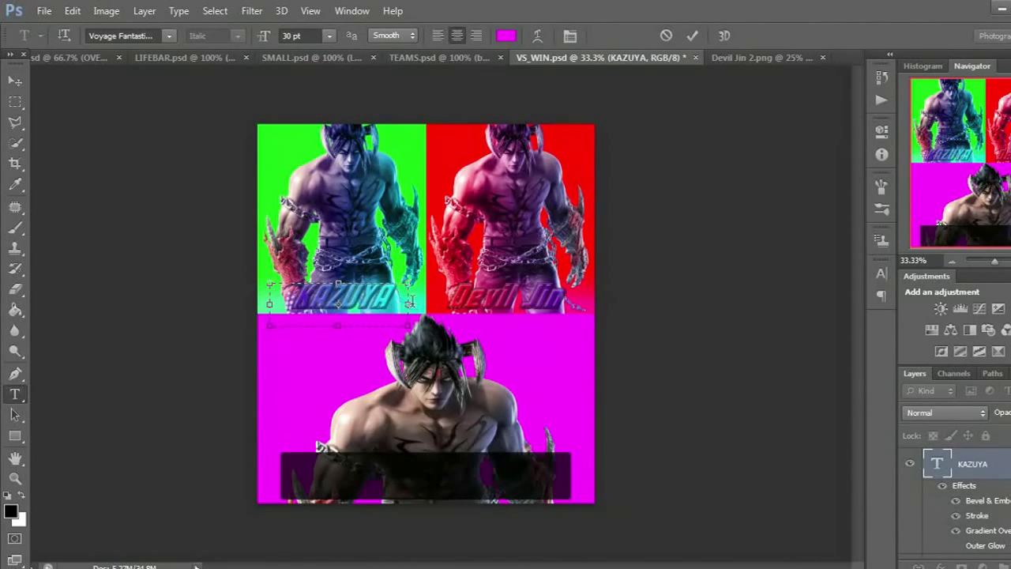
{"action": "left_click_drag", "start_coordinate": [399, 299], "coordinate": [295, 310]}
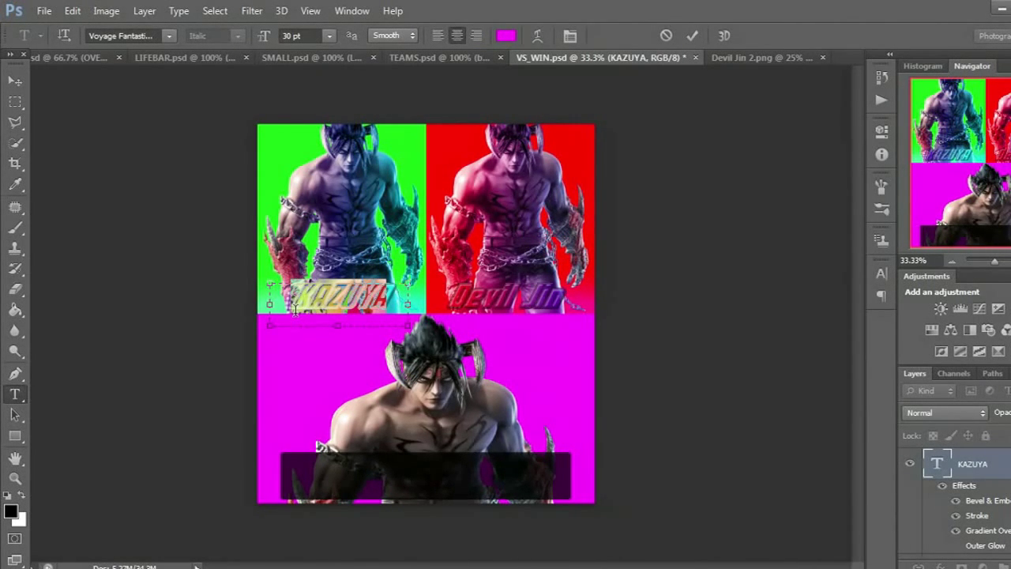
{"action": "type", "text": "Devil"}
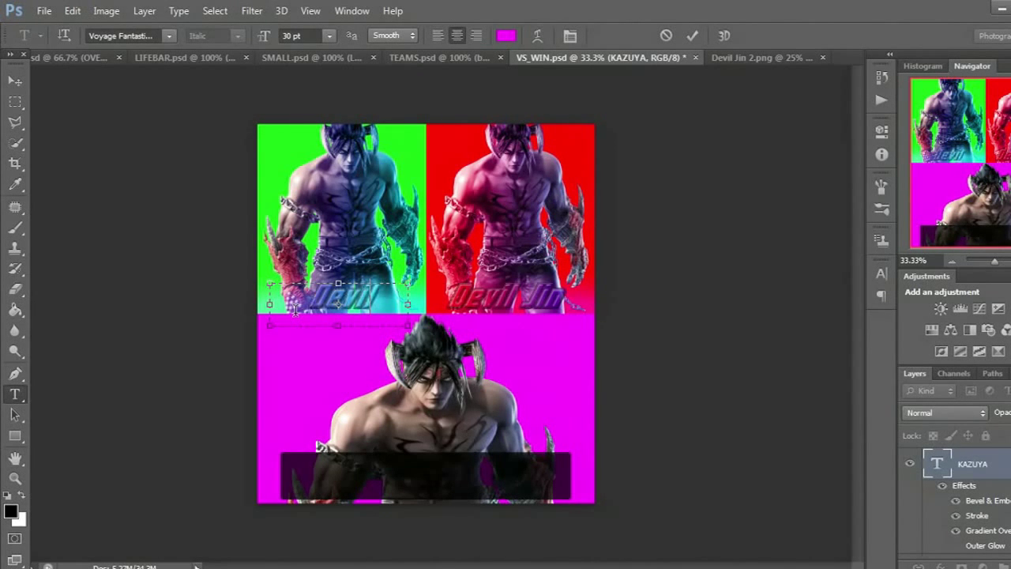
{"action": "type", "text": " Jin"}
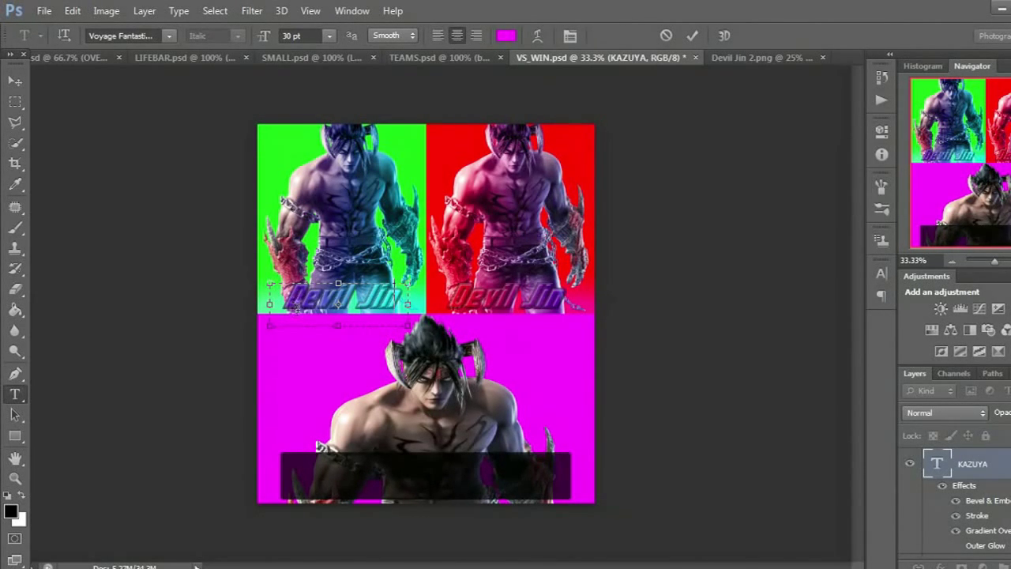
{"action": "left_click", "coordinate": [16, 80]}
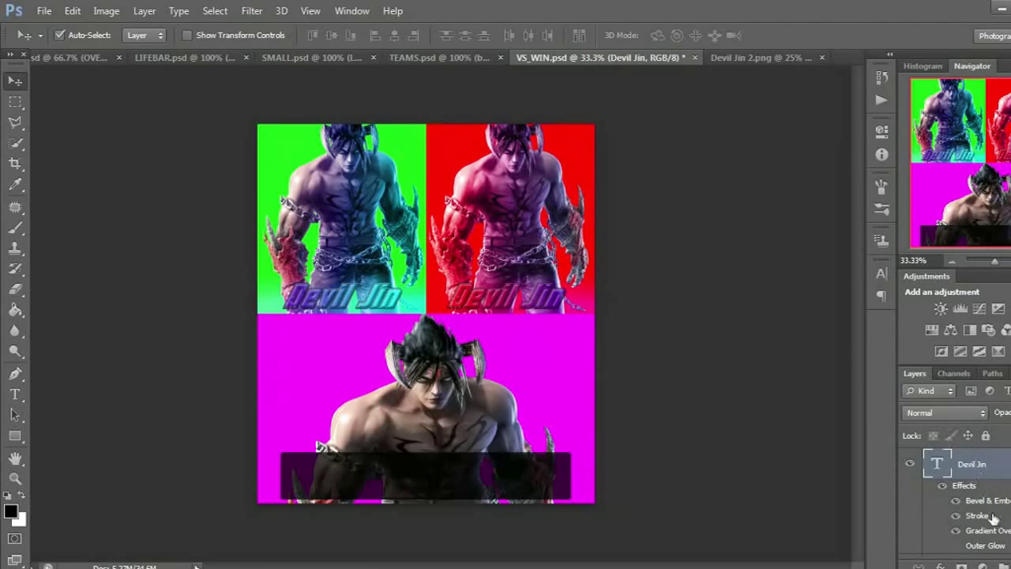
Hide the WIN_BUILD, P2 SIDE and P1 SIDE layers so the three panels have transparent backgrounds.
{"action": "scroll", "coordinate": [993, 515], "scroll_direction": "down", "scroll_amount": 5}
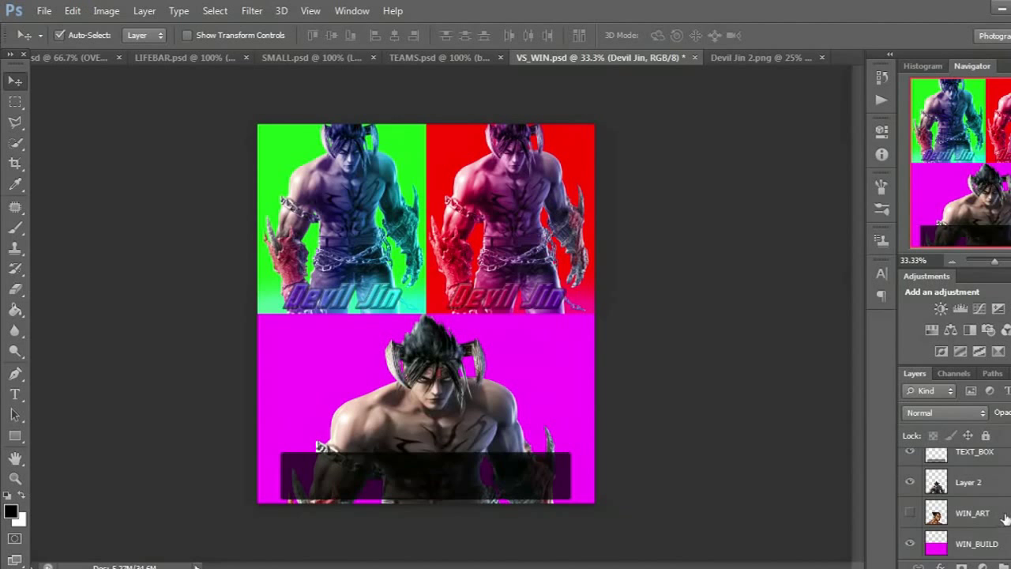
{"action": "left_click", "coordinate": [910, 543]}
{"action": "scroll", "coordinate": [911, 547], "scroll_direction": "up", "scroll_amount": 3}
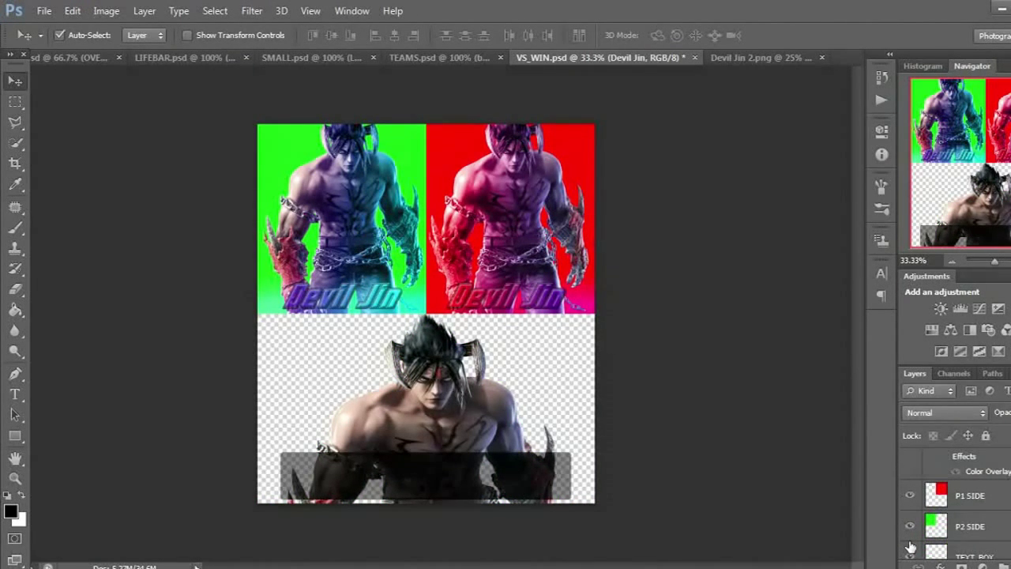
{"action": "left_click", "coordinate": [911, 527]}
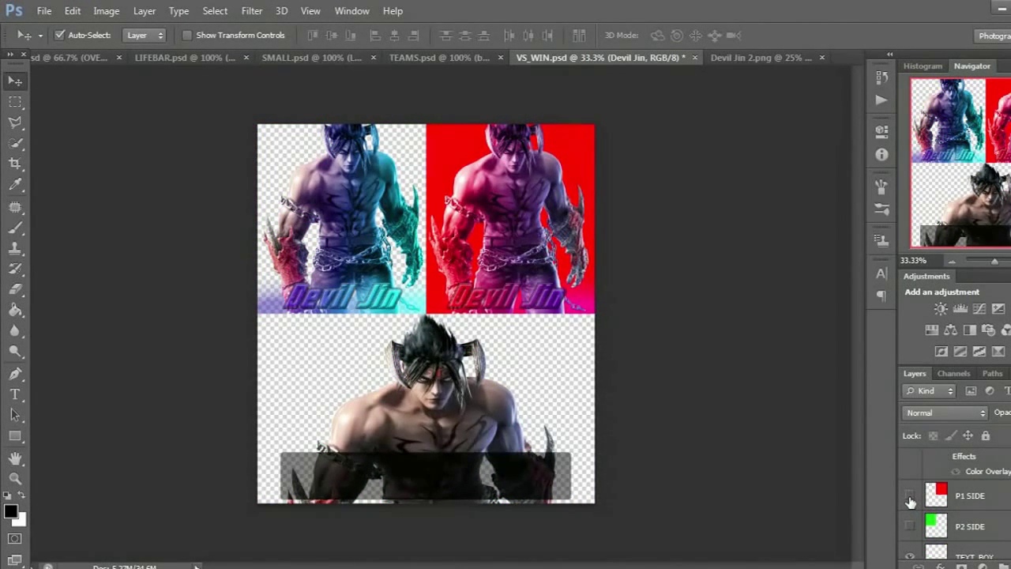
{"action": "left_click", "coordinate": [911, 497]}
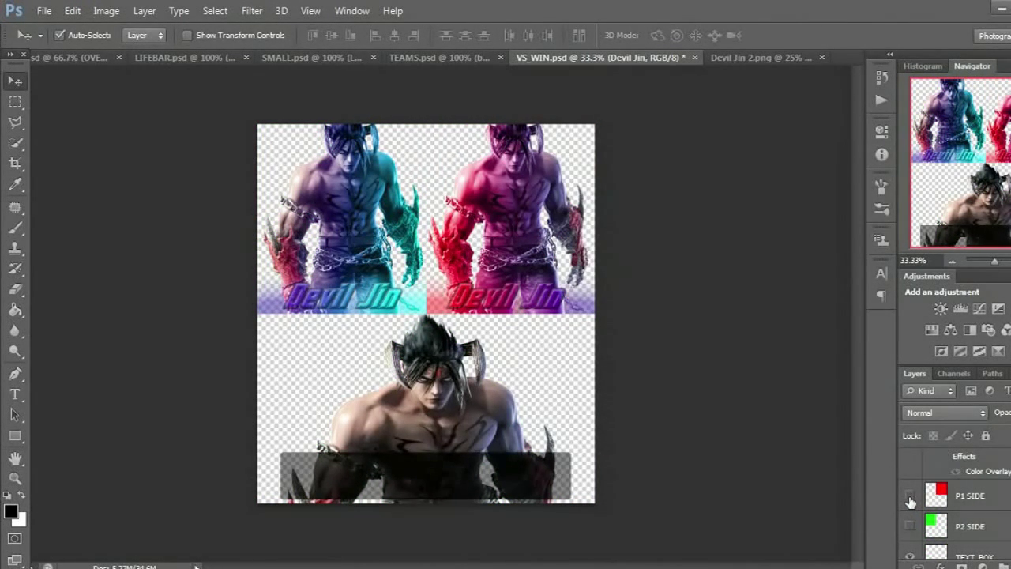
Start saving VS_WIN.psd under a new name and go to the WIN folder inside LEGACY PORTRAITS.
{"action": "left_click", "coordinate": [45, 11]}
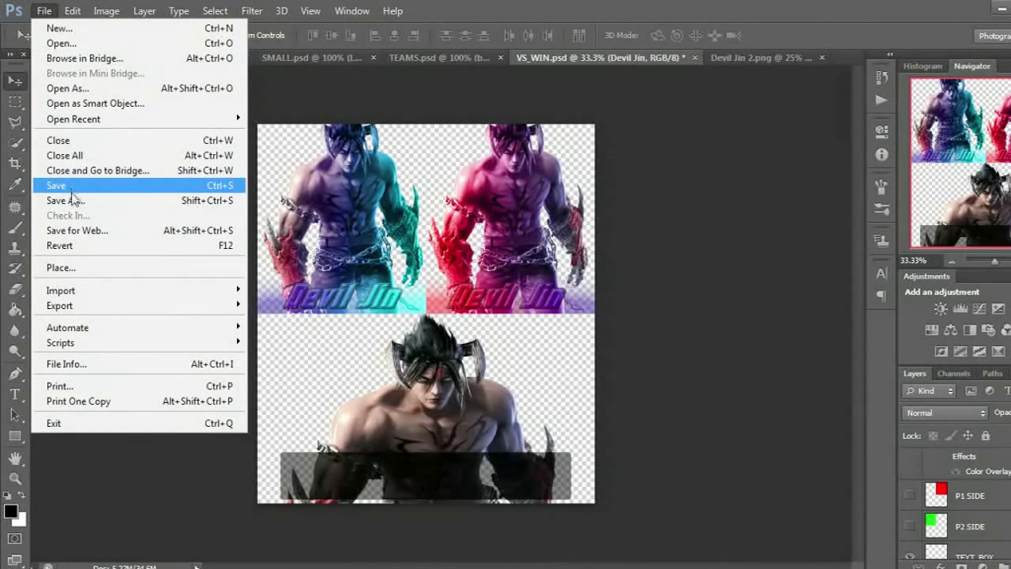
{"action": "left_click", "coordinate": [68, 201]}
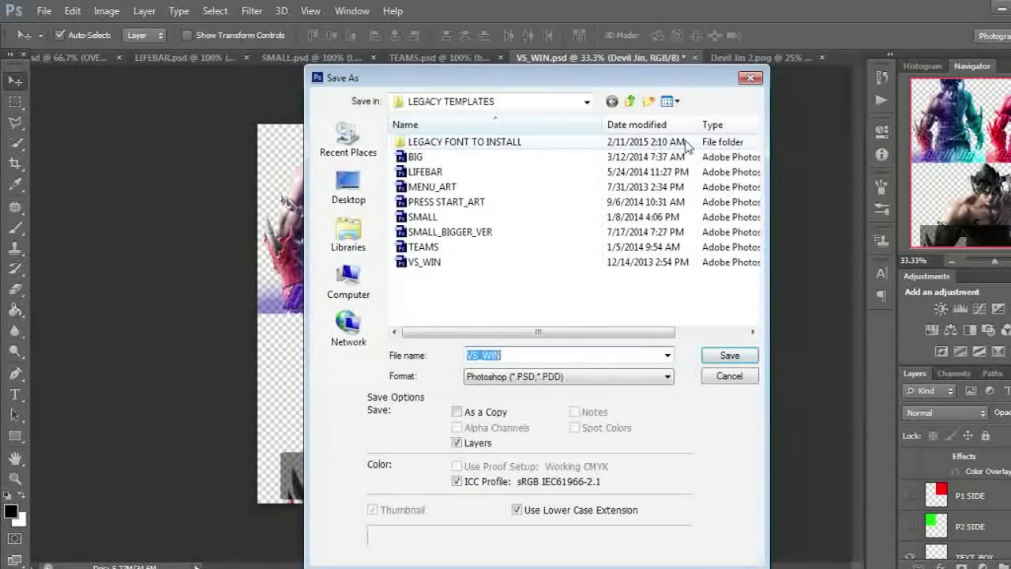
{"action": "left_click", "coordinate": [517, 105]}
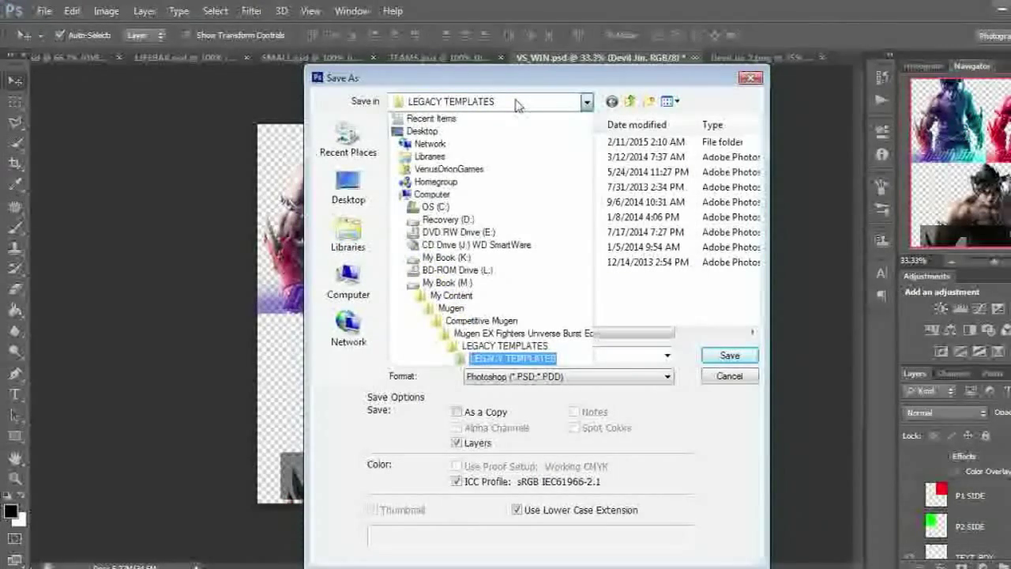
{"action": "left_click", "coordinate": [511, 336]}
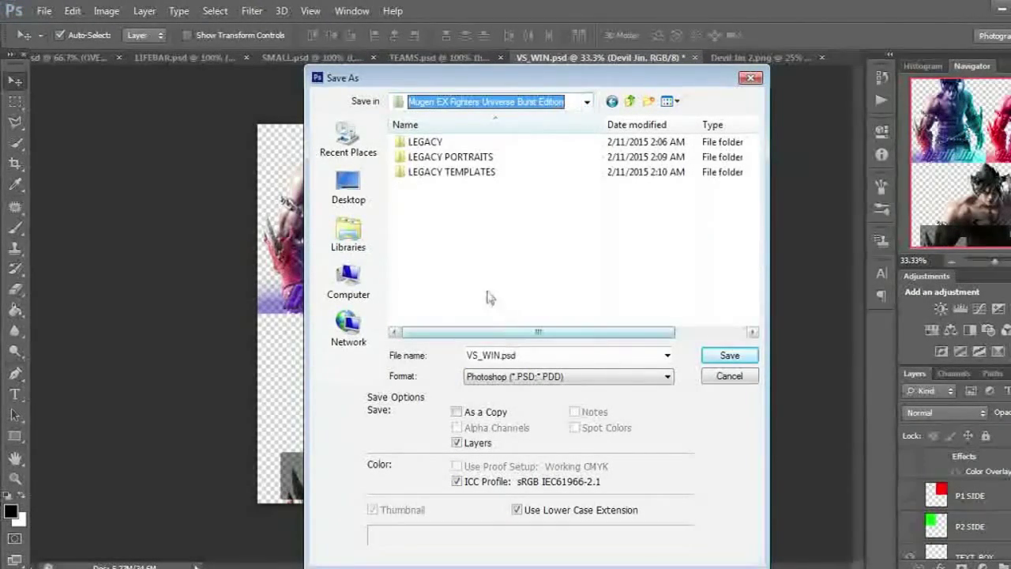
{"action": "double_click", "coordinate": [441, 158]}
{"action": "double_click", "coordinate": [439, 145]}
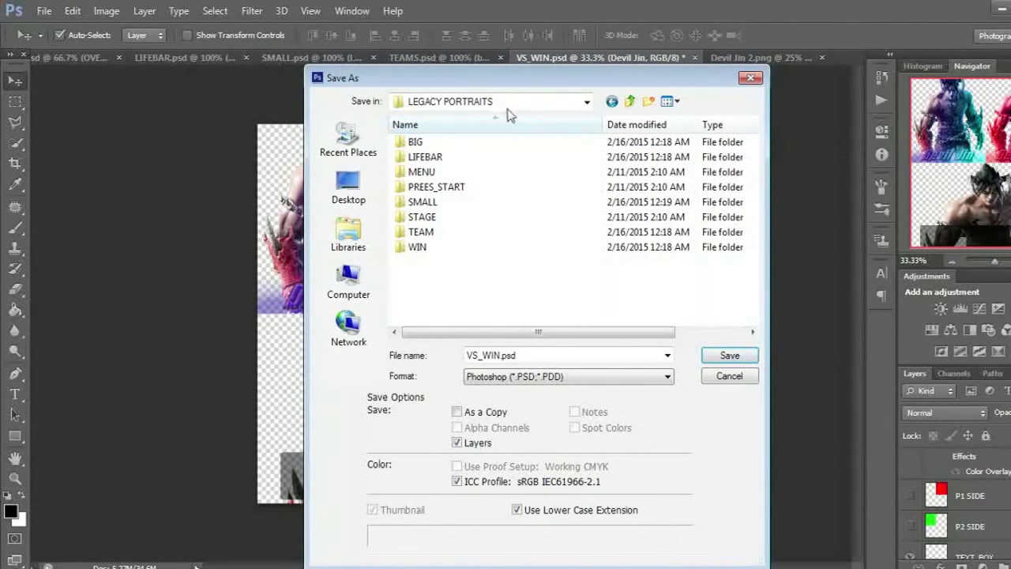
{"action": "double_click", "coordinate": [417, 247]}
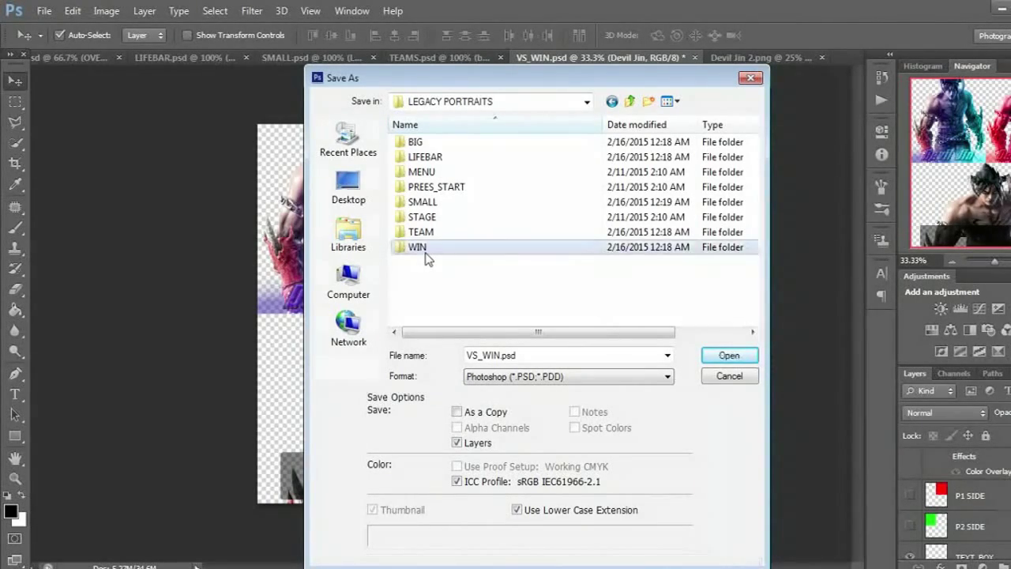
Save the artwork as a PNG named Devil Jin with Smallest / Slow compression and no interlacing.
{"action": "left_click", "coordinate": [511, 377]}
{"action": "left_click", "coordinate": [511, 377]}
{"action": "left_click", "coordinate": [510, 377]}
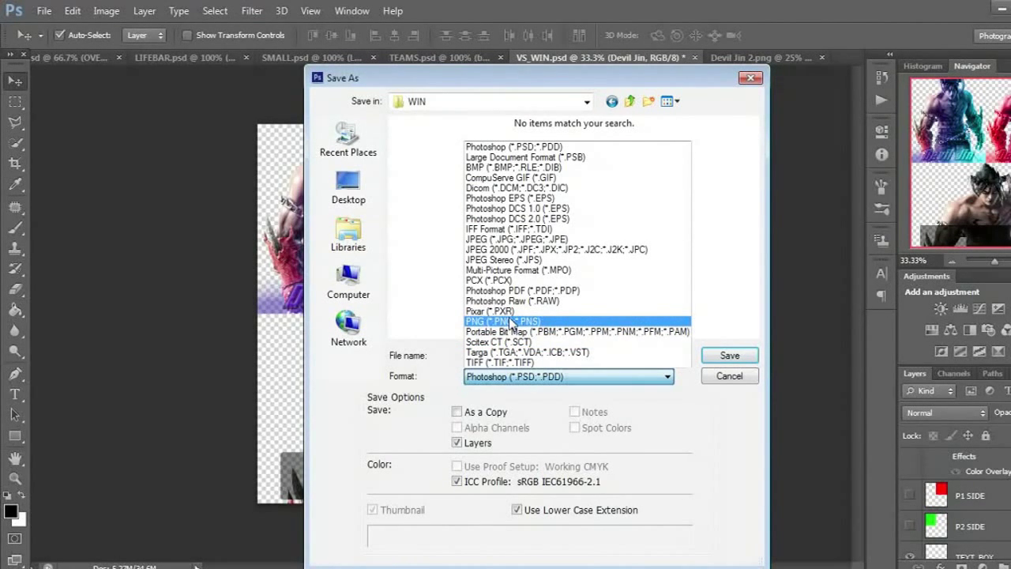
{"action": "left_click", "coordinate": [510, 323]}
{"action": "double_click", "coordinate": [523, 357]}
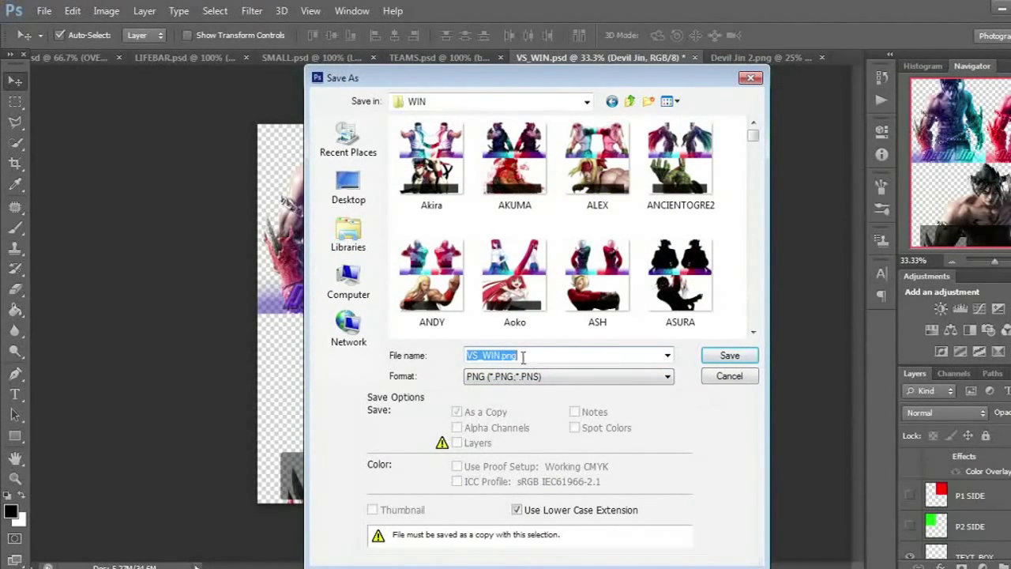
{"action": "type", "text": "Devil Jin"}
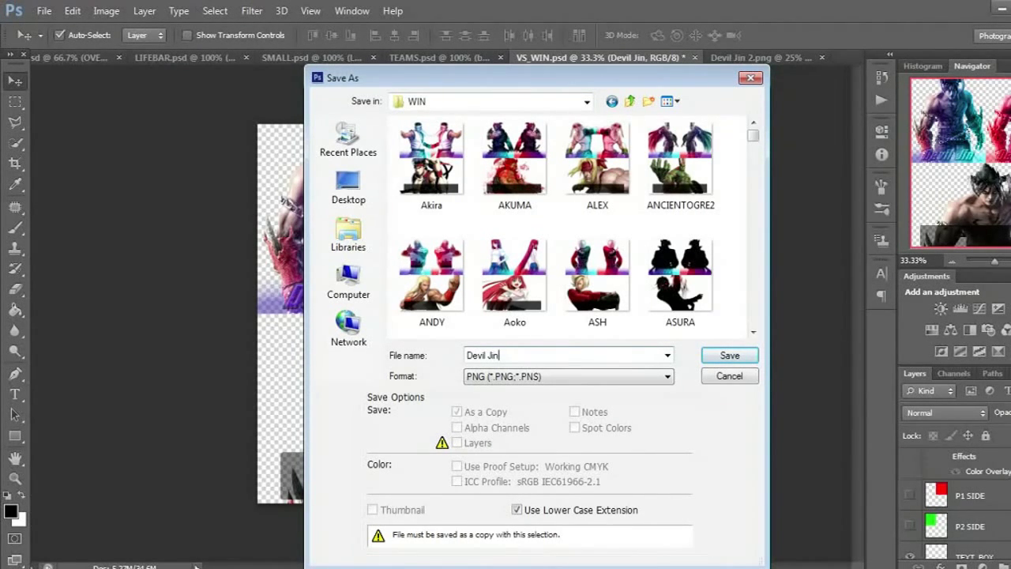
{"action": "key", "text": "Return"}
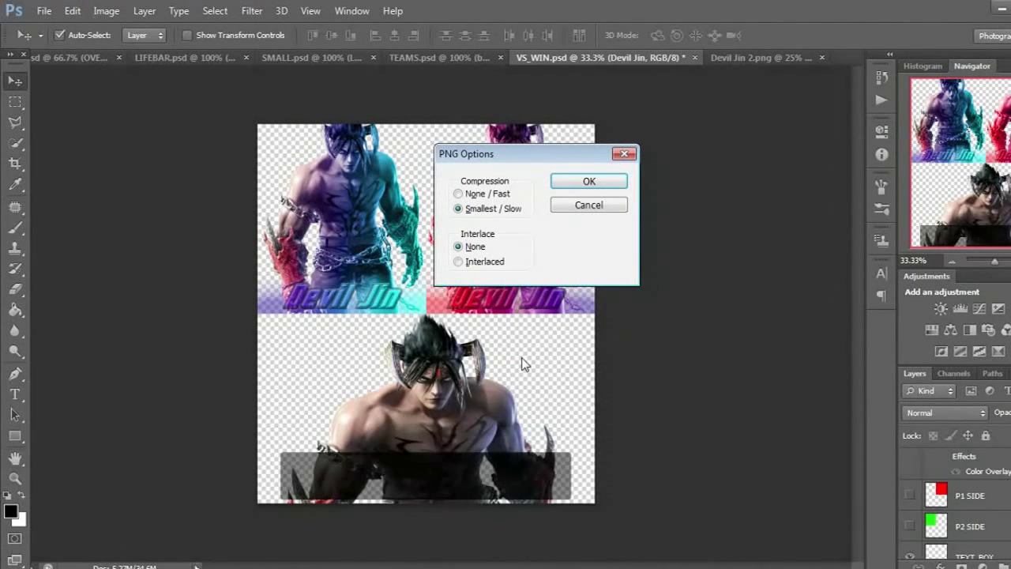
{"action": "key", "text": "Return"}
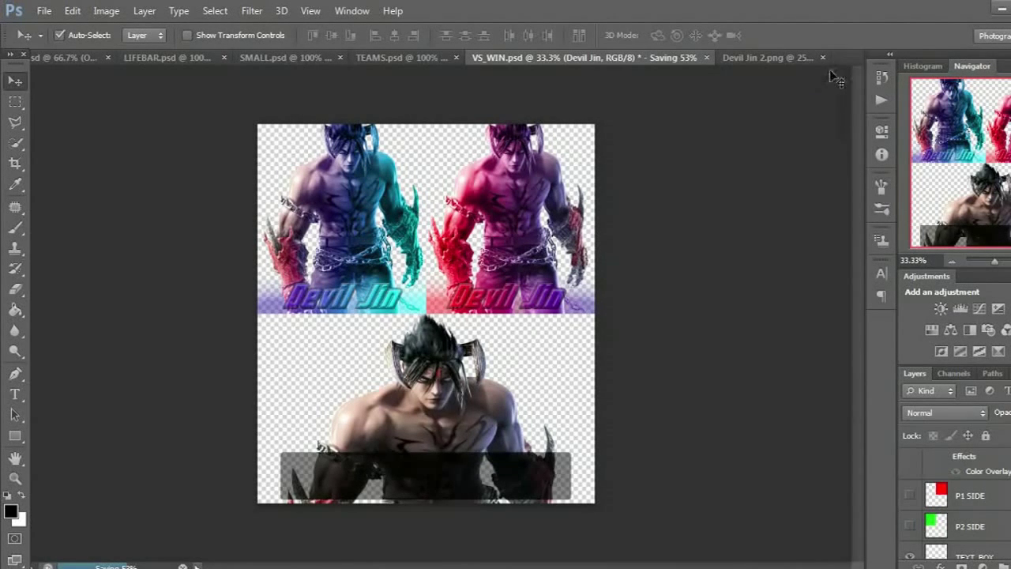
{"action": "left_click", "coordinate": [772, 60]}
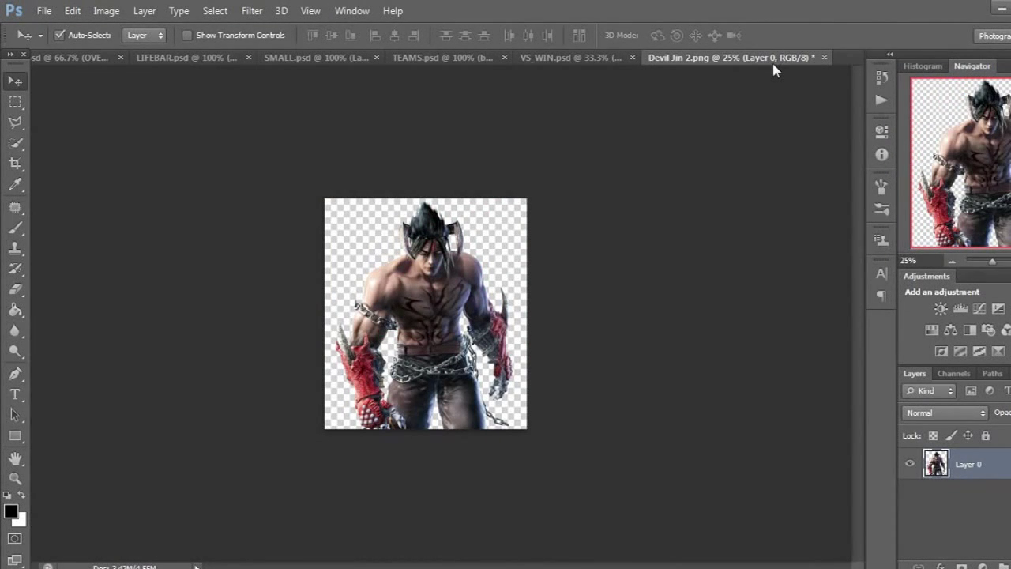
{"action": "left_click", "coordinate": [597, 60]}
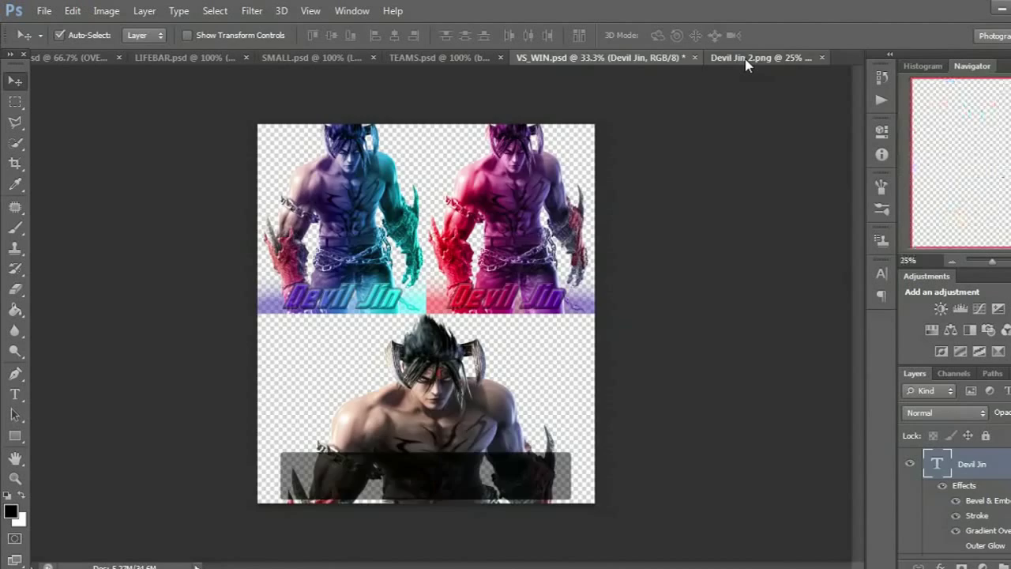
{"action": "left_click", "coordinate": [750, 59]}
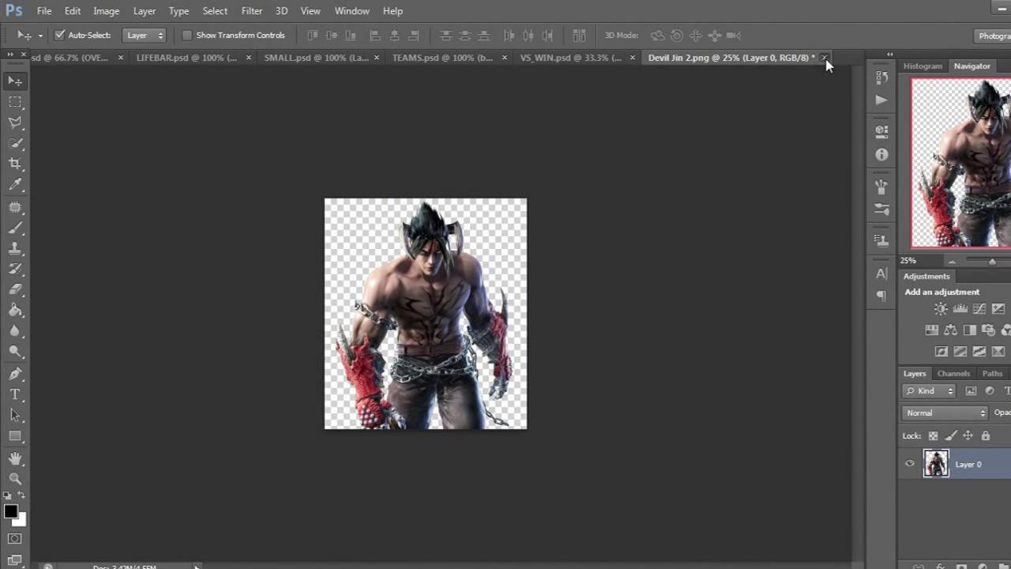
{"action": "left_click", "coordinate": [824, 57]}
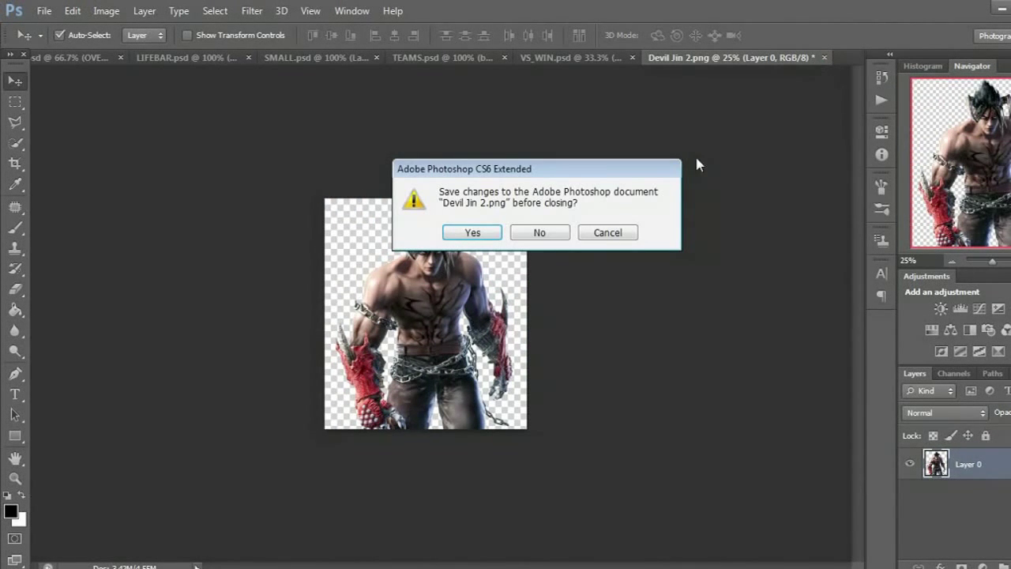
{"action": "left_click", "coordinate": [590, 236]}
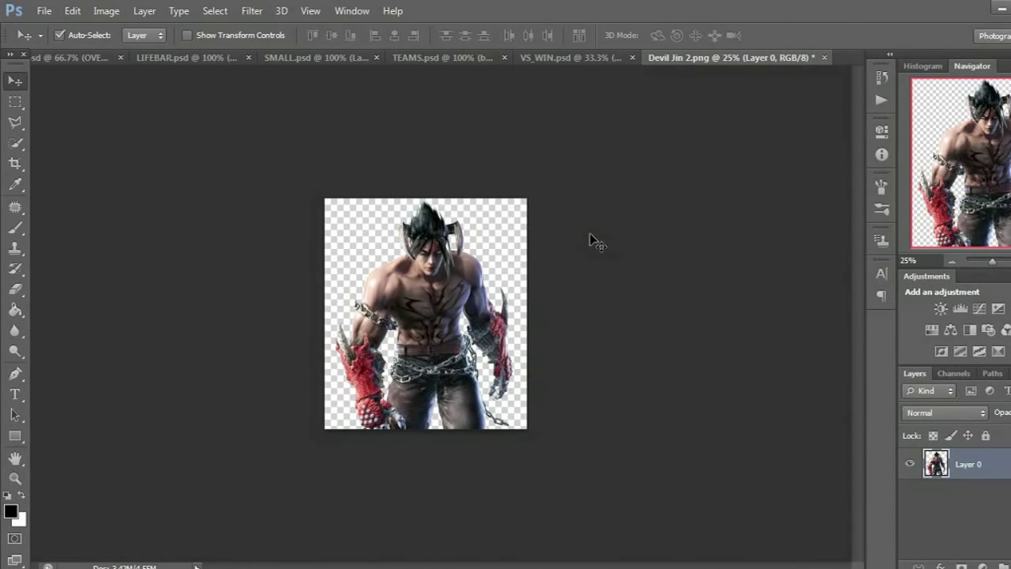
{"action": "left_click", "coordinate": [599, 61]}
{"action": "left_click", "coordinate": [463, 60]}
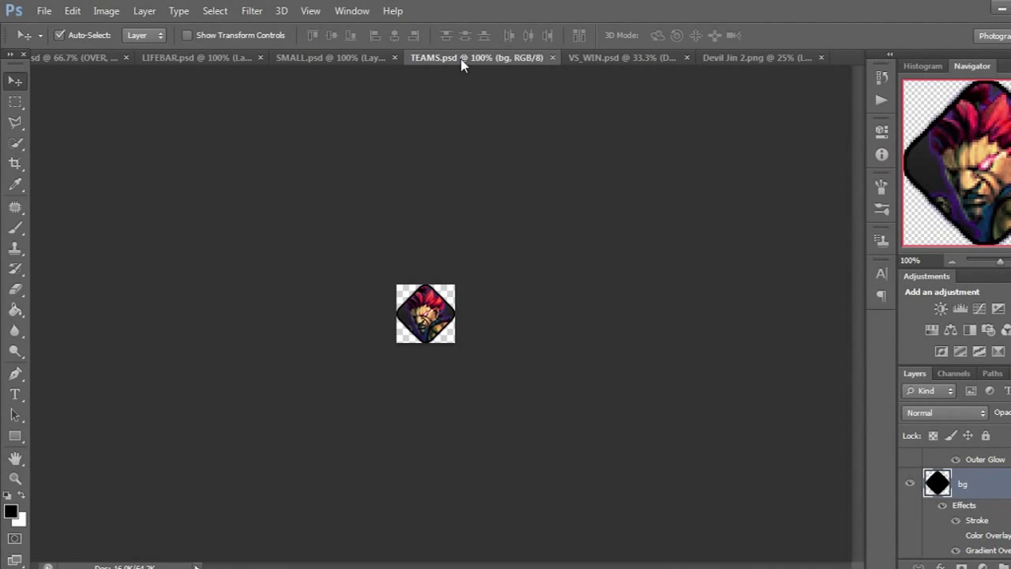
Crop the Devil Jin 2.png image down to the character's head and the tops of the shoulders.
{"action": "left_click", "coordinate": [723, 60]}
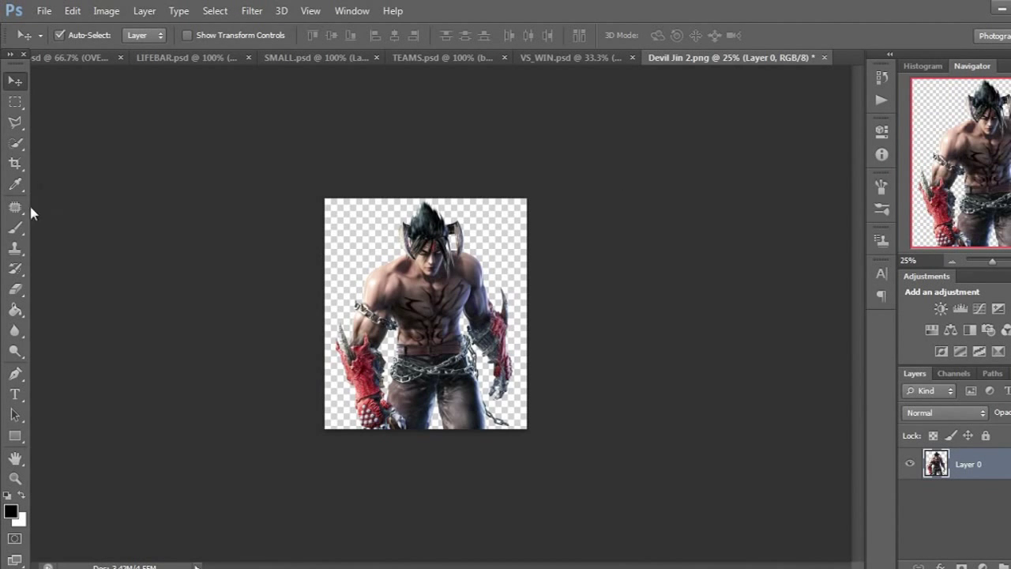
{"action": "left_click", "coordinate": [15, 163]}
{"action": "mouse_move", "coordinate": [365, 202]}
{"action": "left_mouse_down"}
{"action": "mouse_move", "coordinate": [387, 249]}
{"action": "mouse_move", "coordinate": [477, 290]}
{"action": "mouse_move", "coordinate": [474, 300]}
{"action": "mouse_move", "coordinate": [462, 294]}
{"action": "left_mouse_up"}
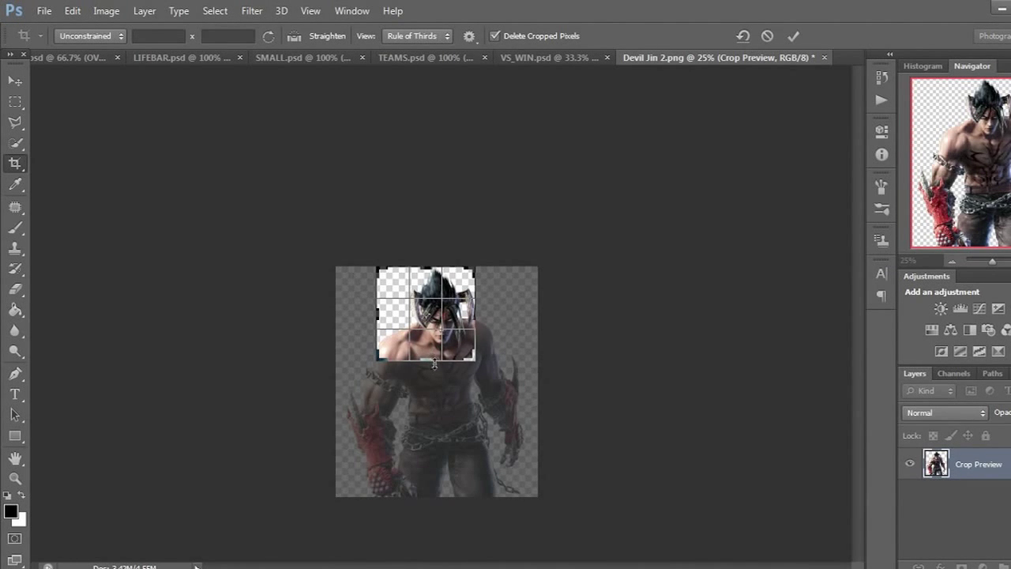
{"action": "left_click_drag", "start_coordinate": [433, 365], "coordinate": [430, 352]}
{"action": "left_click_drag", "start_coordinate": [388, 314], "coordinate": [394, 313]}
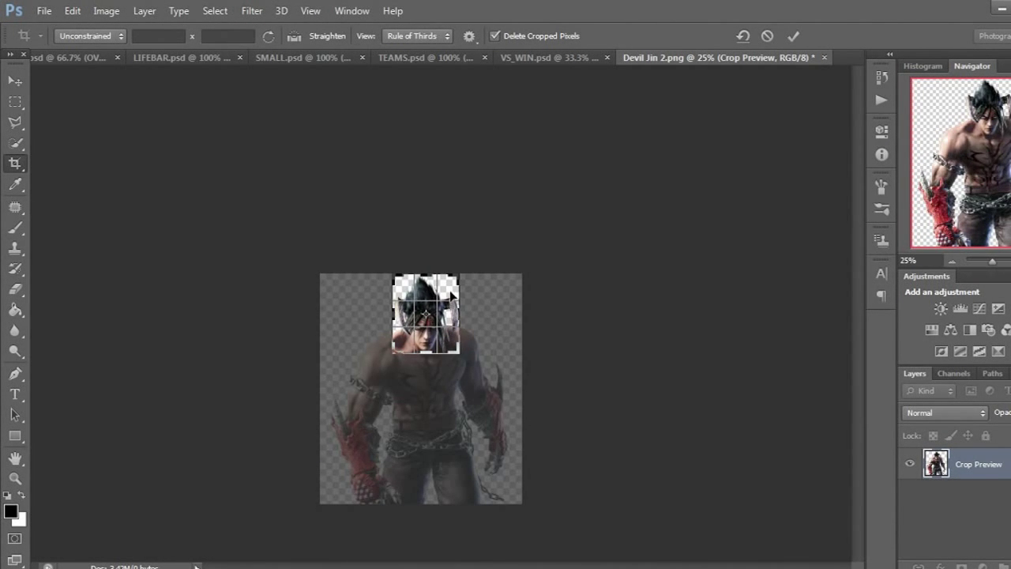
{"action": "key", "text": "Return"}
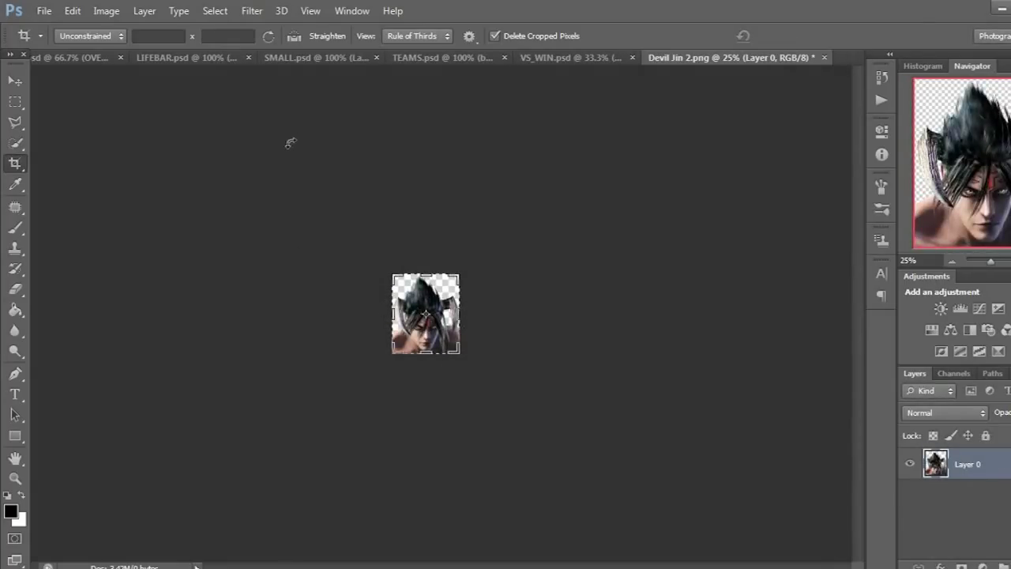
Move the cropped Devil Jin head into the TEAMS.psd document as a new layer.
{"action": "left_click", "coordinate": [15, 80]}
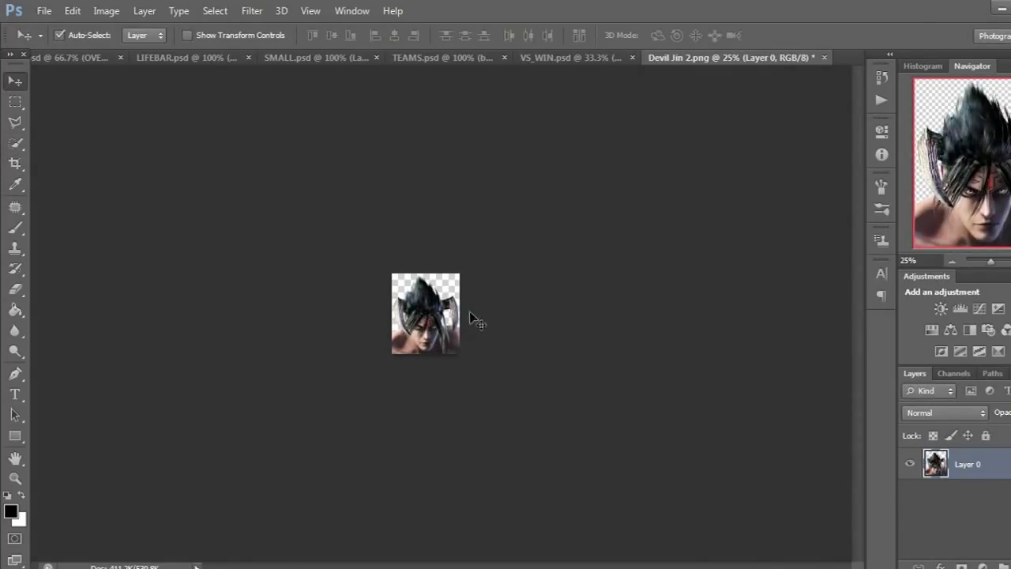
{"action": "left_click_drag", "start_coordinate": [438, 331], "coordinate": [444, 128]}
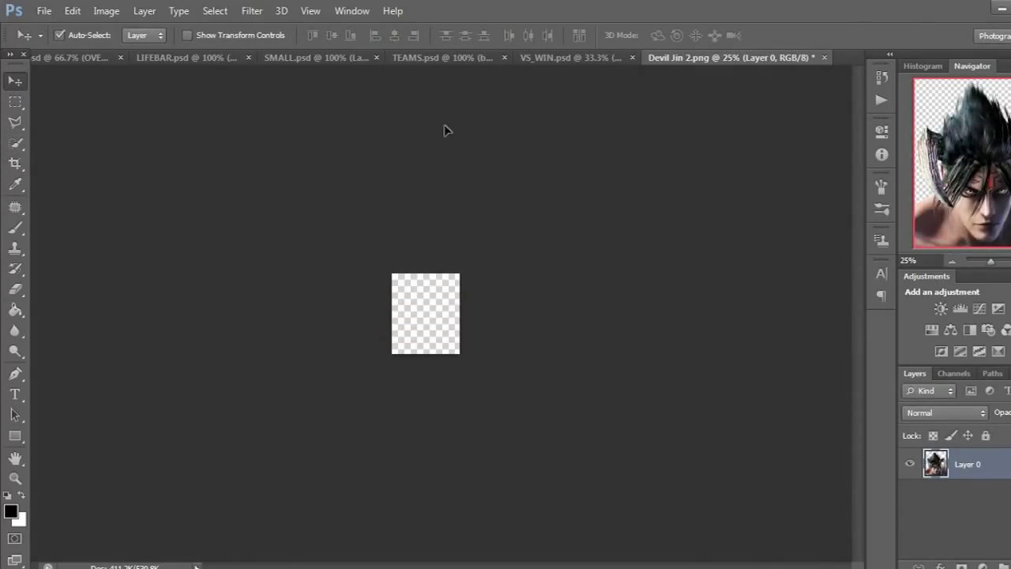
{"action": "left_click_drag", "start_coordinate": [434, 62], "coordinate": [427, 324]}
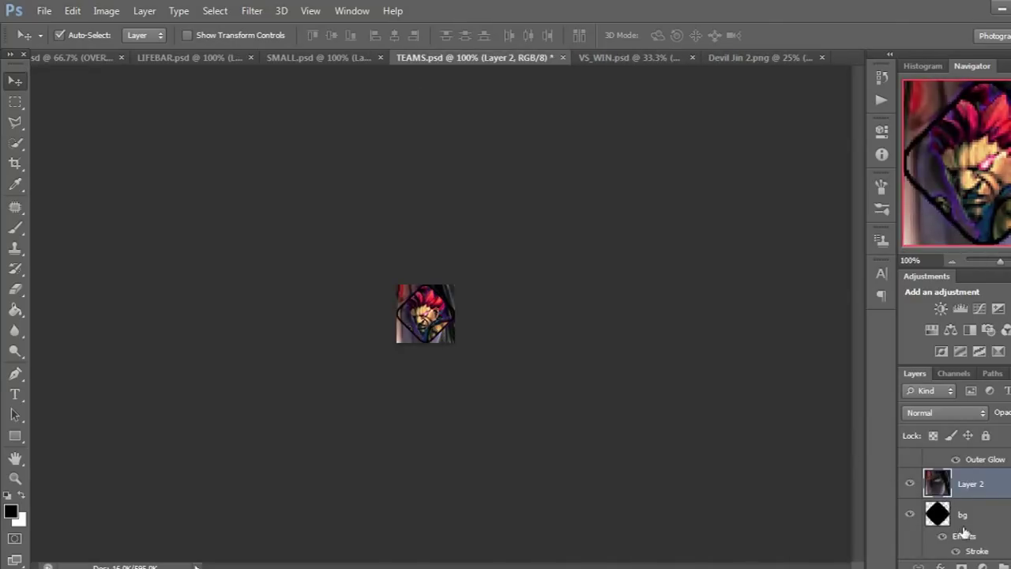
Reorder the layers so that Layer 2 sits between the foreground and art layers.
{"action": "scroll", "coordinate": [991, 477], "scroll_direction": "down", "scroll_amount": 2}
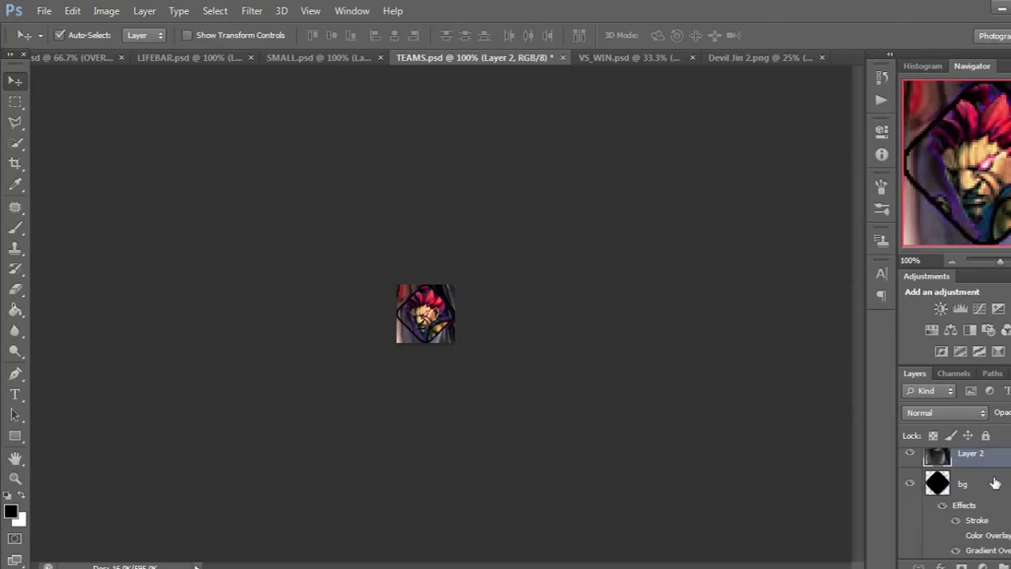
{"action": "scroll", "coordinate": [993, 480], "scroll_direction": "up", "scroll_amount": 3}
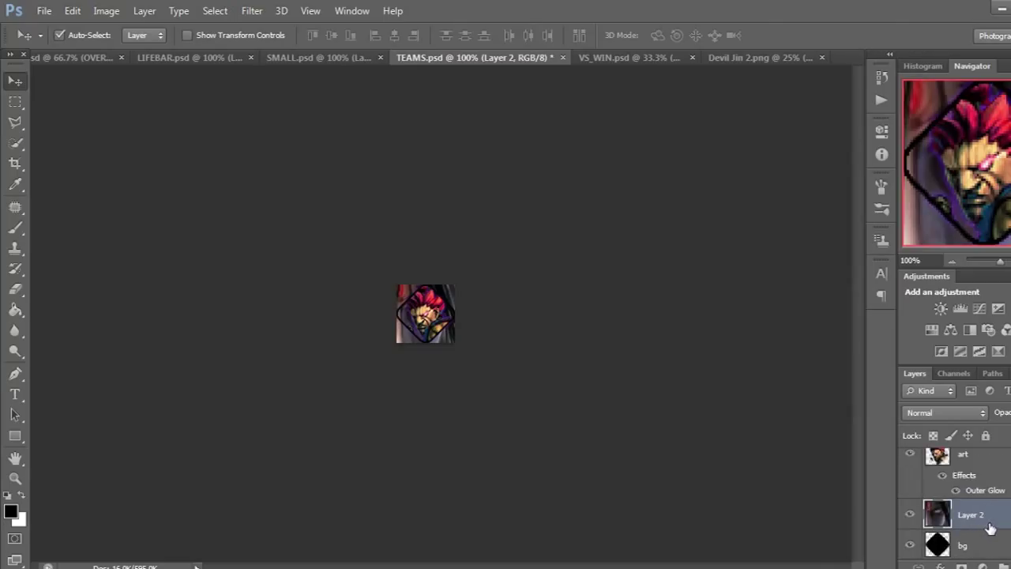
{"action": "scroll", "coordinate": [998, 466], "scroll_direction": "up", "scroll_amount": 2}
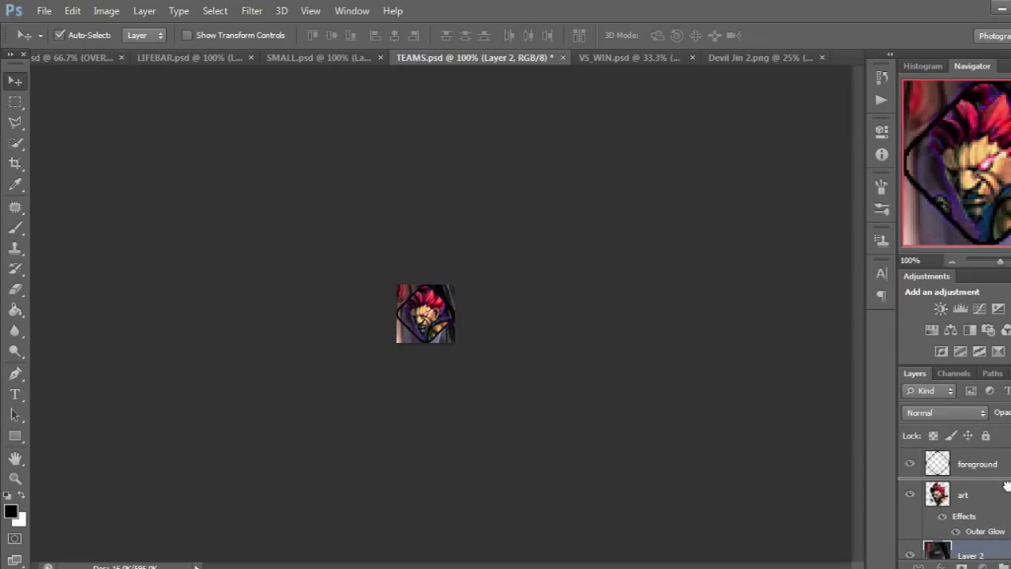
{"action": "left_click_drag", "start_coordinate": [1008, 513], "coordinate": [1003, 499]}
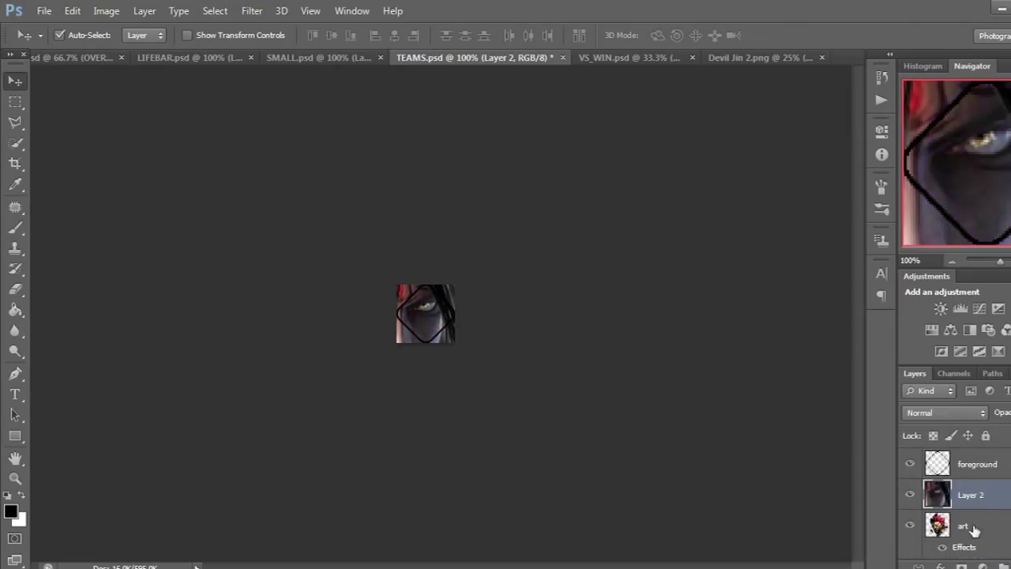
Scale Layer 2 to about 23.26% width and 22.55% height, fit the face inside the diamond frame, and hide the art layer.
{"action": "left_click", "coordinate": [71, 11]}
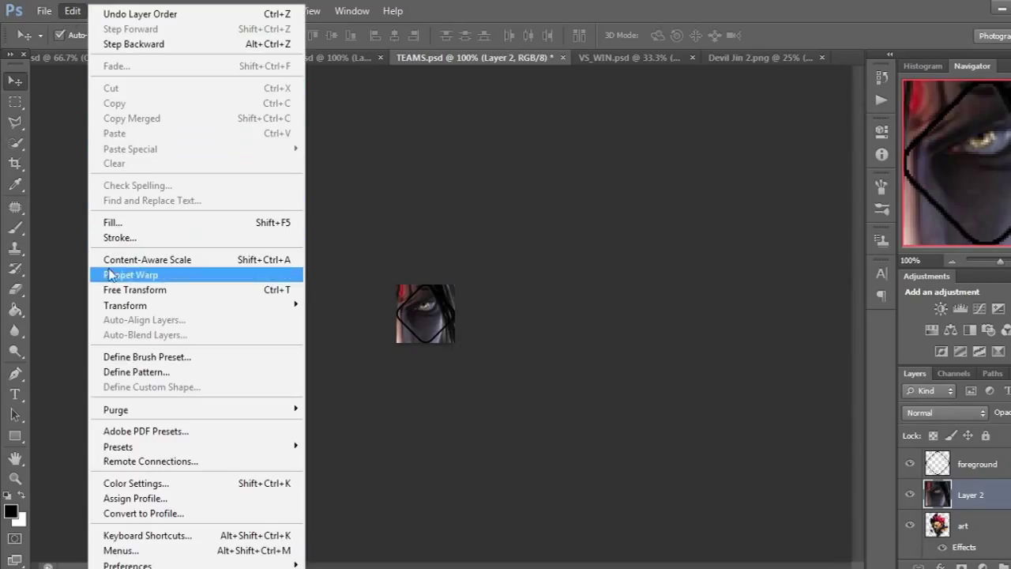
{"action": "mouse_move", "coordinate": [148, 310]}
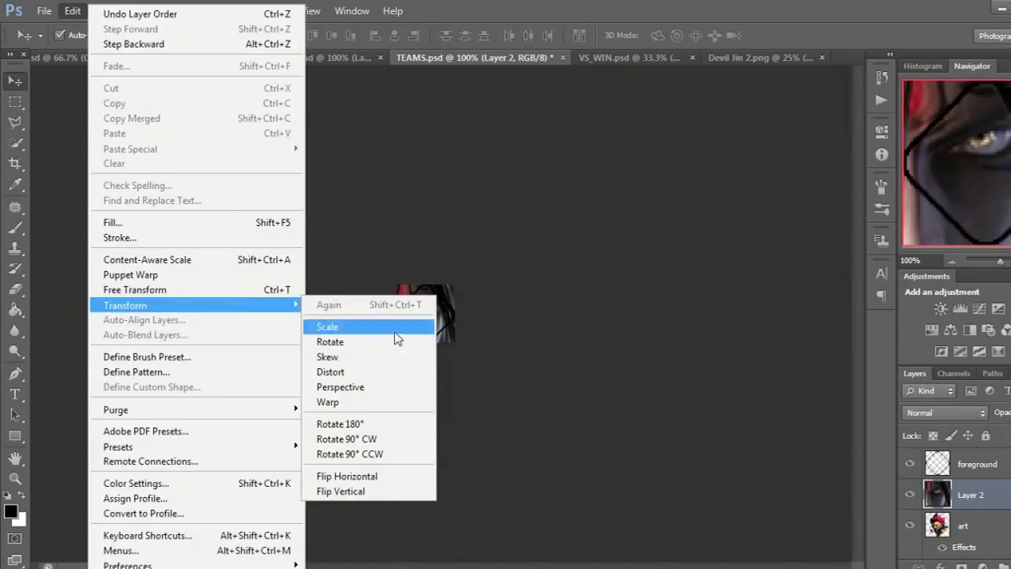
{"action": "left_click", "coordinate": [399, 327]}
{"action": "left_click_drag", "start_coordinate": [255, 89], "coordinate": [466, 338]}
{"action": "left_click_drag", "start_coordinate": [510, 366], "coordinate": [446, 294]}
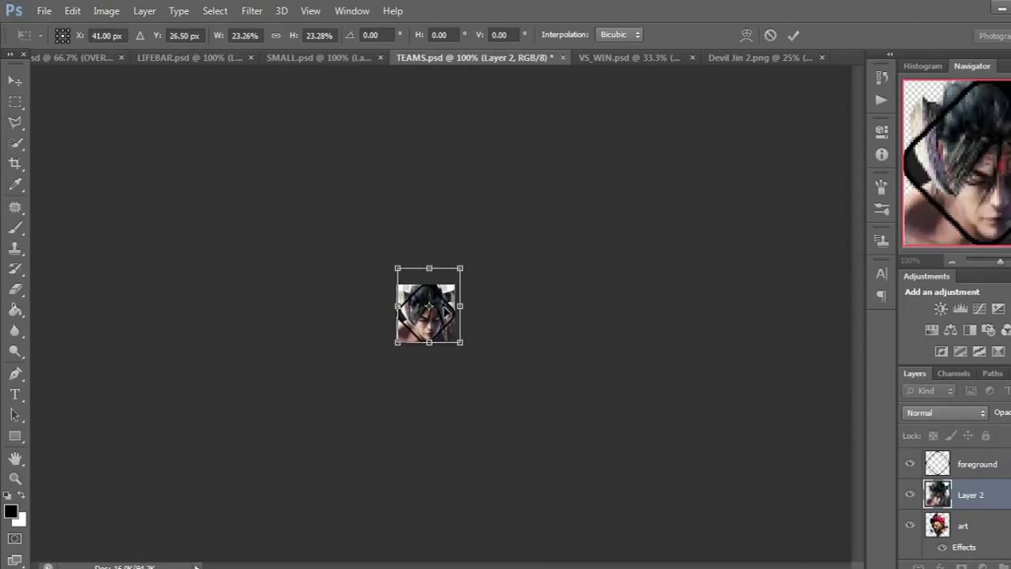
{"action": "left_click_drag", "start_coordinate": [430, 345], "coordinate": [431, 344]}
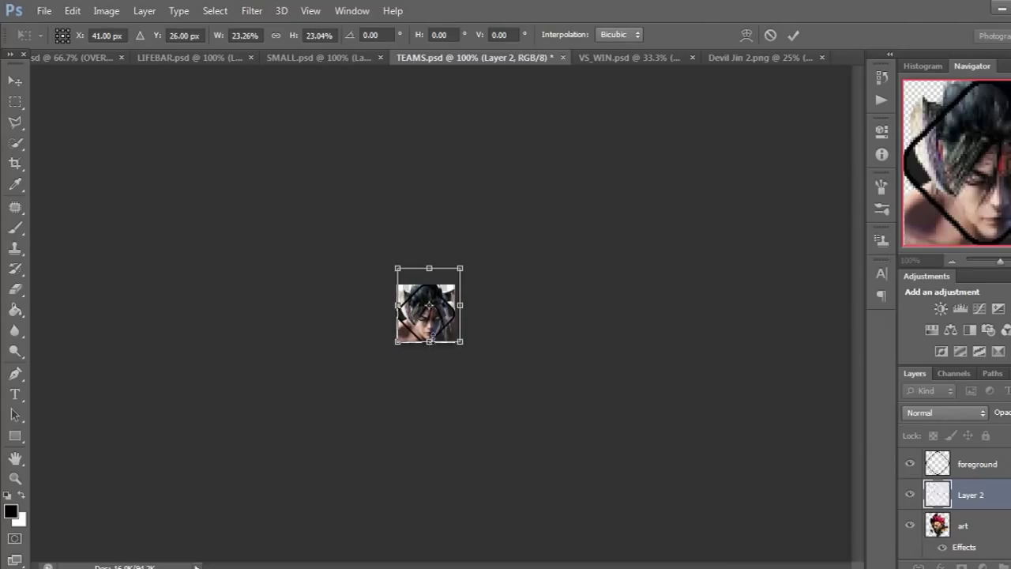
{"action": "left_click_drag", "start_coordinate": [429, 268], "coordinate": [429, 270]}
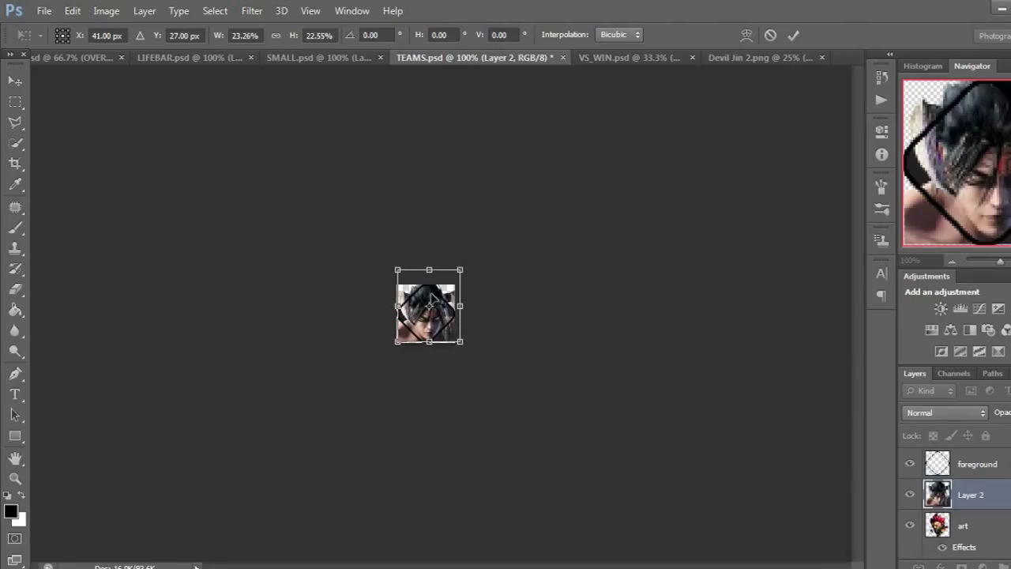
{"action": "key", "text": "Return"}
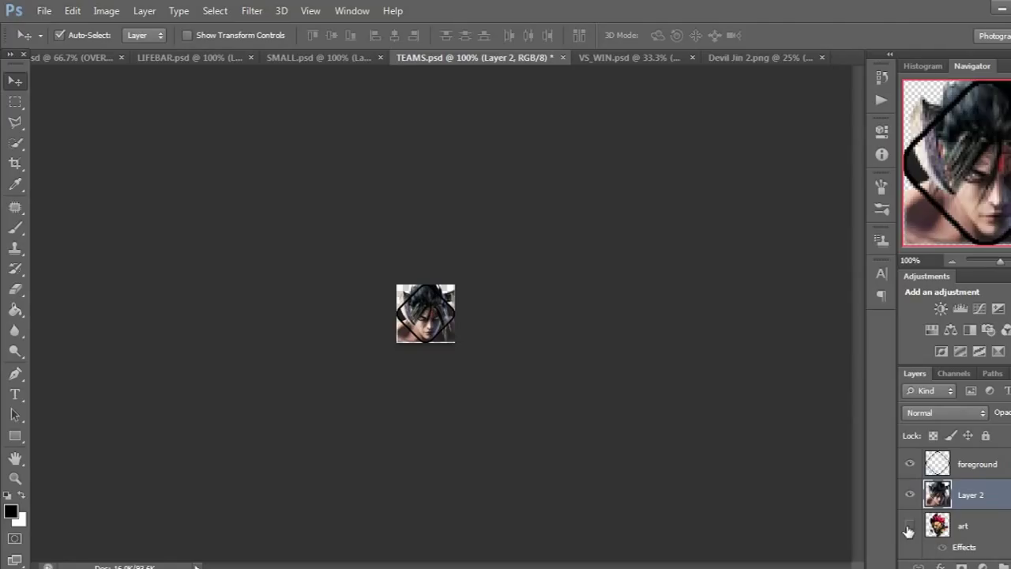
Erase the parts of Layer 2 outside the diamond frame using a soft 10 px Eraser at 100% opacity.
{"action": "left_click", "coordinate": [998, 262]}
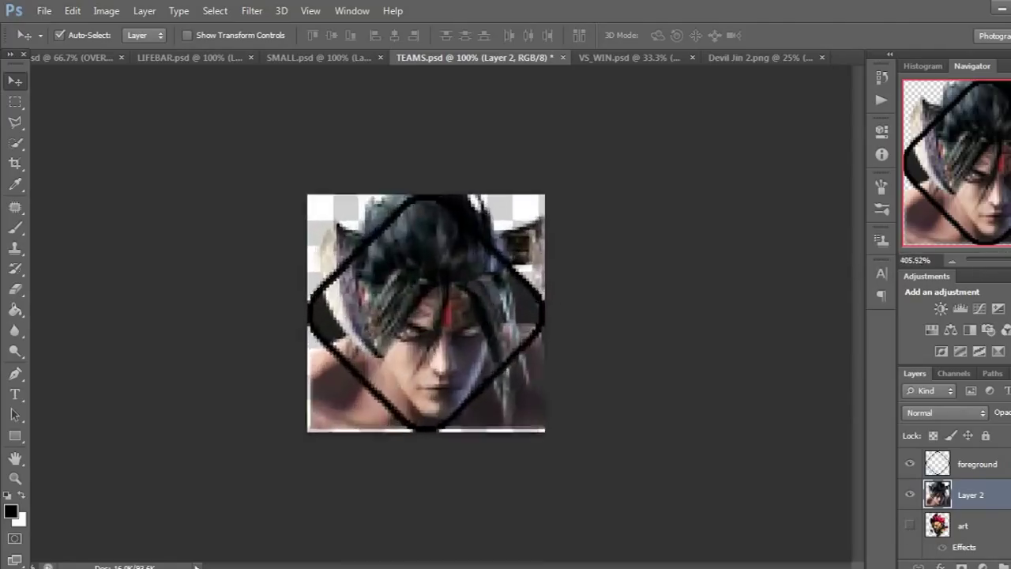
{"action": "left_click_drag", "start_coordinate": [1010, 260], "coordinate": [1009, 261]}
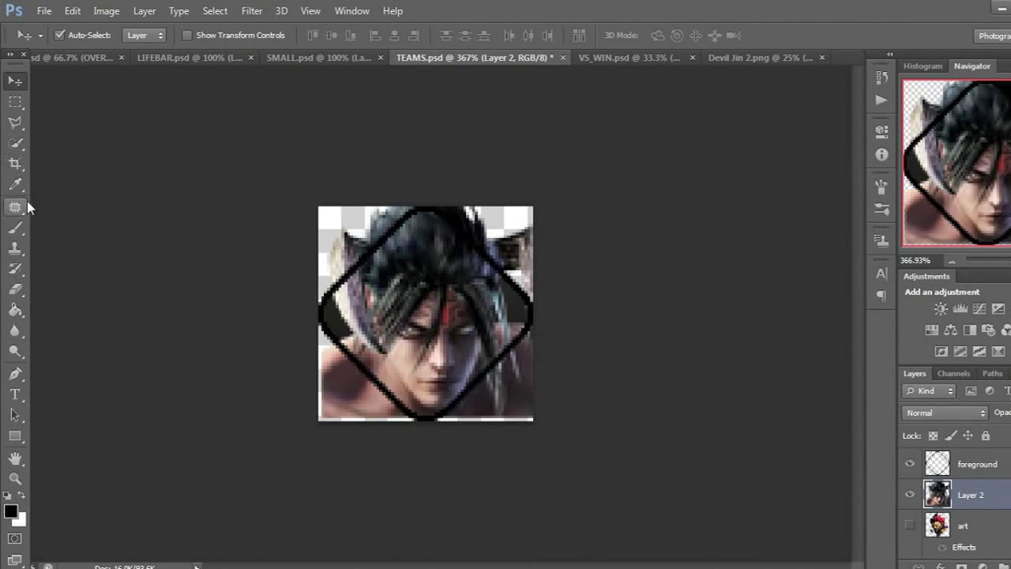
{"action": "left_click", "coordinate": [18, 289]}
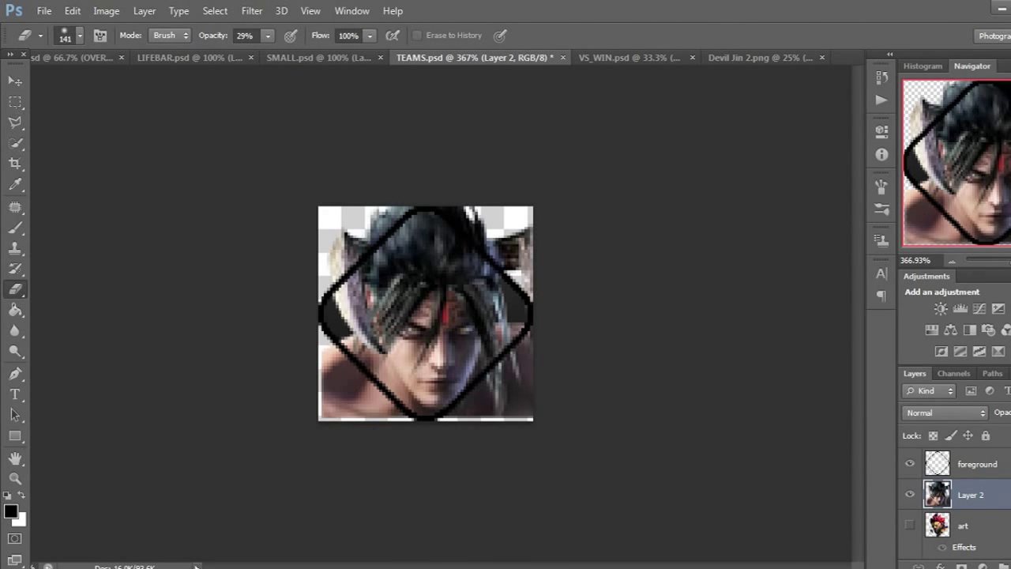
{"action": "left_click", "coordinate": [79, 37]}
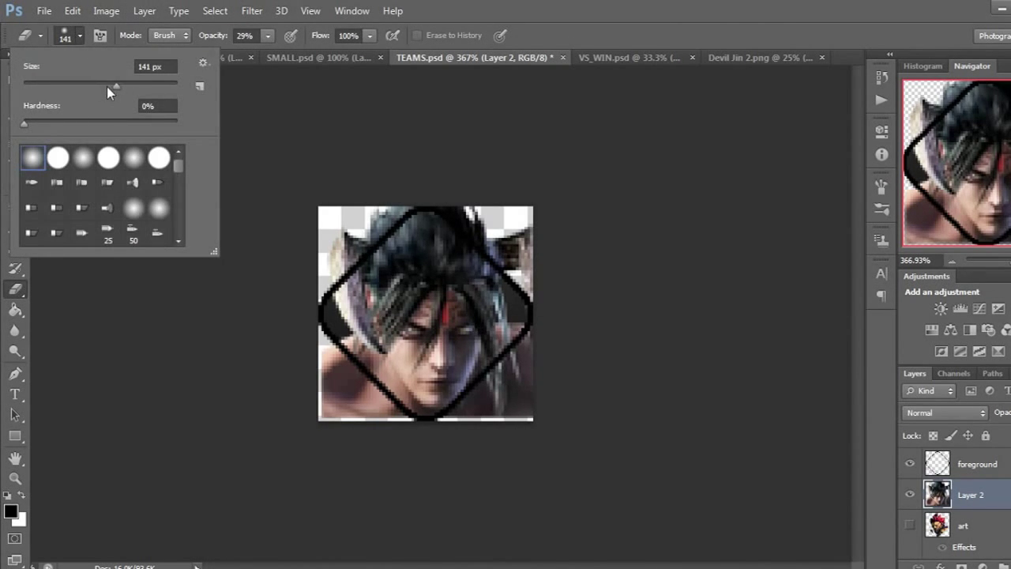
{"action": "left_click_drag", "start_coordinate": [121, 85], "coordinate": [46, 86]}
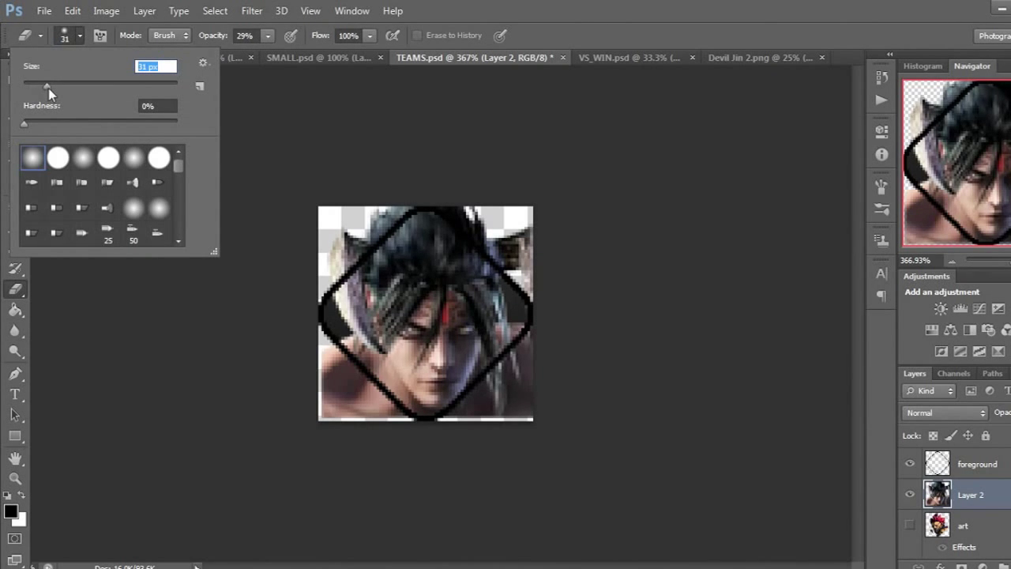
{"action": "left_click_drag", "start_coordinate": [31, 90], "coordinate": [31, 91]}
{"action": "left_click", "coordinate": [269, 36]}
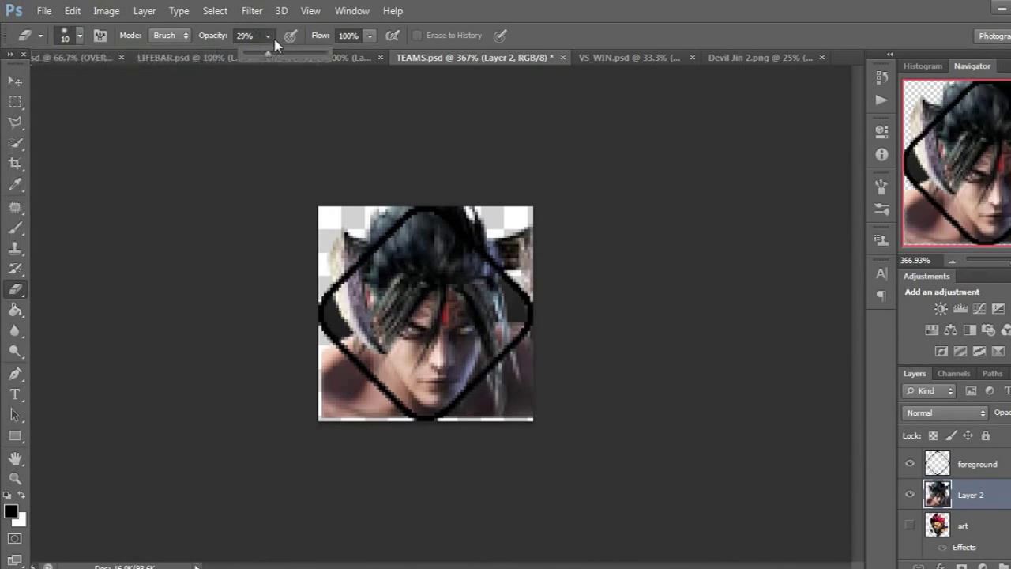
{"action": "left_click_drag", "start_coordinate": [269, 57], "coordinate": [348, 63]}
{"action": "left_click", "coordinate": [381, 214]}
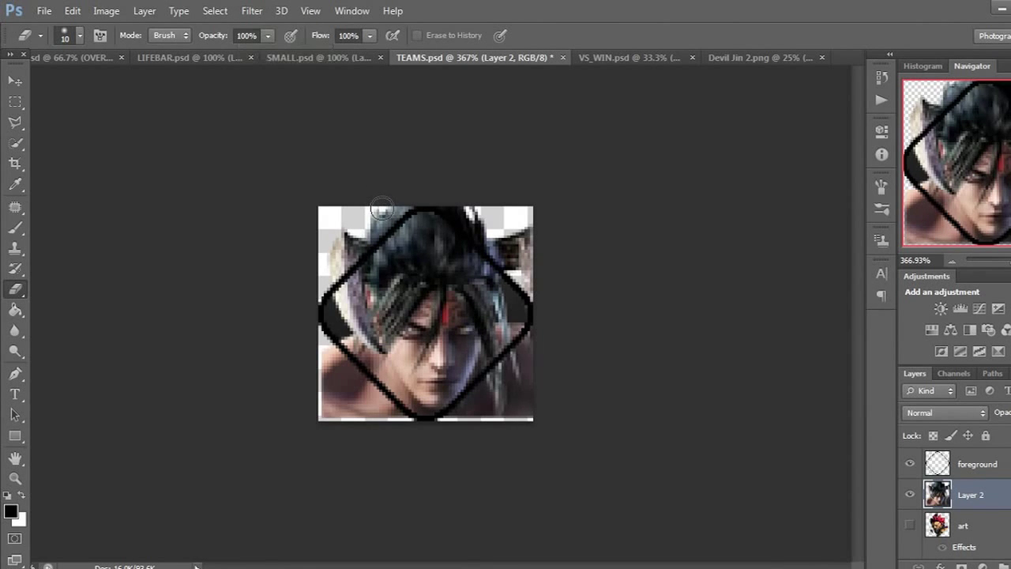
{"action": "mouse_move", "coordinate": [355, 230]}
{"action": "left_mouse_down"}
{"action": "mouse_move", "coordinate": [328, 254]}
{"action": "mouse_move", "coordinate": [401, 198]}
{"action": "mouse_move", "coordinate": [330, 269]}
{"action": "mouse_move", "coordinate": [403, 197]}
{"action": "mouse_move", "coordinate": [459, 199]}
{"action": "mouse_move", "coordinate": [534, 262]}
{"action": "mouse_move", "coordinate": [526, 216]}
{"action": "mouse_move", "coordinate": [492, 229]}
{"action": "mouse_move", "coordinate": [462, 215]}
{"action": "mouse_move", "coordinate": [466, 199]}
{"action": "mouse_move", "coordinate": [435, 196]}
{"action": "mouse_move", "coordinate": [468, 216]}
{"action": "mouse_move", "coordinate": [535, 294]}
{"action": "mouse_move", "coordinate": [527, 417]}
{"action": "mouse_move", "coordinate": [511, 394]}
{"action": "mouse_move", "coordinate": [470, 412]}
{"action": "mouse_move", "coordinate": [536, 419]}
{"action": "mouse_move", "coordinate": [381, 424]}
{"action": "mouse_move", "coordinate": [290, 412]}
{"action": "mouse_move", "coordinate": [331, 407]}
{"action": "mouse_move", "coordinate": [319, 399]}
{"action": "mouse_move", "coordinate": [320, 359]}
{"action": "mouse_move", "coordinate": [349, 389]}
{"action": "mouse_move", "coordinate": [399, 406]}
{"action": "mouse_move", "coordinate": [298, 381]}
{"action": "mouse_move", "coordinate": [331, 349]}
{"action": "mouse_move", "coordinate": [409, 422]}
{"action": "left_mouse_up"}
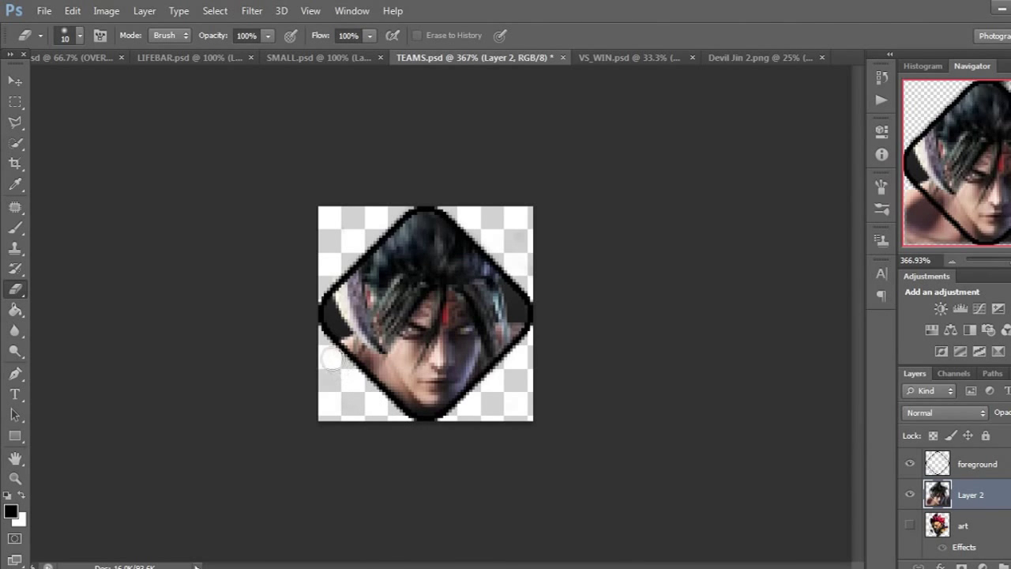
{"action": "left_click_drag", "start_coordinate": [308, 329], "coordinate": [301, 303]}
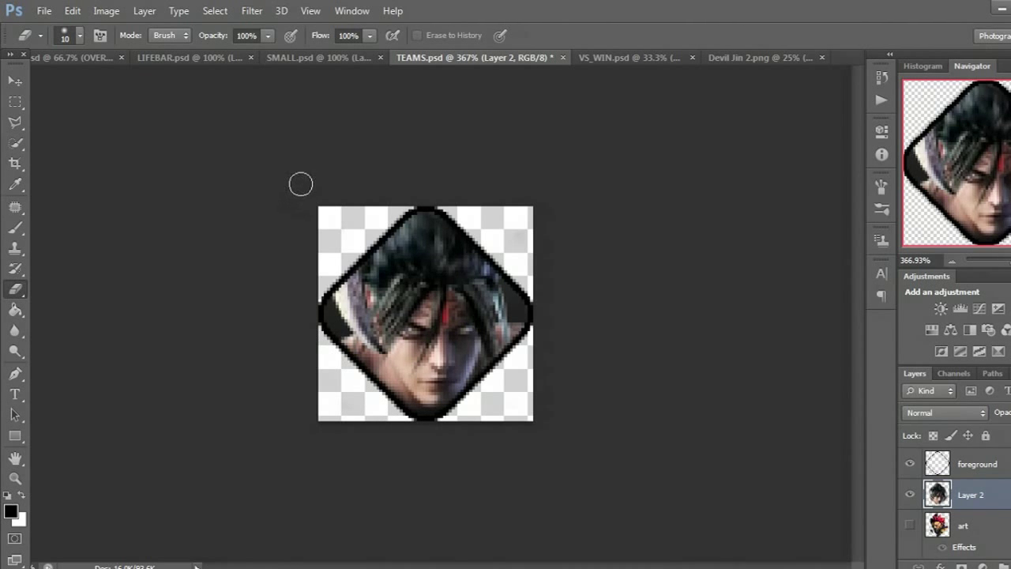
Copy the layer style of the art layer and paste it onto Layer 2.
{"action": "left_click", "coordinate": [974, 525]}
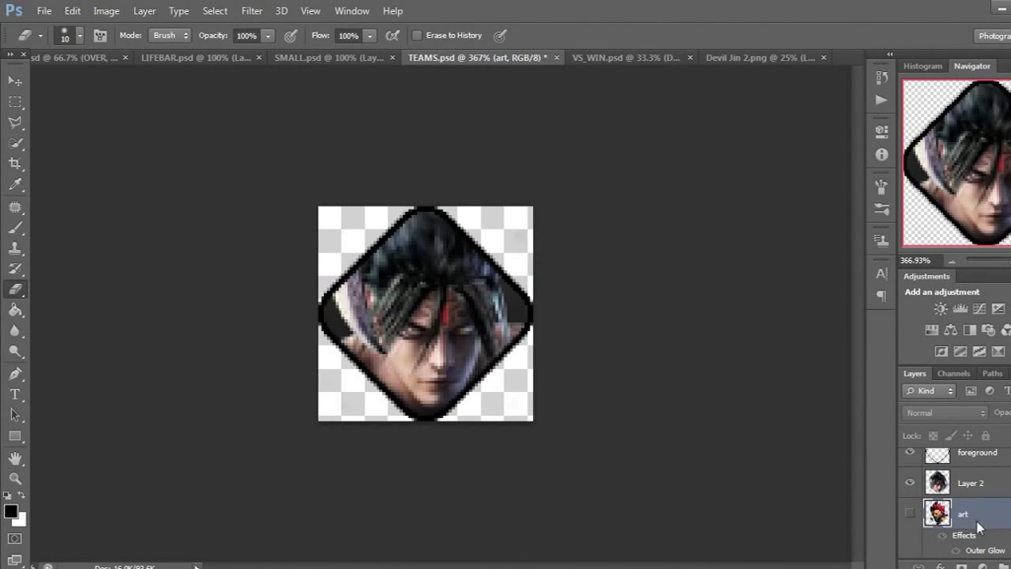
{"action": "right_click", "coordinate": [978, 524]}
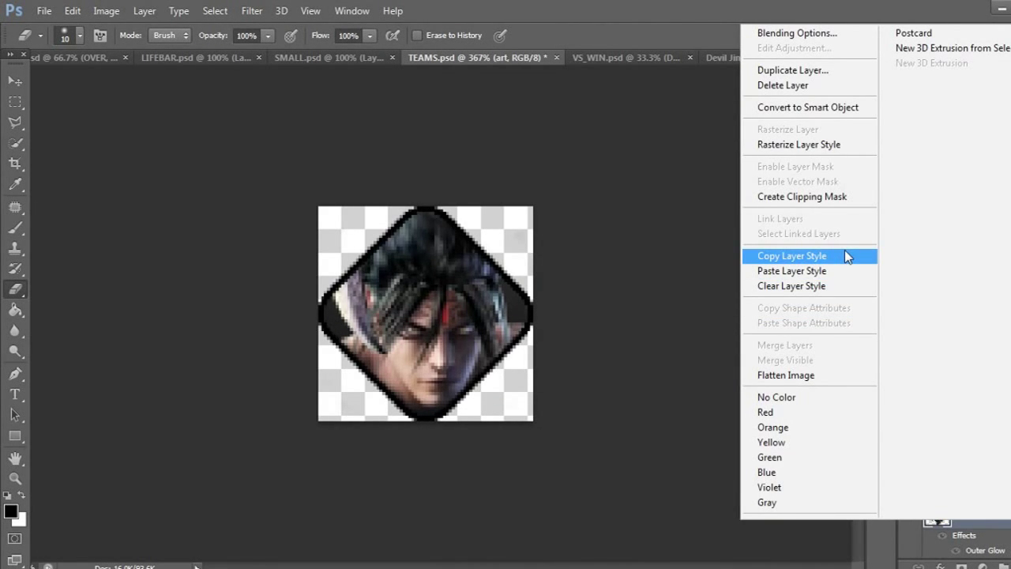
{"action": "left_click", "coordinate": [844, 255]}
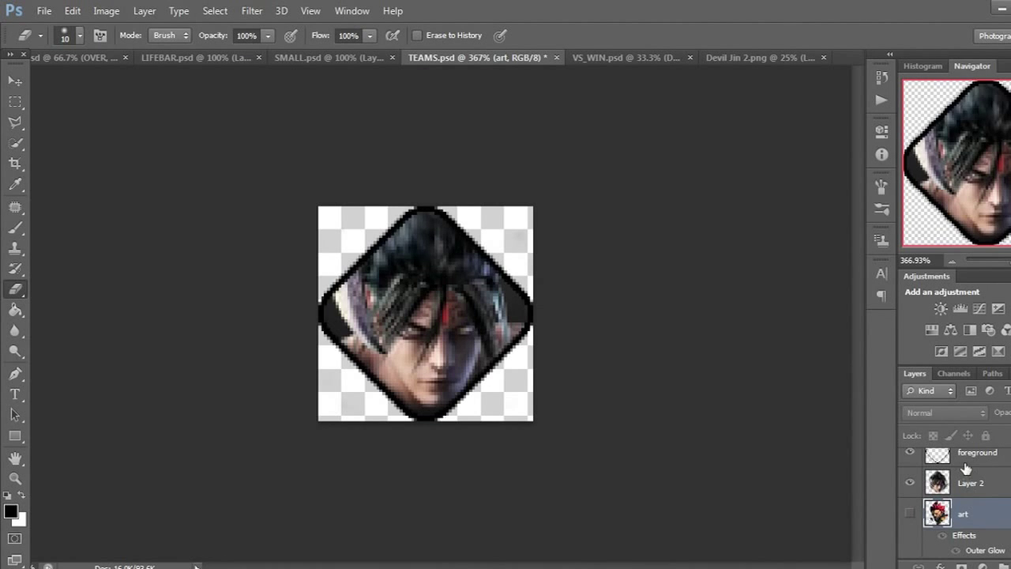
{"action": "left_click", "coordinate": [976, 488]}
{"action": "right_click", "coordinate": [970, 482]}
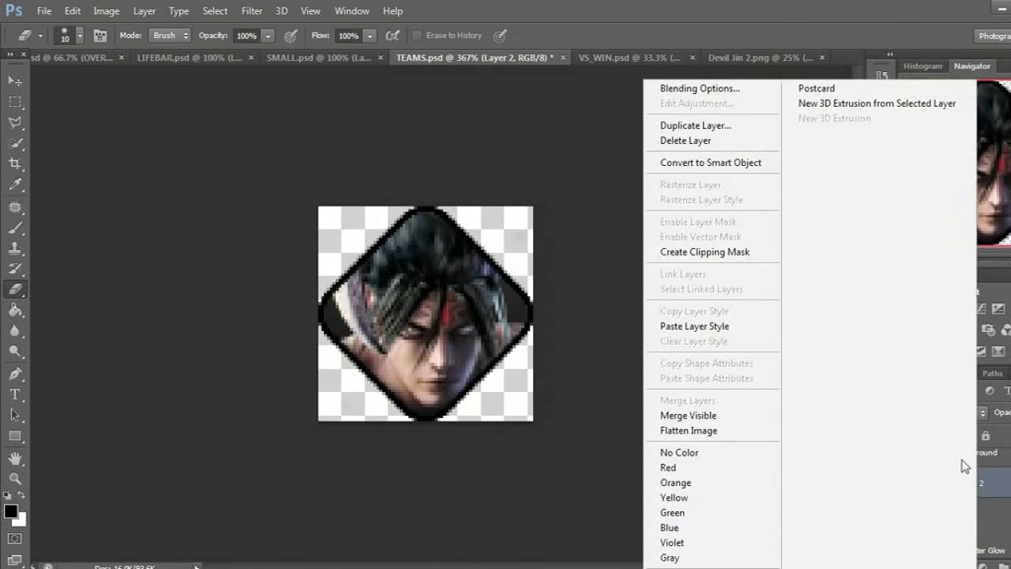
{"action": "left_click", "coordinate": [687, 325]}
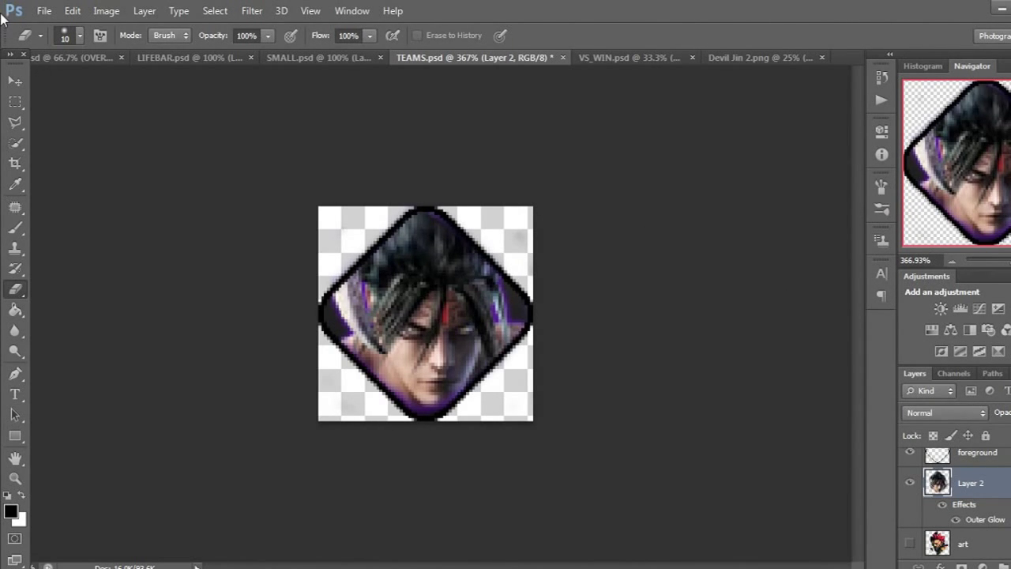
Start saving the TEAMS portrait under a new name and browse to the TEAM folder inside the nested LEGACY PORTRAITS folders.
{"action": "left_click", "coordinate": [40, 11]}
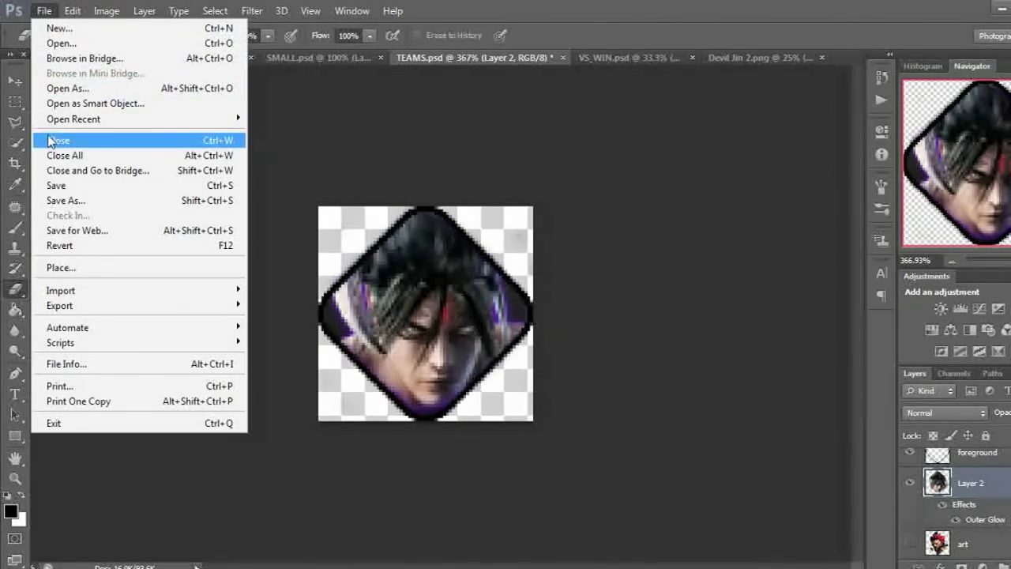
{"action": "left_click", "coordinate": [70, 202]}
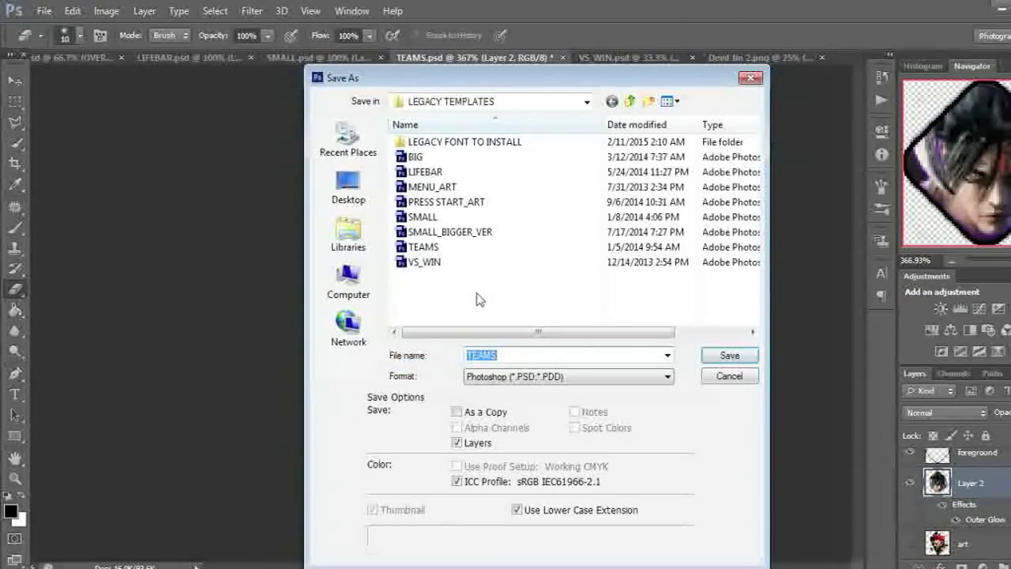
{"action": "left_click", "coordinate": [485, 101]}
{"action": "left_click", "coordinate": [490, 333]}
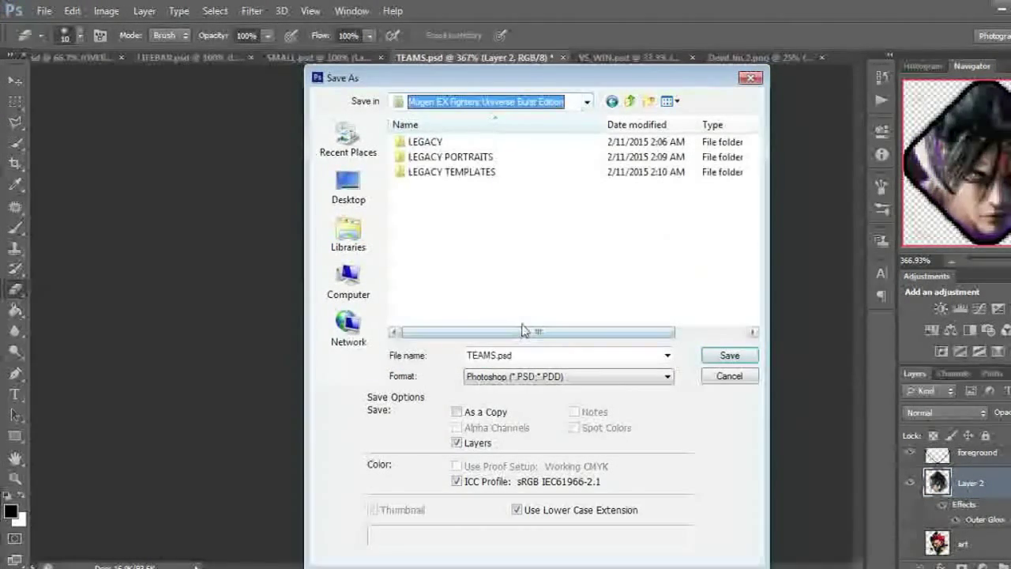
{"action": "double_click", "coordinate": [463, 160]}
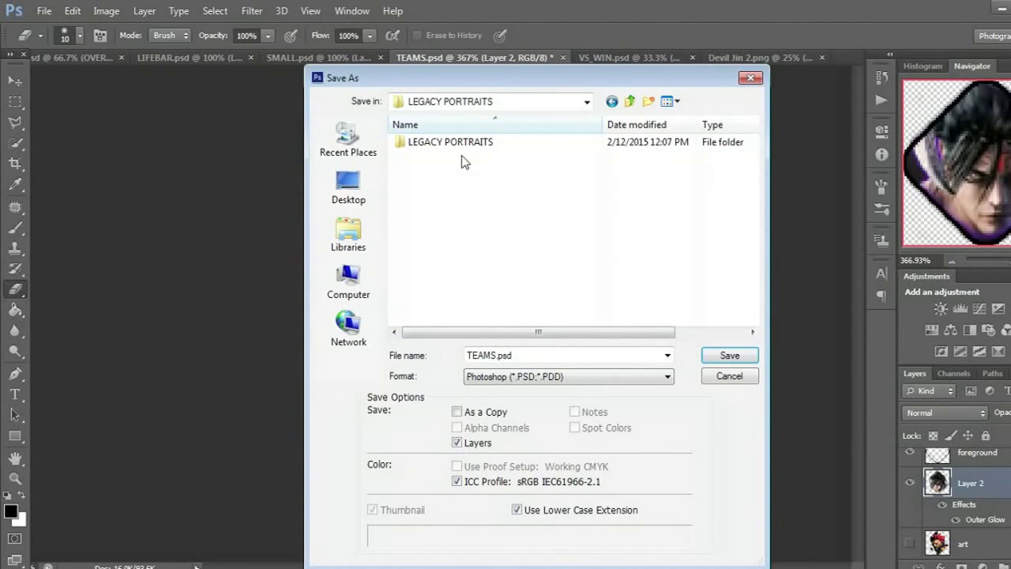
{"action": "double_click", "coordinate": [462, 147]}
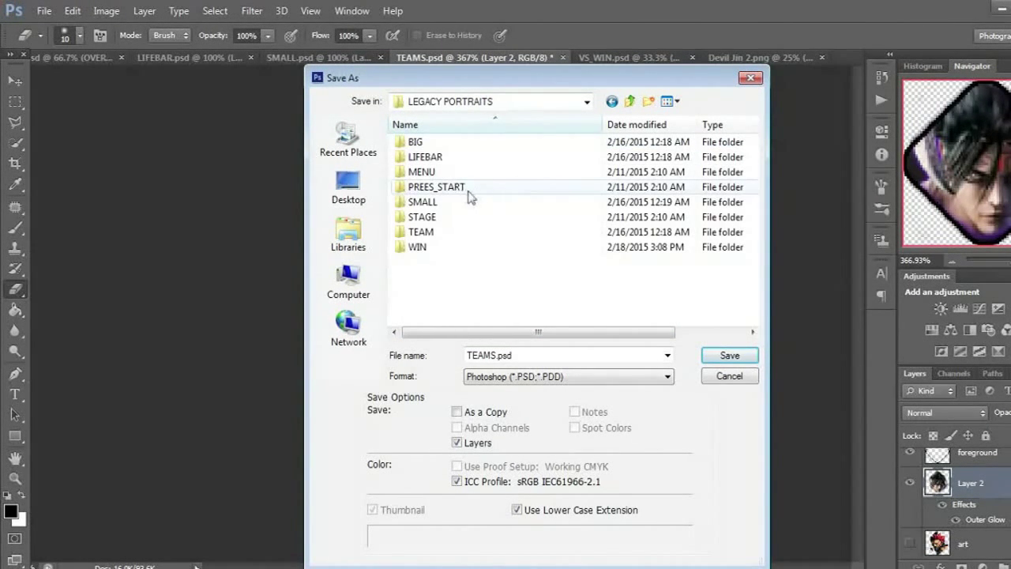
{"action": "left_click", "coordinate": [431, 233]}
{"action": "double_click", "coordinate": [431, 233]}
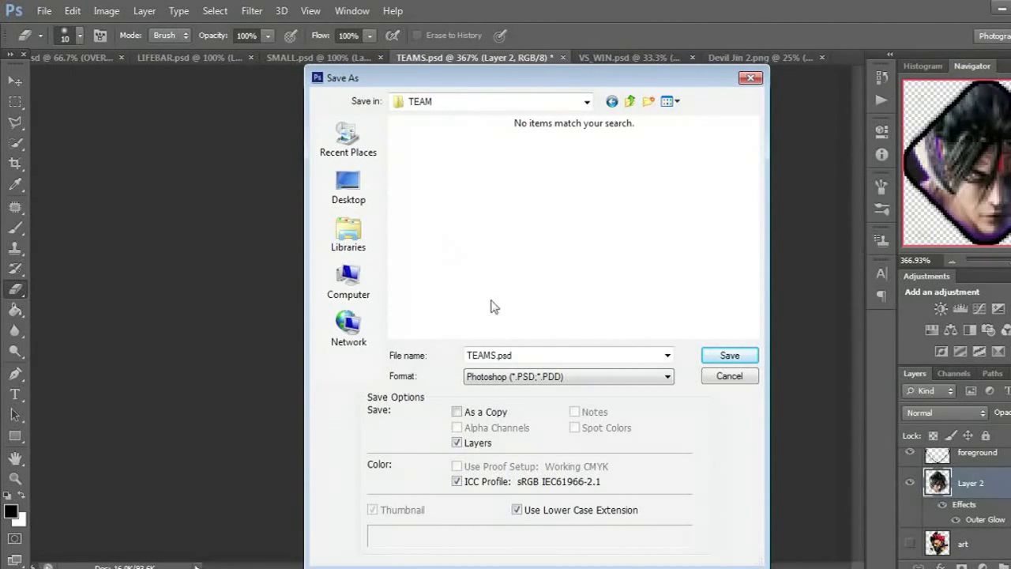
Save the portrait as a PNG named Devil Jin with Smallest / Slow compression and no interlacing.
{"action": "left_click", "coordinate": [499, 378]}
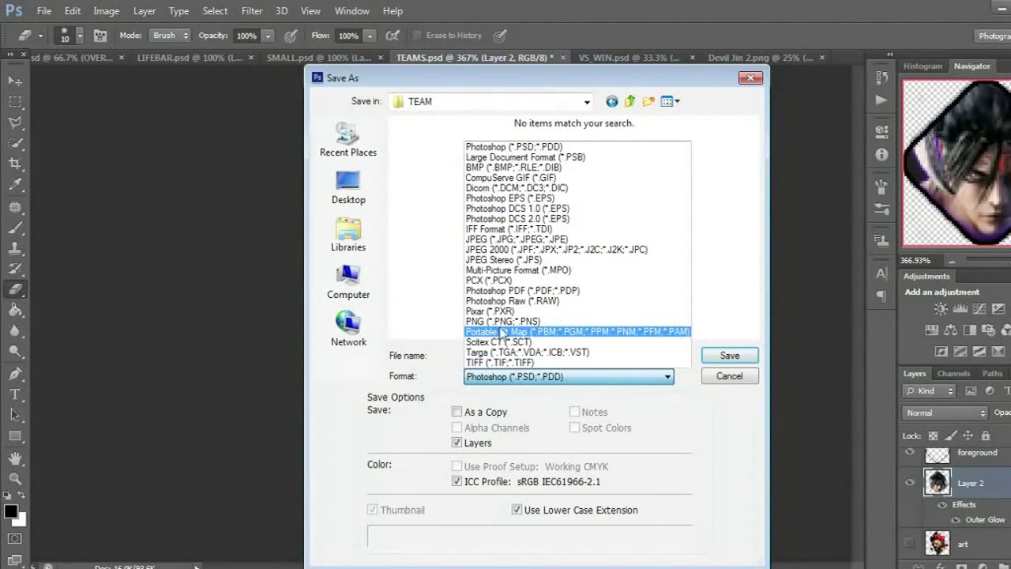
{"action": "left_click", "coordinate": [500, 323]}
{"action": "double_click", "coordinate": [530, 354]}
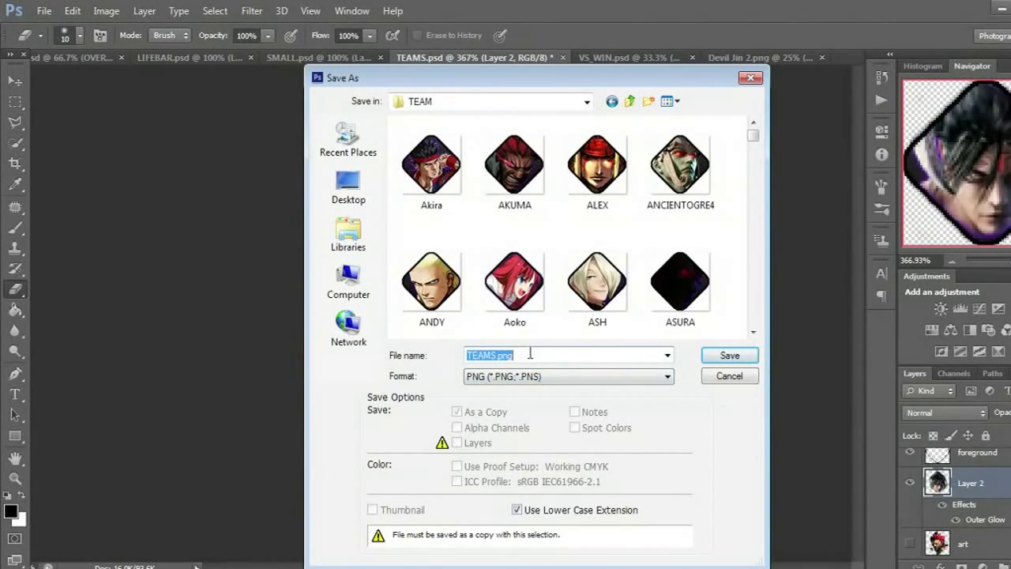
{"action": "type", "text": "Devil Jin"}
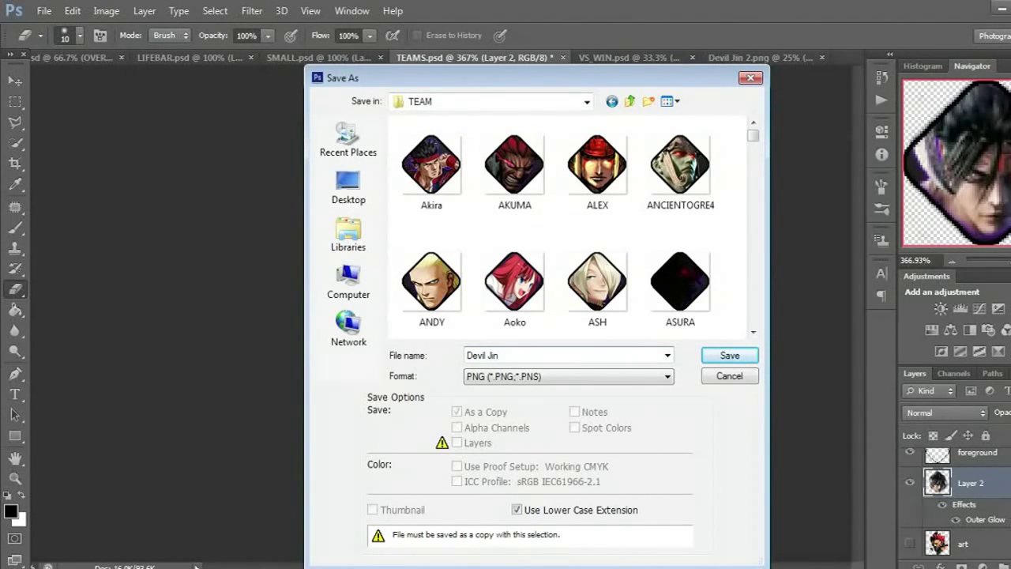
{"action": "key", "text": "Return"}
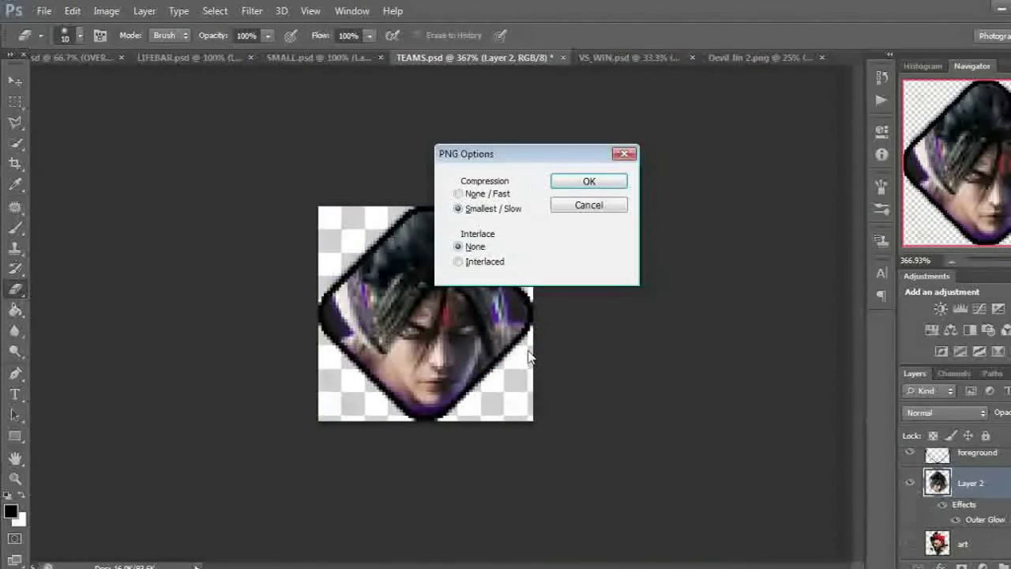
{"action": "key", "text": "Return"}
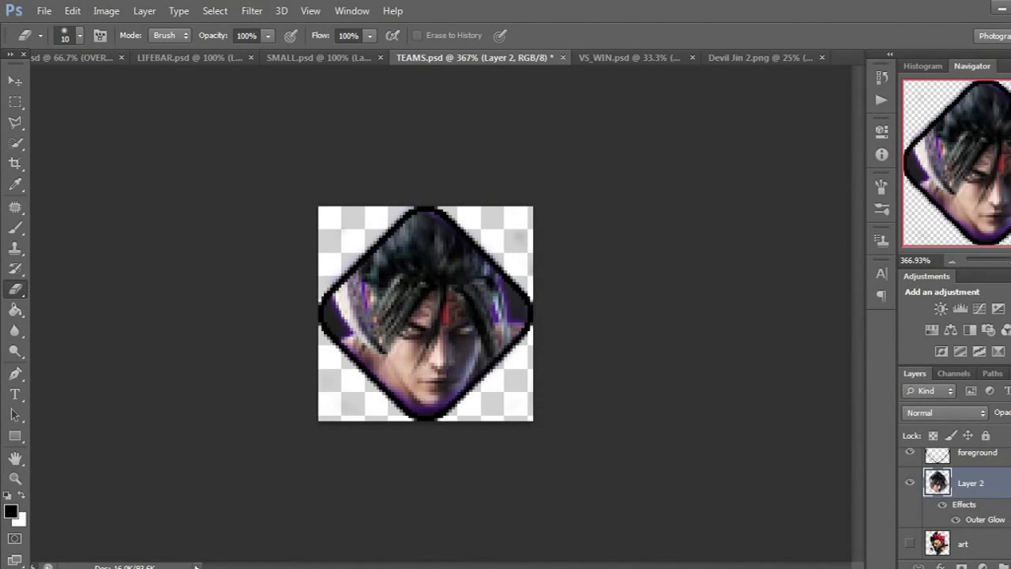
Copy the Devil Jin 2.png artwork into SMALL.psd as a new layer above Layer 3.
{"action": "scroll", "coordinate": [965, 506], "scroll_direction": "down", "scroll_amount": 5}
{"action": "scroll", "coordinate": [965, 505], "scroll_direction": "up", "scroll_amount": 6}
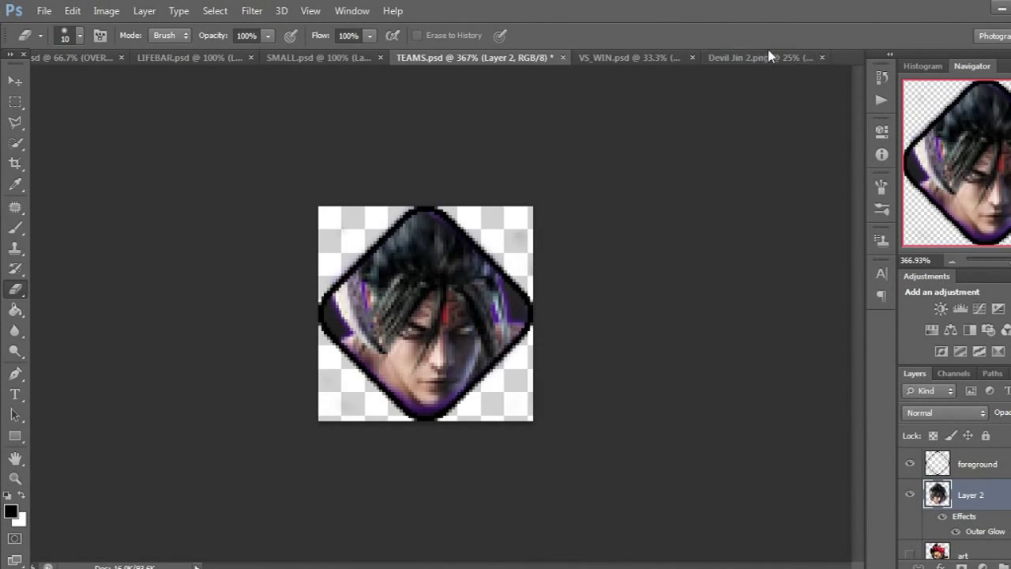
{"action": "left_click", "coordinate": [339, 57]}
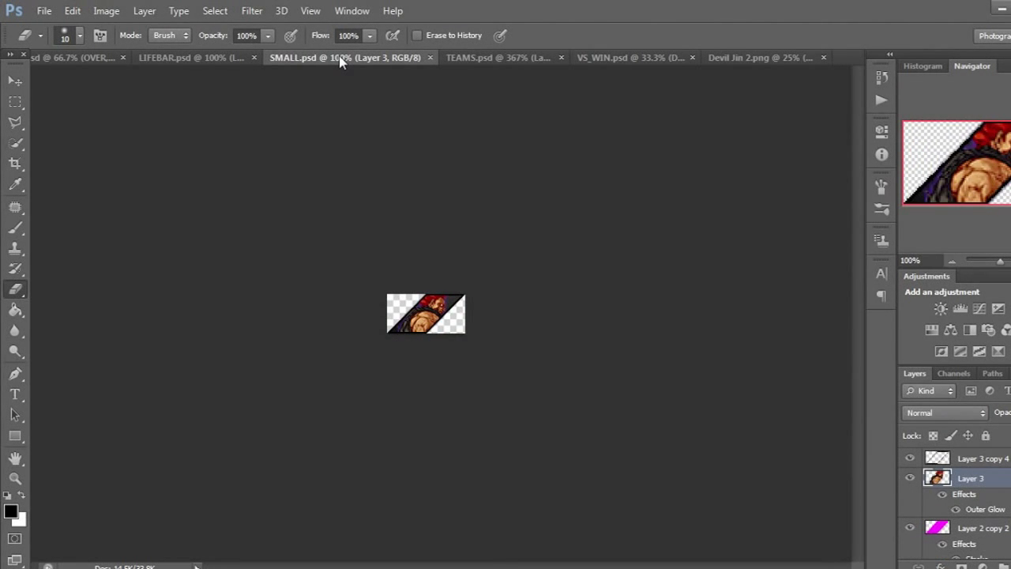
{"action": "left_click", "coordinate": [733, 59]}
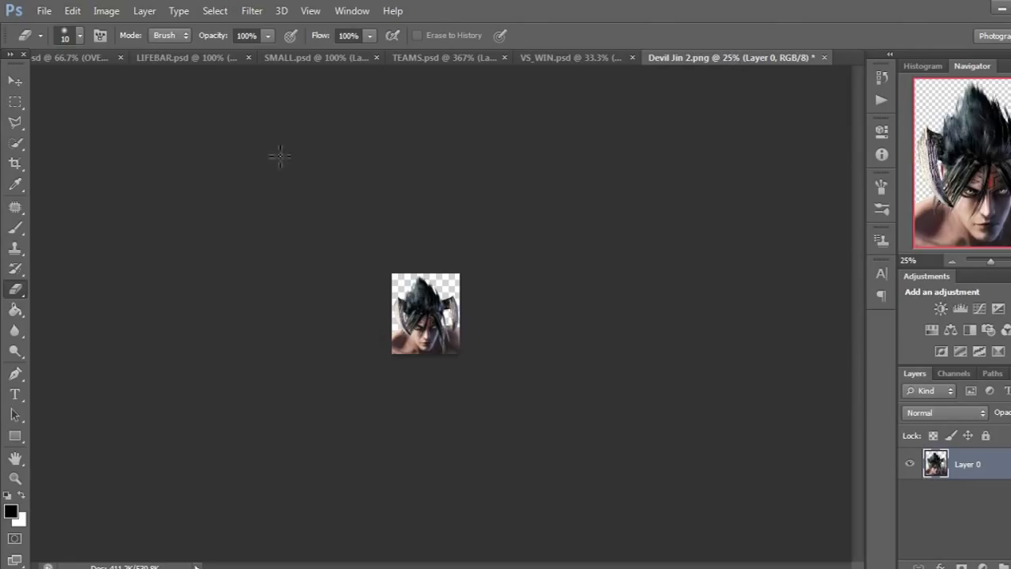
{"action": "left_click", "coordinate": [12, 84]}
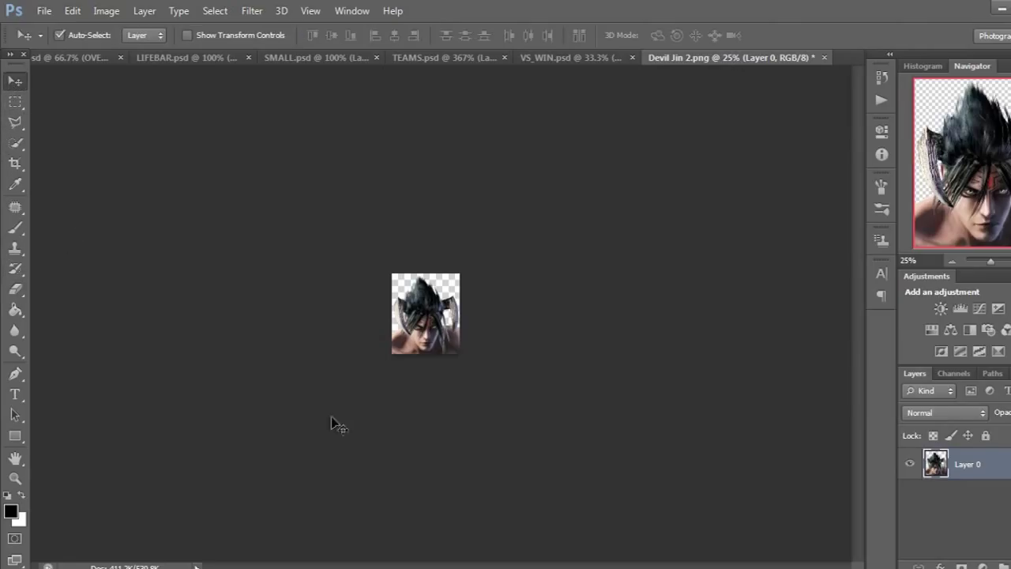
{"action": "left_click_drag", "start_coordinate": [420, 335], "coordinate": [292, 140]}
{"action": "left_click_drag", "start_coordinate": [299, 61], "coordinate": [395, 194]}
{"action": "left_click_drag", "start_coordinate": [425, 323], "coordinate": [428, 327]}
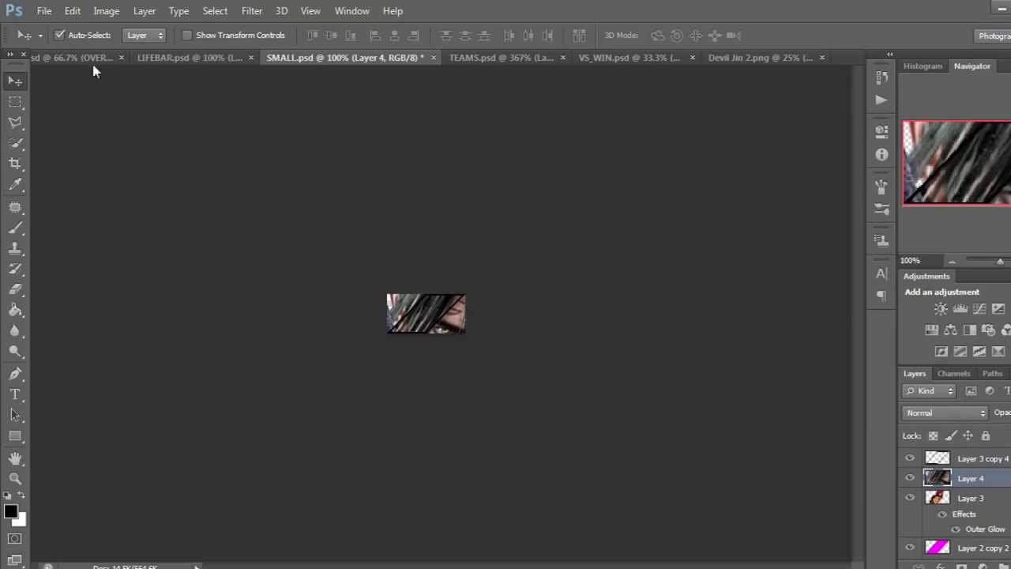
Scale Layer 4 to about 29.07% width and 25.74% height, fit the face inside the slanted frame, and hide Layer 3.
{"action": "left_click", "coordinate": [73, 10]}
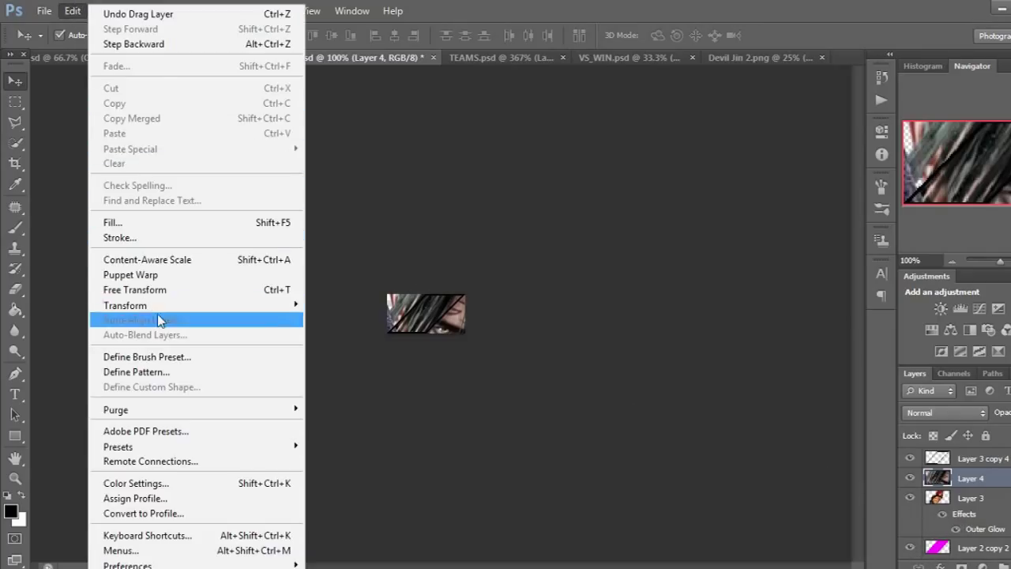
{"action": "mouse_move", "coordinate": [162, 305]}
{"action": "left_click", "coordinate": [320, 325]}
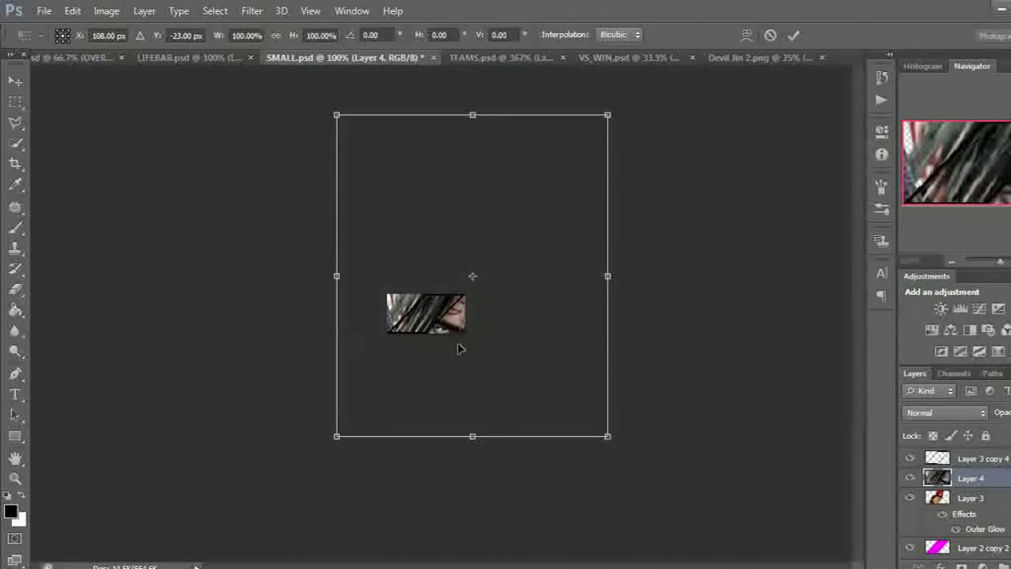
{"action": "left_click_drag", "start_coordinate": [328, 112], "coordinate": [530, 356]}
{"action": "left_click_drag", "start_coordinate": [571, 388], "coordinate": [464, 295]}
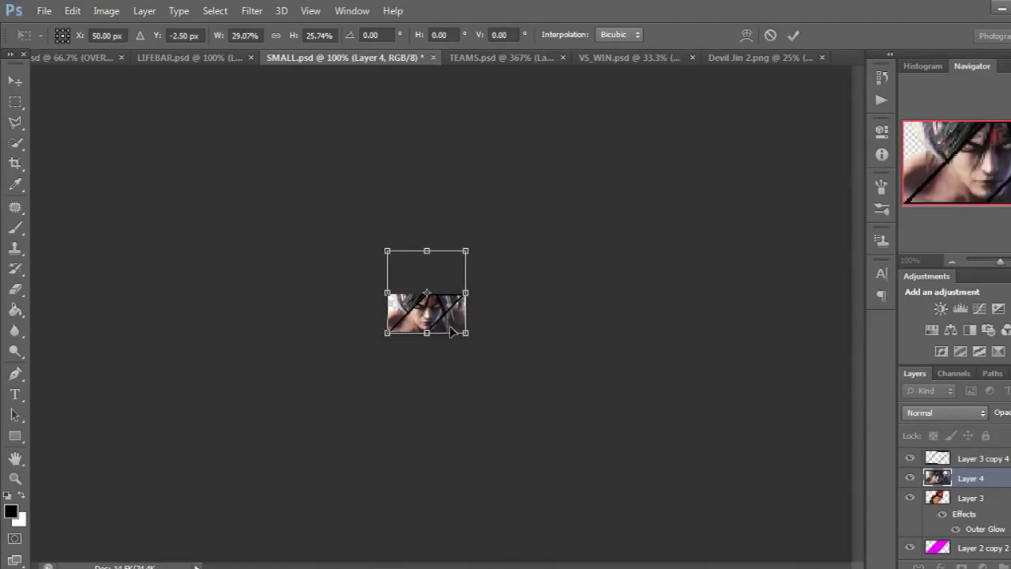
{"action": "key", "text": "Return"}
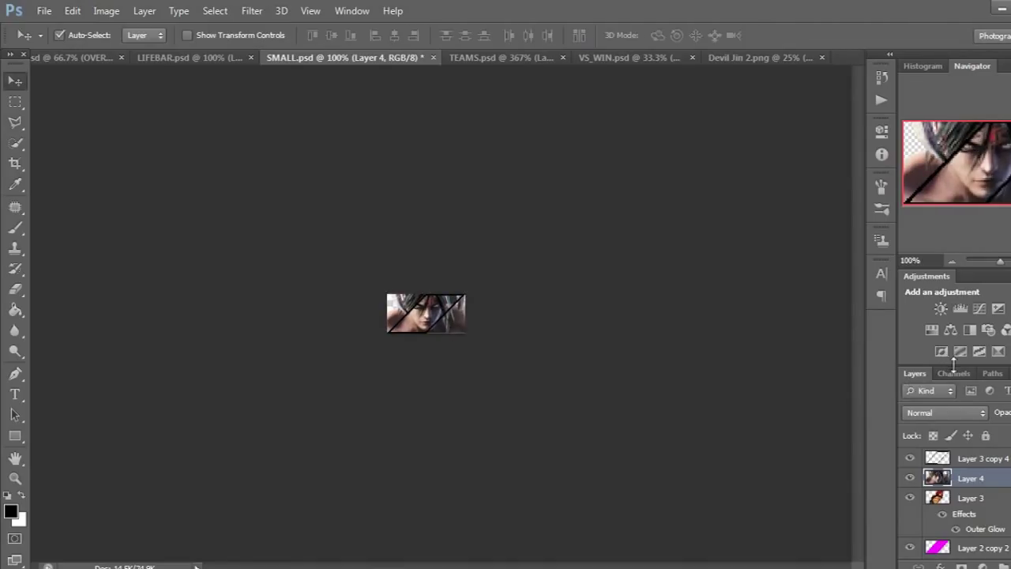
{"action": "left_click", "coordinate": [910, 498]}
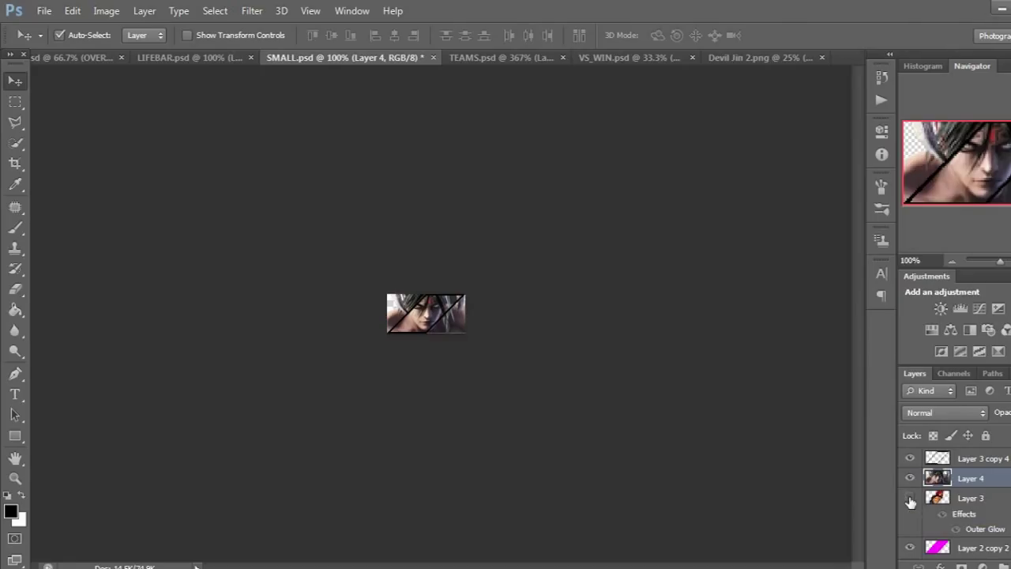
Erase the parts of Layer 4 outside both slanted frame edges using a 10 px Eraser at 100% opacity.
{"action": "left_click", "coordinate": [15, 288]}
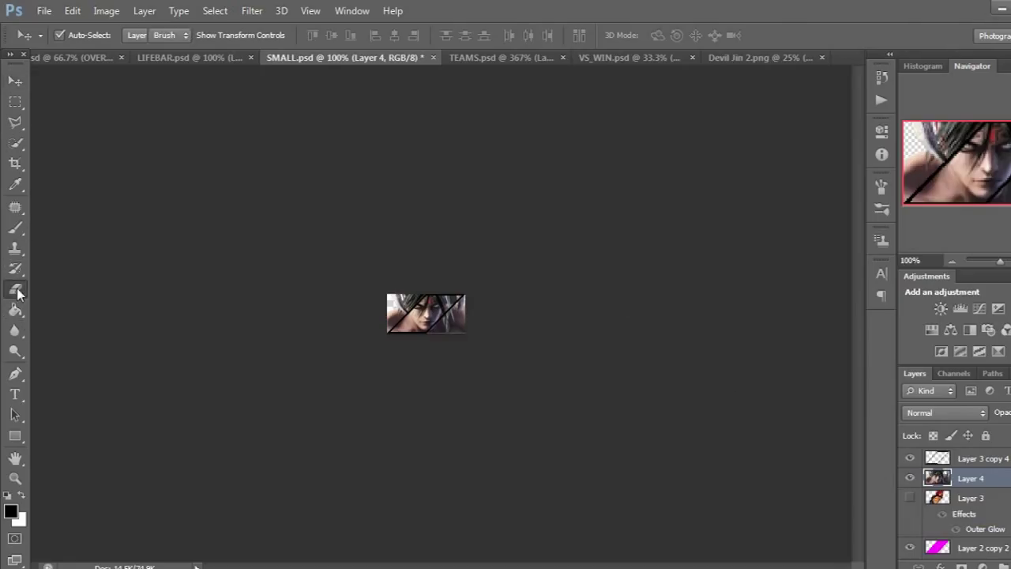
{"action": "left_click_drag", "start_coordinate": [996, 268], "coordinate": [1009, 262]}
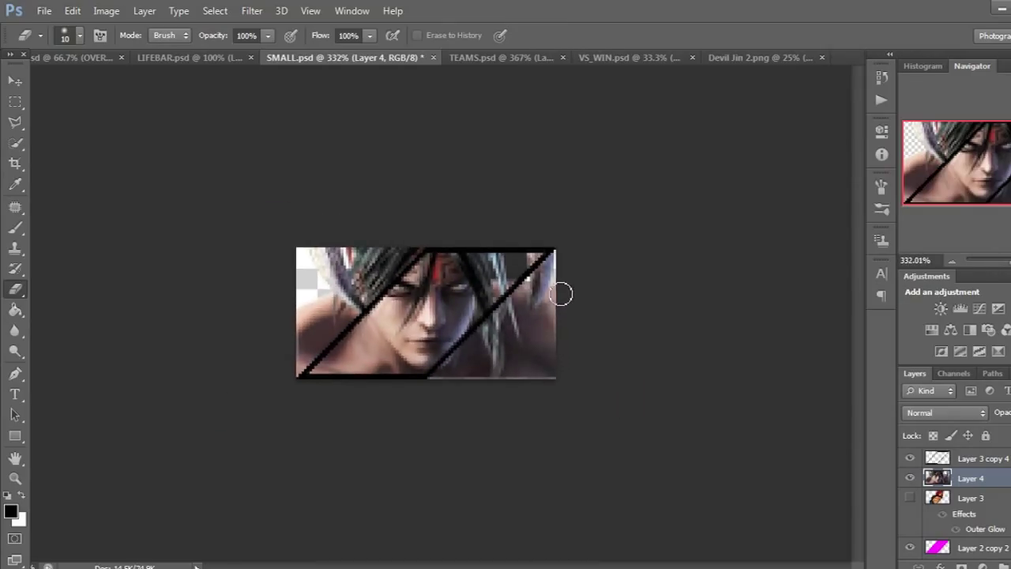
{"action": "left_click_drag", "start_coordinate": [562, 294], "coordinate": [537, 411]}
{"action": "mouse_move", "coordinate": [527, 318]}
{"action": "left_mouse_down"}
{"action": "mouse_move", "coordinate": [532, 362]}
{"action": "mouse_move", "coordinate": [565, 297]}
{"action": "mouse_move", "coordinate": [555, 271]}
{"action": "mouse_move", "coordinate": [468, 385]}
{"action": "mouse_move", "coordinate": [540, 371]}
{"action": "mouse_move", "coordinate": [539, 316]}
{"action": "left_mouse_up"}
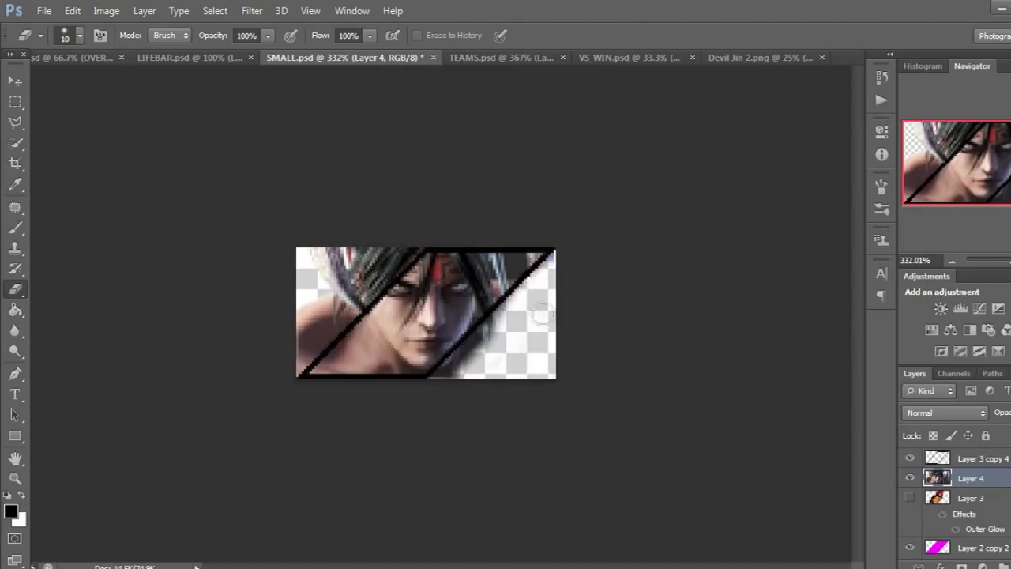
{"action": "mouse_move", "coordinate": [484, 379]}
{"action": "left_mouse_down"}
{"action": "mouse_move", "coordinate": [445, 382]}
{"action": "mouse_move", "coordinate": [502, 324]}
{"action": "mouse_move", "coordinate": [486, 363]}
{"action": "mouse_move", "coordinate": [451, 384]}
{"action": "mouse_move", "coordinate": [542, 300]}
{"action": "mouse_move", "coordinate": [562, 261]}
{"action": "mouse_move", "coordinate": [441, 386]}
{"action": "mouse_move", "coordinate": [549, 376]}
{"action": "mouse_move", "coordinate": [460, 384]}
{"action": "left_mouse_up"}
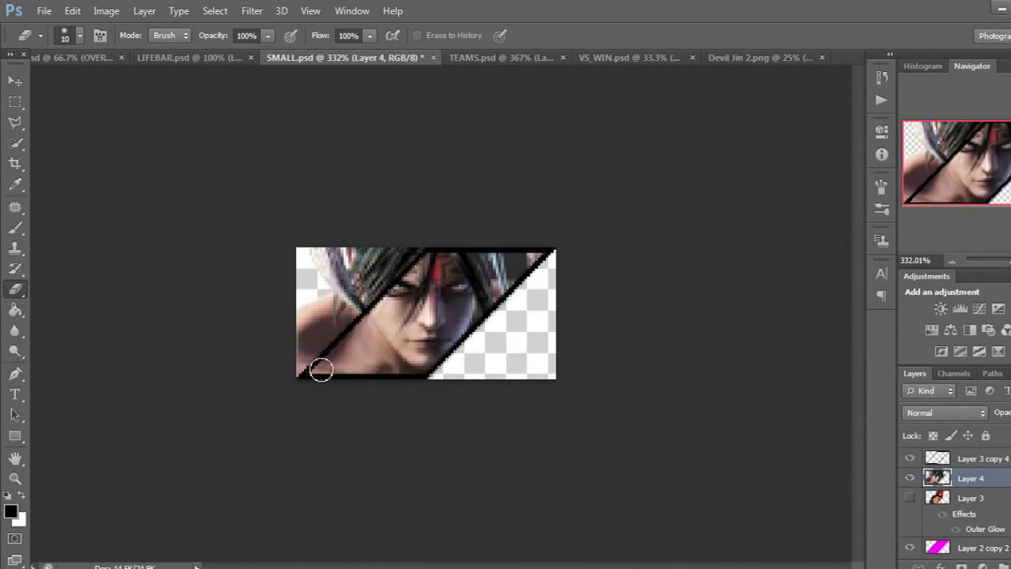
{"action": "mouse_move", "coordinate": [395, 244]}
{"action": "left_mouse_down"}
{"action": "mouse_move", "coordinate": [383, 254]}
{"action": "mouse_move", "coordinate": [325, 243]}
{"action": "mouse_move", "coordinate": [363, 237]}
{"action": "mouse_move", "coordinate": [328, 293]}
{"action": "mouse_move", "coordinate": [375, 268]}
{"action": "mouse_move", "coordinate": [368, 258]}
{"action": "mouse_move", "coordinate": [323, 255]}
{"action": "mouse_move", "coordinate": [287, 299]}
{"action": "mouse_move", "coordinate": [316, 334]}
{"action": "mouse_move", "coordinate": [388, 275]}
{"action": "mouse_move", "coordinate": [408, 244]}
{"action": "mouse_move", "coordinate": [371, 280]}
{"action": "mouse_move", "coordinate": [291, 324]}
{"action": "mouse_move", "coordinate": [300, 339]}
{"action": "mouse_move", "coordinate": [293, 368]}
{"action": "mouse_move", "coordinate": [421, 248]}
{"action": "mouse_move", "coordinate": [371, 288]}
{"action": "mouse_move", "coordinate": [379, 295]}
{"action": "mouse_move", "coordinate": [316, 324]}
{"action": "mouse_move", "coordinate": [405, 245]}
{"action": "mouse_move", "coordinate": [311, 338]}
{"action": "mouse_move", "coordinate": [285, 372]}
{"action": "mouse_move", "coordinate": [316, 350]}
{"action": "mouse_move", "coordinate": [291, 373]}
{"action": "left_mouse_up"}
{"action": "mouse_move", "coordinate": [567, 263]}
{"action": "left_mouse_down"}
{"action": "mouse_move", "coordinate": [442, 379]}
{"action": "mouse_move", "coordinate": [537, 279]}
{"action": "mouse_move", "coordinate": [563, 261]}
{"action": "mouse_move", "coordinate": [437, 386]}
{"action": "left_mouse_up"}
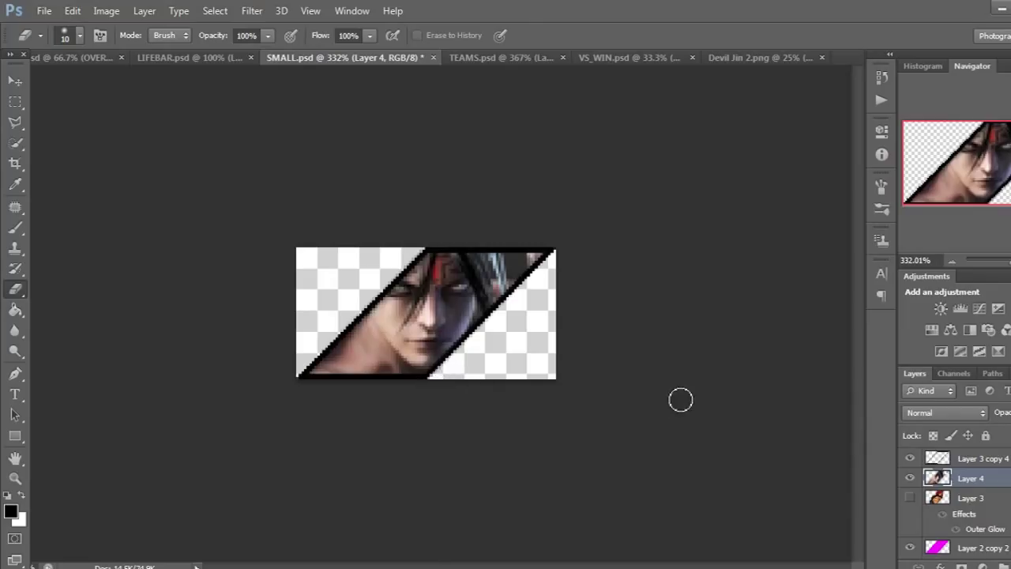
Copy the layer style of Layer 3 and paste it onto Layer 4.
{"action": "left_click", "coordinate": [969, 500]}
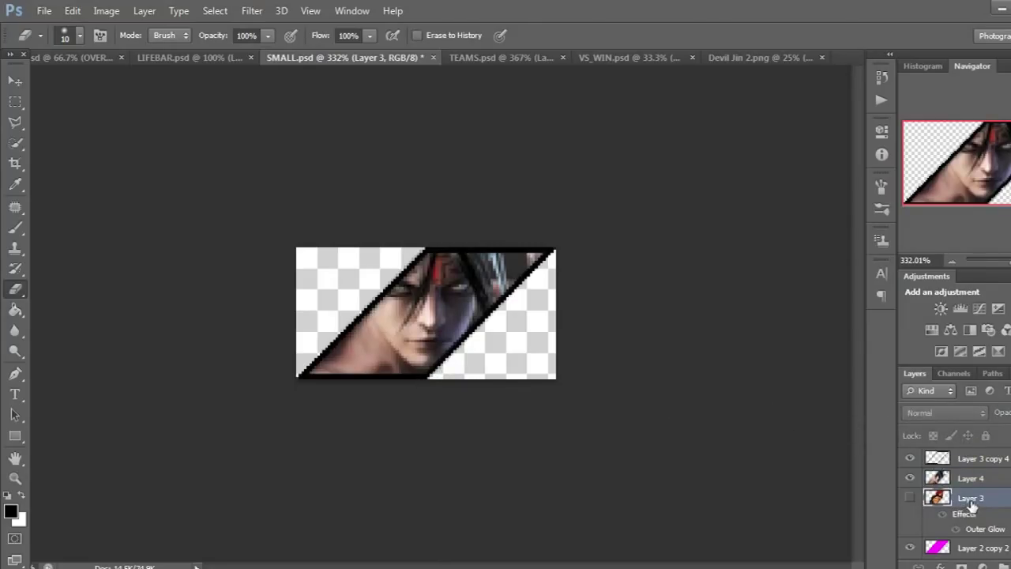
{"action": "right_click", "coordinate": [971, 506]}
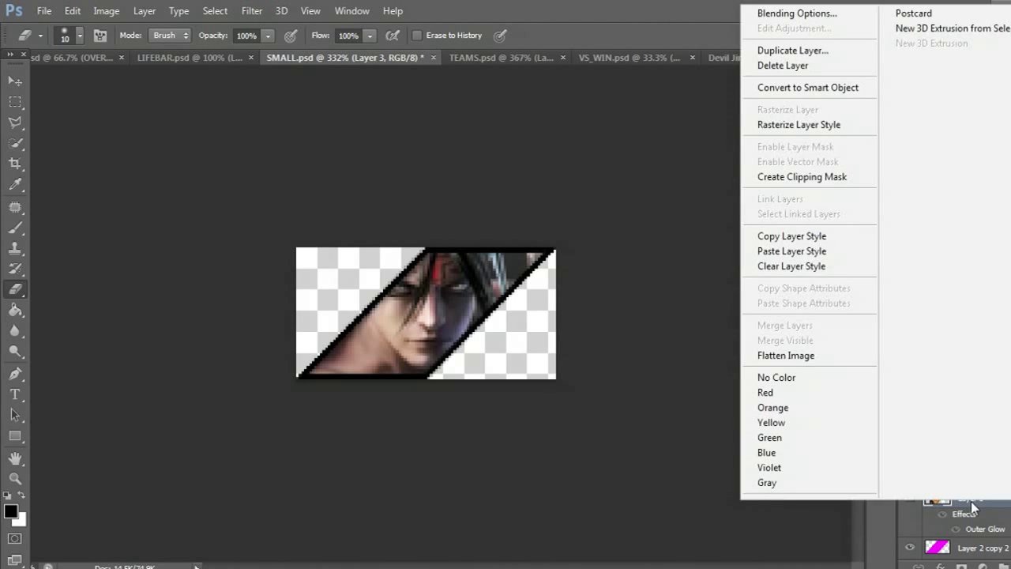
{"action": "left_click", "coordinate": [835, 237]}
{"action": "left_click", "coordinate": [983, 480]}
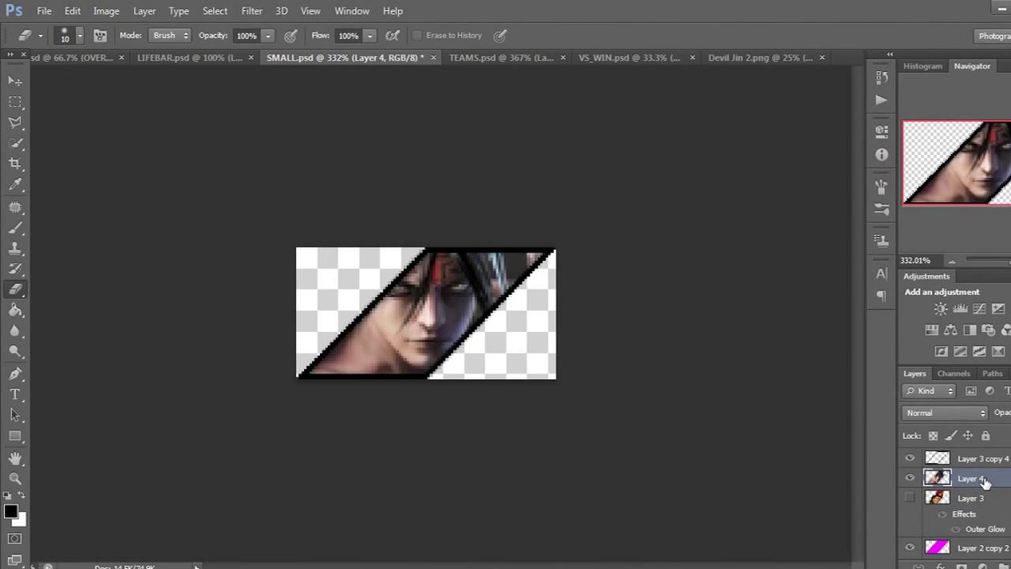
{"action": "right_click", "coordinate": [983, 480]}
{"action": "left_click", "coordinate": [734, 328]}
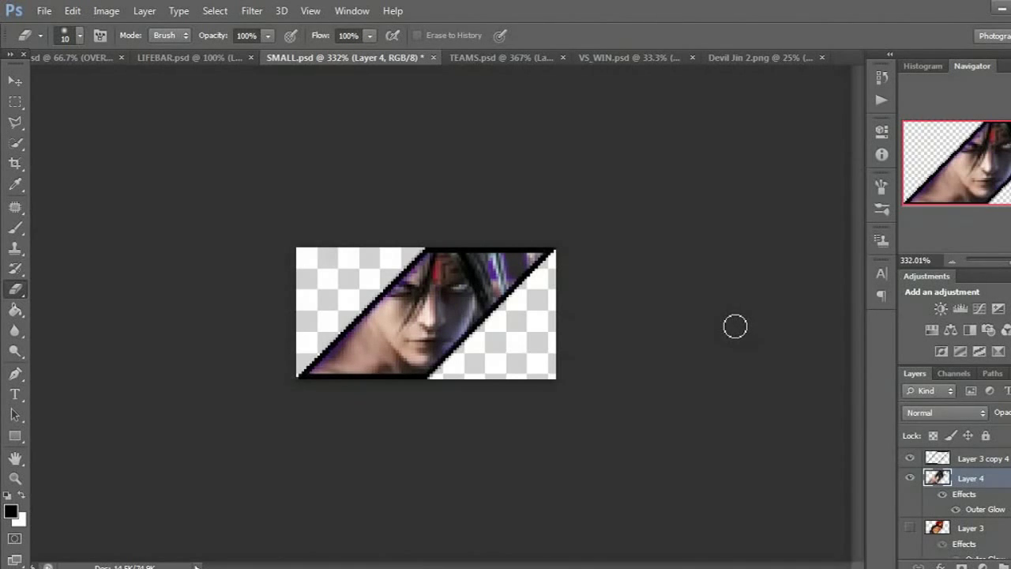
Start saving the SMALL.psd portrait as a separate file, choosing the LEGACY PORTRAITS\SMALL folder as its location.
{"action": "left_click_drag", "start_coordinate": [1010, 267], "coordinate": [1002, 267]}
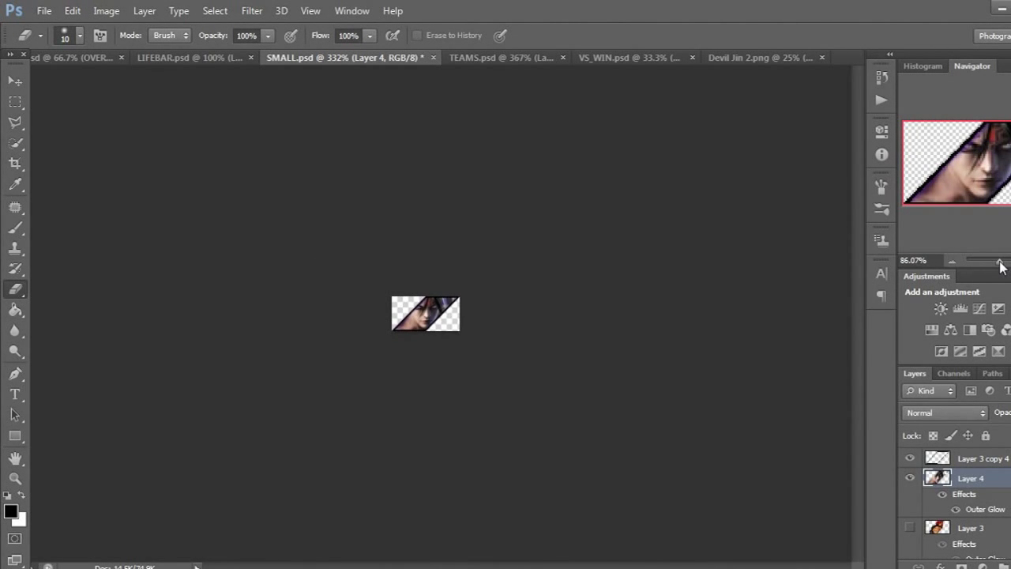
{"action": "left_click", "coordinate": [44, 13]}
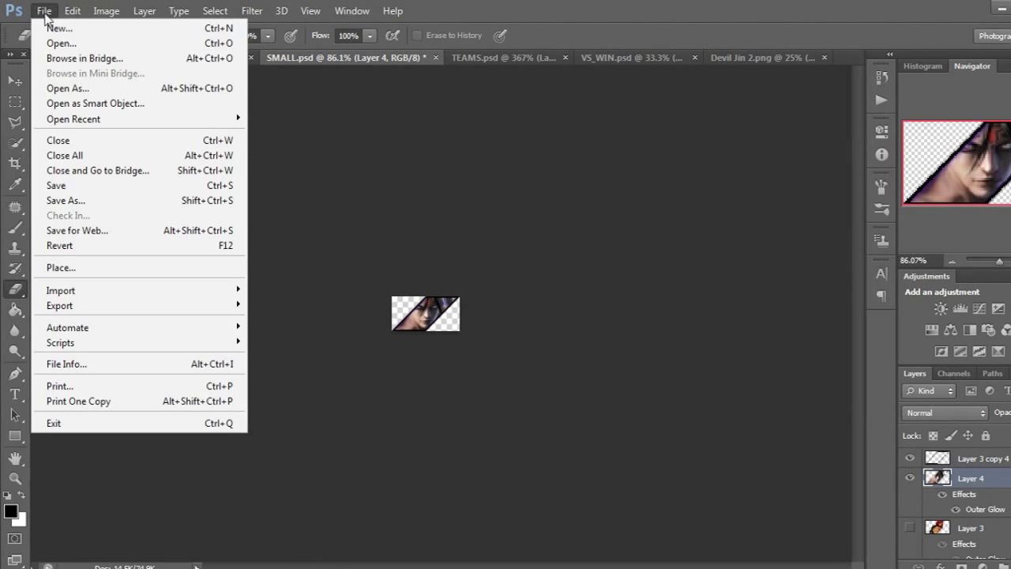
{"action": "left_click", "coordinate": [83, 201]}
{"action": "left_click", "coordinate": [523, 102]}
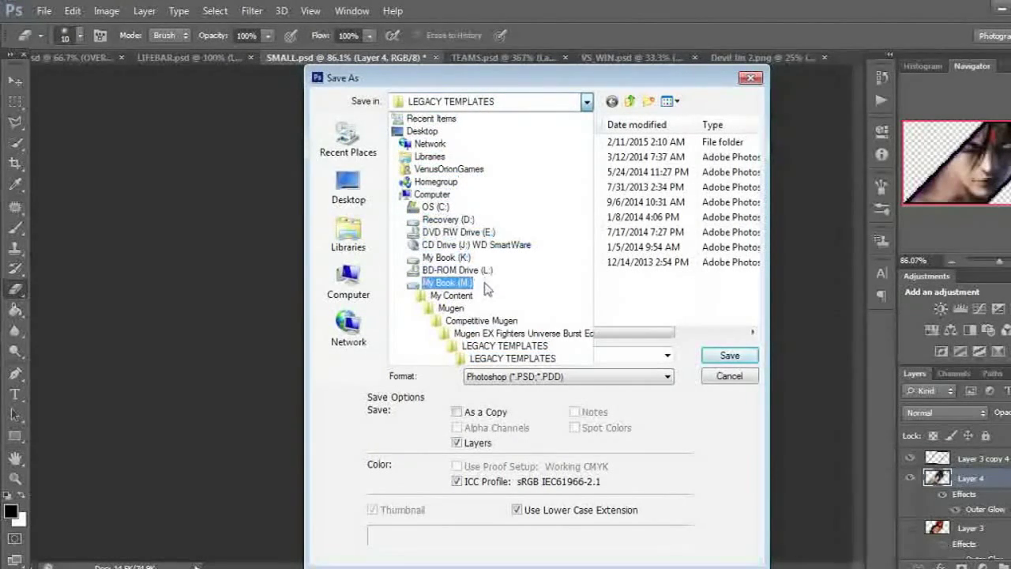
{"action": "left_click", "coordinate": [509, 335]}
{"action": "double_click", "coordinate": [455, 157]}
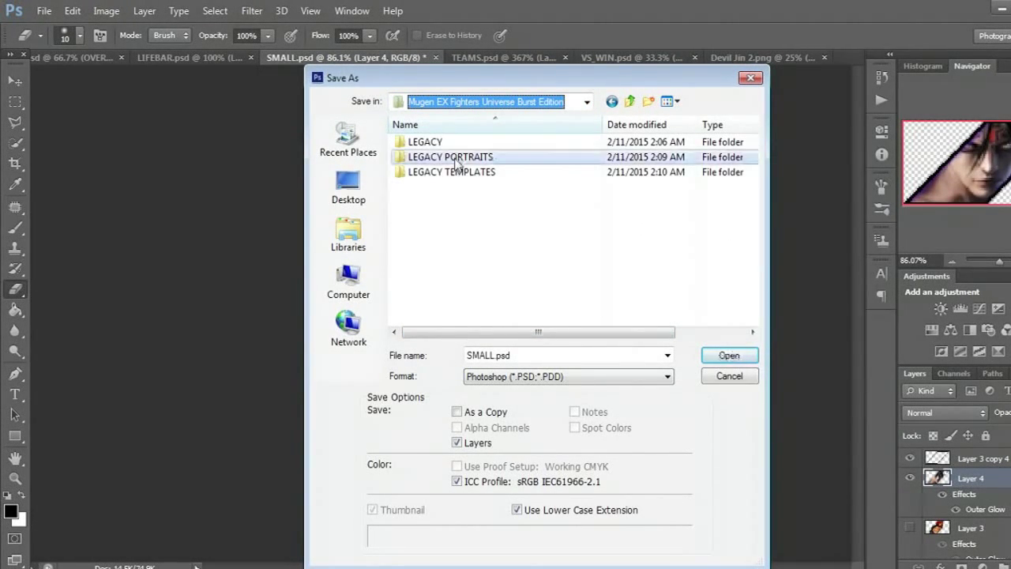
{"action": "double_click", "coordinate": [457, 143]}
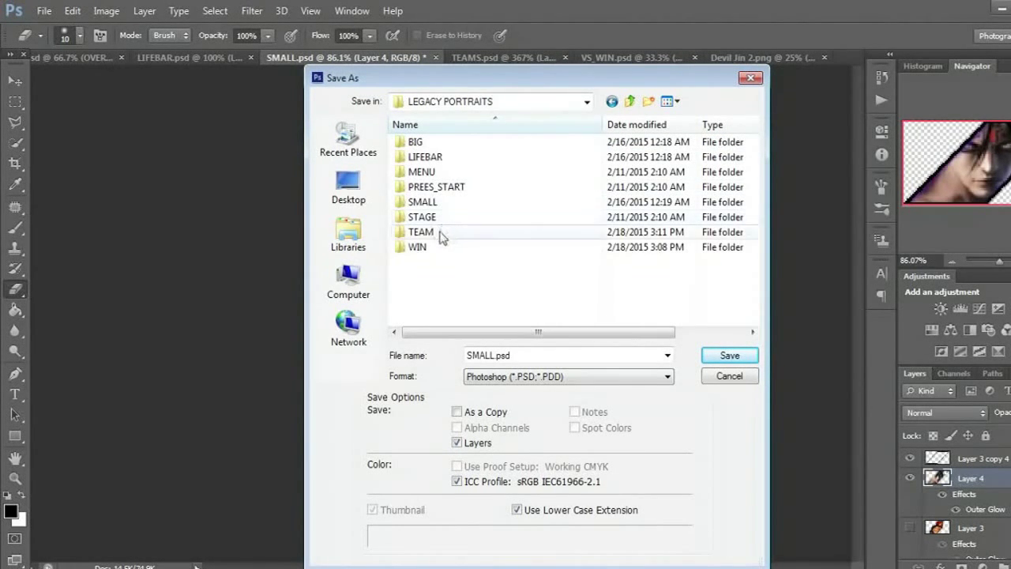
{"action": "double_click", "coordinate": [422, 203]}
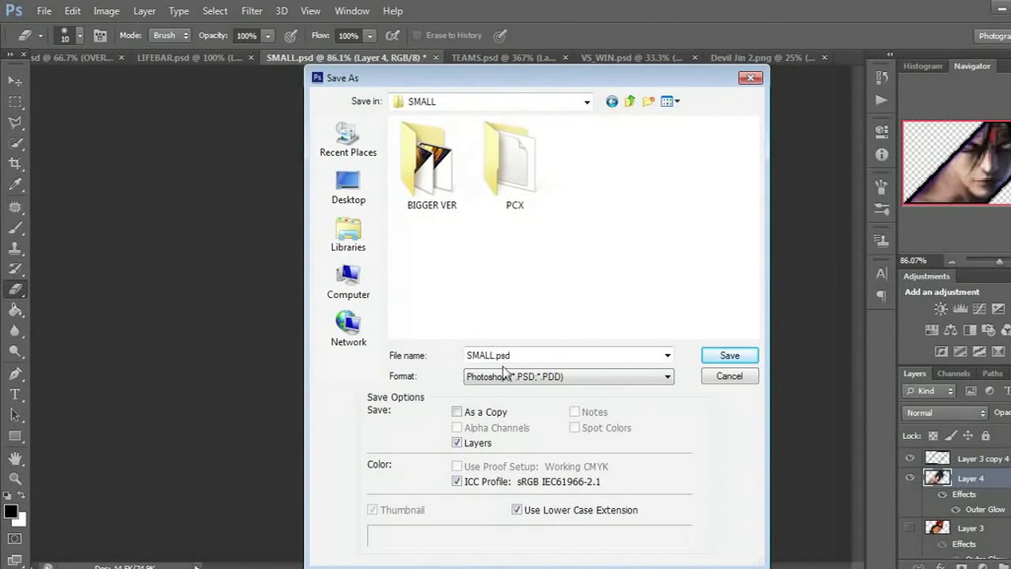
Save the small portrait in PNG format under the file name Devil Jin, accepting the default PNG options.
{"action": "left_click", "coordinate": [527, 377]}
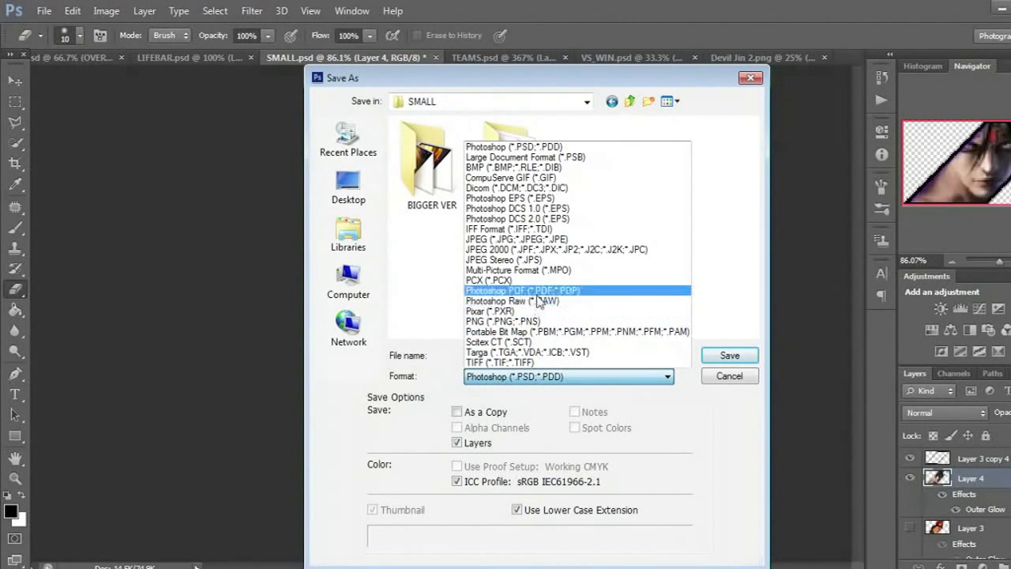
{"action": "left_click", "coordinate": [526, 324]}
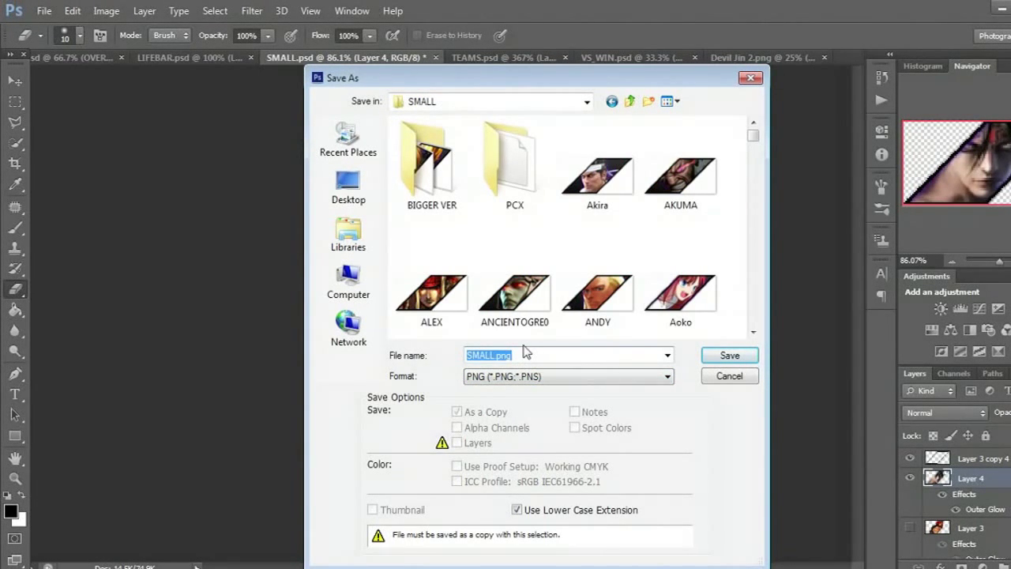
{"action": "type", "text": "Devil"}
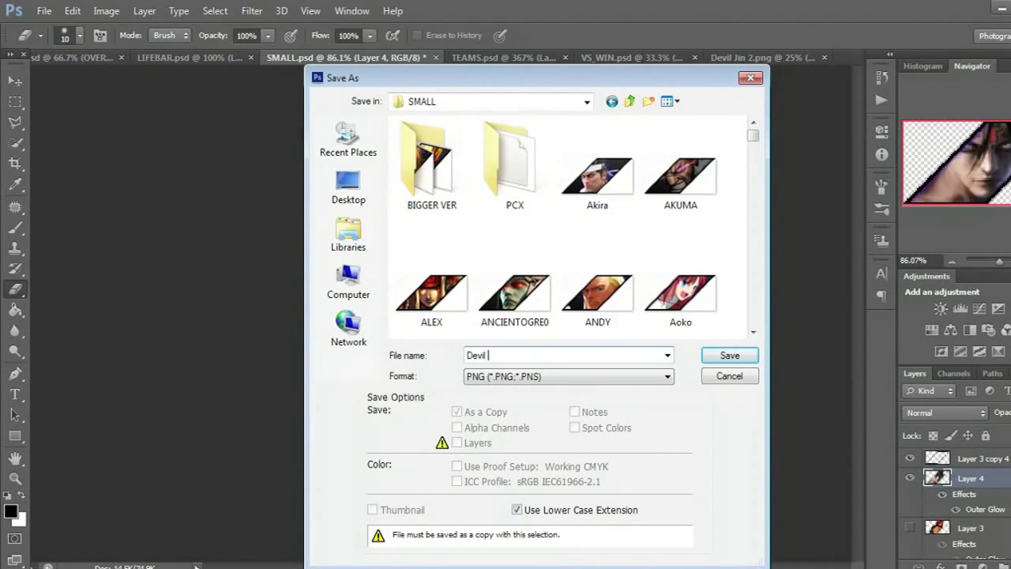
{"action": "type", "text": " Jin"}
{"action": "key", "text": "Return"}
{"action": "key", "text": "Return"}
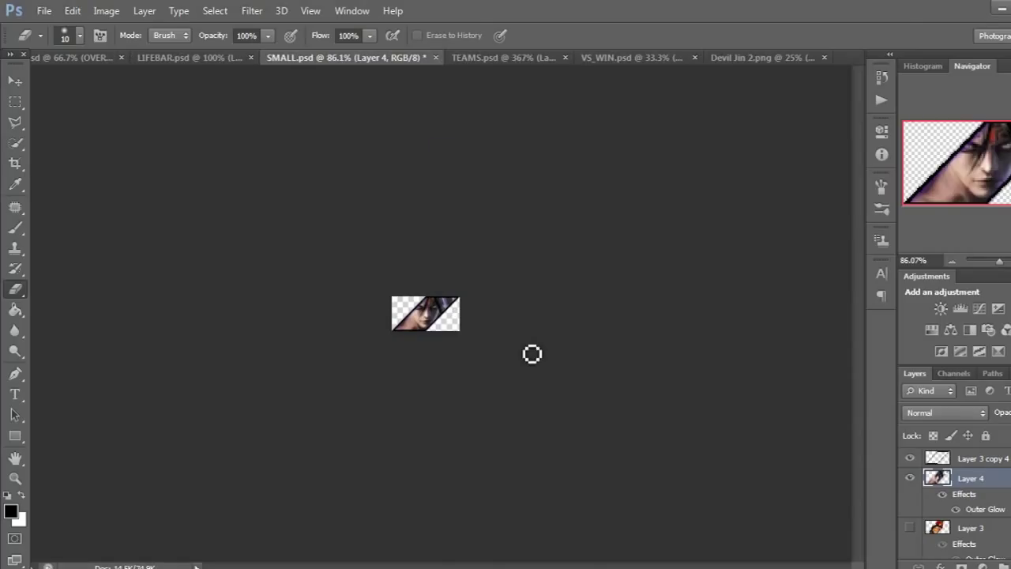
Copy the Devil Jin 2.png artwork into LIFEBAR.psd as a new layer above Layer 1.
{"action": "left_click", "coordinate": [193, 60]}
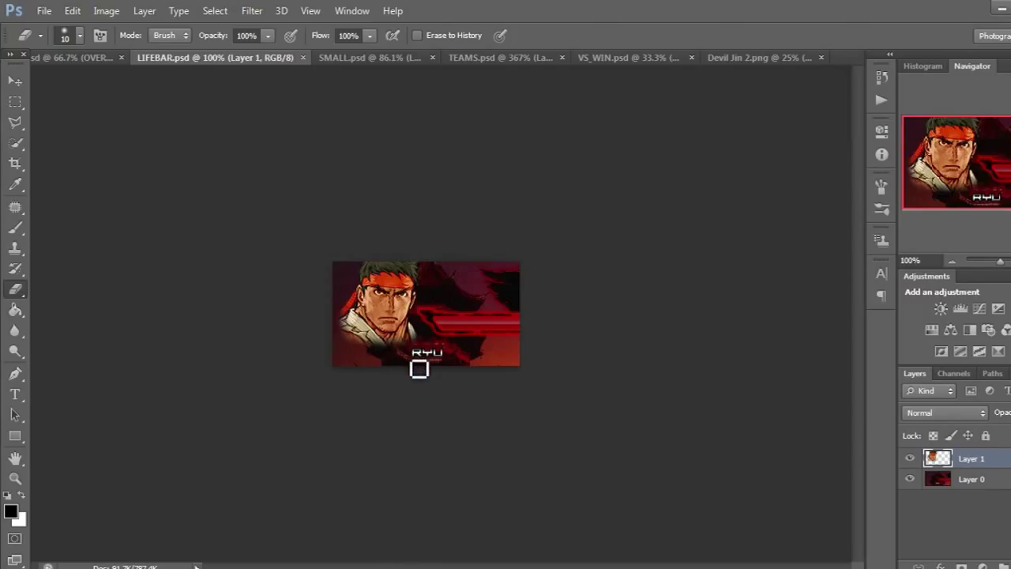
{"action": "left_click", "coordinate": [749, 61]}
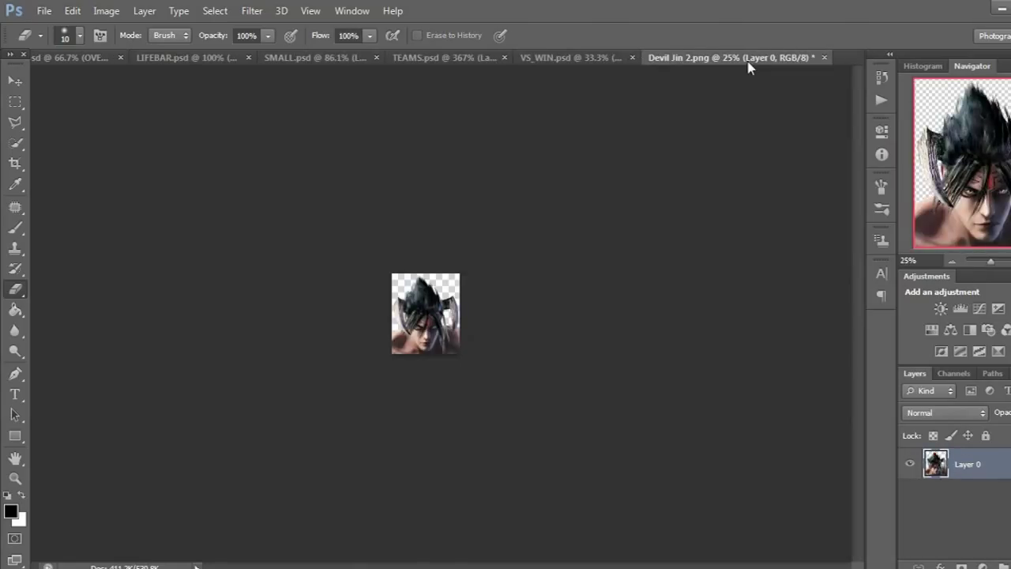
{"action": "left_click", "coordinate": [15, 82]}
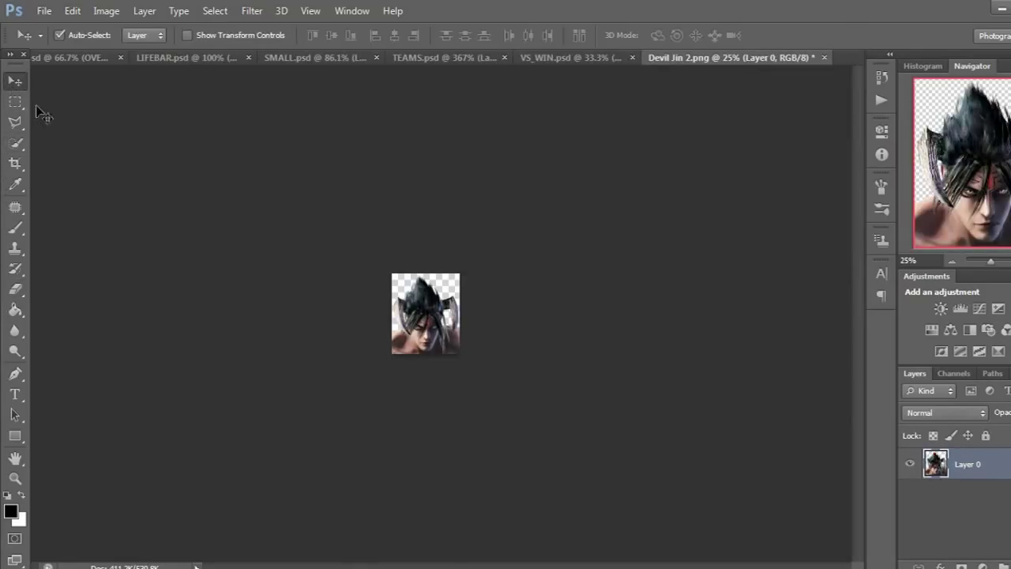
{"action": "left_click_drag", "start_coordinate": [397, 324], "coordinate": [198, 77]}
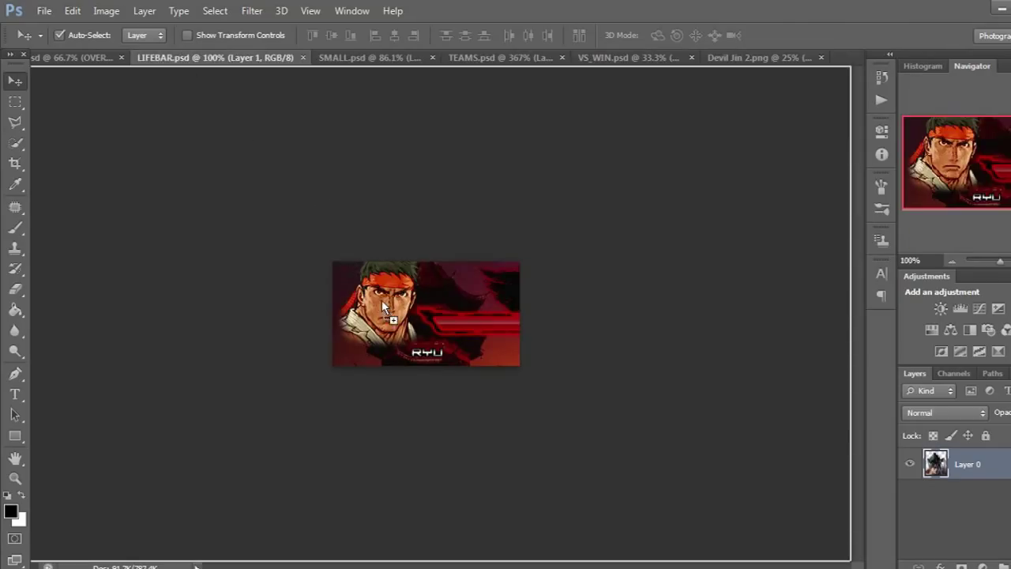
{"action": "left_click_drag", "start_coordinate": [381, 299], "coordinate": [383, 301]}
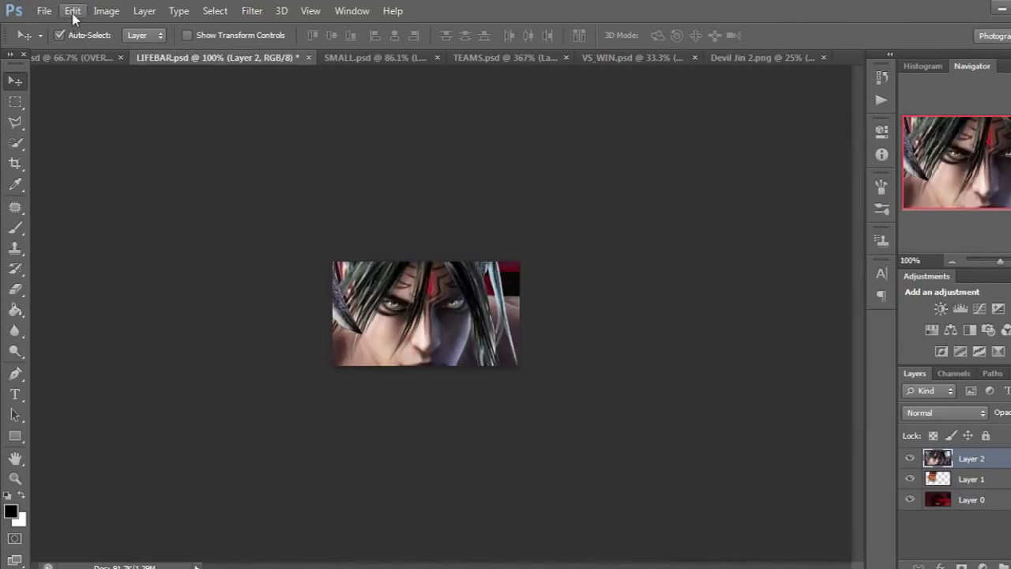
Scale Layer 2 to about 30.23% width and 34.56% height, place it over Ryu's portrait, and hide Layer 1.
{"action": "left_click", "coordinate": [72, 15]}
{"action": "mouse_move", "coordinate": [198, 307]}
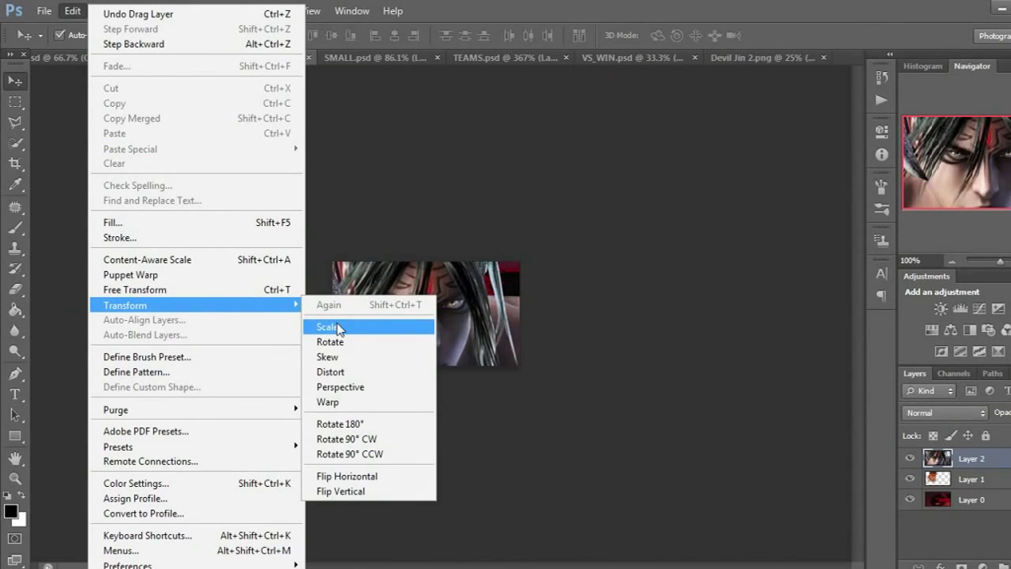
{"action": "left_click", "coordinate": [338, 327]}
{"action": "left_click_drag", "start_coordinate": [281, 83], "coordinate": [364, 265]}
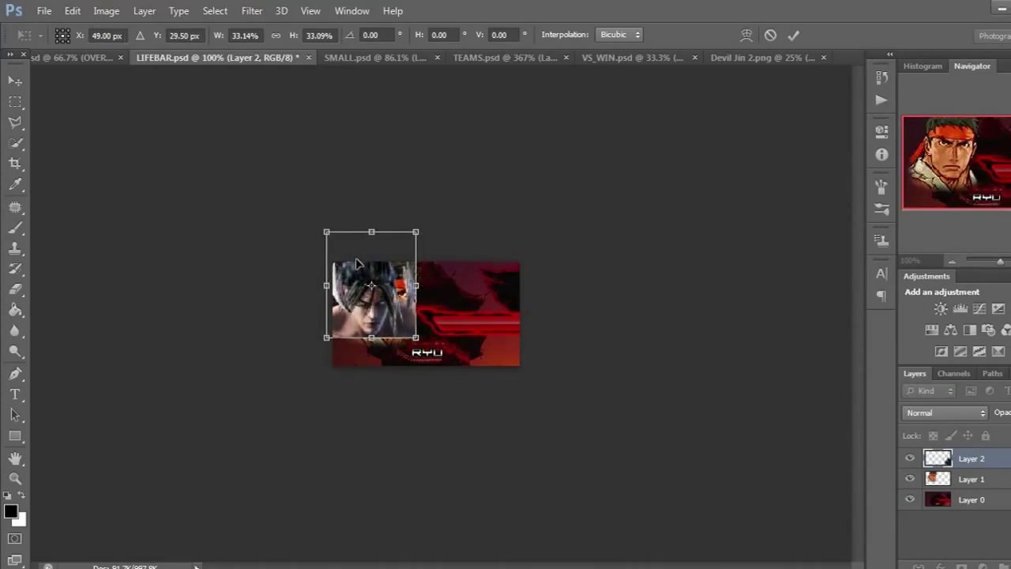
{"action": "left_click_drag", "start_coordinate": [378, 233], "coordinate": [379, 234]}
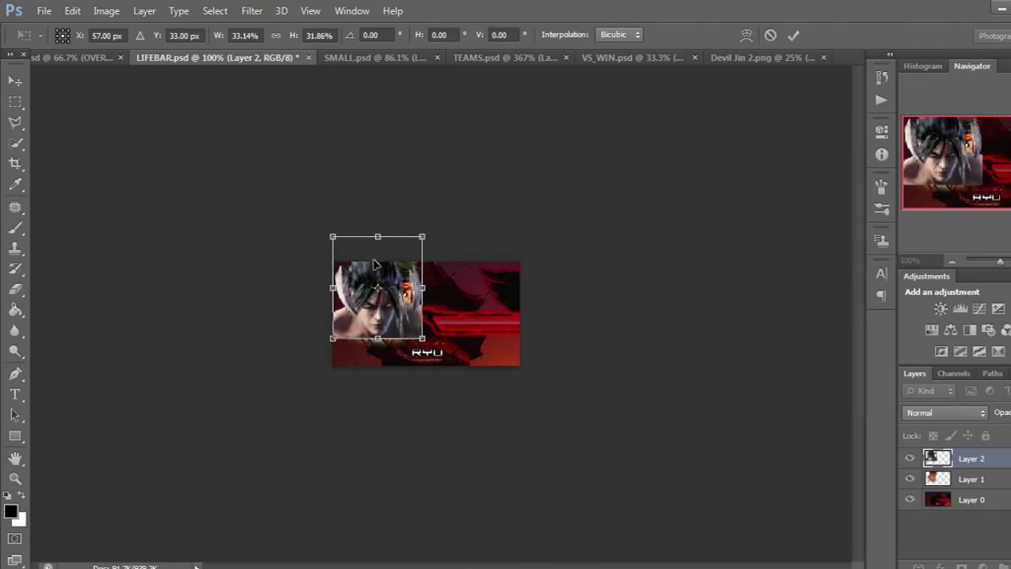
{"action": "left_click_drag", "start_coordinate": [373, 281], "coordinate": [368, 275]}
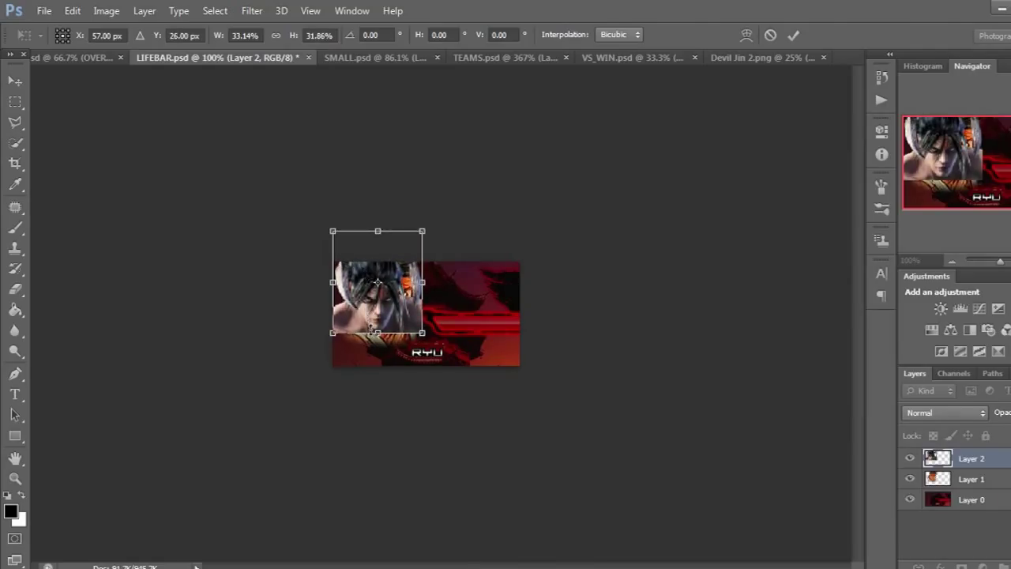
{"action": "left_click_drag", "start_coordinate": [377, 332], "coordinate": [377, 341]}
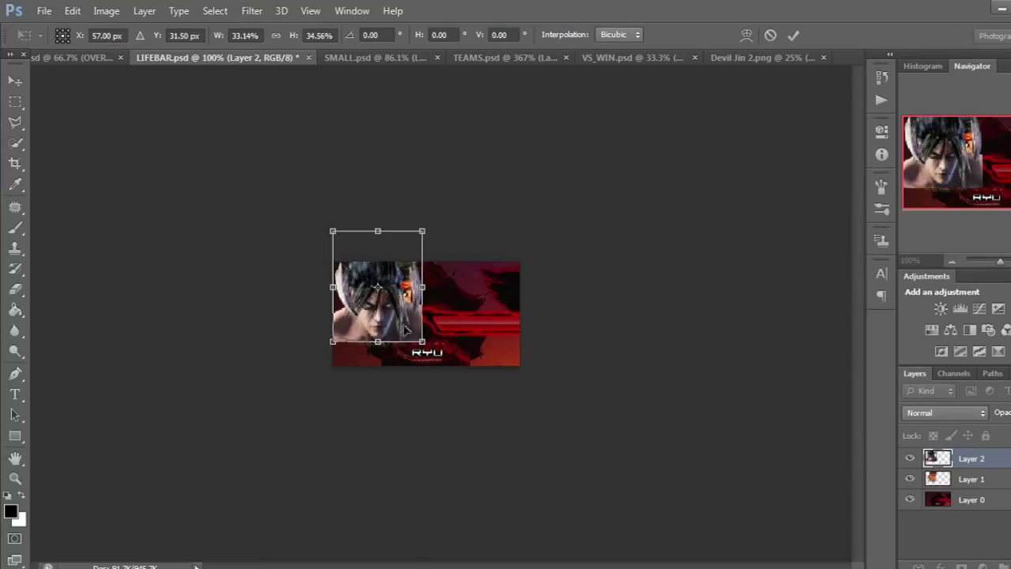
{"action": "left_click_drag", "start_coordinate": [420, 291], "coordinate": [411, 288]}
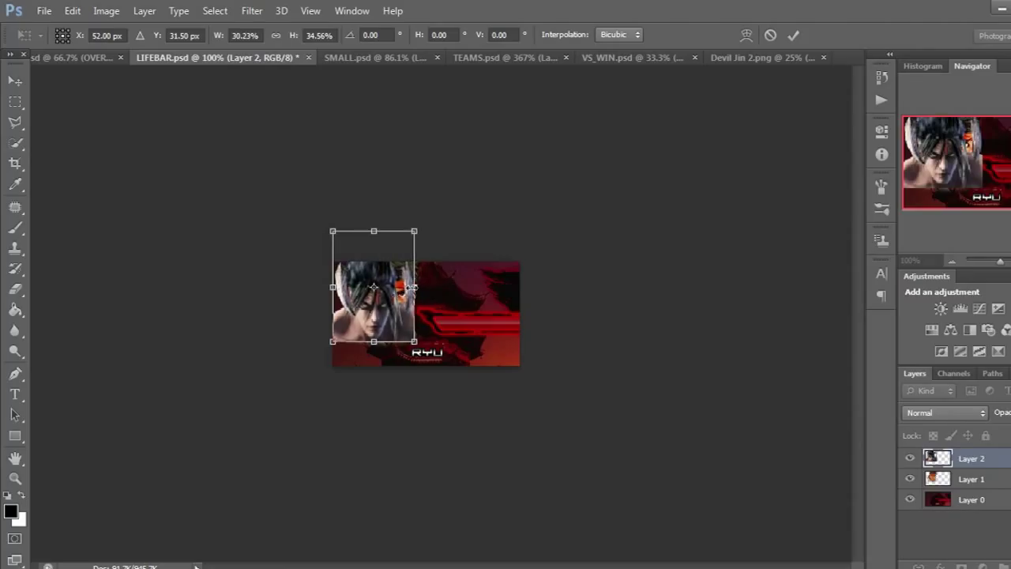
{"action": "double_click", "coordinate": [400, 286]}
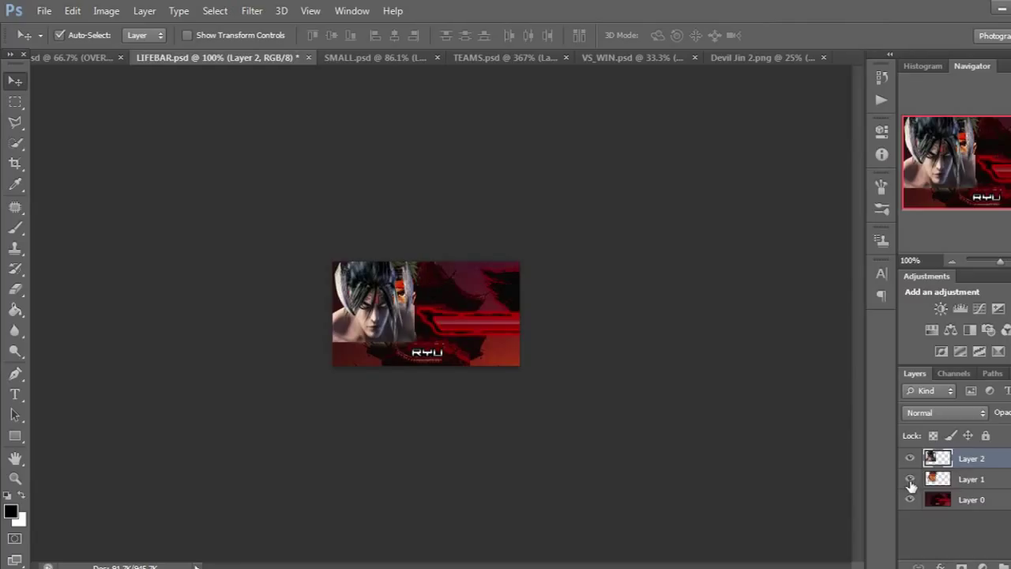
{"action": "left_click", "coordinate": [909, 480]}
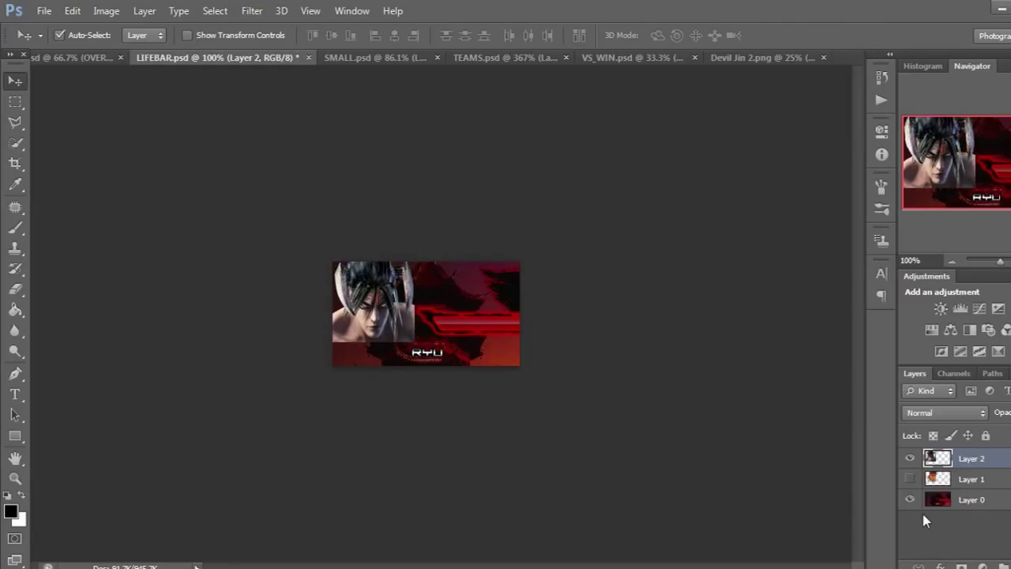
Fade the shoulders and lower edge of Layer 2 into the background using a 41 px Eraser at 28% opacity.
{"action": "left_click", "coordinate": [17, 289]}
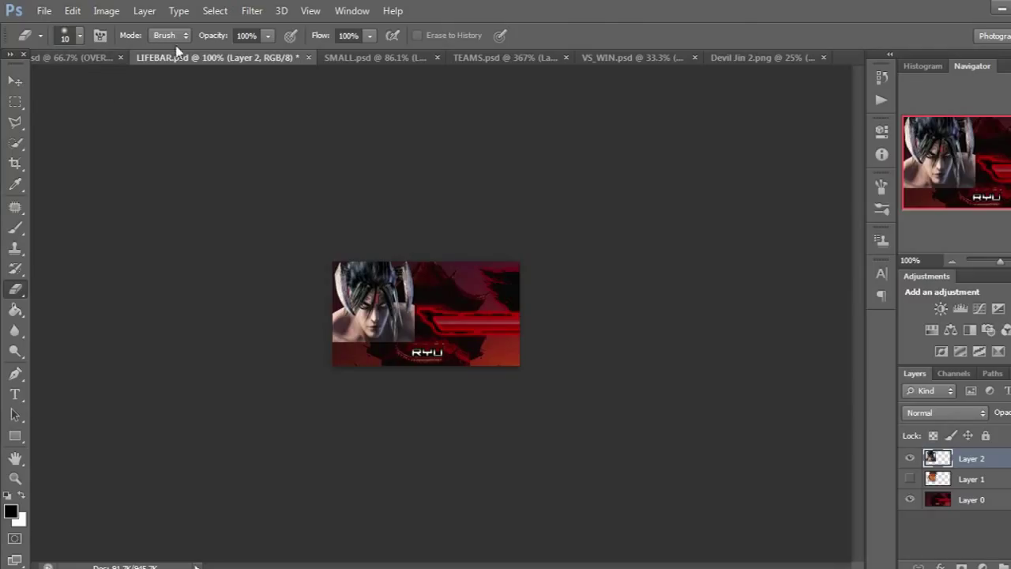
{"action": "left_click", "coordinate": [79, 36]}
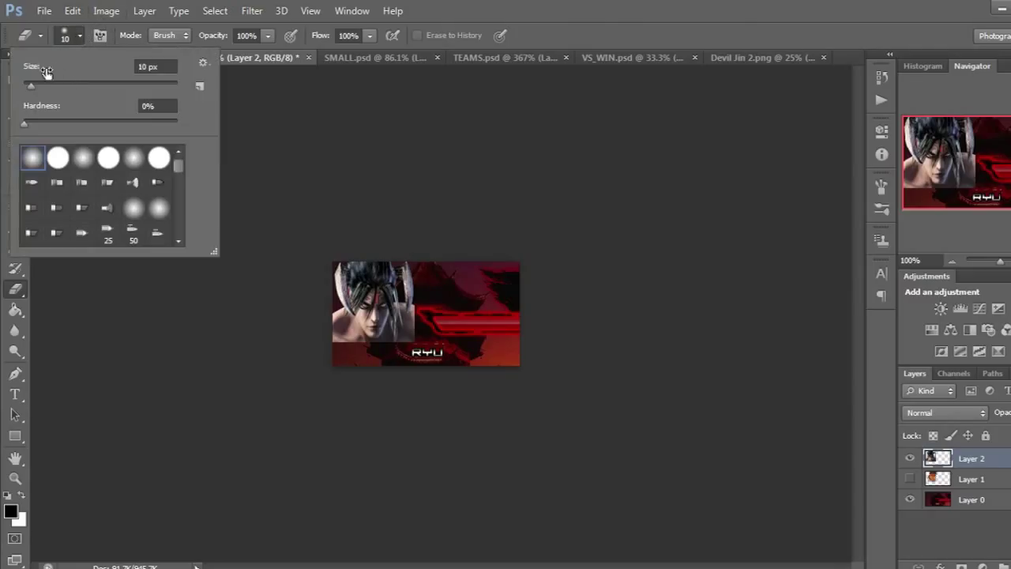
{"action": "left_click_drag", "start_coordinate": [30, 88], "coordinate": [54, 90]}
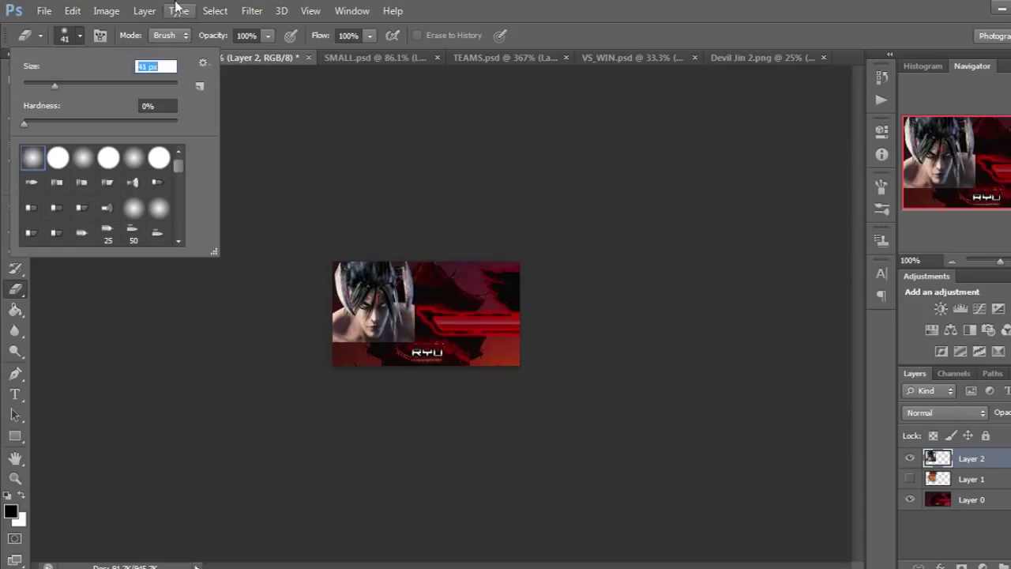
{"action": "left_click", "coordinate": [611, 9]}
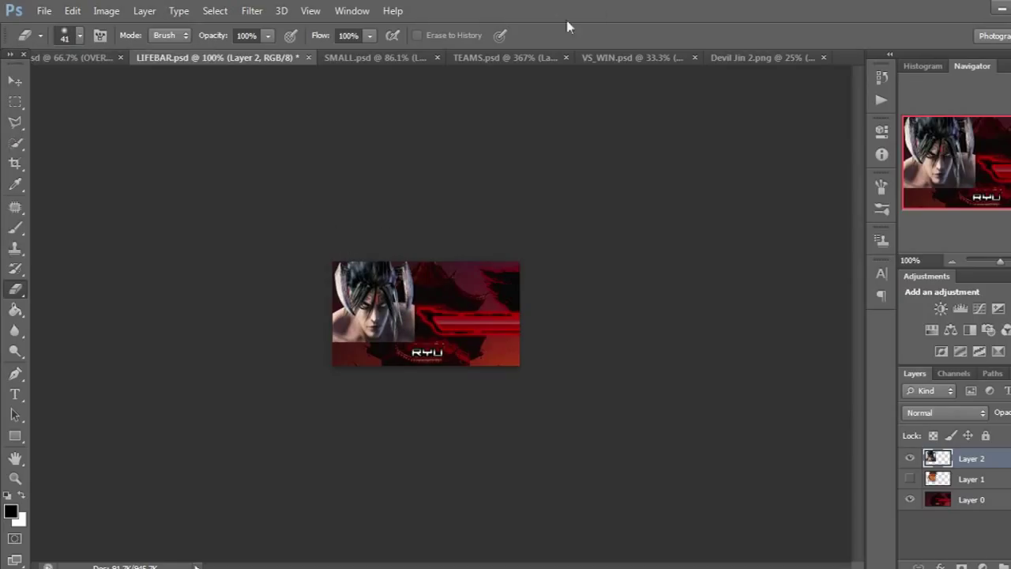
{"action": "left_click", "coordinate": [268, 36]}
{"action": "left_click_drag", "start_coordinate": [267, 53], "coordinate": [236, 52]}
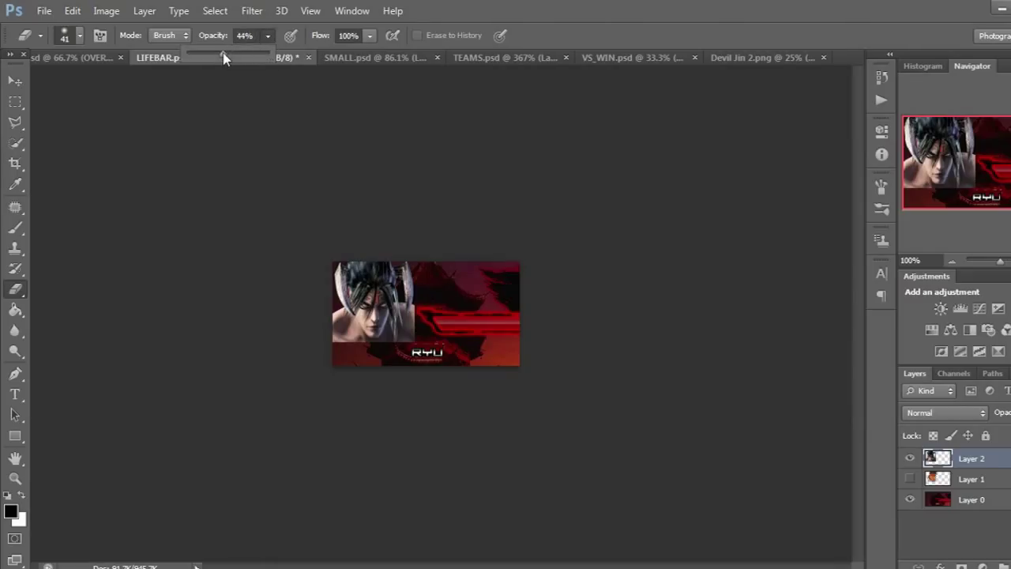
{"action": "left_click_drag", "start_coordinate": [224, 58], "coordinate": [219, 58]}
{"action": "left_click_drag", "start_coordinate": [215, 60], "coordinate": [211, 60]}
{"action": "left_click_drag", "start_coordinate": [998, 261], "coordinate": [1010, 265]}
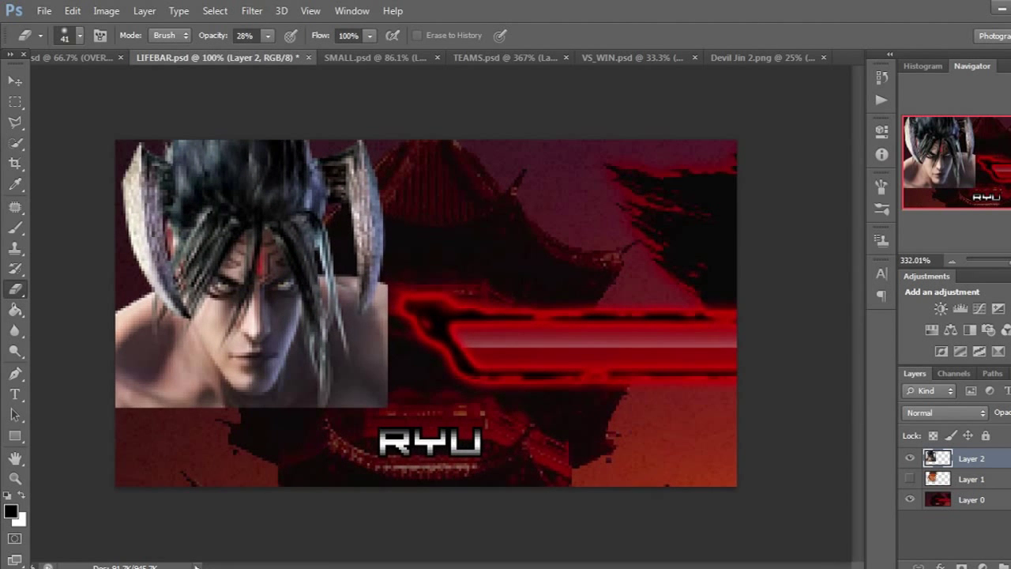
{"action": "mouse_move", "coordinate": [355, 345]}
{"action": "left_mouse_down"}
{"action": "mouse_move", "coordinate": [365, 346]}
{"action": "mouse_move", "coordinate": [368, 301]}
{"action": "mouse_move", "coordinate": [374, 329]}
{"action": "left_mouse_up"}
{"action": "mouse_move", "coordinate": [376, 372]}
{"action": "left_mouse_down"}
{"action": "mouse_move", "coordinate": [394, 311]}
{"action": "mouse_move", "coordinate": [383, 294]}
{"action": "mouse_move", "coordinate": [391, 266]}
{"action": "mouse_move", "coordinate": [380, 381]}
{"action": "mouse_move", "coordinate": [324, 404]}
{"action": "mouse_move", "coordinate": [264, 408]}
{"action": "mouse_move", "coordinate": [327, 395]}
{"action": "mouse_move", "coordinate": [170, 411]}
{"action": "mouse_move", "coordinate": [77, 379]}
{"action": "mouse_move", "coordinate": [178, 385]}
{"action": "mouse_move", "coordinate": [158, 401]}
{"action": "mouse_move", "coordinate": [104, 392]}
{"action": "left_mouse_up"}
{"action": "mouse_move", "coordinate": [166, 387]}
{"action": "left_mouse_down"}
{"action": "mouse_move", "coordinate": [252, 405]}
{"action": "mouse_move", "coordinate": [388, 386]}
{"action": "mouse_move", "coordinate": [283, 413]}
{"action": "left_mouse_up"}
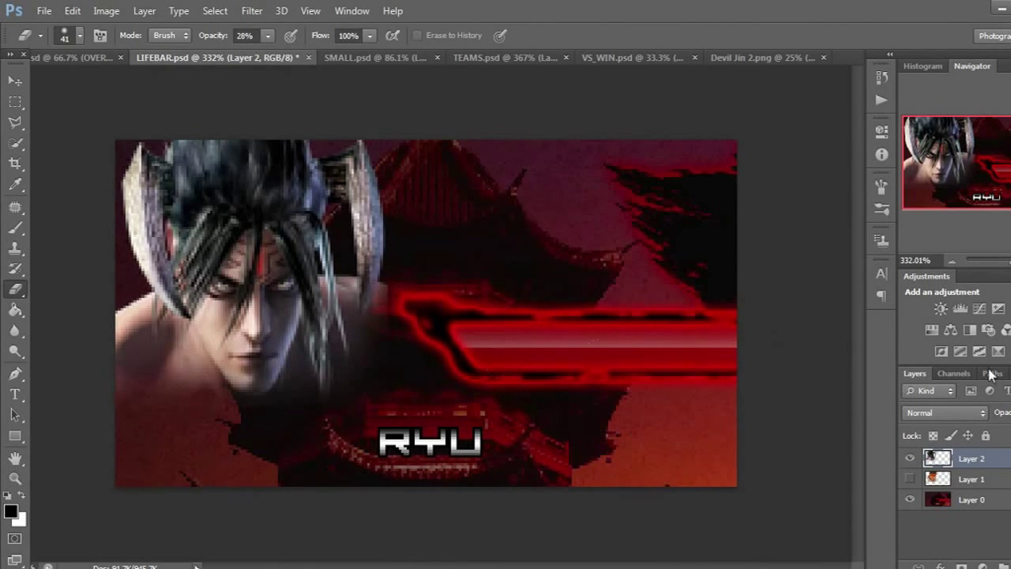
Hide Layer 0 and choose the LIFEBAR subfolder of LEGACY PORTRAITS as the destination for saving the lifebar portrait.
{"action": "left_click", "coordinate": [911, 501]}
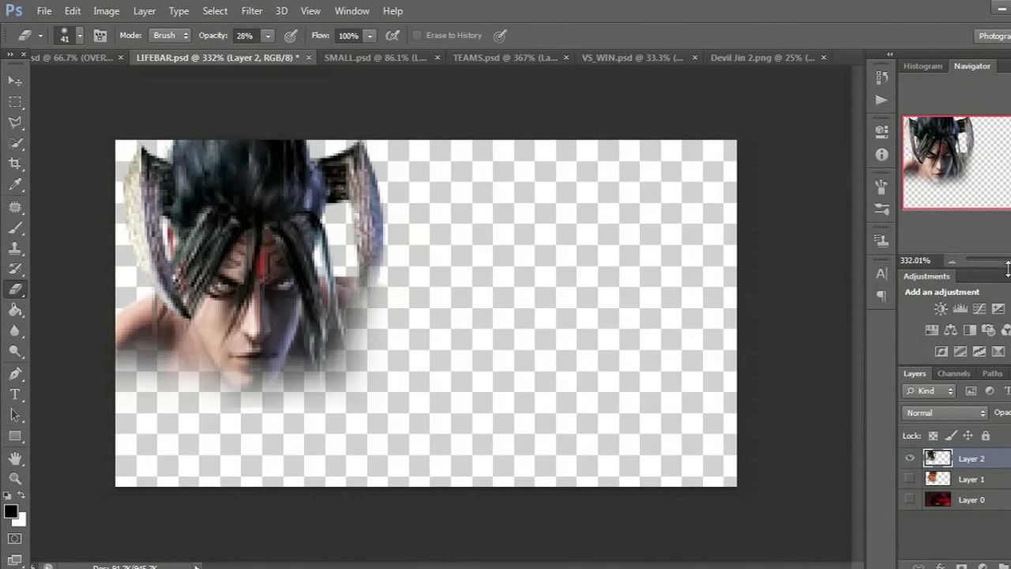
{"action": "scroll", "coordinate": [427, 313], "scroll_direction": "down", "scroll_amount": 3}
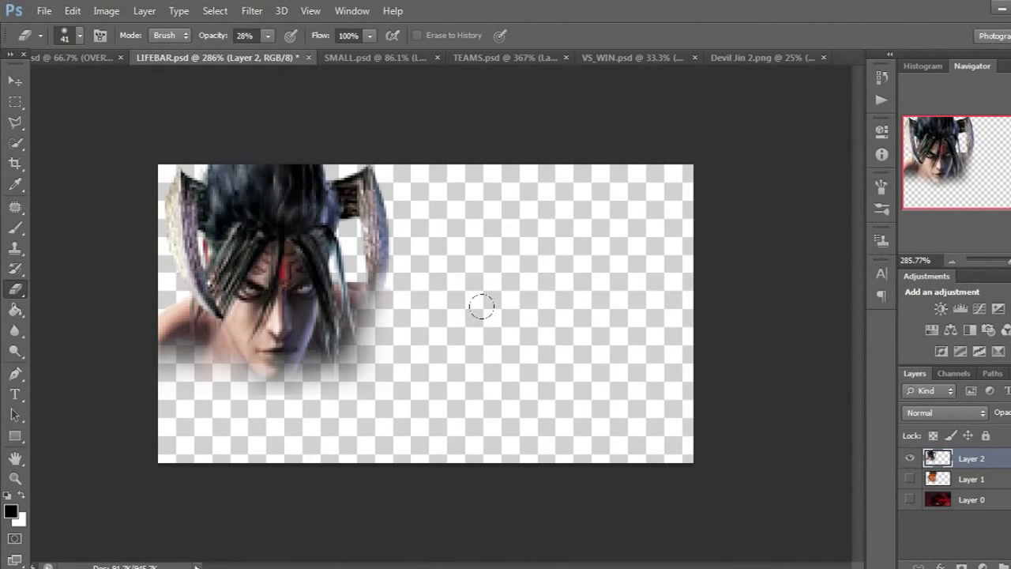
{"action": "left_click", "coordinate": [44, 13]}
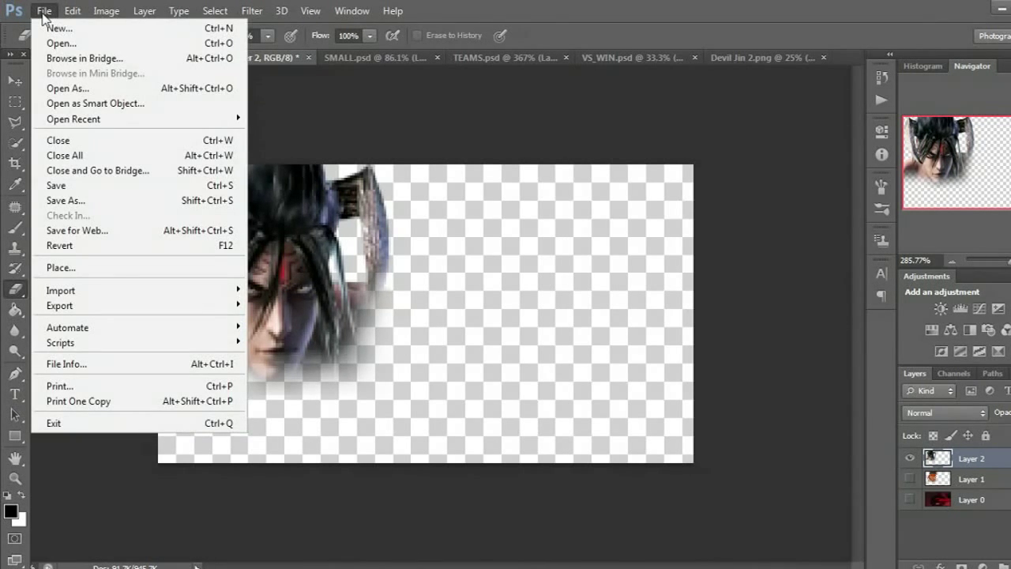
{"action": "left_click", "coordinate": [91, 202]}
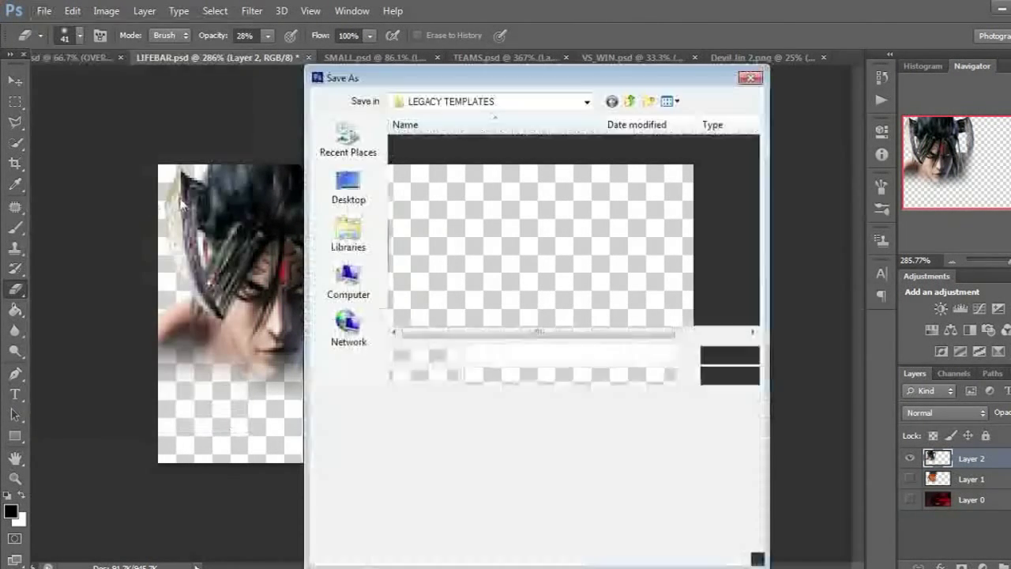
{"action": "left_click", "coordinate": [529, 107]}
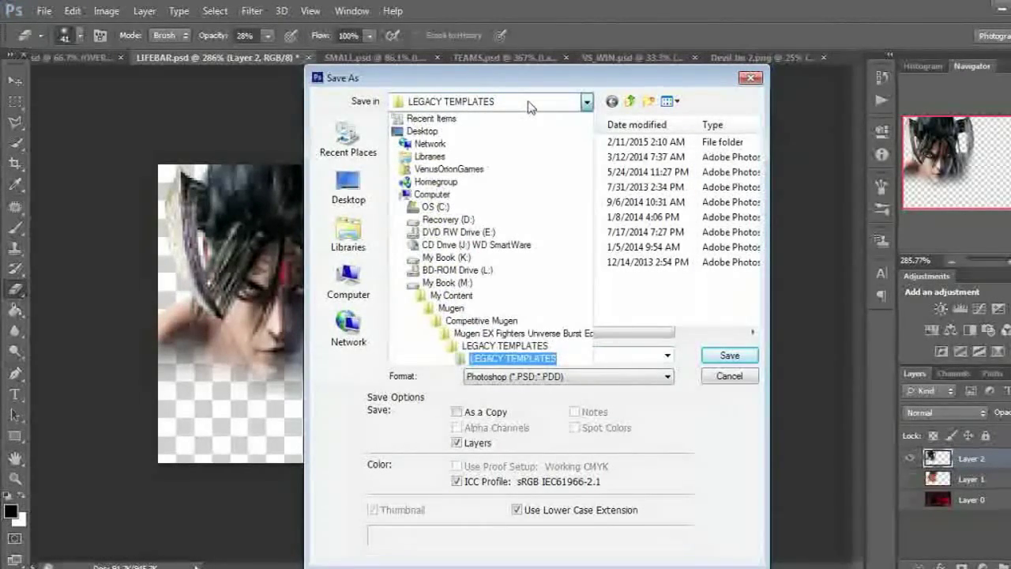
{"action": "left_click", "coordinate": [558, 333]}
{"action": "double_click", "coordinate": [462, 158]}
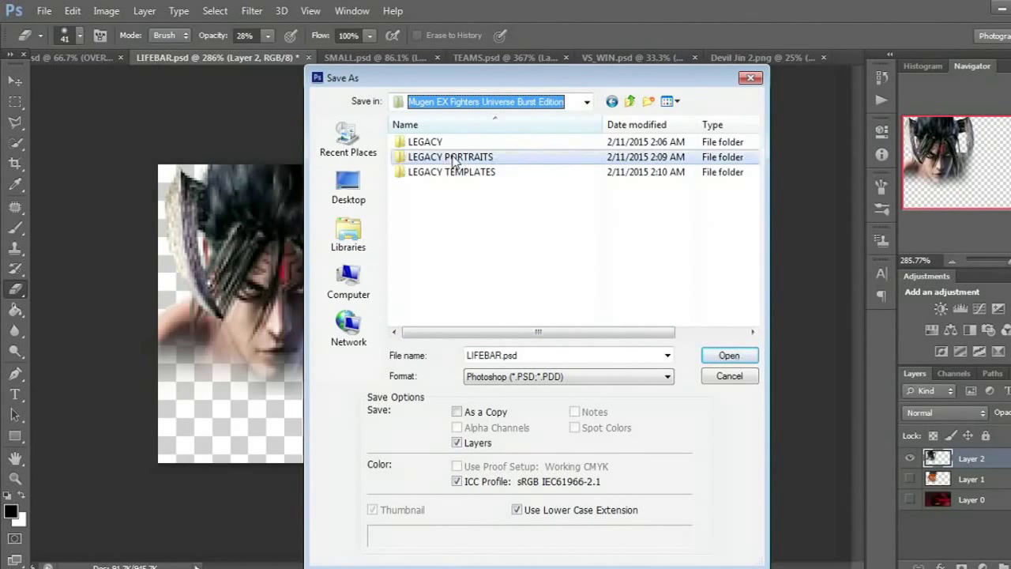
{"action": "double_click", "coordinate": [445, 143]}
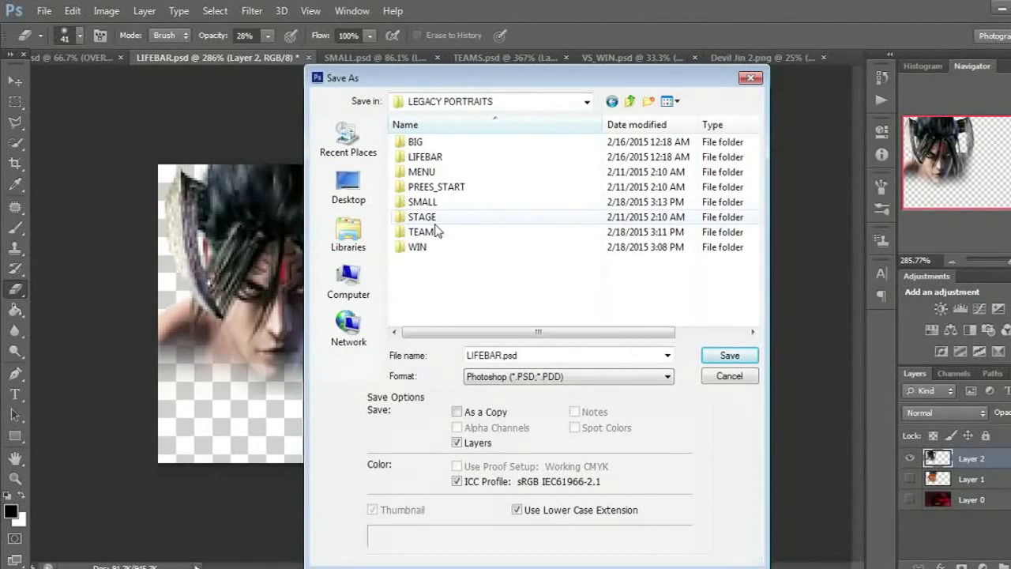
{"action": "double_click", "coordinate": [430, 156]}
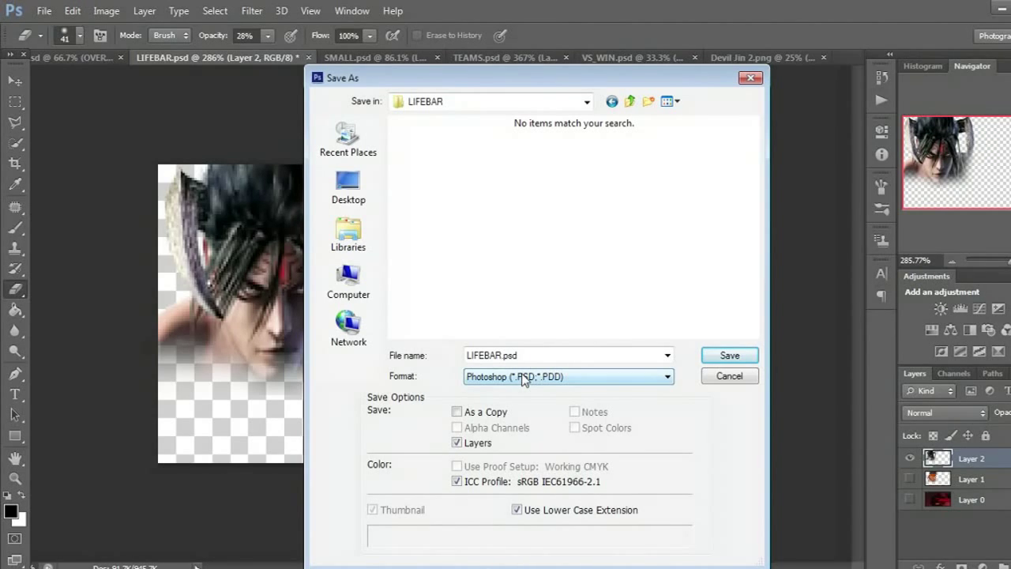
Save the lifebar portrait in PNG format under the file name Devil Jin, accepting the default PNG options.
{"action": "left_click", "coordinate": [523, 378]}
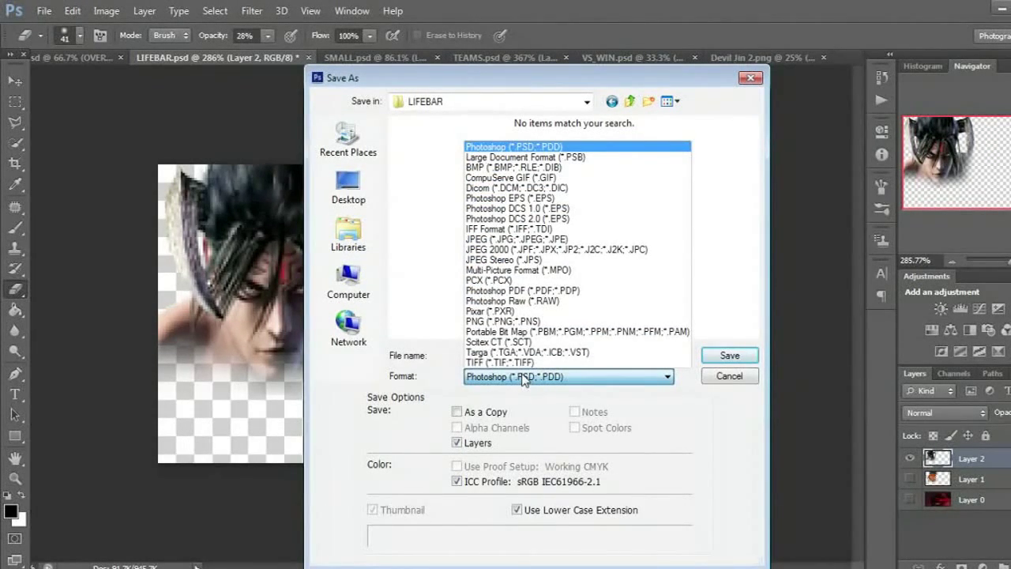
{"action": "left_click", "coordinate": [525, 323]}
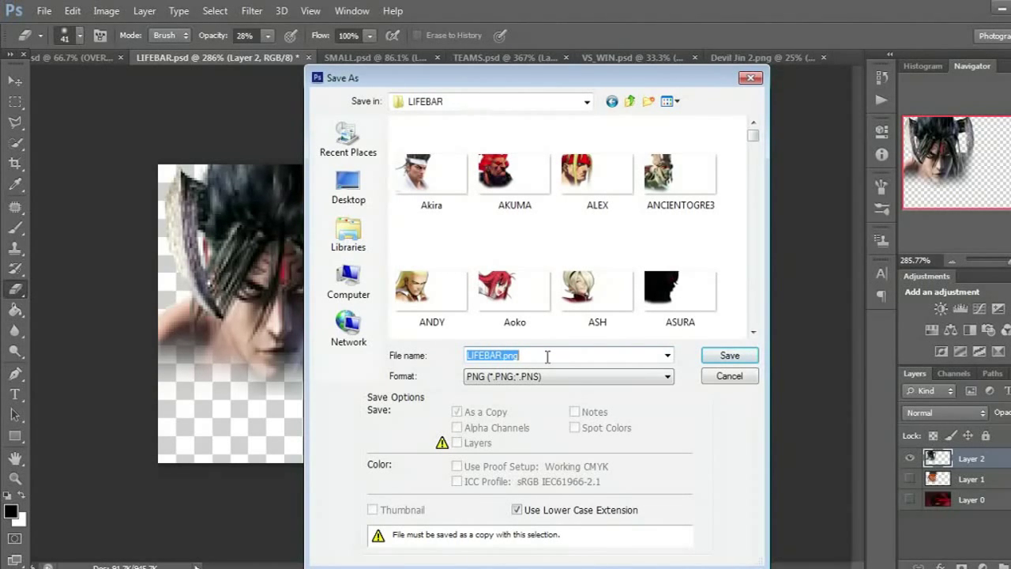
{"action": "type", "text": "Devil Jin"}
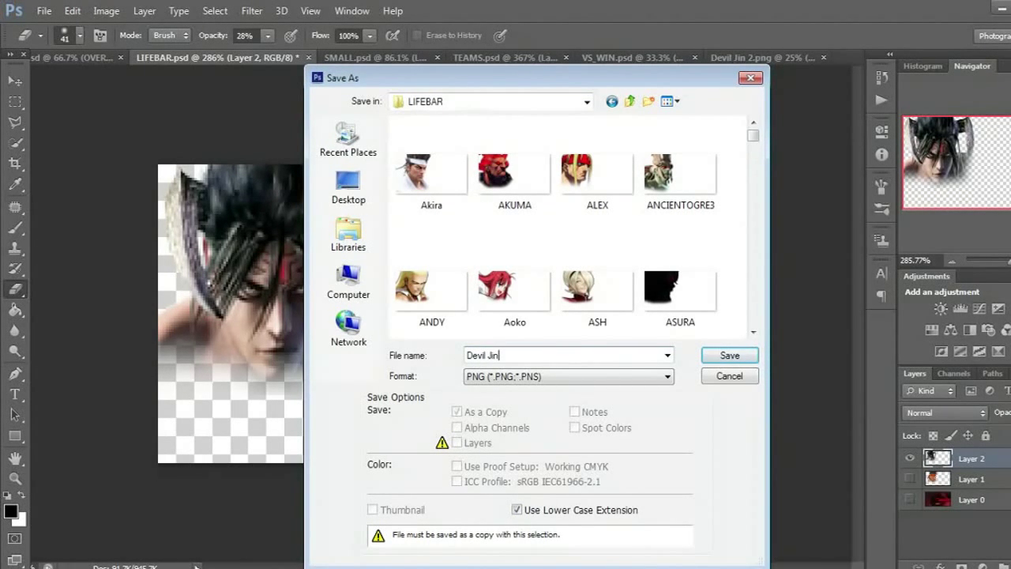
{"action": "key", "text": "Return"}
{"action": "key", "text": "Return"}
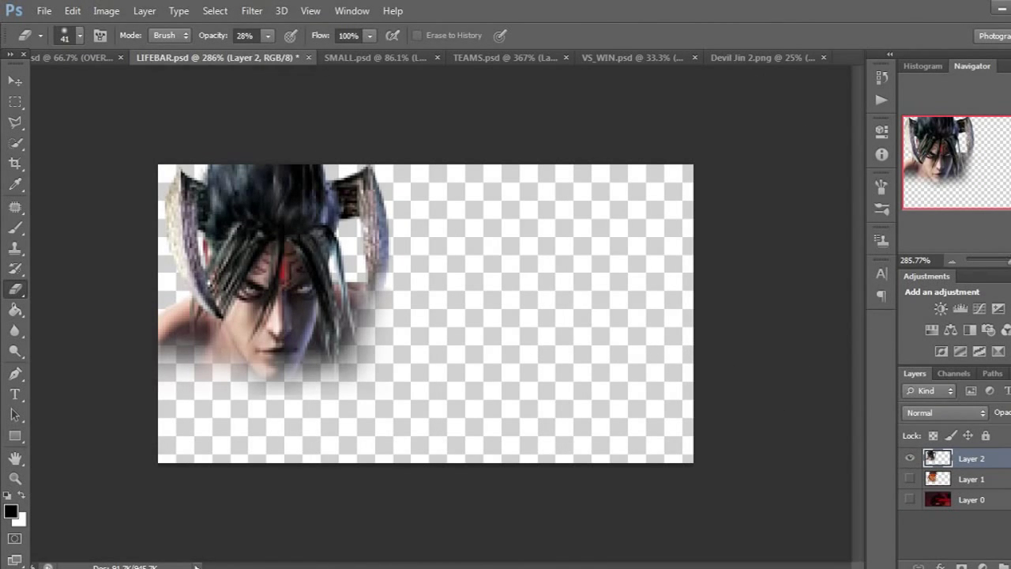
Bring up the AKUMA template with the OVER layer, activate the Move tool, and close Devil Jin 2.png without saving its changes.
{"action": "left_click_drag", "start_coordinate": [1010, 261], "coordinate": [1006, 261]}
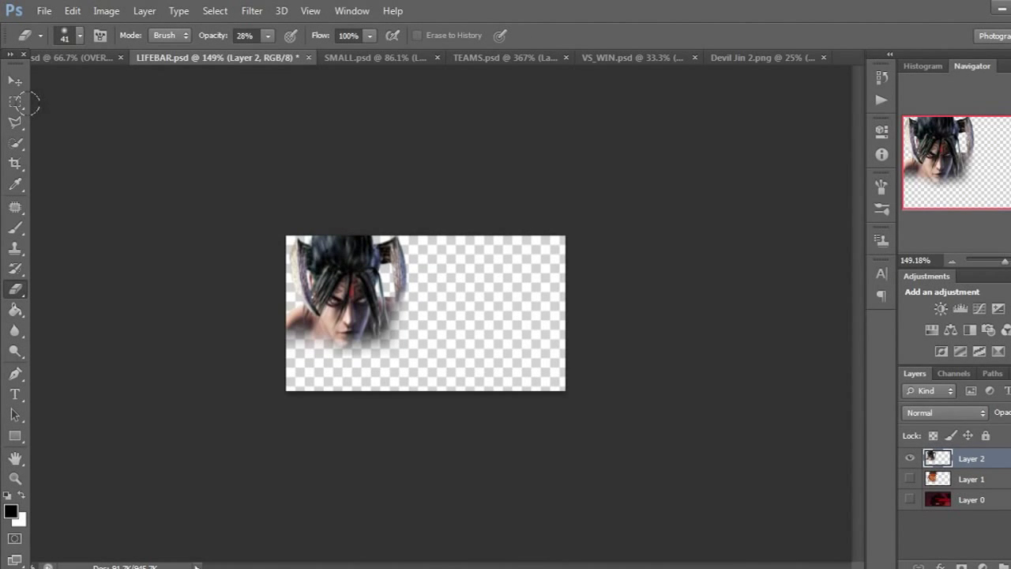
{"action": "left_click", "coordinate": [66, 58]}
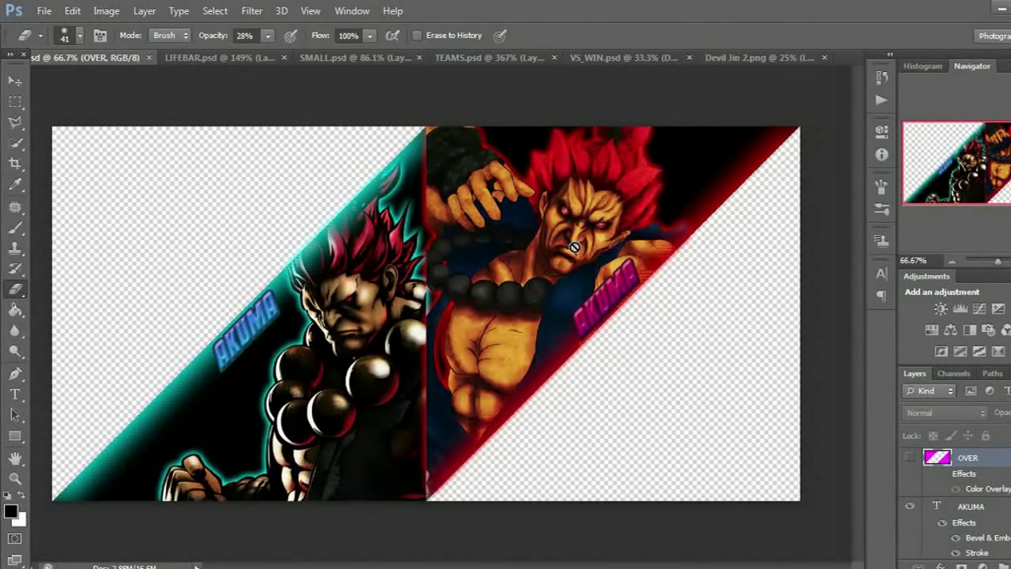
{"action": "left_click", "coordinate": [16, 84]}
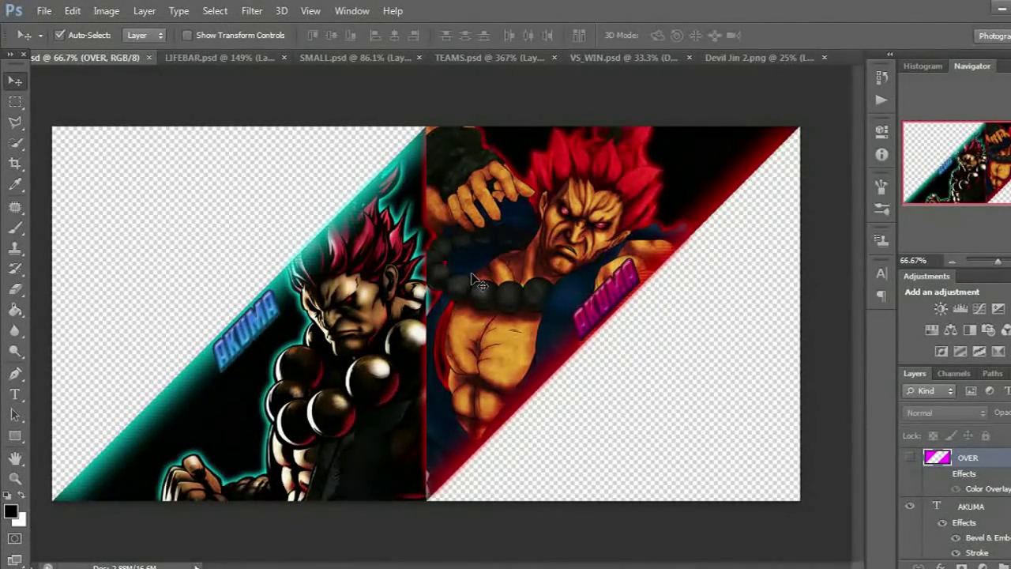
{"action": "left_click", "coordinate": [753, 62]}
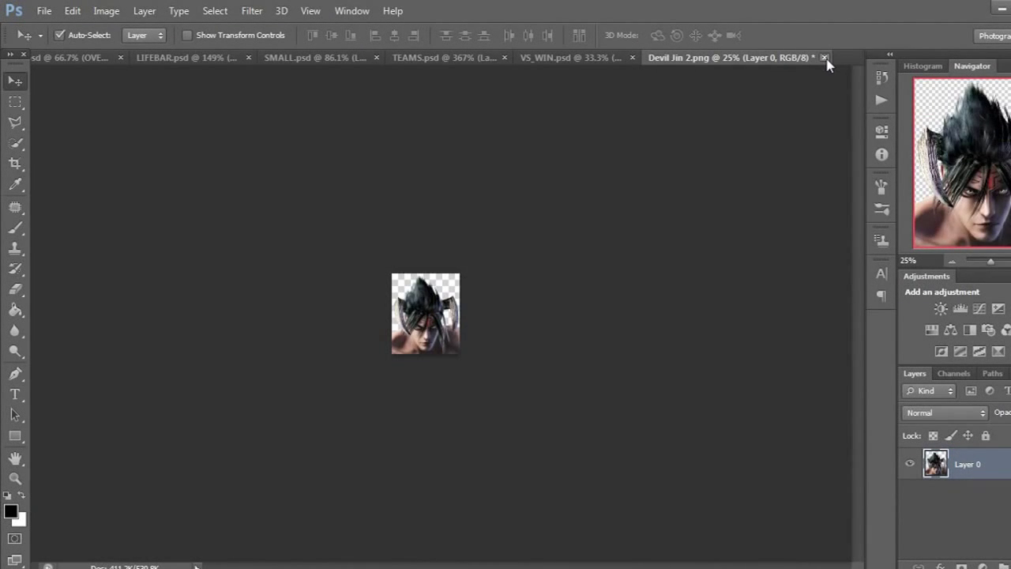
{"action": "left_click", "coordinate": [824, 57]}
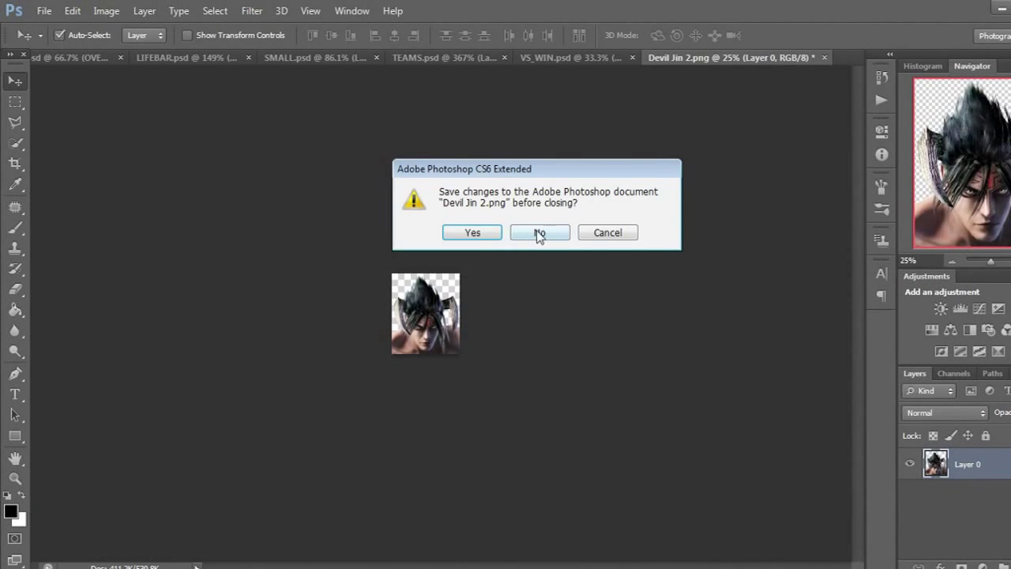
{"action": "left_click", "coordinate": [539, 234]}
Open the Devil Jin 3 artwork from the Namco folder within Video Game Characters in the Pictures library.
{"action": "left_click", "coordinate": [44, 10]}
{"action": "left_click", "coordinate": [59, 40]}
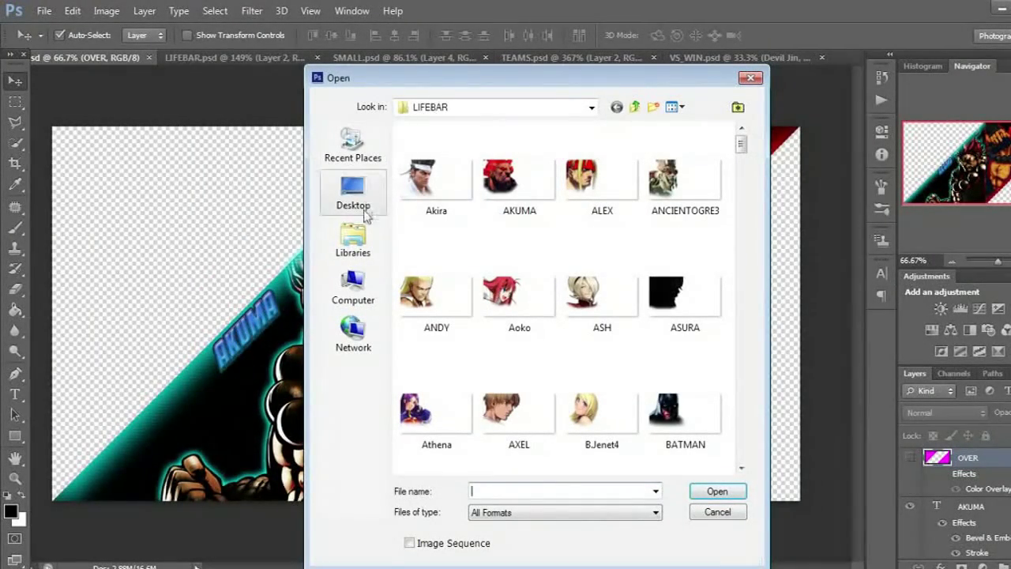
{"action": "left_click", "coordinate": [355, 237]}
{"action": "double_click", "coordinate": [483, 193]}
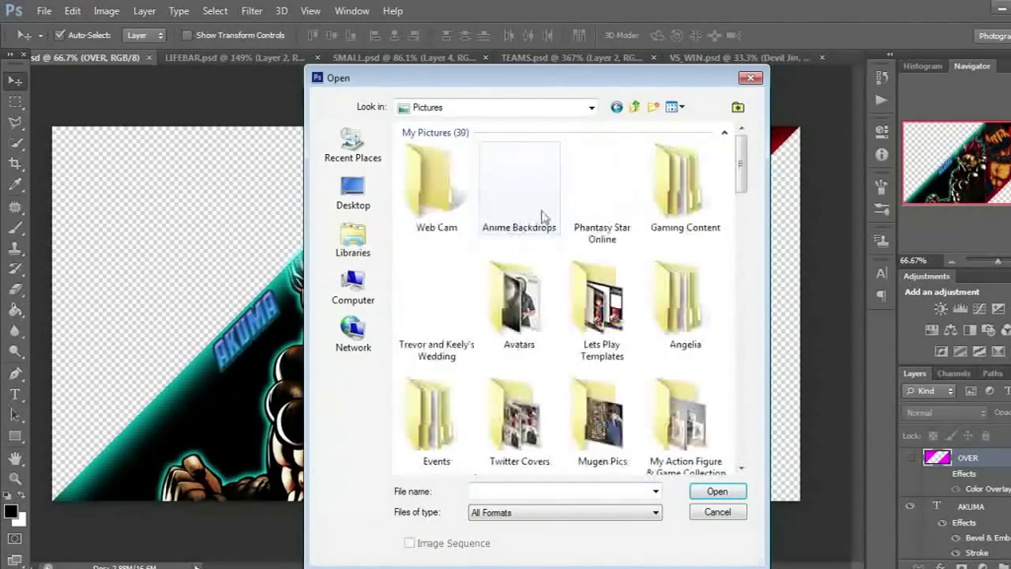
{"action": "scroll", "coordinate": [593, 327], "scroll_direction": "down", "scroll_amount": 2}
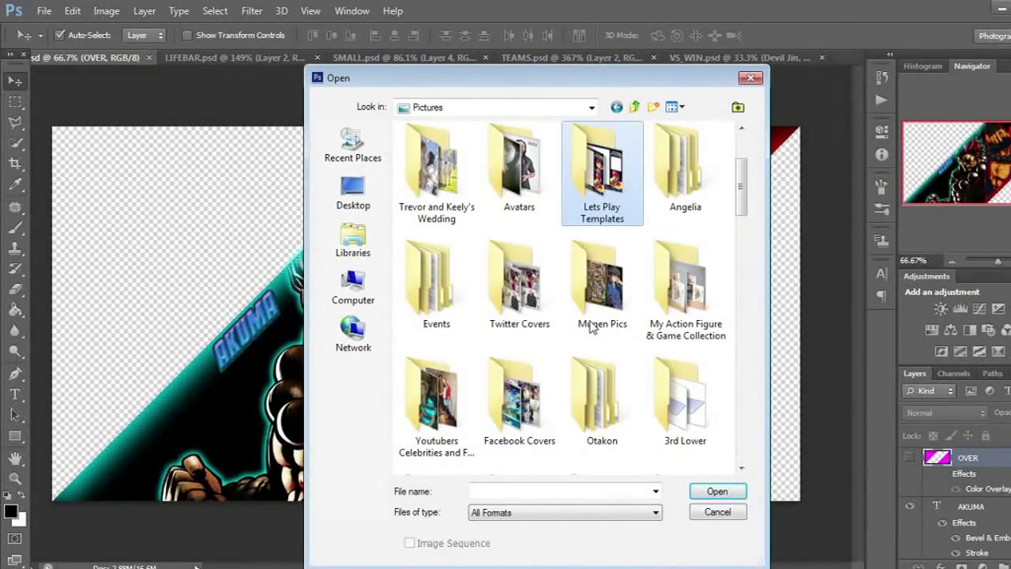
{"action": "scroll", "coordinate": [591, 327], "scroll_direction": "down", "scroll_amount": 5}
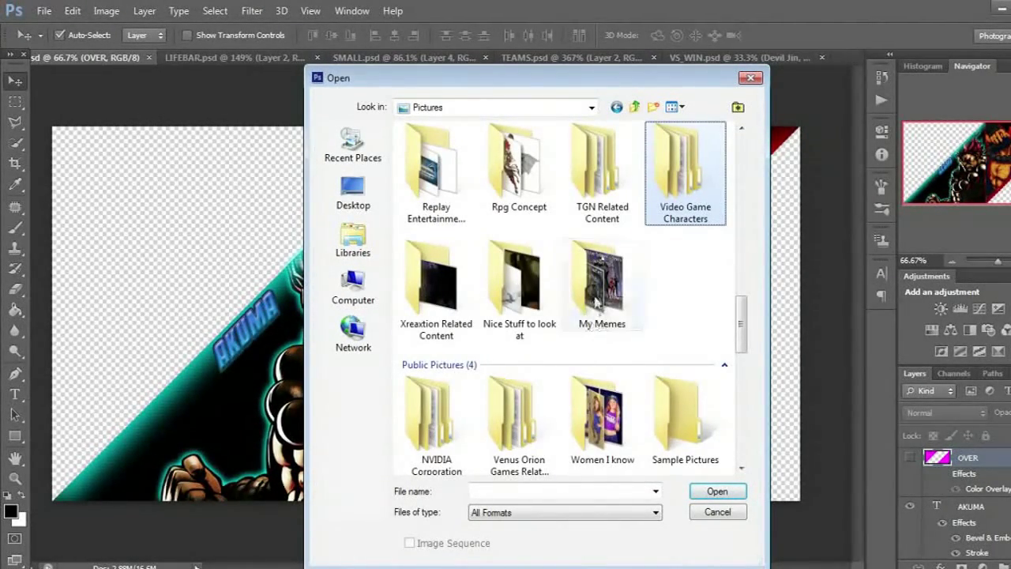
{"action": "double_click", "coordinate": [695, 175]}
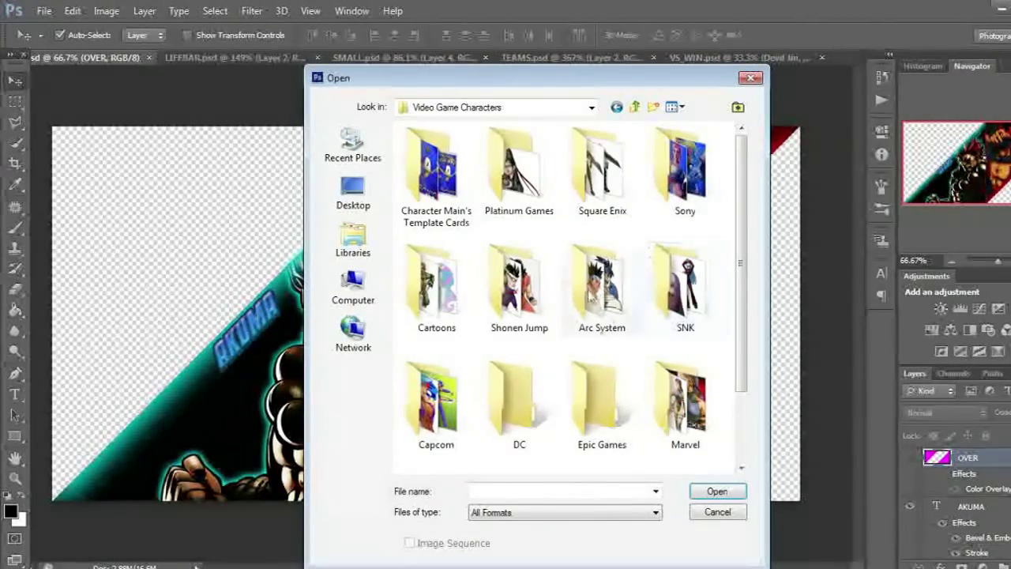
{"action": "left_click", "coordinate": [585, 423]}
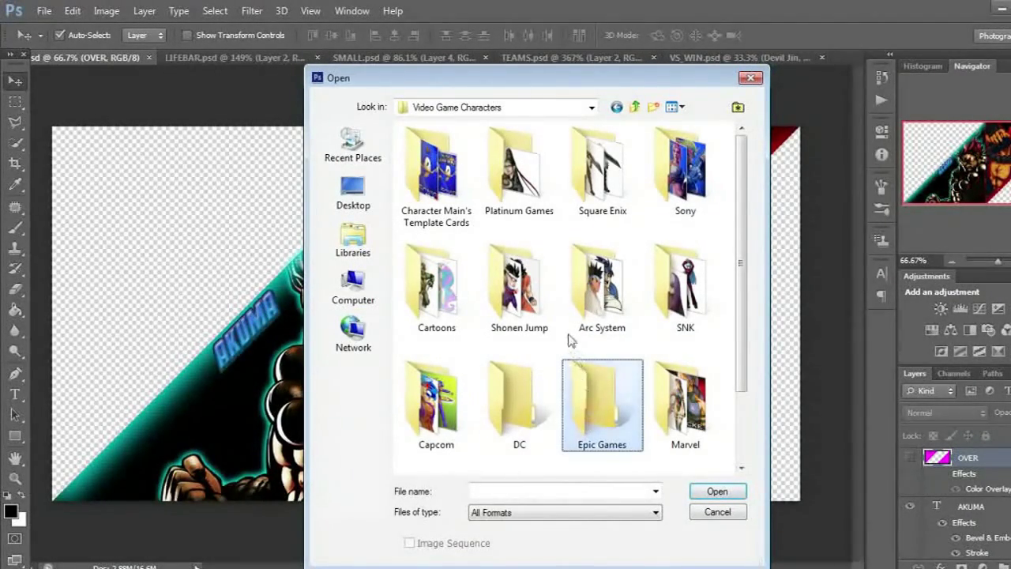
{"action": "scroll", "coordinate": [624, 371], "scroll_direction": "down", "scroll_amount": 1}
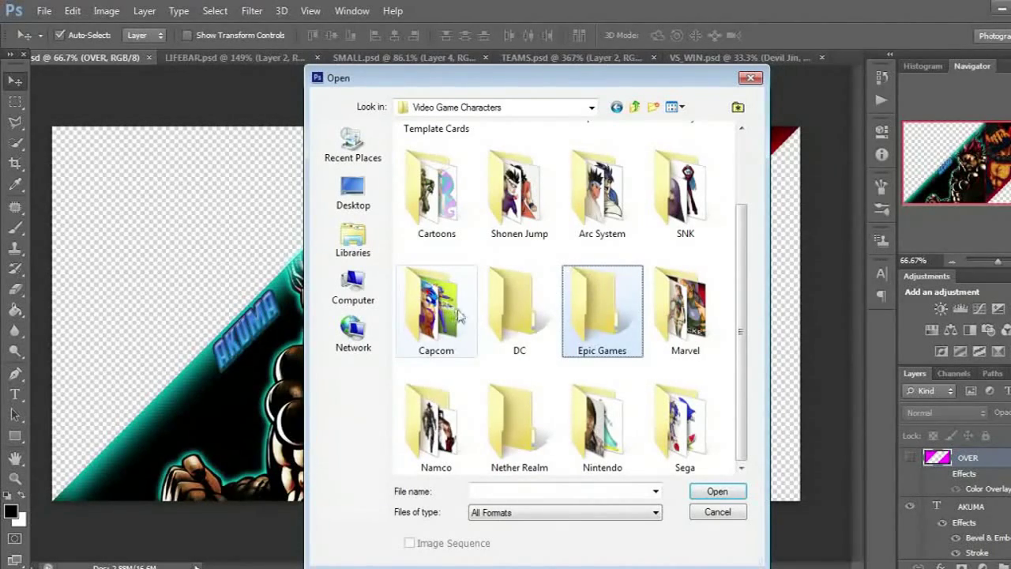
{"action": "double_click", "coordinate": [456, 433]}
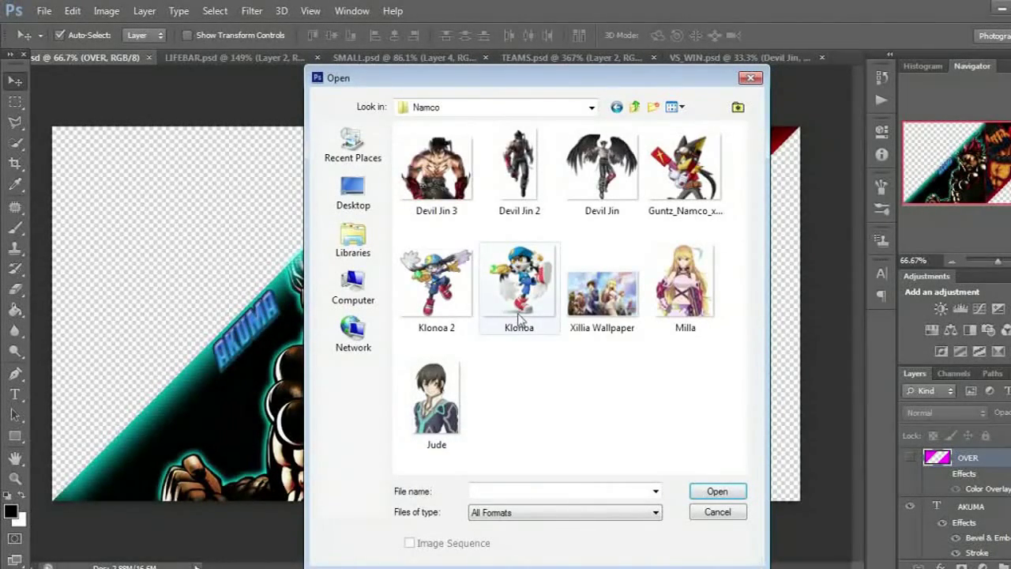
{"action": "double_click", "coordinate": [447, 183]}
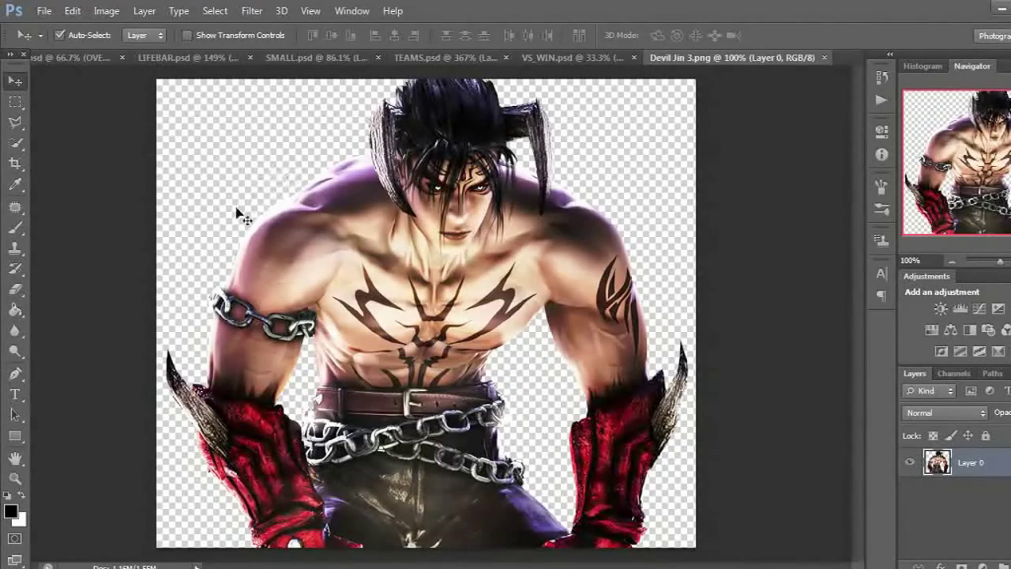
Frame a crop of Devil Jin 3.png around the head and central torso, from the hair down to the belt.
{"action": "left_click", "coordinate": [15, 163]}
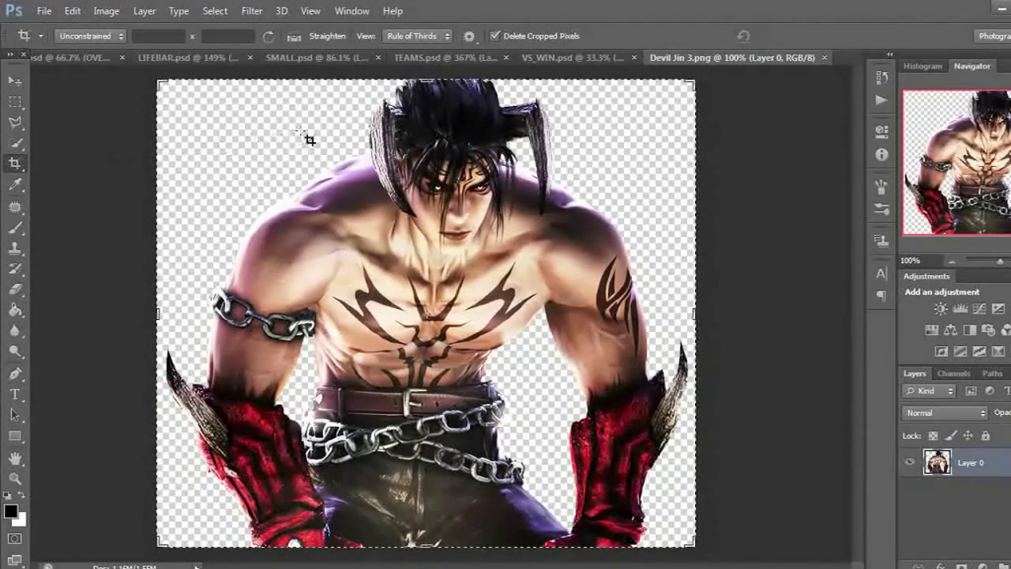
{"action": "left_click_drag", "start_coordinate": [350, 82], "coordinate": [558, 418]}
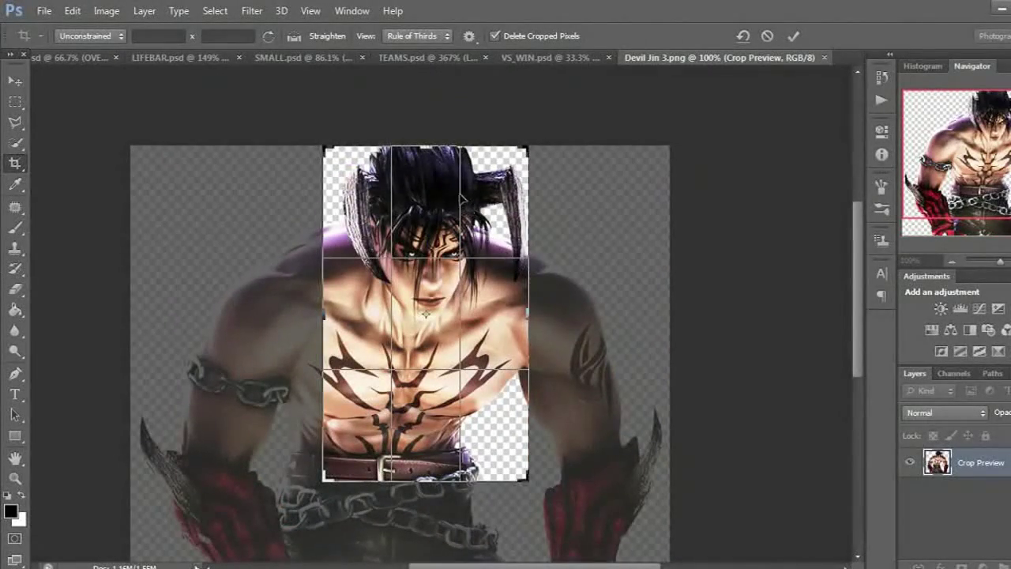
Crop the Devil Jin image to the head and torso down to the belt and place it over the banner's red half.
{"action": "left_click_drag", "start_coordinate": [524, 264], "coordinate": [534, 261]}
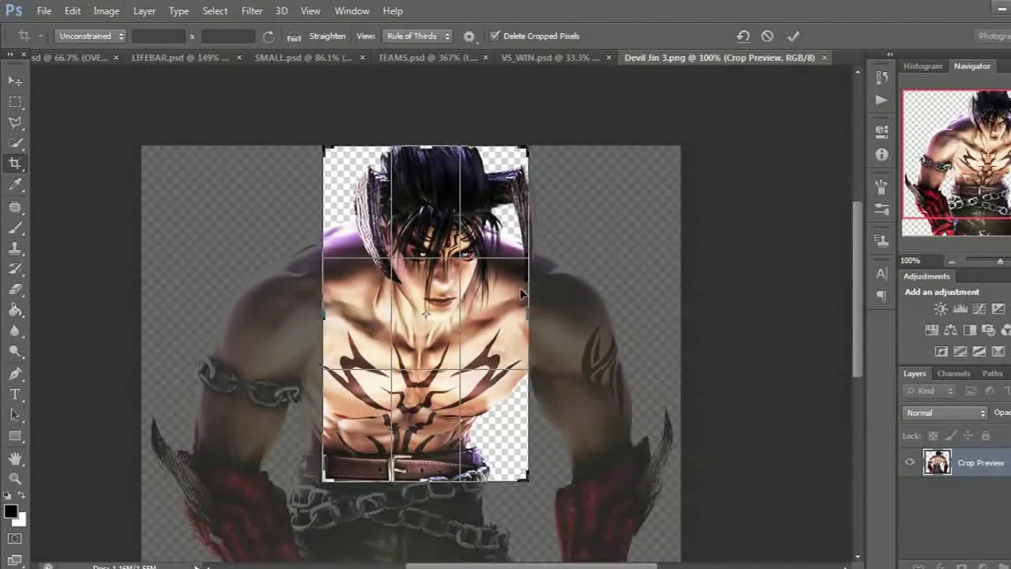
{"action": "left_click_drag", "start_coordinate": [523, 313], "coordinate": [543, 312]}
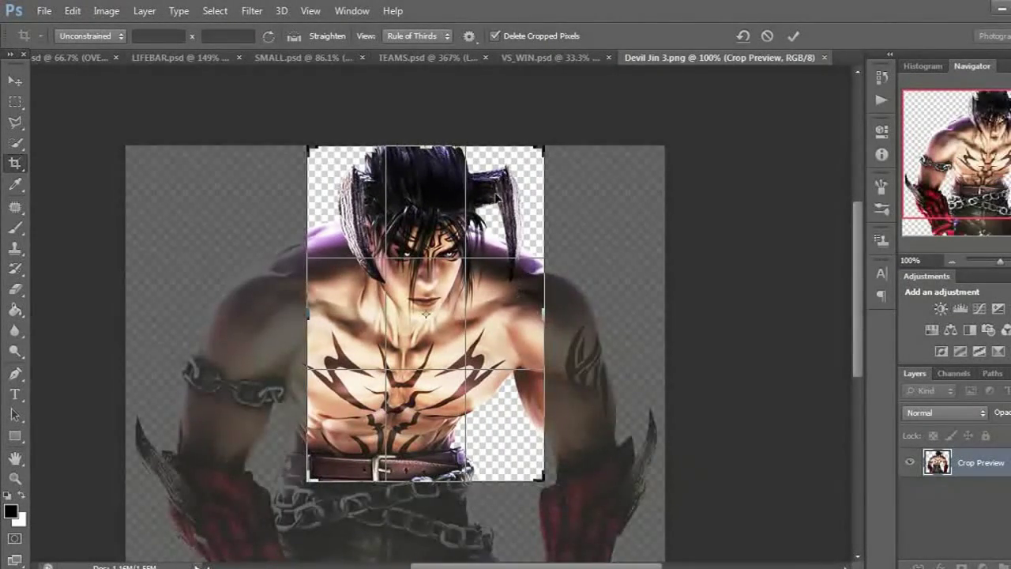
{"action": "key", "text": "Return"}
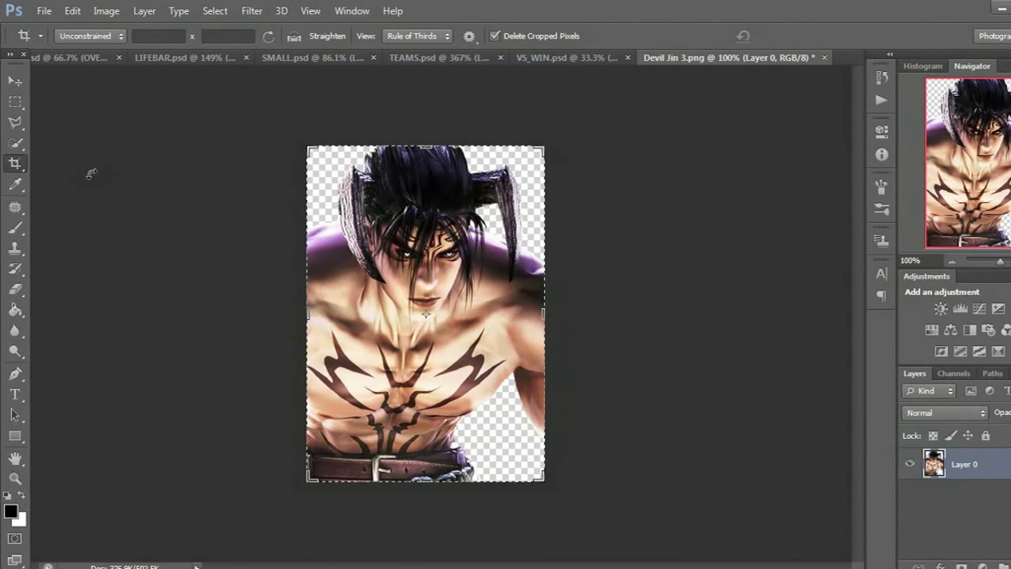
{"action": "left_click", "coordinate": [24, 79]}
{"action": "left_click_drag", "start_coordinate": [461, 239], "coordinate": [500, 198]}
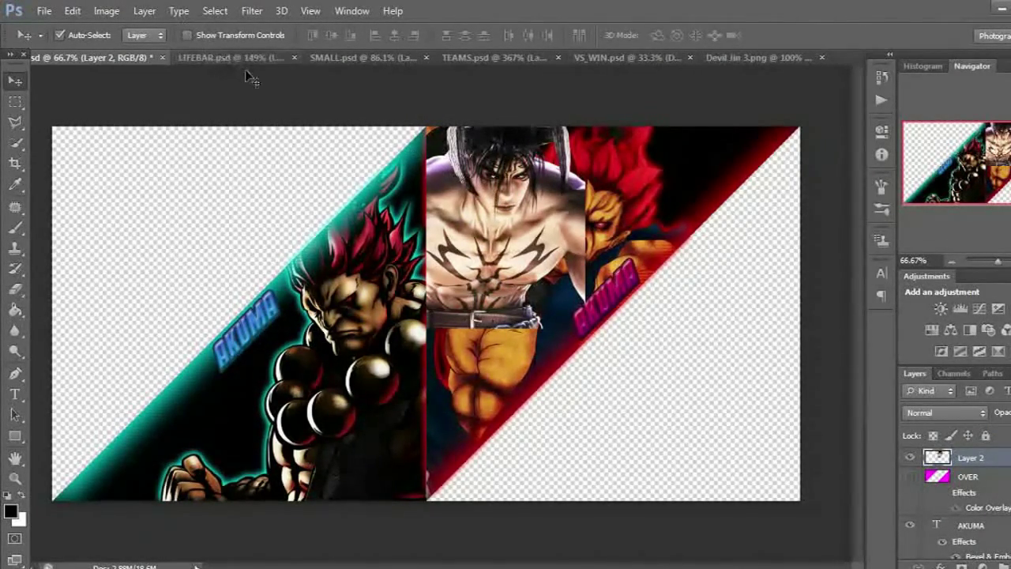
Undo the placement of the cropped Devil Jin image in the banner.
{"action": "key", "text": "ctrl+alt+z"}
{"action": "key", "text": "ctrl+alt+z"}
{"action": "key", "text": "ctrl+alt+z"}
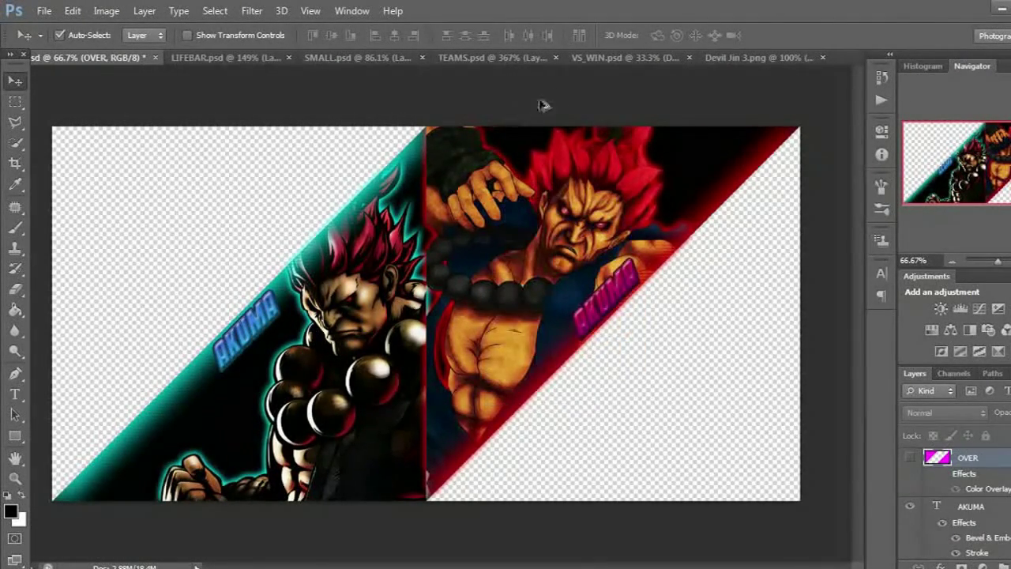
Crop the Devil Jin image at full height to the head, torso and the tattooed arm.
{"action": "left_click", "coordinate": [719, 59]}
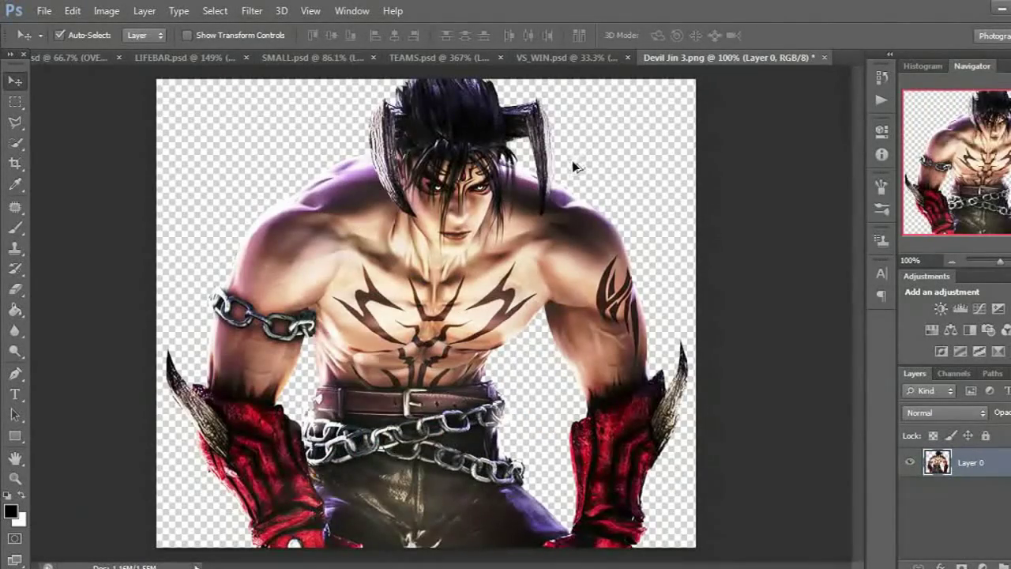
{"action": "left_click", "coordinate": [15, 163]}
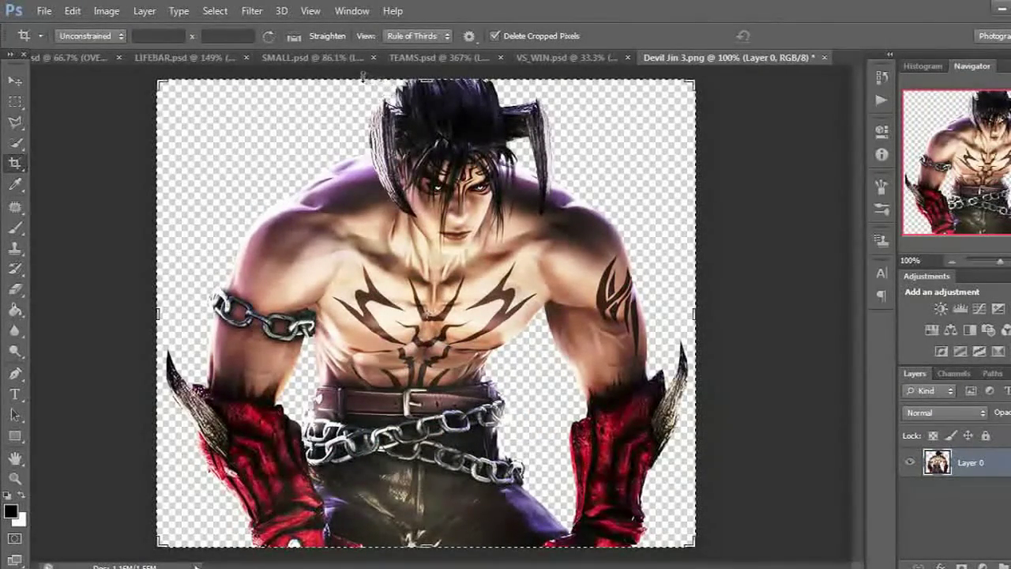
{"action": "mouse_move", "coordinate": [362, 79]}
{"action": "left_mouse_down"}
{"action": "mouse_move", "coordinate": [387, 134]}
{"action": "mouse_move", "coordinate": [473, 481]}
{"action": "mouse_move", "coordinate": [553, 537]}
{"action": "mouse_move", "coordinate": [632, 556]}
{"action": "left_mouse_up"}
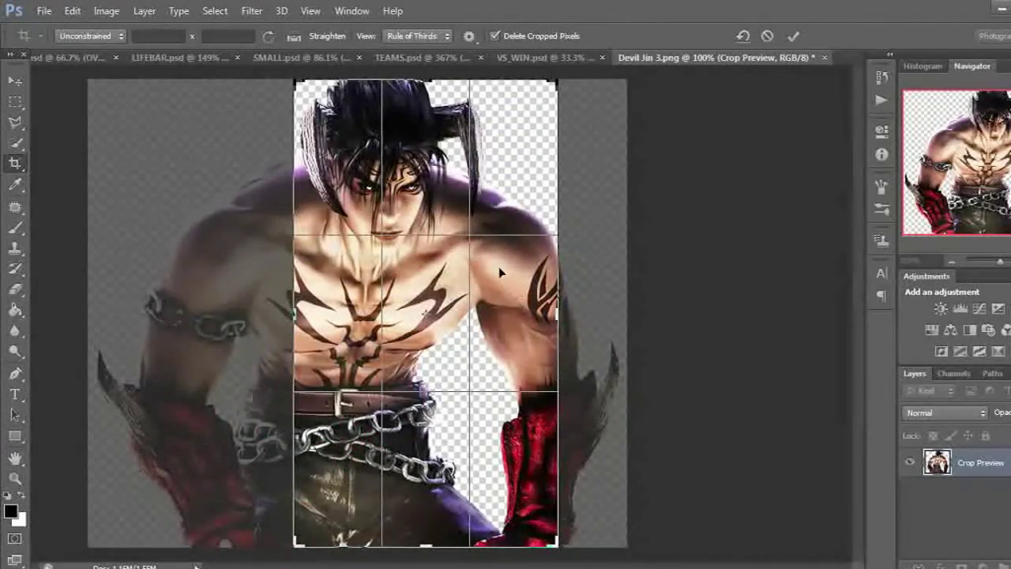
{"action": "key", "text": "Return"}
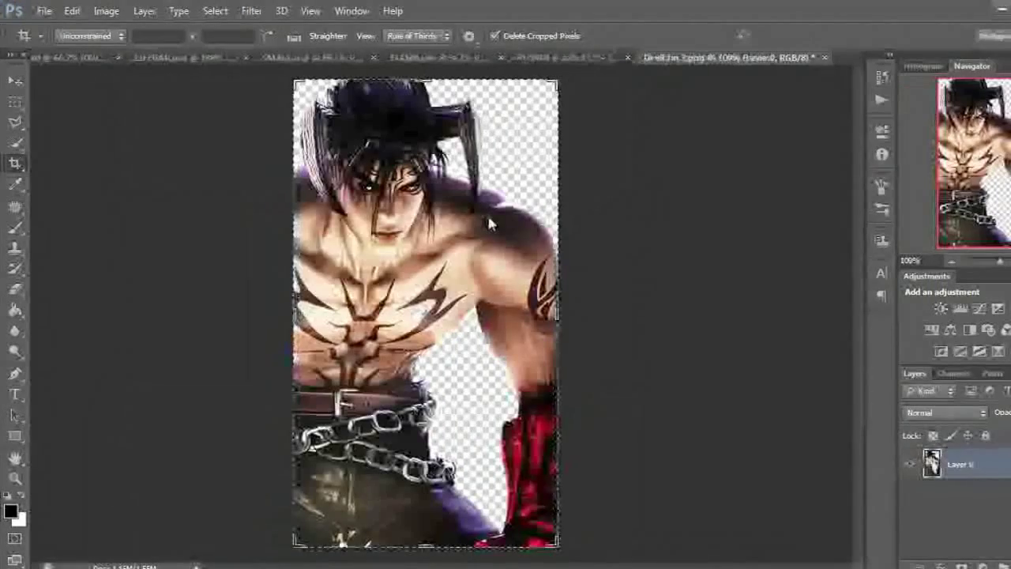
Move the cropped Devil Jin art onto the banner's red half and reorder its layer to directly above ART P1.
{"action": "left_click", "coordinate": [15, 83]}
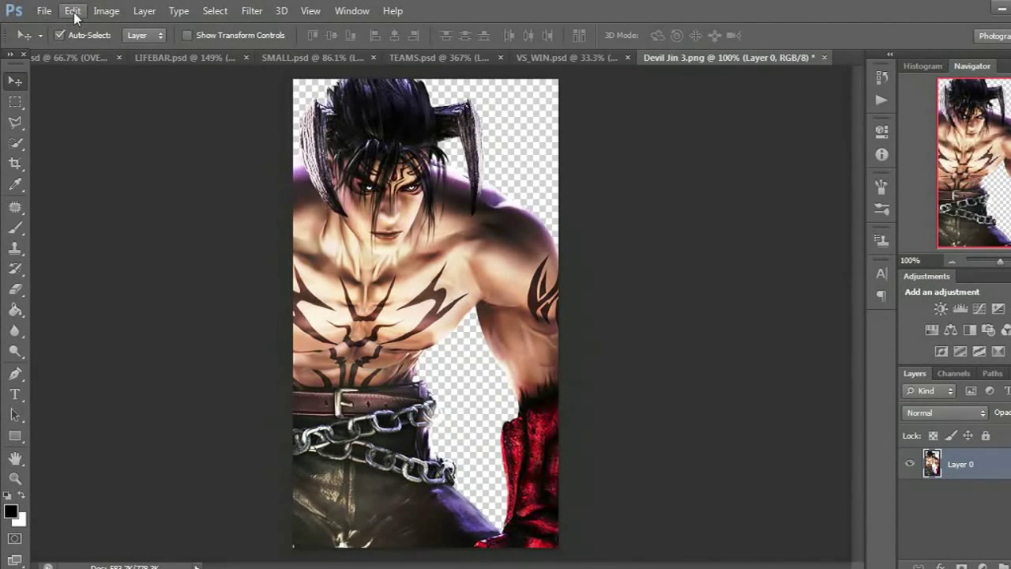
{"action": "left_click_drag", "start_coordinate": [349, 222], "coordinate": [492, 227]}
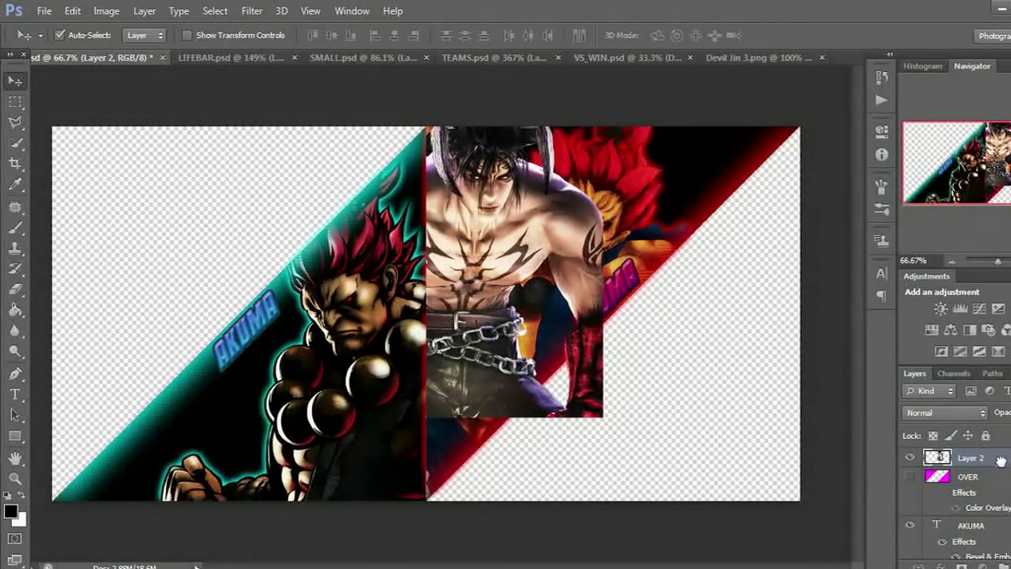
{"action": "scroll", "coordinate": [998, 544], "scroll_direction": "down", "scroll_amount": 3}
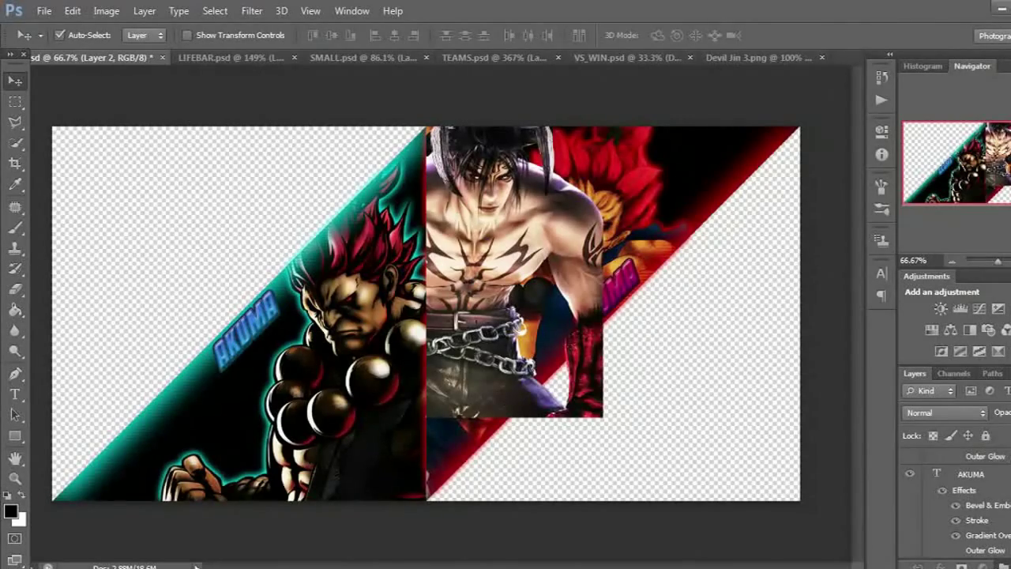
{"action": "scroll", "coordinate": [955, 506], "scroll_direction": "down", "scroll_amount": 5}
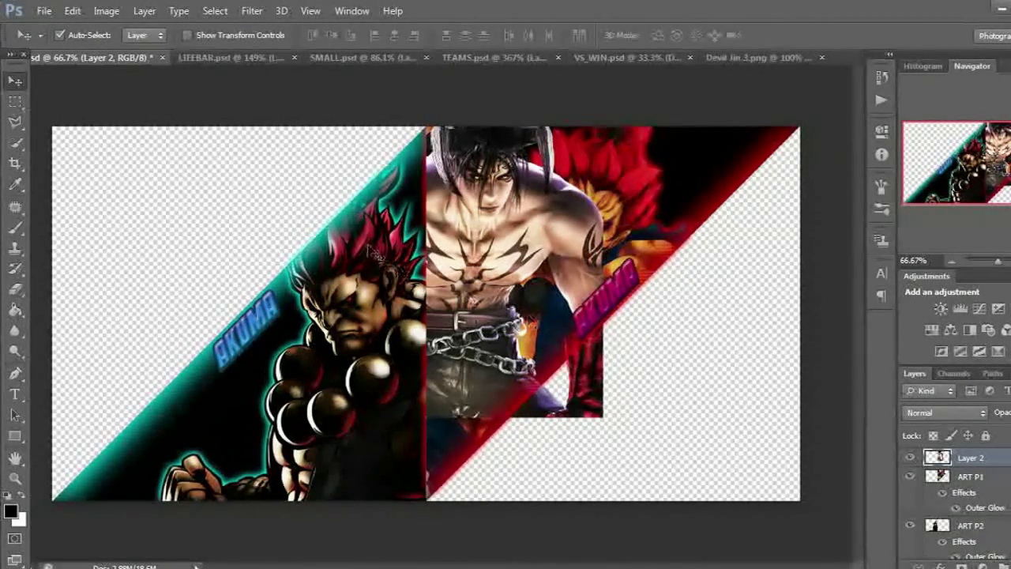
Scale the Devil Jin layer to 125.89% width and 126.98% height so it reaches the banner's lower edge.
{"action": "left_click", "coordinate": [71, 12]}
{"action": "mouse_move", "coordinate": [156, 306]}
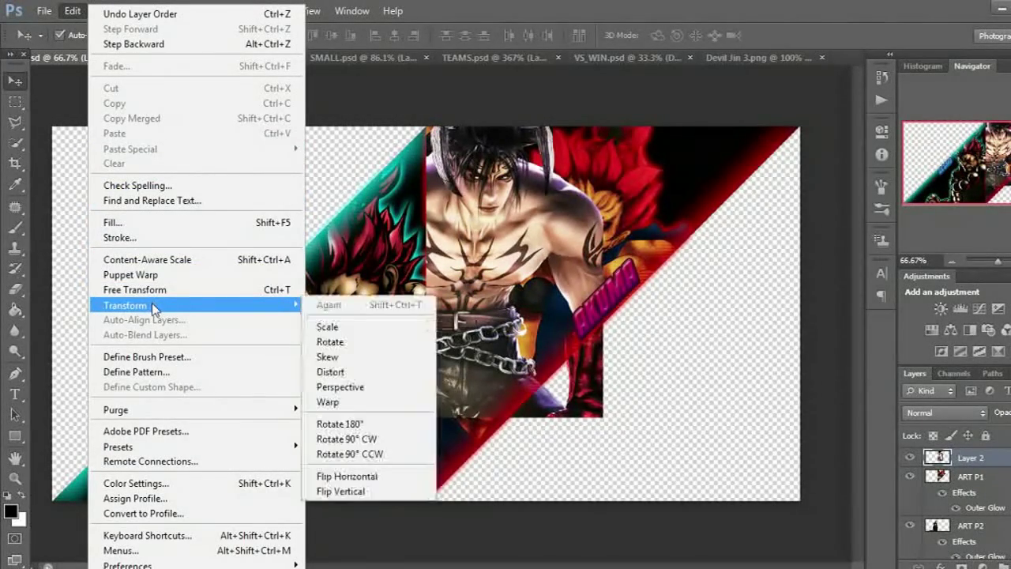
{"action": "left_click", "coordinate": [387, 327]}
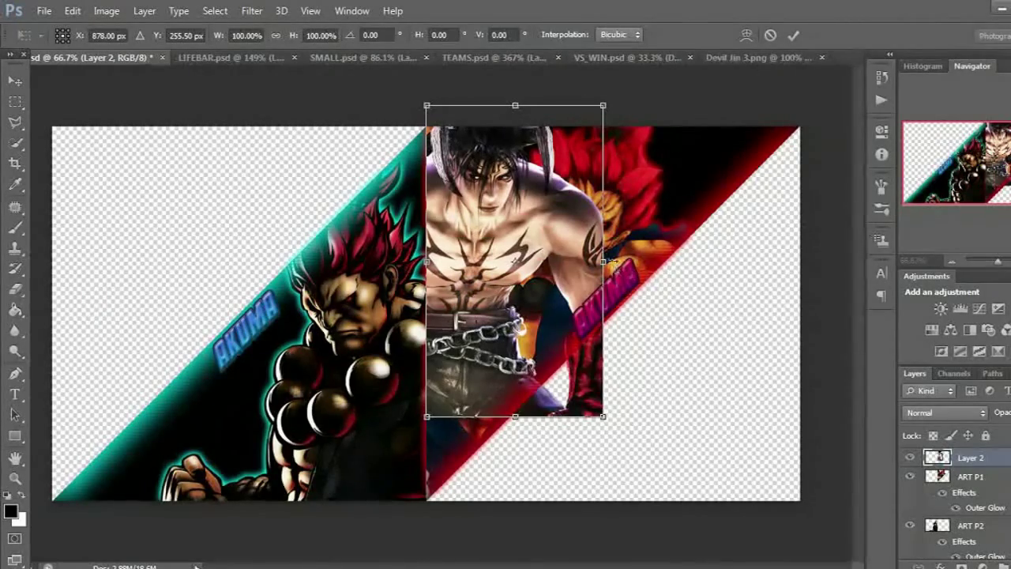
{"action": "left_click_drag", "start_coordinate": [603, 260], "coordinate": [648, 260]}
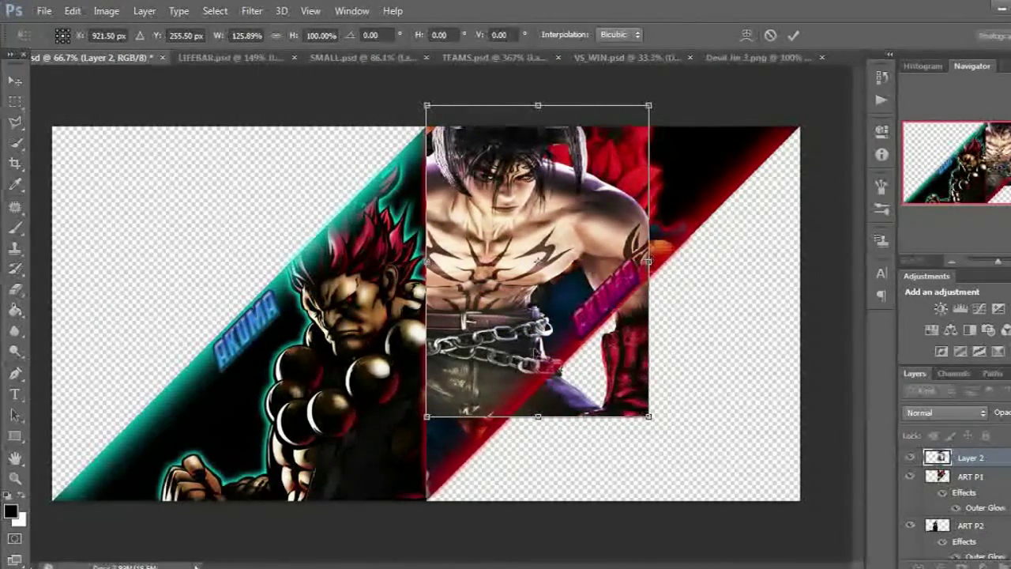
{"action": "left_click_drag", "start_coordinate": [541, 441], "coordinate": [536, 500]}
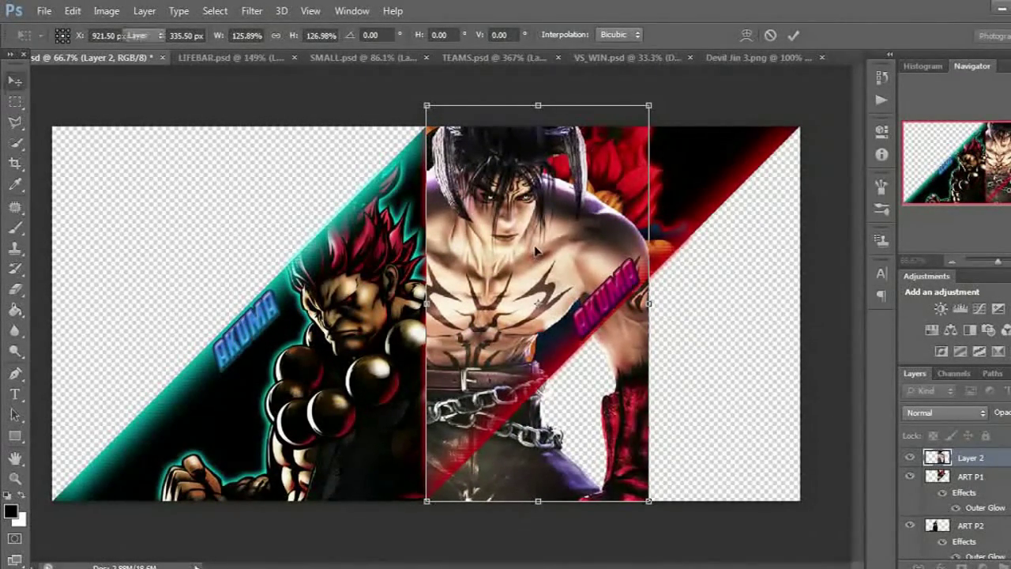
{"action": "key", "text": "Return"}
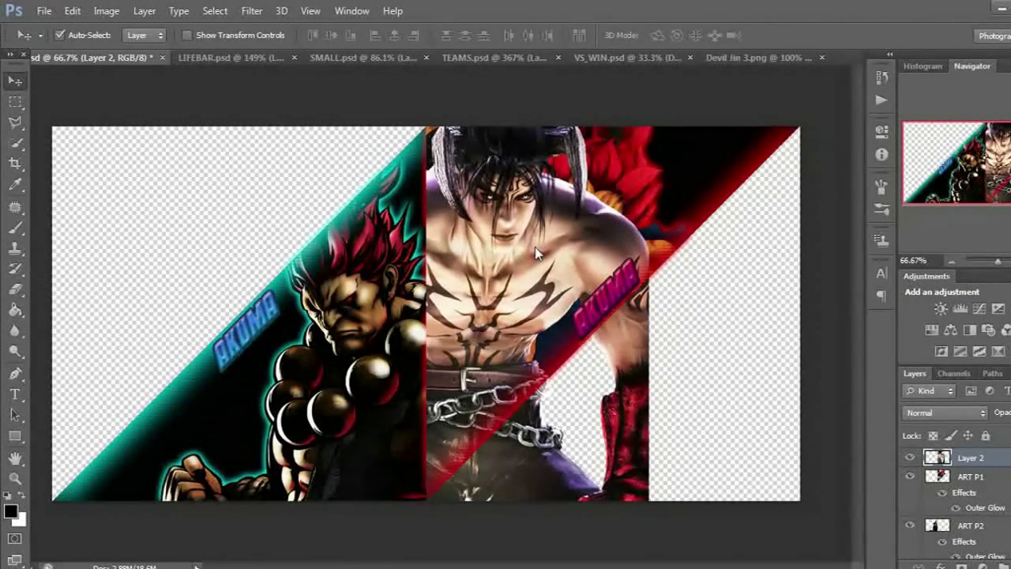
Erase the Devil Jin art outside the banner's red diagonal border with the Eraser at 100% opacity.
{"action": "left_click", "coordinate": [15, 288]}
{"action": "left_click", "coordinate": [271, 36]}
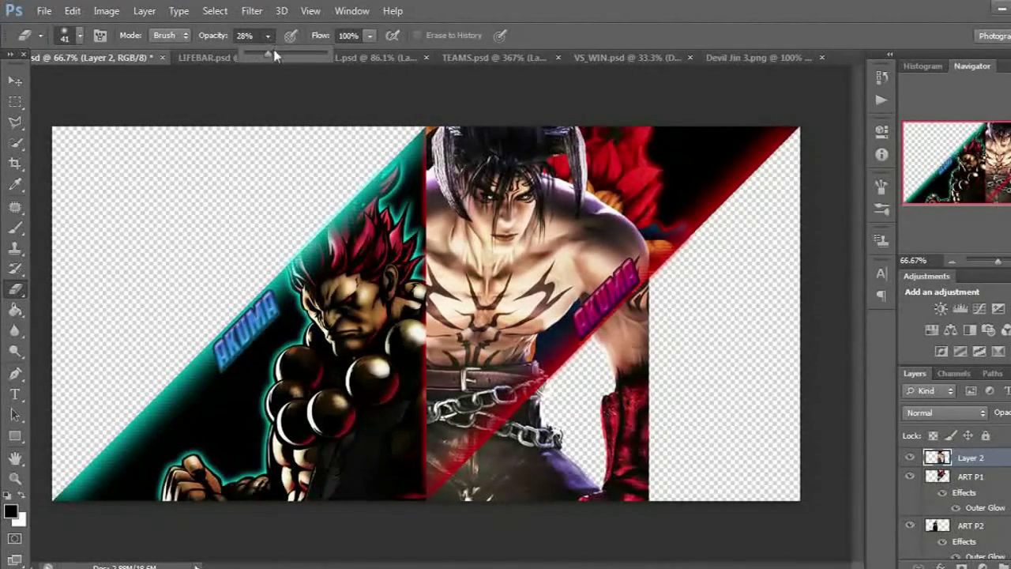
{"action": "left_click_drag", "start_coordinate": [268, 62], "coordinate": [274, 55]}
{"action": "left_click", "coordinate": [655, 323]}
{"action": "mouse_move", "coordinate": [655, 320]}
{"action": "left_mouse_down"}
{"action": "mouse_move", "coordinate": [636, 497]}
{"action": "mouse_move", "coordinate": [669, 479]}
{"action": "left_mouse_up"}
{"action": "mouse_move", "coordinate": [654, 296]}
{"action": "left_mouse_down"}
{"action": "mouse_move", "coordinate": [613, 486]}
{"action": "mouse_move", "coordinate": [645, 425]}
{"action": "mouse_move", "coordinate": [651, 500]}
{"action": "mouse_move", "coordinate": [657, 395]}
{"action": "mouse_move", "coordinate": [643, 346]}
{"action": "mouse_move", "coordinate": [628, 431]}
{"action": "mouse_move", "coordinate": [647, 453]}
{"action": "mouse_move", "coordinate": [617, 491]}
{"action": "mouse_move", "coordinate": [452, 513]}
{"action": "mouse_move", "coordinate": [637, 497]}
{"action": "mouse_move", "coordinate": [558, 509]}
{"action": "mouse_move", "coordinate": [643, 397]}
{"action": "mouse_move", "coordinate": [647, 418]}
{"action": "mouse_move", "coordinate": [633, 442]}
{"action": "mouse_move", "coordinate": [648, 395]}
{"action": "mouse_move", "coordinate": [605, 452]}
{"action": "mouse_move", "coordinate": [629, 380]}
{"action": "mouse_move", "coordinate": [596, 446]}
{"action": "mouse_move", "coordinate": [617, 379]}
{"action": "mouse_move", "coordinate": [592, 432]}
{"action": "mouse_move", "coordinate": [610, 465]}
{"action": "mouse_move", "coordinate": [580, 493]}
{"action": "mouse_move", "coordinate": [590, 488]}
{"action": "mouse_move", "coordinate": [567, 475]}
{"action": "mouse_move", "coordinate": [476, 499]}
{"action": "mouse_move", "coordinate": [538, 502]}
{"action": "mouse_move", "coordinate": [587, 455]}
{"action": "mouse_move", "coordinate": [445, 506]}
{"action": "mouse_move", "coordinate": [538, 489]}
{"action": "mouse_move", "coordinate": [571, 450]}
{"action": "mouse_move", "coordinate": [487, 475]}
{"action": "mouse_move", "coordinate": [453, 501]}
{"action": "mouse_move", "coordinate": [541, 472]}
{"action": "mouse_move", "coordinate": [564, 442]}
{"action": "mouse_move", "coordinate": [527, 451]}
{"action": "mouse_move", "coordinate": [441, 507]}
{"action": "mouse_move", "coordinate": [499, 459]}
{"action": "left_mouse_up"}
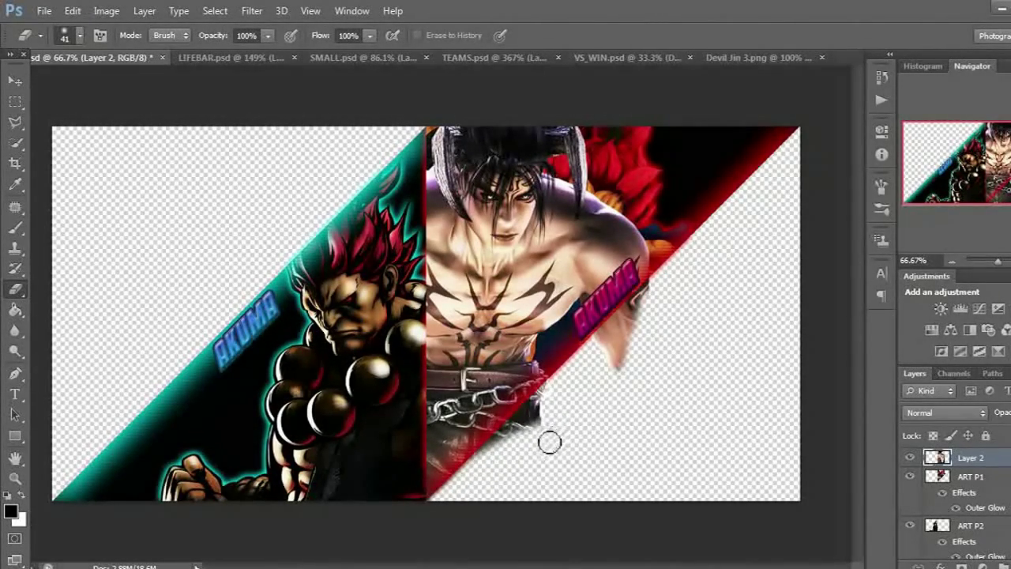
{"action": "mouse_move", "coordinate": [512, 445]}
{"action": "left_mouse_down"}
{"action": "mouse_move", "coordinate": [474, 470]}
{"action": "mouse_move", "coordinate": [542, 422]}
{"action": "left_mouse_up"}
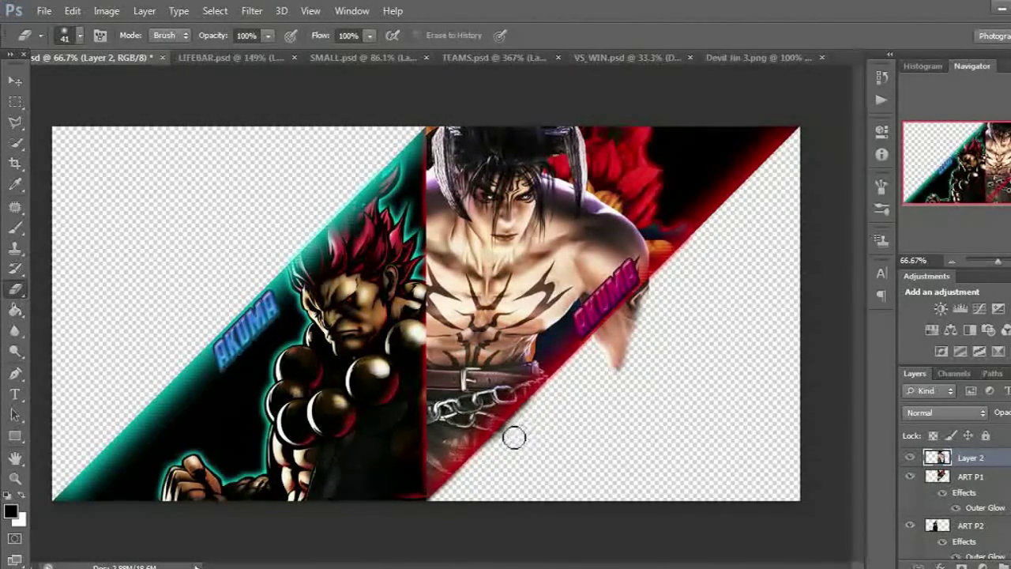
{"action": "mouse_move", "coordinate": [518, 428]}
{"action": "left_mouse_down"}
{"action": "mouse_move", "coordinate": [545, 402]}
{"action": "mouse_move", "coordinate": [484, 460]}
{"action": "left_mouse_up"}
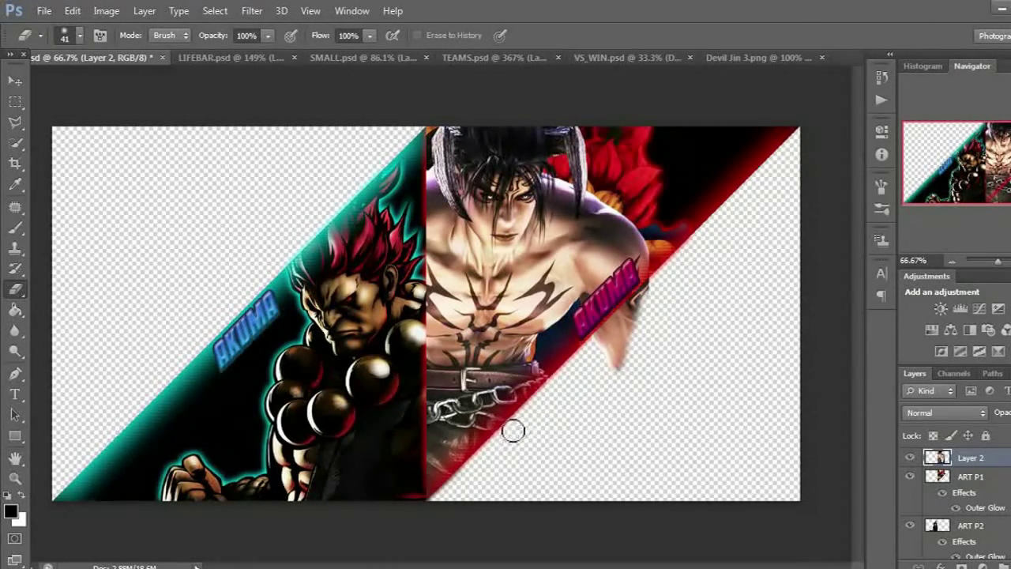
{"action": "mouse_move", "coordinate": [558, 390]}
{"action": "left_mouse_down"}
{"action": "mouse_move", "coordinate": [626, 358]}
{"action": "mouse_move", "coordinate": [642, 329]}
{"action": "mouse_move", "coordinate": [624, 400]}
{"action": "mouse_move", "coordinate": [656, 294]}
{"action": "mouse_move", "coordinate": [613, 394]}
{"action": "mouse_move", "coordinate": [638, 307]}
{"action": "mouse_move", "coordinate": [656, 296]}
{"action": "mouse_move", "coordinate": [610, 368]}
{"action": "mouse_move", "coordinate": [652, 295]}
{"action": "mouse_move", "coordinate": [600, 348]}
{"action": "mouse_move", "coordinate": [632, 313]}
{"action": "left_mouse_up"}
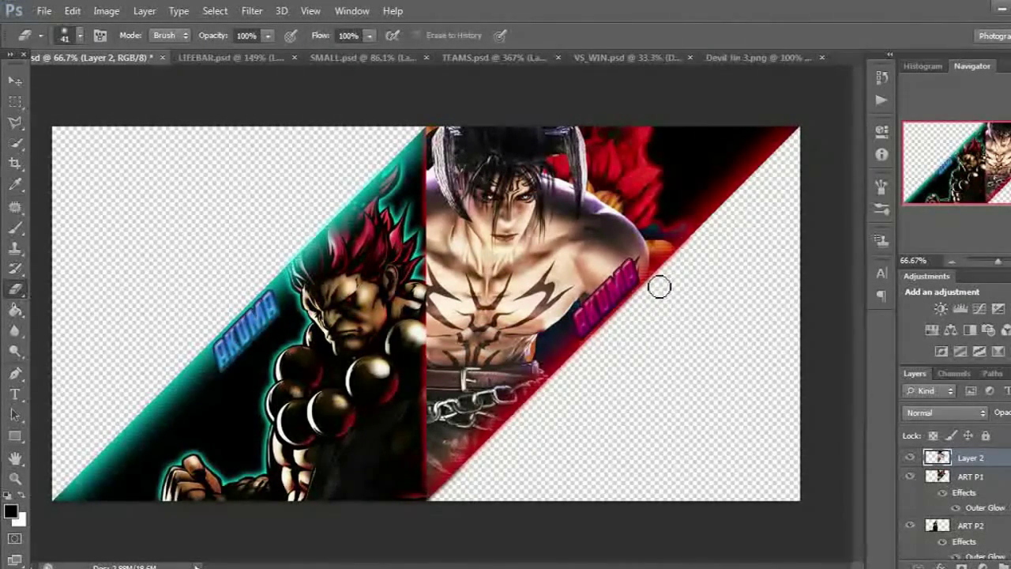
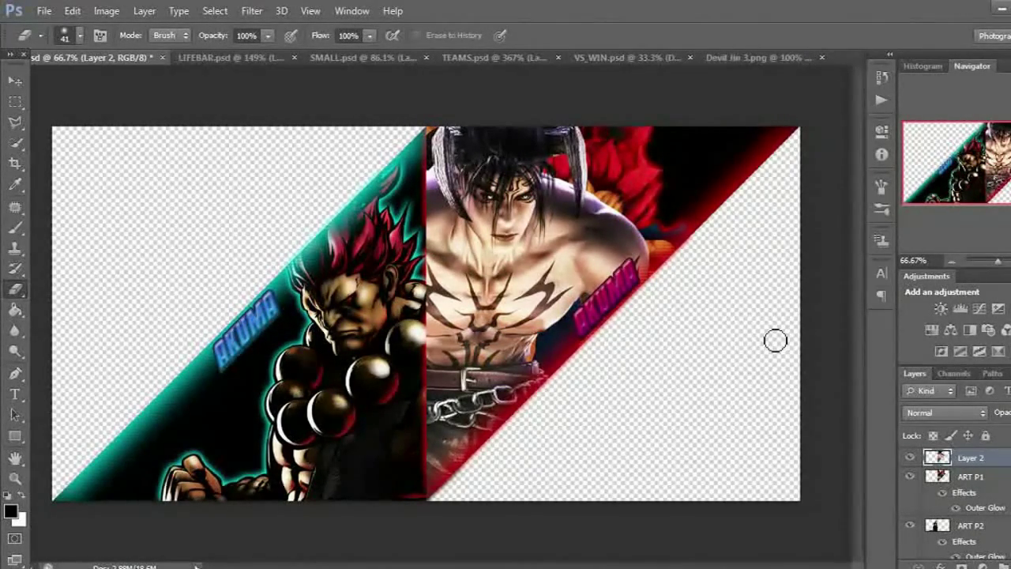
Copy the layer style from ART P1 to Layer 2 and hide the ART P1 layer.
{"action": "left_click", "coordinate": [993, 488]}
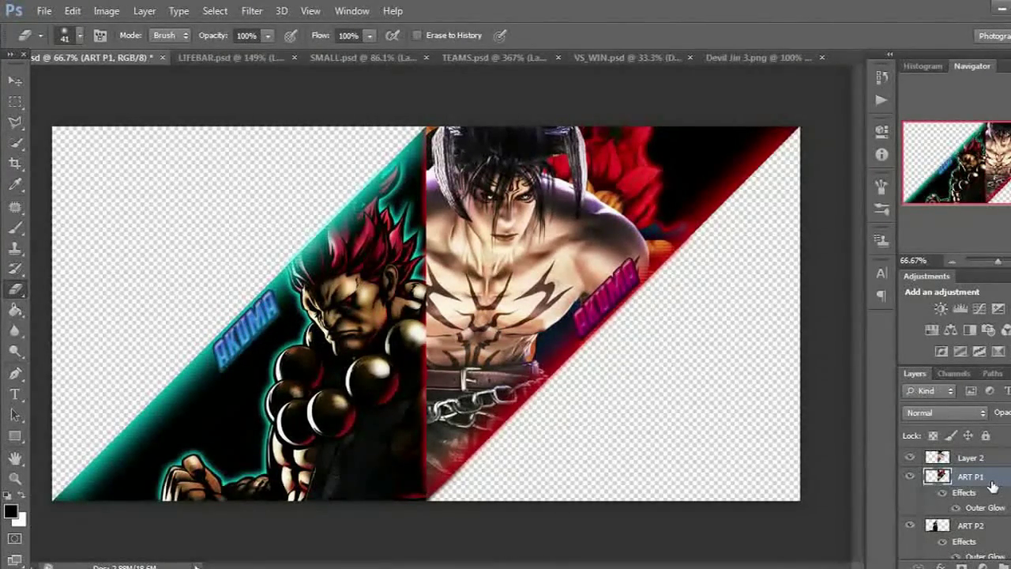
{"action": "right_click", "coordinate": [993, 487]}
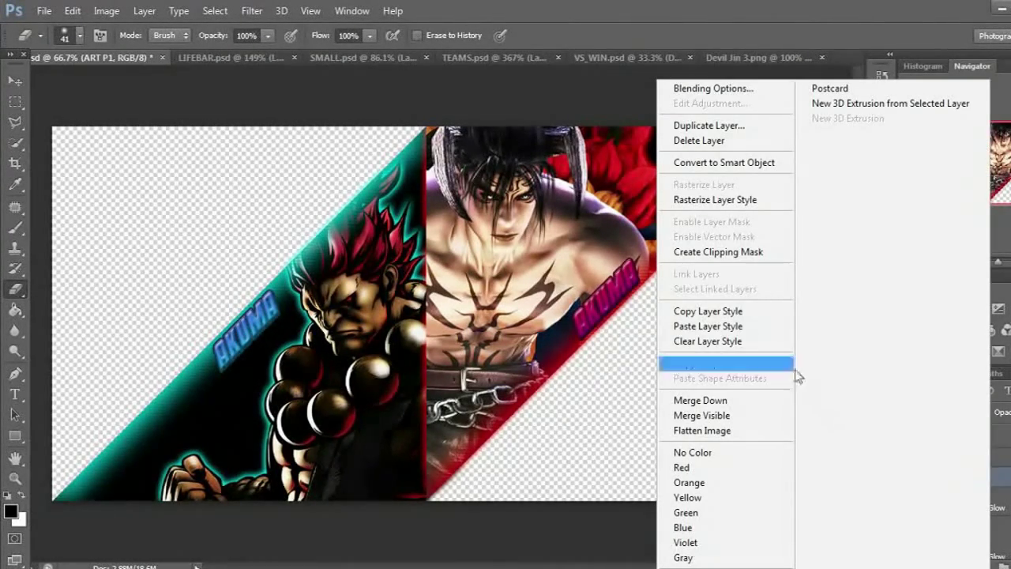
{"action": "left_click", "coordinate": [755, 318]}
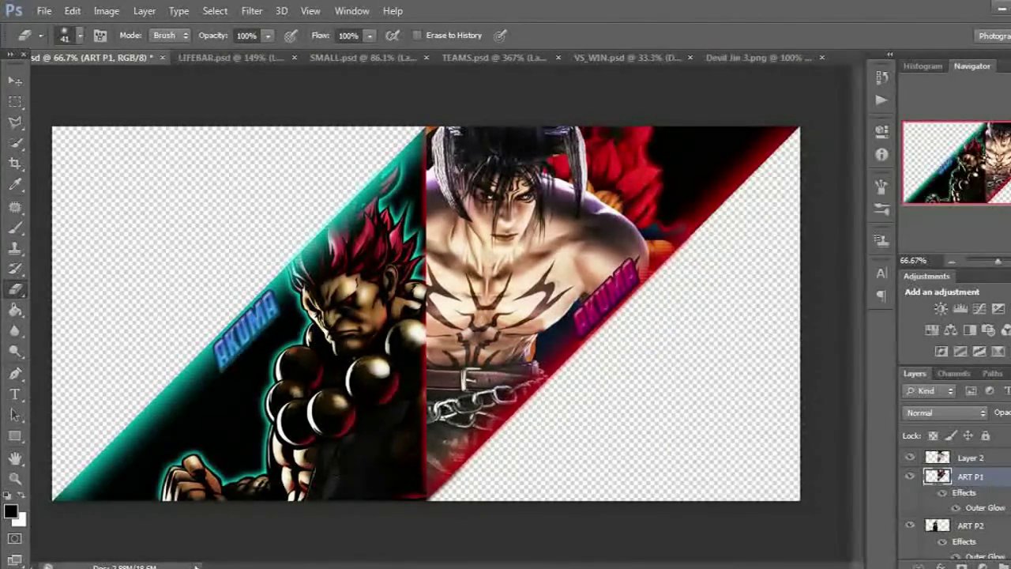
{"action": "right_click", "coordinate": [981, 462]}
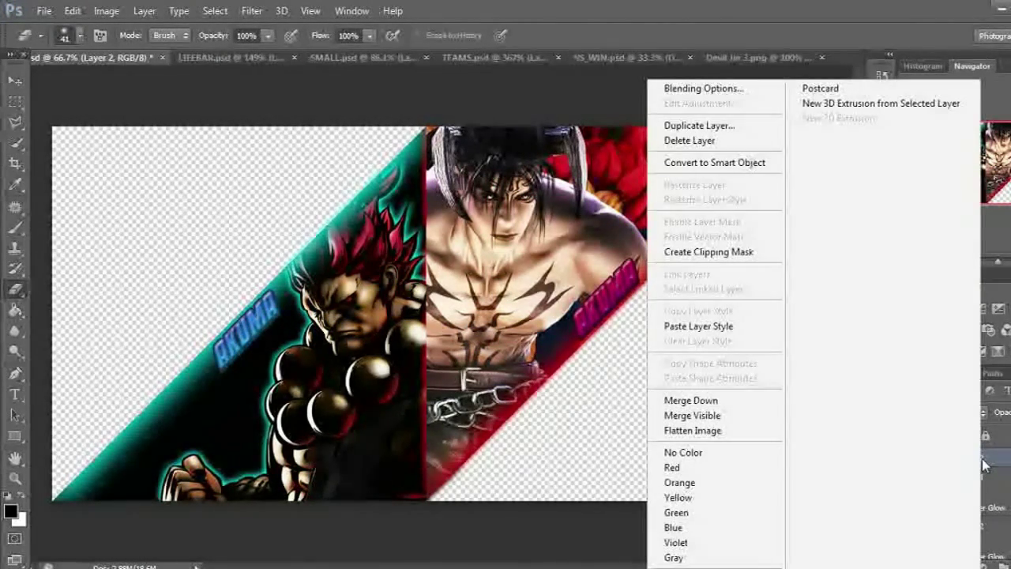
{"action": "left_click", "coordinate": [713, 329]}
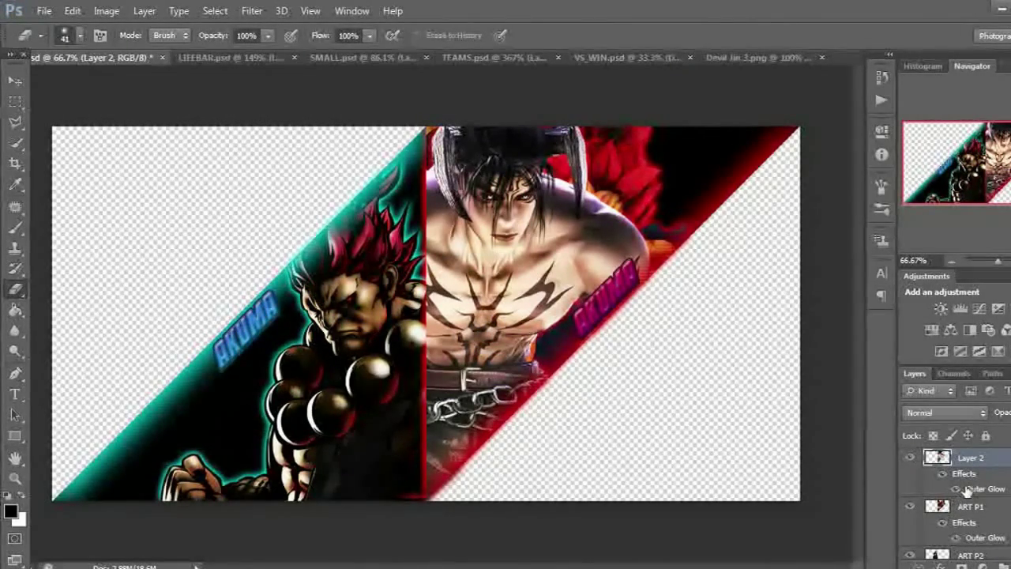
{"action": "left_click", "coordinate": [909, 509]}
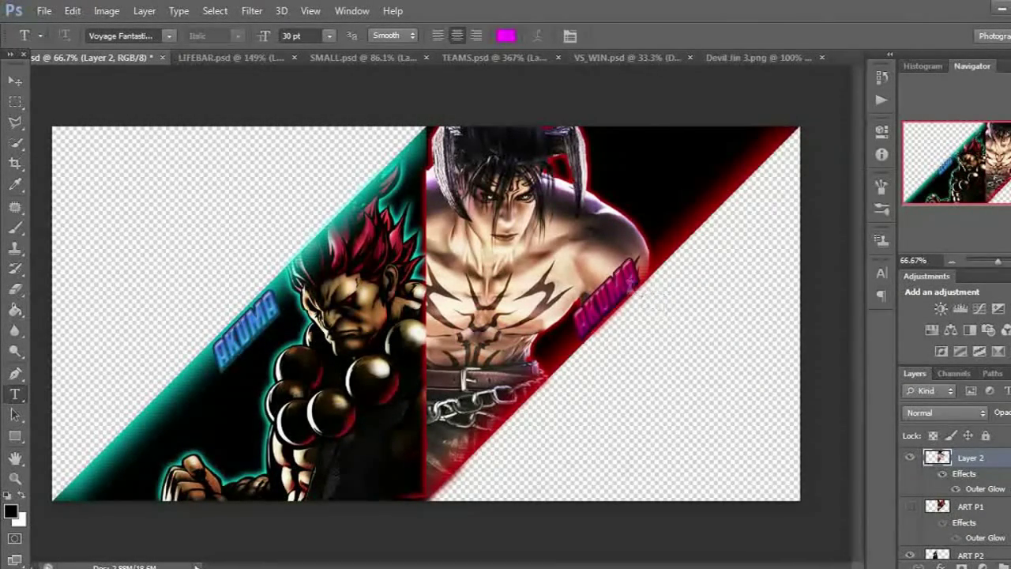
Replace the AKUMA name on the banner's red half with "Devil Jin".
{"action": "left_click", "coordinate": [614, 280]}
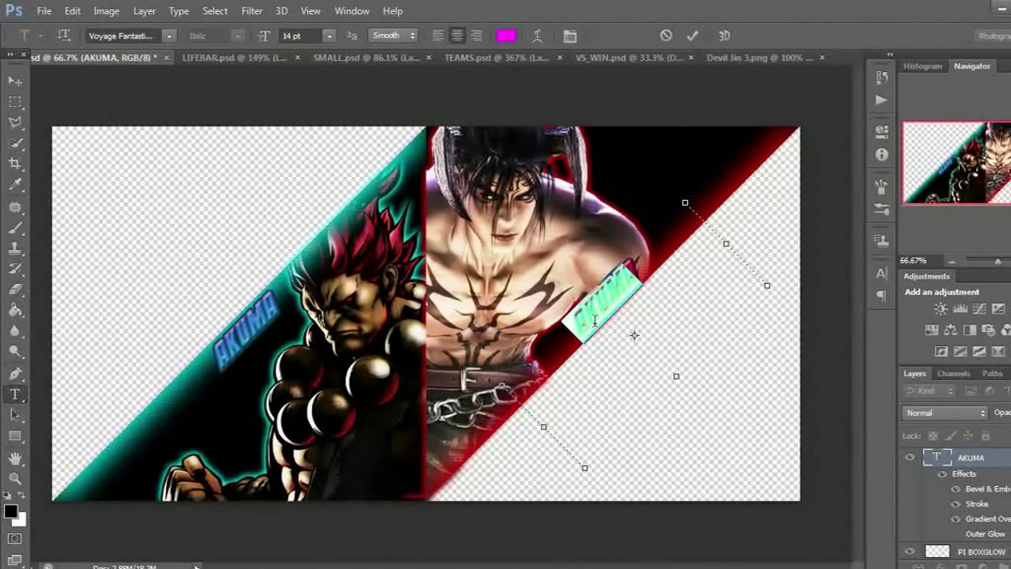
{"action": "type", "text": "Devil Jin"}
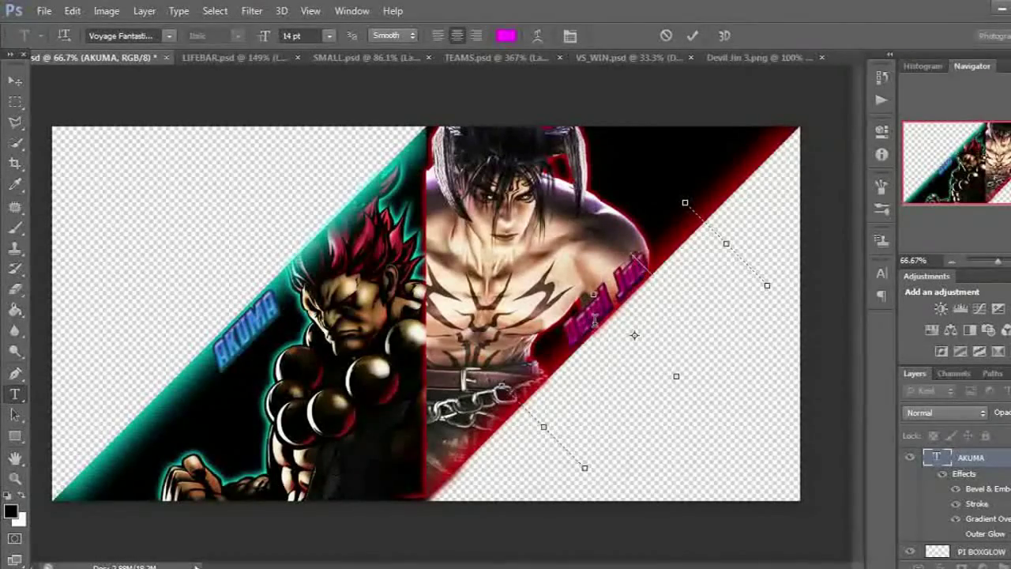
{"action": "key", "text": "BackSpace"}
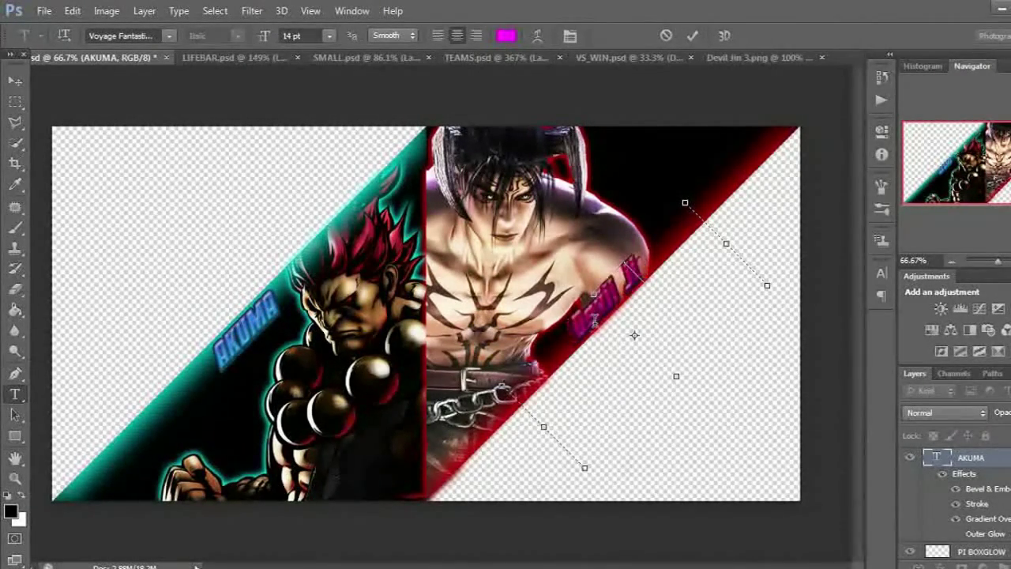
{"action": "type", "text": "n"}
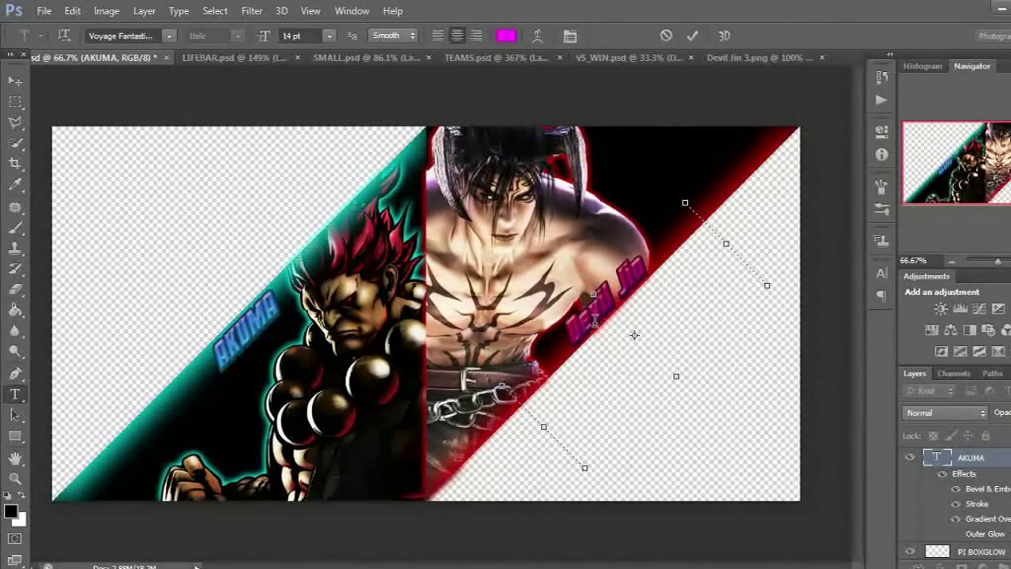
{"action": "left_click", "coordinate": [15, 81]}
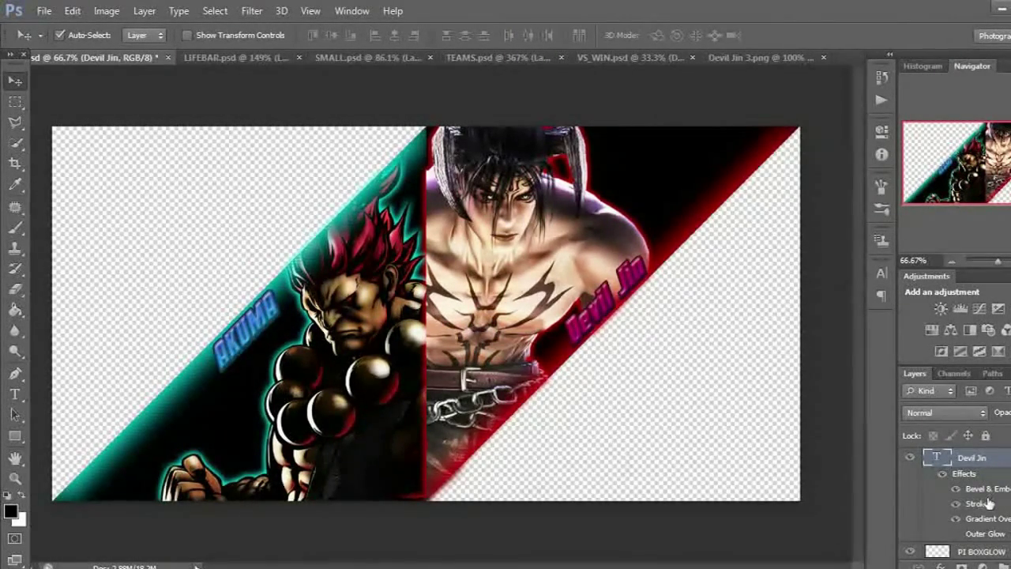
Close the Devil Jin 3.png document without saving its changes.
{"action": "scroll", "coordinate": [989, 503], "scroll_direction": "up", "scroll_amount": 1}
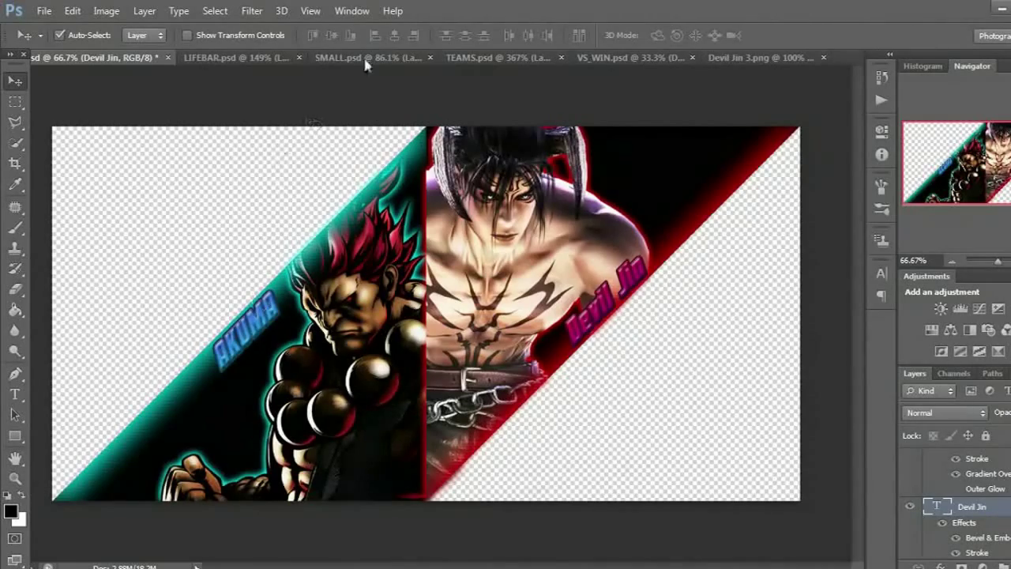
{"action": "left_click", "coordinate": [754, 58]}
{"action": "left_click", "coordinate": [823, 58]}
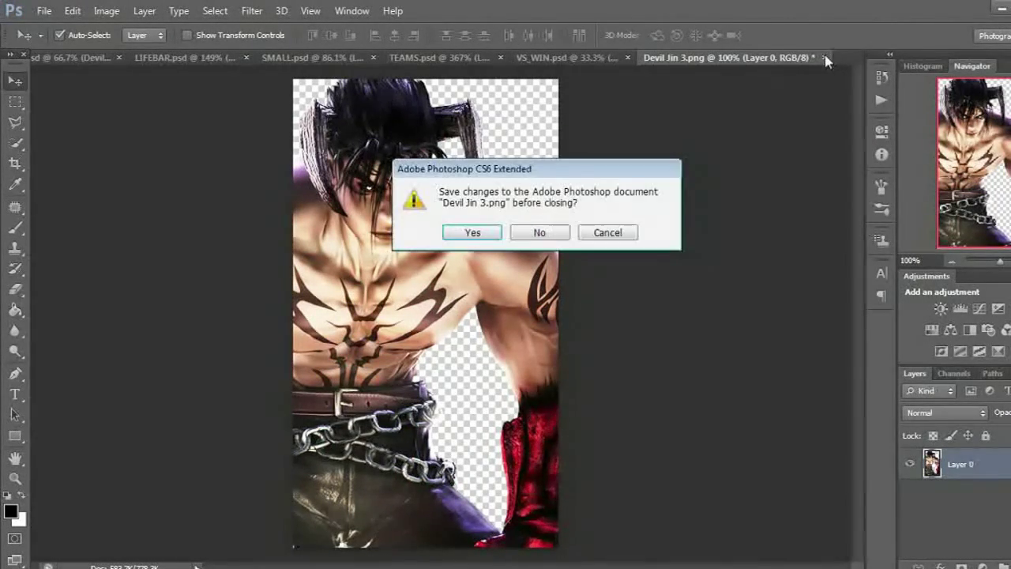
{"action": "left_click", "coordinate": [540, 232]}
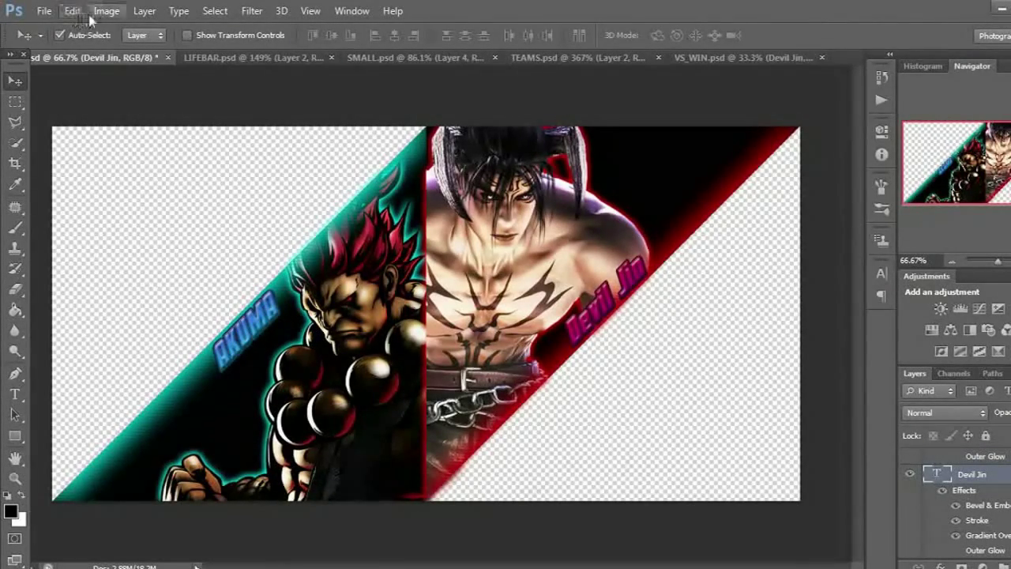
Open the winged Devil Jin image from the Namco folder.
{"action": "left_click", "coordinate": [45, 13]}
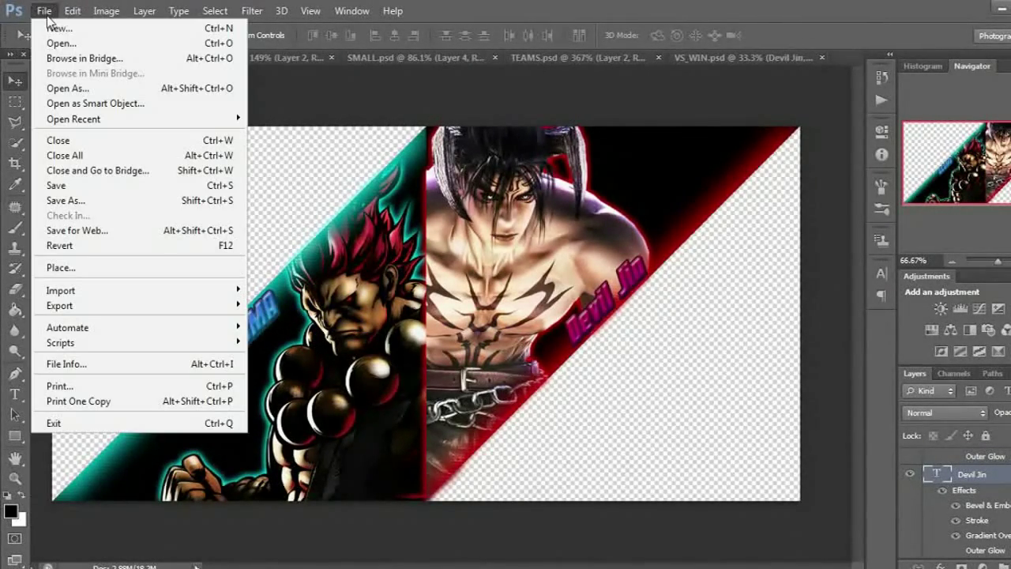
{"action": "left_click", "coordinate": [63, 43]}
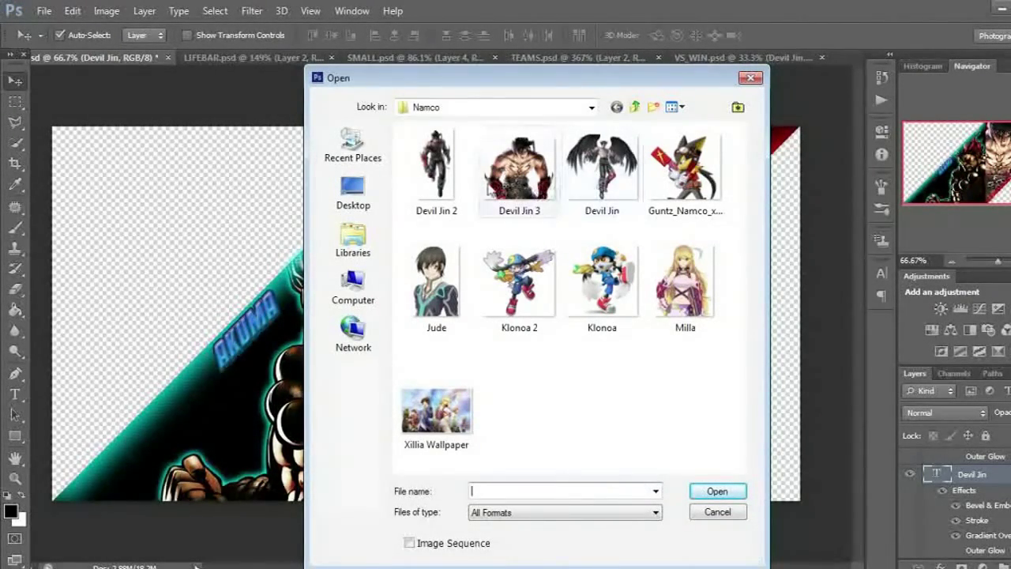
{"action": "double_click", "coordinate": [601, 184]}
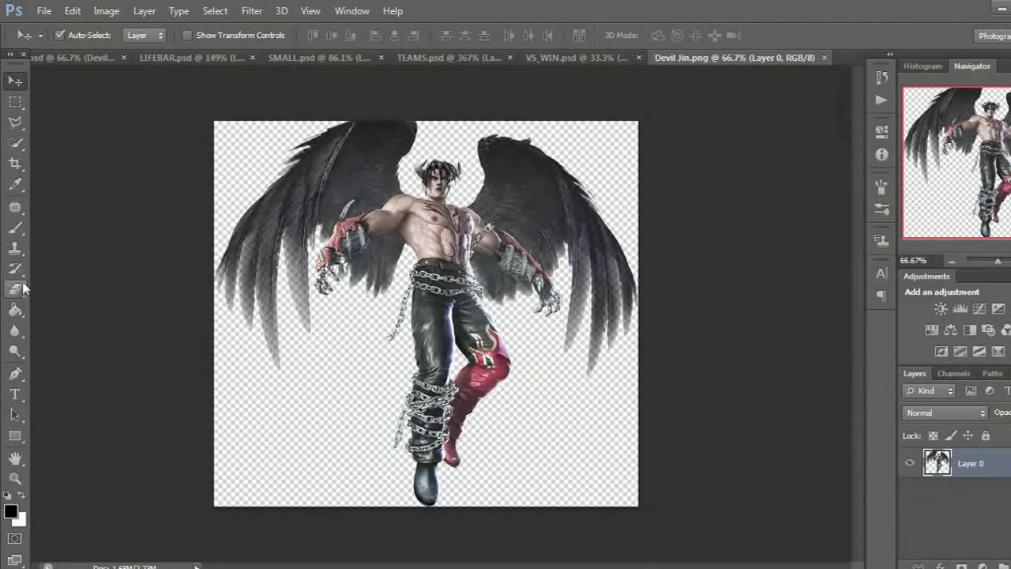
Crop Devil Jin.png to the fighter's head, torso and thighs, keeping only part of the wing behind his outstretched arm.
{"action": "left_click", "coordinate": [15, 163]}
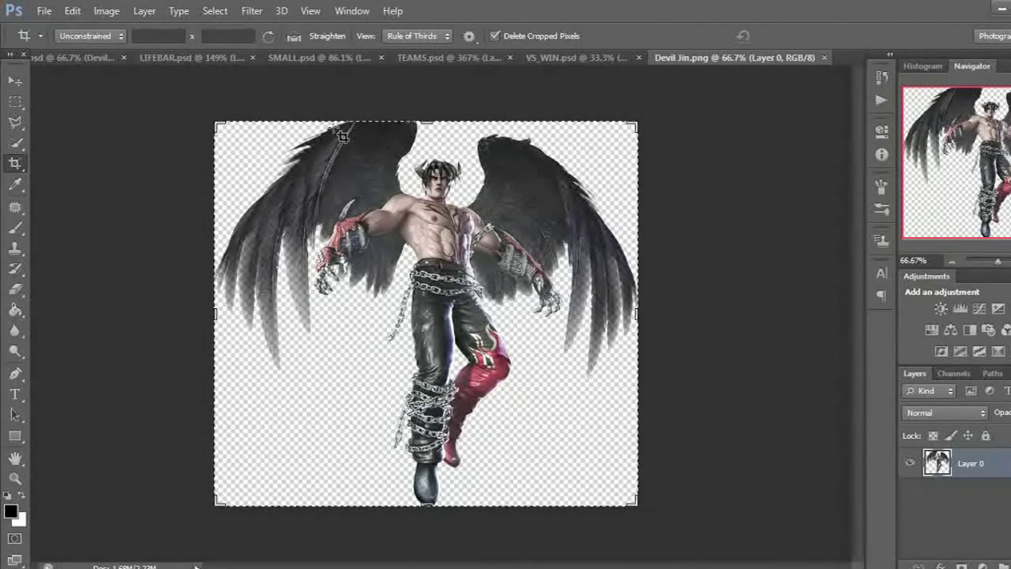
{"action": "left_click_drag", "start_coordinate": [346, 123], "coordinate": [461, 357]}
{"action": "left_click_drag", "start_coordinate": [474, 359], "coordinate": [472, 354]}
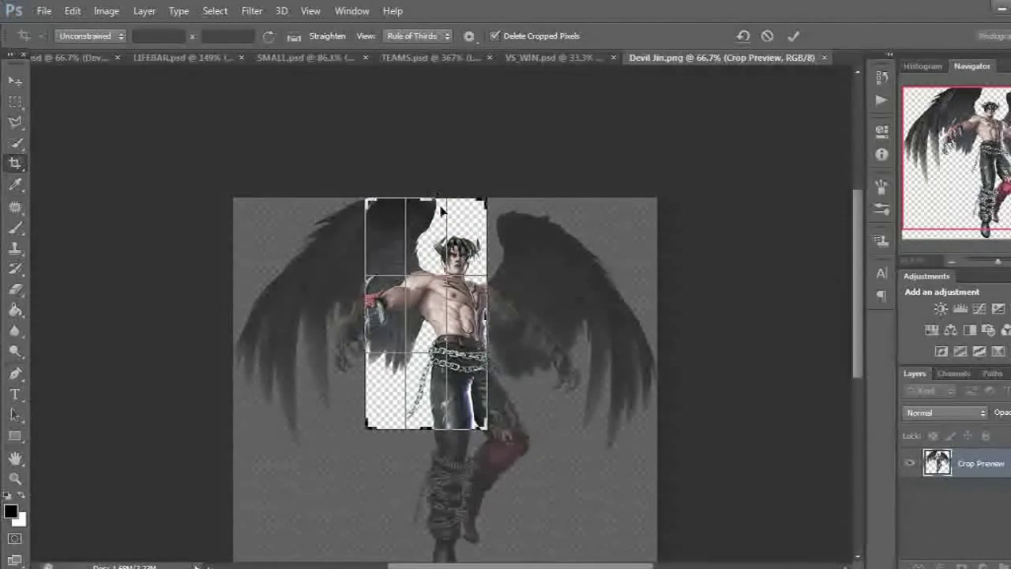
{"action": "key", "text": "Return"}
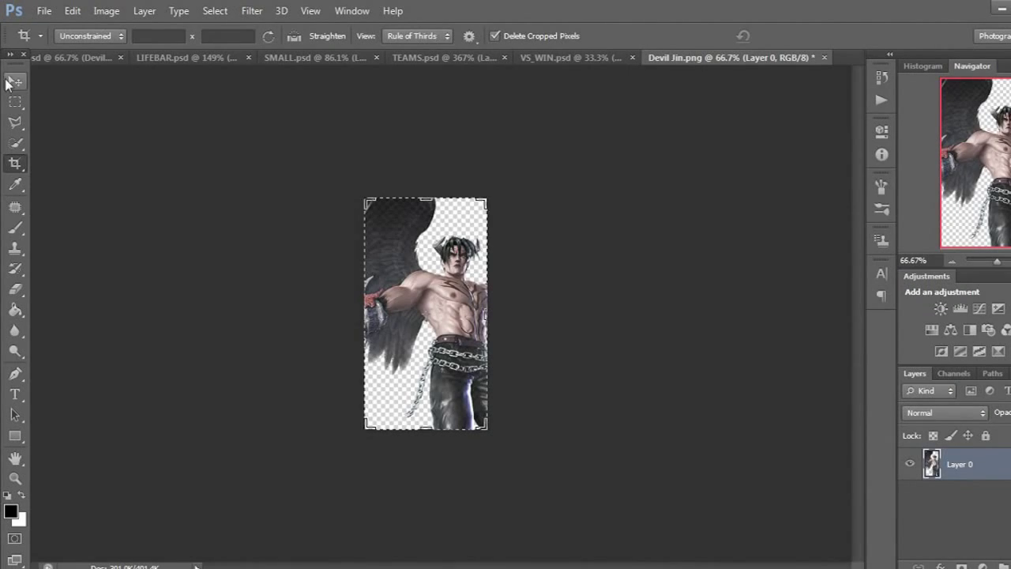
Copy the cropped Devil Jin image into the banner document, placing it on the teal half against the centre divider.
{"action": "left_click", "coordinate": [14, 82]}
{"action": "left_click_drag", "start_coordinate": [444, 282], "coordinate": [143, 126]}
{"action": "left_click_drag", "start_coordinate": [90, 66], "coordinate": [379, 247]}
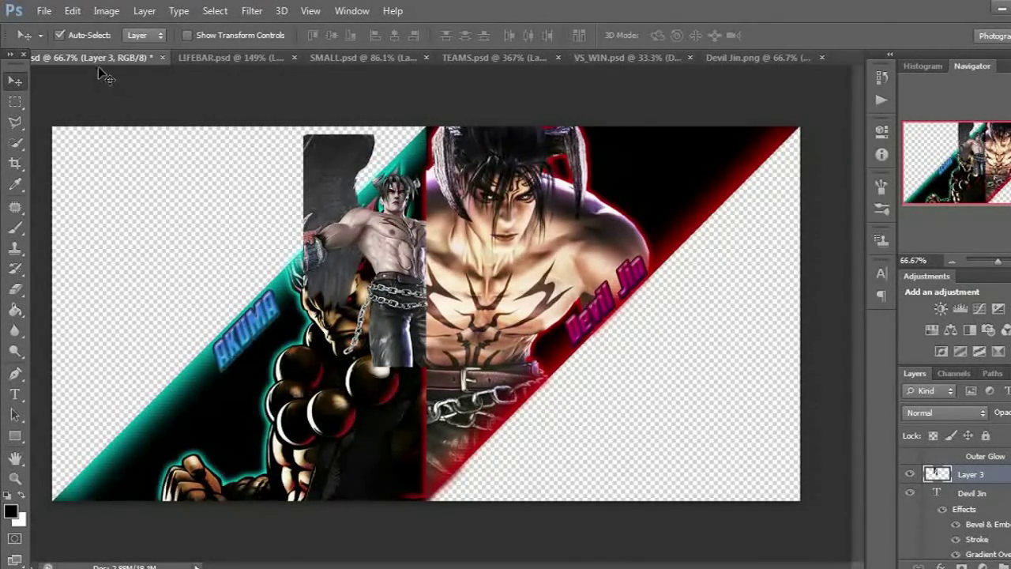
Try scaling the new Devil Jin layer to 233.91% width and 148.39% height, then delete that layer.
{"action": "left_click", "coordinate": [72, 10]}
{"action": "mouse_move", "coordinate": [191, 313]}
{"action": "left_click", "coordinate": [332, 327]}
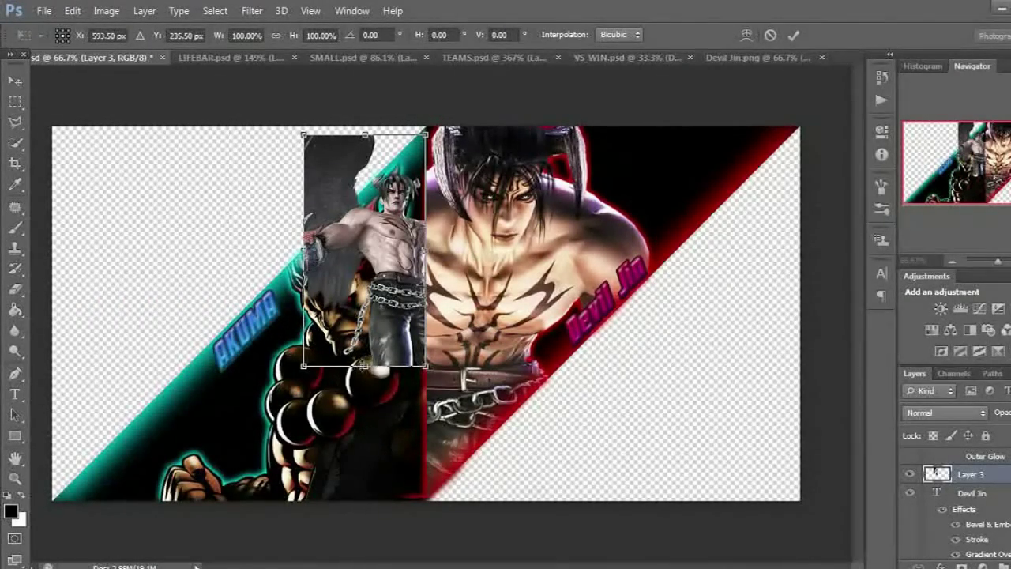
{"action": "left_click_drag", "start_coordinate": [362, 467], "coordinate": [364, 515]}
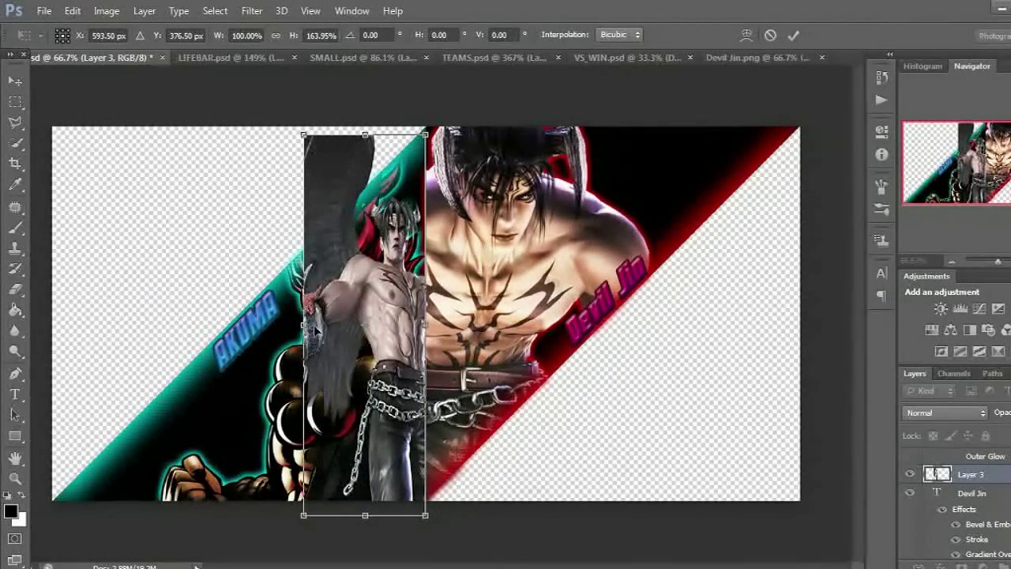
{"action": "left_click_drag", "start_coordinate": [303, 324], "coordinate": [140, 325]}
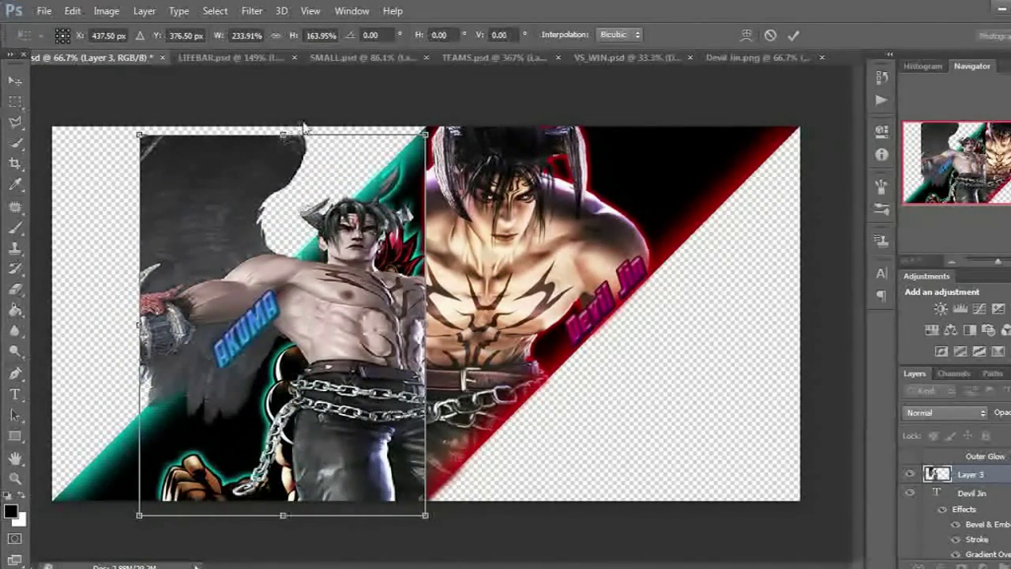
{"action": "left_click_drag", "start_coordinate": [283, 135], "coordinate": [286, 172]}
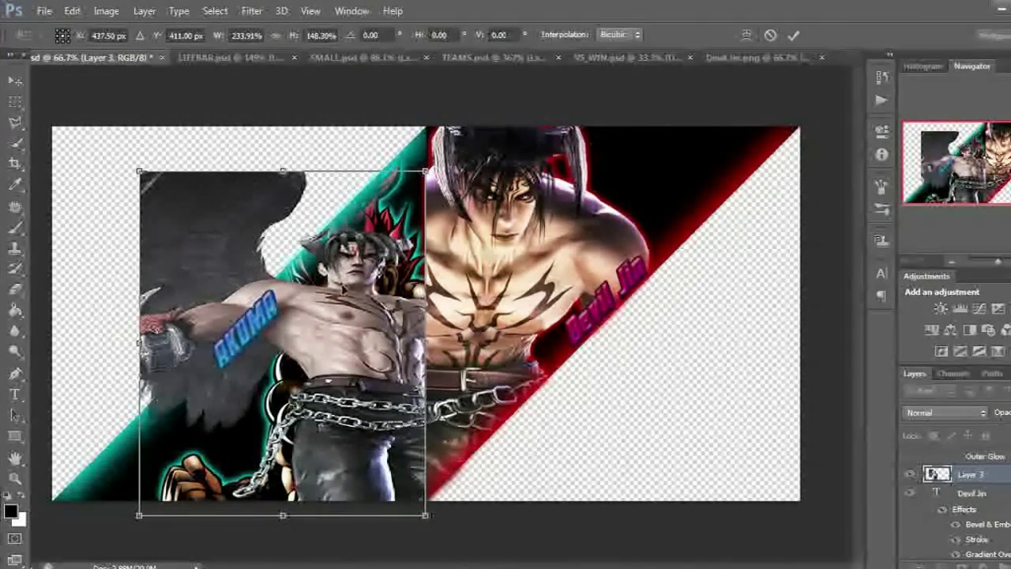
{"action": "key", "text": "Return"}
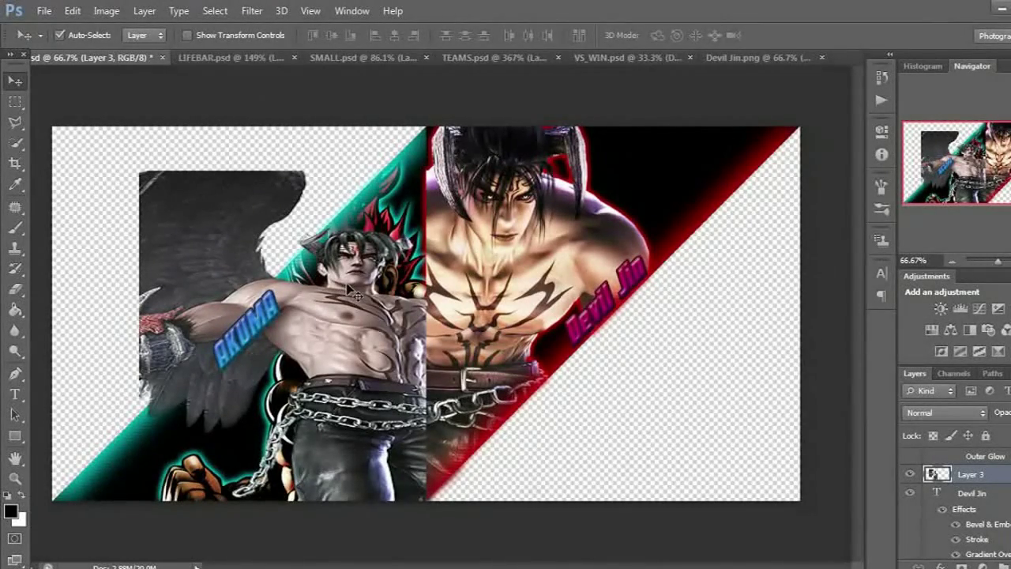
{"action": "key", "text": "Delete"}
Resize the cropped Devil Jin.png to a width of 400 pixels with proportions constrained.
{"action": "left_click", "coordinate": [770, 57]}
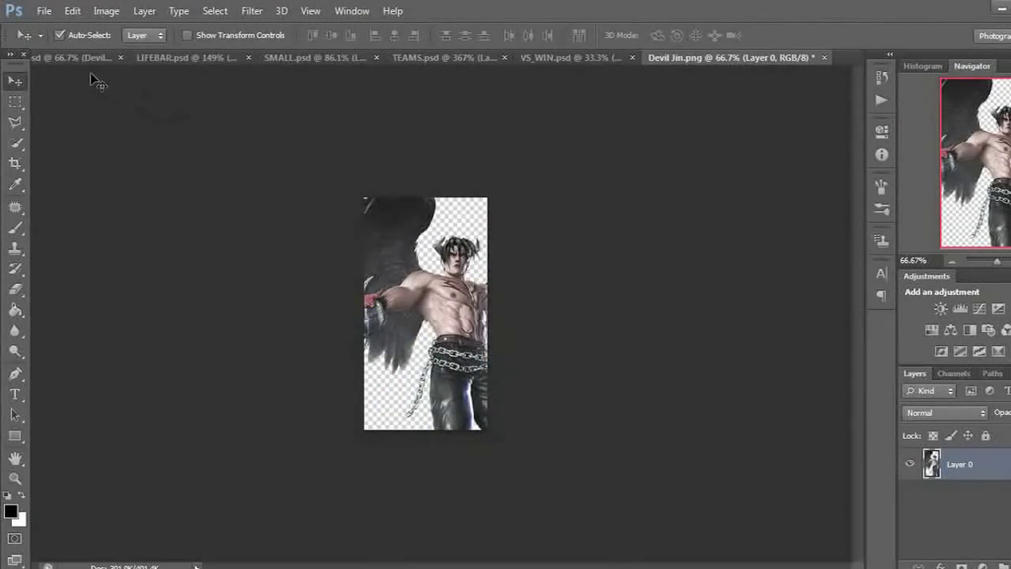
{"action": "left_click", "coordinate": [106, 11]}
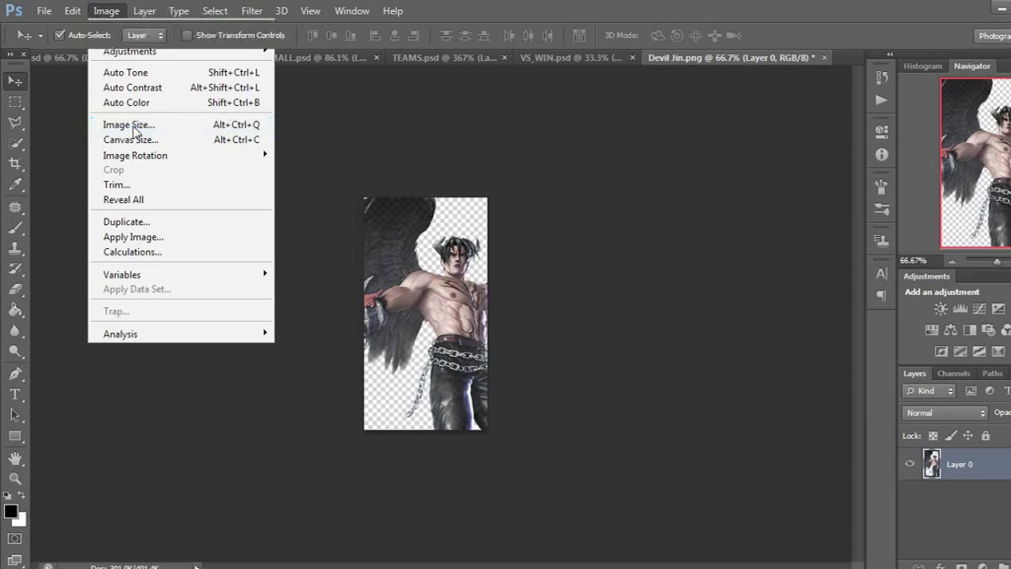
{"action": "left_click", "coordinate": [127, 124]}
{"action": "left_click", "coordinate": [237, 455]}
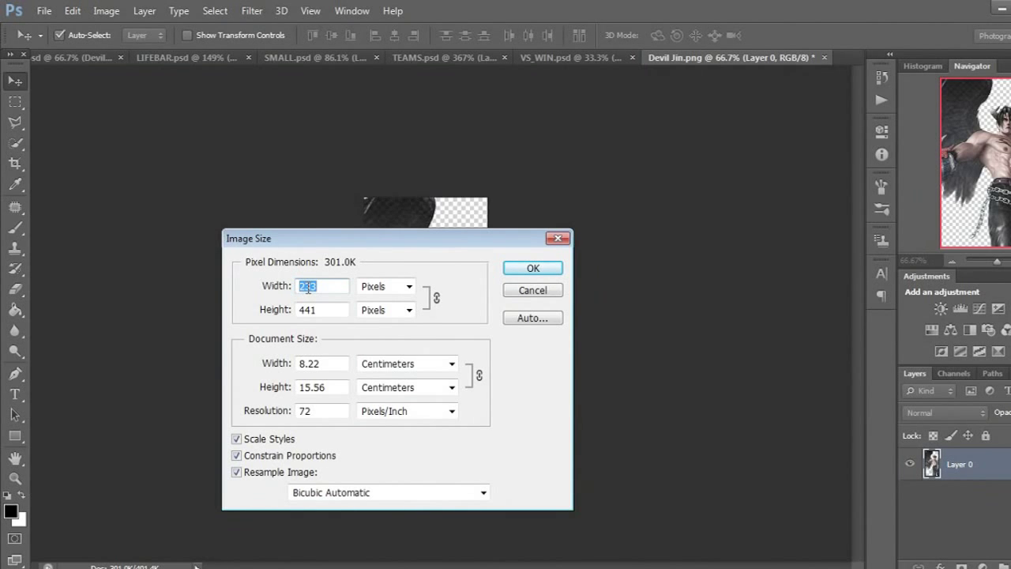
{"action": "type", "text": "4"}
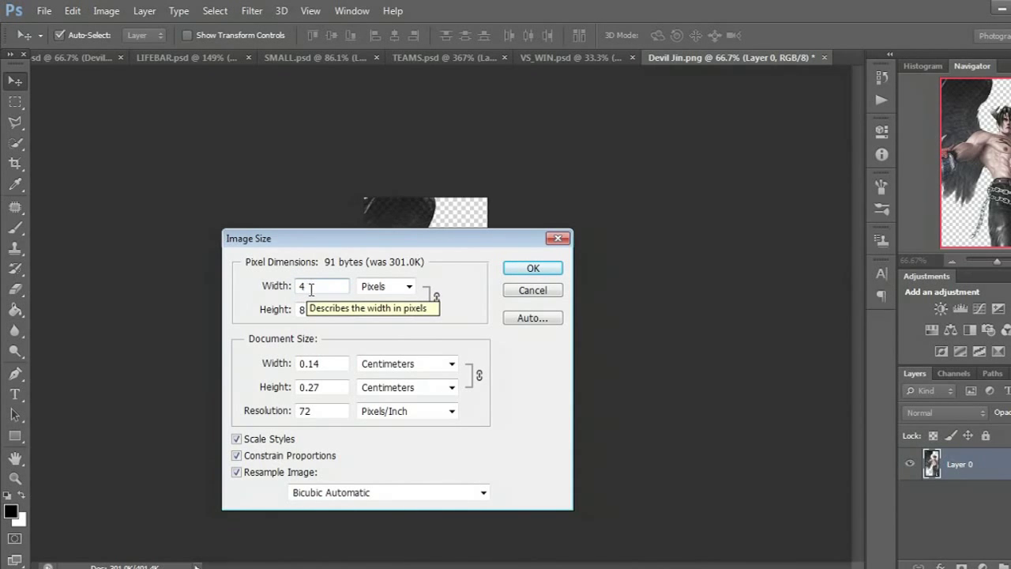
{"action": "type", "text": "00"}
{"action": "key", "text": "Return"}
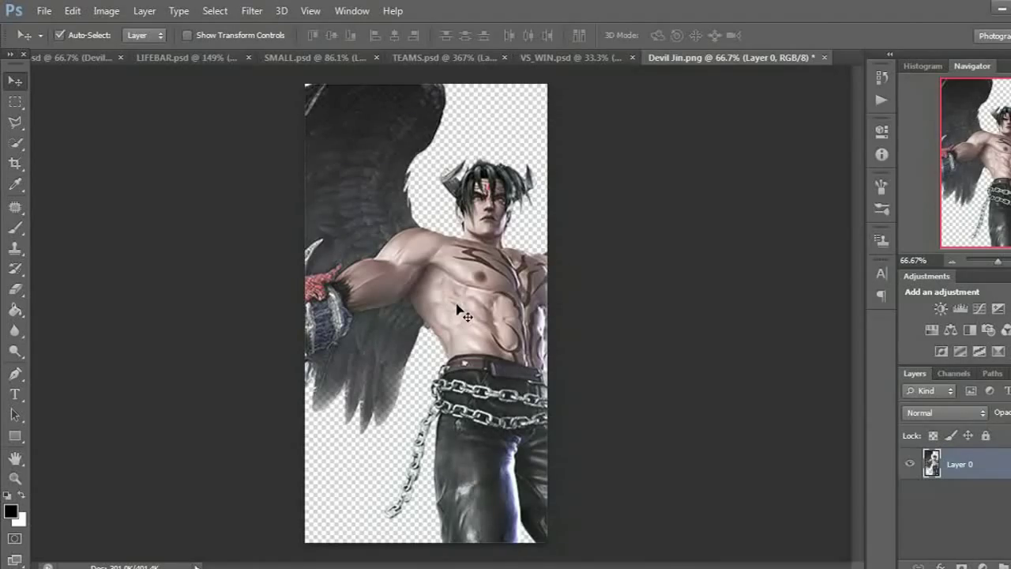
Place the resized Devil Jin image on the banner's teal half against the divider and erase the parts outside the diagonal border.
{"action": "left_click_drag", "start_coordinate": [459, 309], "coordinate": [122, 128]}
{"action": "left_click_drag", "start_coordinate": [67, 66], "coordinate": [357, 370]}
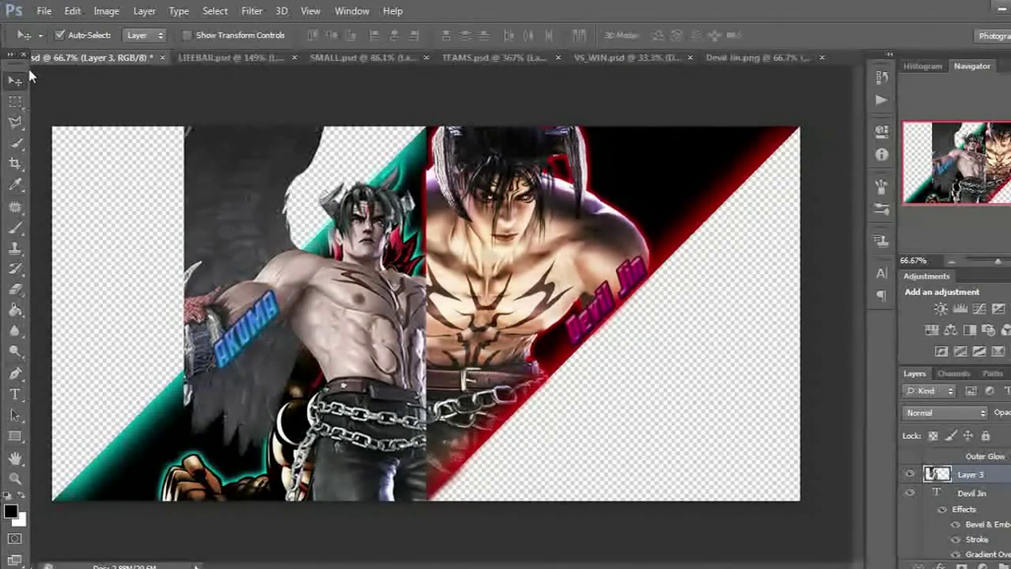
{"action": "left_click", "coordinate": [15, 288]}
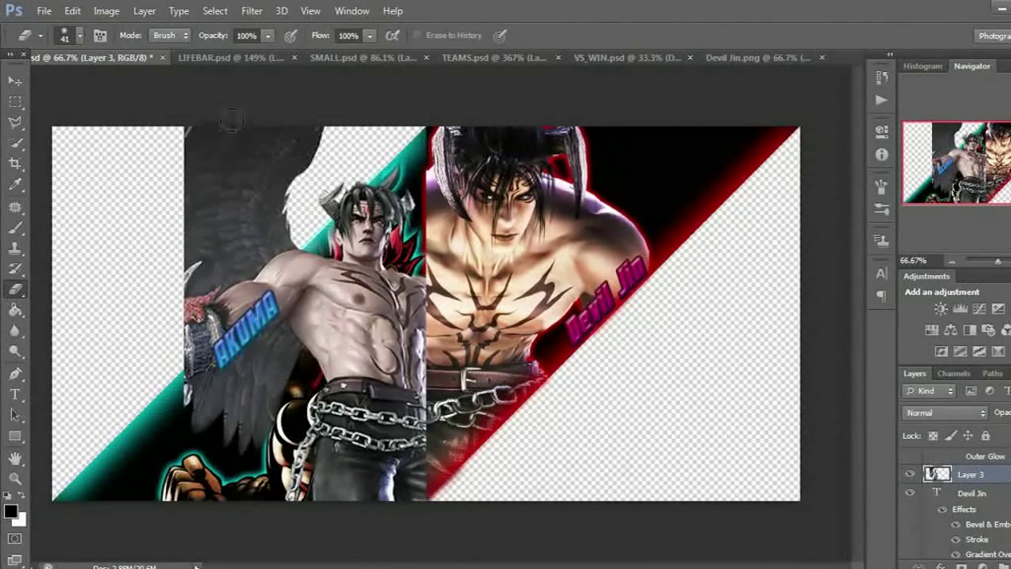
{"action": "mouse_move", "coordinate": [319, 131]}
{"action": "left_mouse_down"}
{"action": "mouse_move", "coordinate": [236, 183]}
{"action": "mouse_move", "coordinate": [284, 141]}
{"action": "mouse_move", "coordinate": [186, 171]}
{"action": "mouse_move", "coordinate": [217, 108]}
{"action": "mouse_move", "coordinate": [136, 184]}
{"action": "mouse_move", "coordinate": [273, 101]}
{"action": "mouse_move", "coordinate": [293, 124]}
{"action": "mouse_move", "coordinate": [239, 166]}
{"action": "mouse_move", "coordinate": [339, 113]}
{"action": "mouse_move", "coordinate": [293, 160]}
{"action": "mouse_move", "coordinate": [323, 152]}
{"action": "mouse_move", "coordinate": [303, 168]}
{"action": "mouse_move", "coordinate": [260, 139]}
{"action": "mouse_move", "coordinate": [180, 169]}
{"action": "mouse_move", "coordinate": [303, 125]}
{"action": "mouse_move", "coordinate": [206, 156]}
{"action": "mouse_move", "coordinate": [268, 138]}
{"action": "mouse_move", "coordinate": [295, 152]}
{"action": "mouse_move", "coordinate": [249, 182]}
{"action": "mouse_move", "coordinate": [312, 132]}
{"action": "mouse_move", "coordinate": [265, 192]}
{"action": "mouse_move", "coordinate": [295, 184]}
{"action": "mouse_move", "coordinate": [311, 168]}
{"action": "mouse_move", "coordinate": [274, 190]}
{"action": "mouse_move", "coordinate": [214, 180]}
{"action": "mouse_move", "coordinate": [222, 159]}
{"action": "mouse_move", "coordinate": [183, 200]}
{"action": "mouse_move", "coordinate": [198, 185]}
{"action": "mouse_move", "coordinate": [187, 264]}
{"action": "mouse_move", "coordinate": [186, 193]}
{"action": "mouse_move", "coordinate": [291, 203]}
{"action": "mouse_move", "coordinate": [289, 214]}
{"action": "mouse_move", "coordinate": [222, 213]}
{"action": "mouse_move", "coordinate": [217, 181]}
{"action": "mouse_move", "coordinate": [210, 246]}
{"action": "mouse_move", "coordinate": [185, 300]}
{"action": "mouse_move", "coordinate": [199, 236]}
{"action": "mouse_move", "coordinate": [218, 208]}
{"action": "mouse_move", "coordinate": [293, 207]}
{"action": "mouse_move", "coordinate": [280, 236]}
{"action": "mouse_move", "coordinate": [230, 227]}
{"action": "mouse_move", "coordinate": [284, 224]}
{"action": "mouse_move", "coordinate": [232, 224]}
{"action": "mouse_move", "coordinate": [207, 284]}
{"action": "mouse_move", "coordinate": [231, 258]}
{"action": "mouse_move", "coordinate": [290, 234]}
{"action": "mouse_move", "coordinate": [201, 289]}
{"action": "mouse_move", "coordinate": [286, 237]}
{"action": "mouse_move", "coordinate": [304, 237]}
{"action": "mouse_move", "coordinate": [241, 235]}
{"action": "mouse_move", "coordinate": [221, 218]}
{"action": "mouse_move", "coordinate": [291, 251]}
{"action": "mouse_move", "coordinate": [282, 249]}
{"action": "mouse_move", "coordinate": [291, 241]}
{"action": "mouse_move", "coordinate": [277, 243]}
{"action": "mouse_move", "coordinate": [189, 315]}
{"action": "mouse_move", "coordinate": [271, 250]}
{"action": "mouse_move", "coordinate": [300, 247]}
{"action": "mouse_move", "coordinate": [193, 327]}
{"action": "mouse_move", "coordinate": [226, 253]}
{"action": "mouse_move", "coordinate": [228, 270]}
{"action": "mouse_move", "coordinate": [200, 303]}
{"action": "mouse_move", "coordinate": [181, 356]}
{"action": "mouse_move", "coordinate": [304, 241]}
{"action": "mouse_move", "coordinate": [252, 297]}
{"action": "left_mouse_up"}
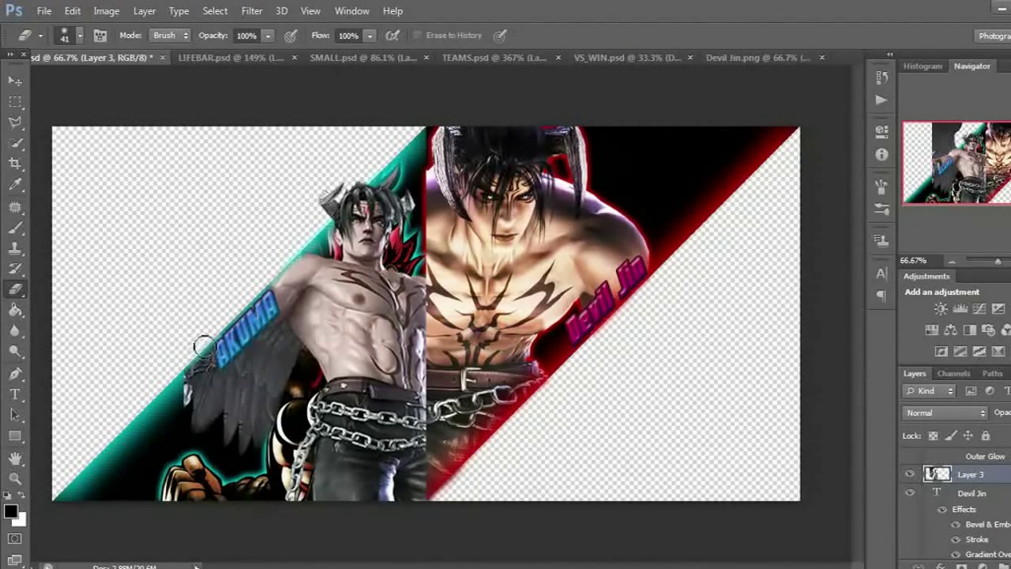
{"action": "mouse_move", "coordinate": [194, 357]}
{"action": "left_mouse_down"}
{"action": "mouse_move", "coordinate": [335, 188]}
{"action": "mouse_move", "coordinate": [292, 169]}
{"action": "mouse_move", "coordinate": [265, 175]}
{"action": "mouse_move", "coordinate": [312, 204]}
{"action": "mouse_move", "coordinate": [328, 195]}
{"action": "mouse_move", "coordinate": [326, 218]}
{"action": "mouse_move", "coordinate": [365, 174]}
{"action": "mouse_move", "coordinate": [318, 225]}
{"action": "mouse_move", "coordinate": [335, 205]}
{"action": "left_mouse_up"}
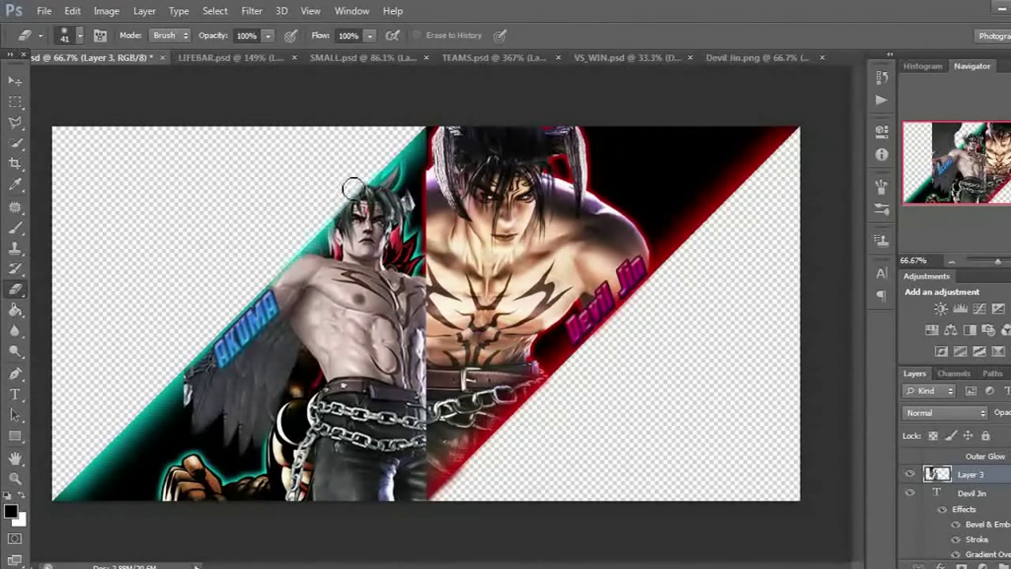
{"action": "mouse_move", "coordinate": [345, 202]}
{"action": "left_mouse_down"}
{"action": "mouse_move", "coordinate": [301, 231]}
{"action": "mouse_move", "coordinate": [196, 351]}
{"action": "mouse_move", "coordinate": [217, 325]}
{"action": "mouse_move", "coordinate": [214, 302]}
{"action": "left_mouse_up"}
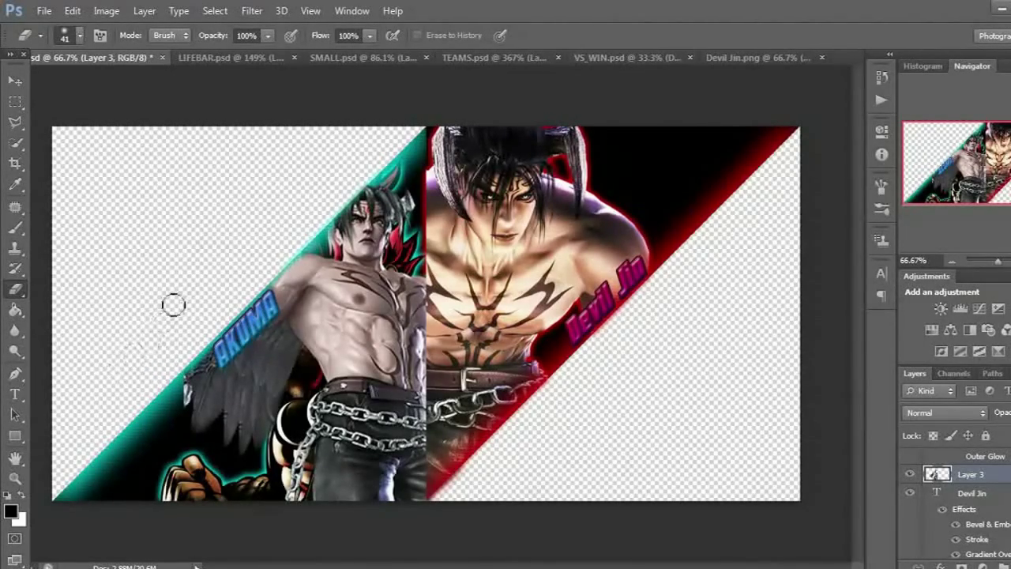
Stretch Layer 3 to 103.26% width away from the centre divider and return to the Eraser.
{"action": "left_click", "coordinate": [72, 11]}
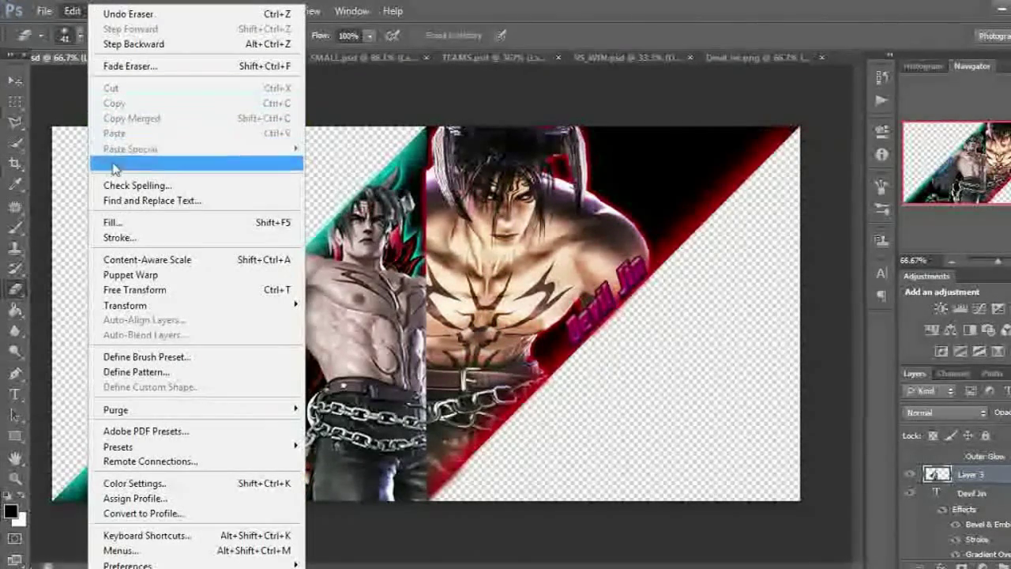
{"action": "mouse_move", "coordinate": [276, 304]}
{"action": "left_click", "coordinate": [327, 326]}
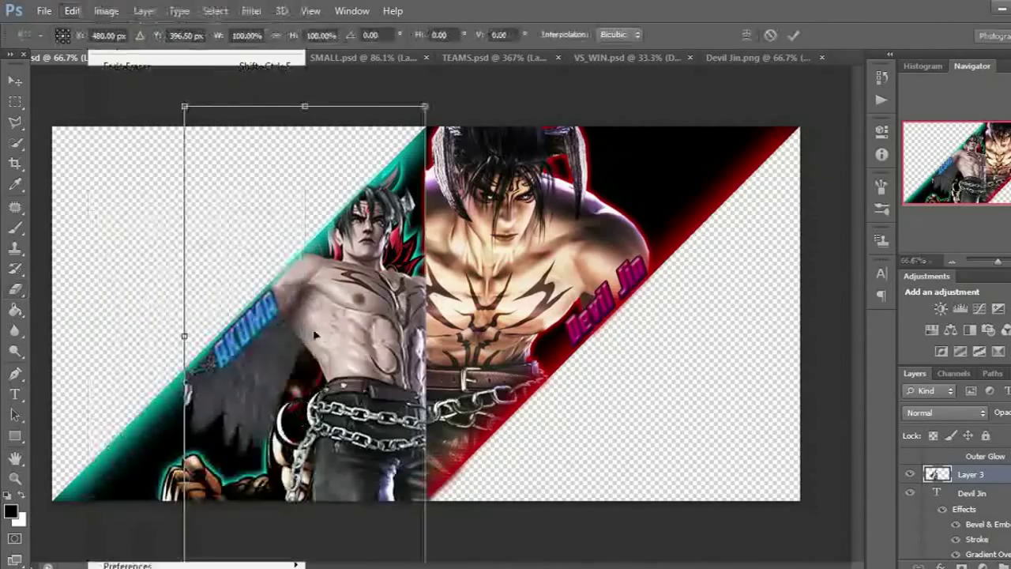
{"action": "left_click_drag", "start_coordinate": [182, 338], "coordinate": [174, 338]}
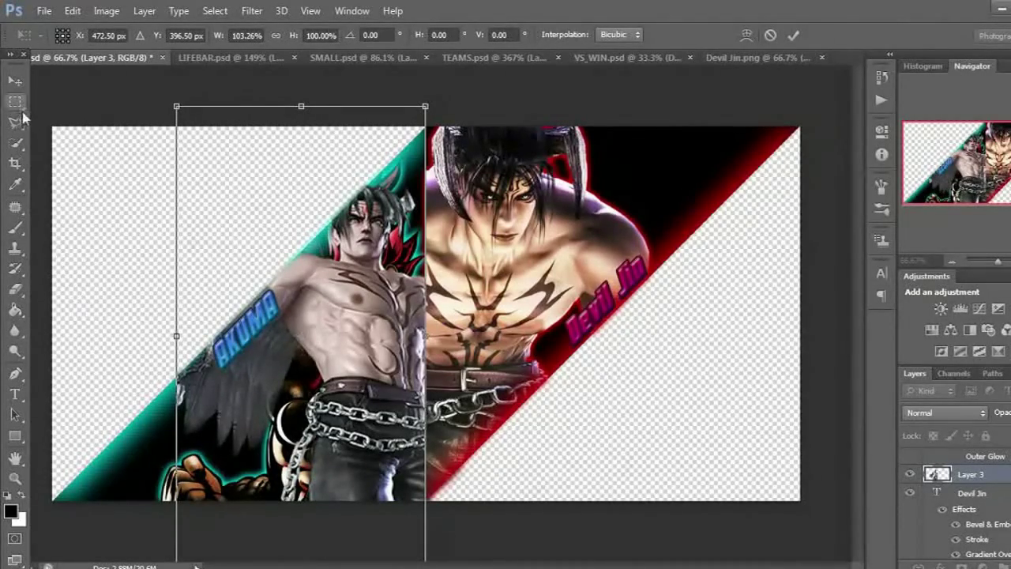
{"action": "key", "text": "Return"}
{"action": "key", "text": "e"}
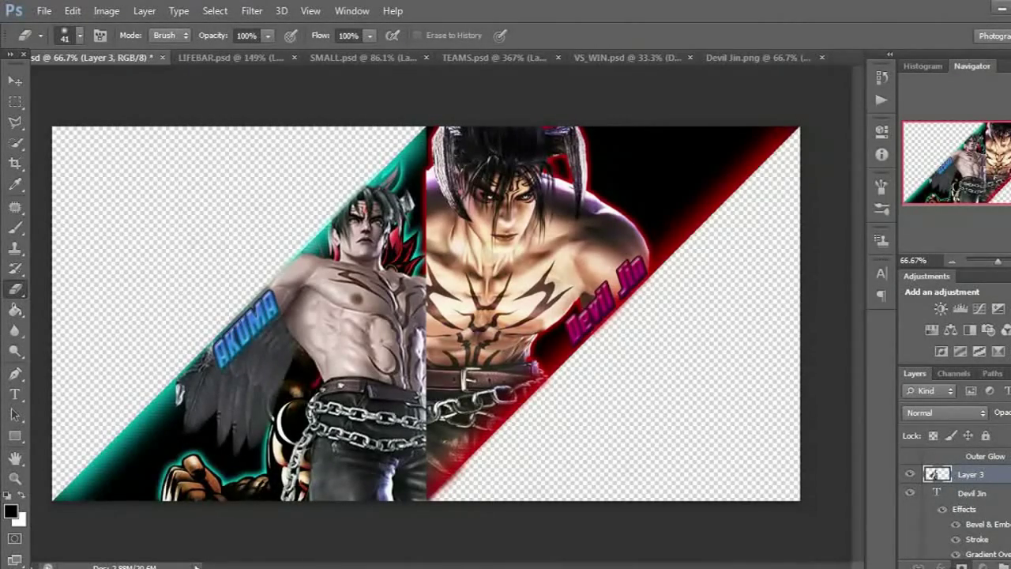
Move Layer 3 directly above ART P2 in the layer order and hide the ART P2 layer.
{"action": "scroll", "coordinate": [959, 519], "scroll_direction": "down", "scroll_amount": 5}
{"action": "left_click_drag", "start_coordinate": [959, 519], "coordinate": [961, 514]}
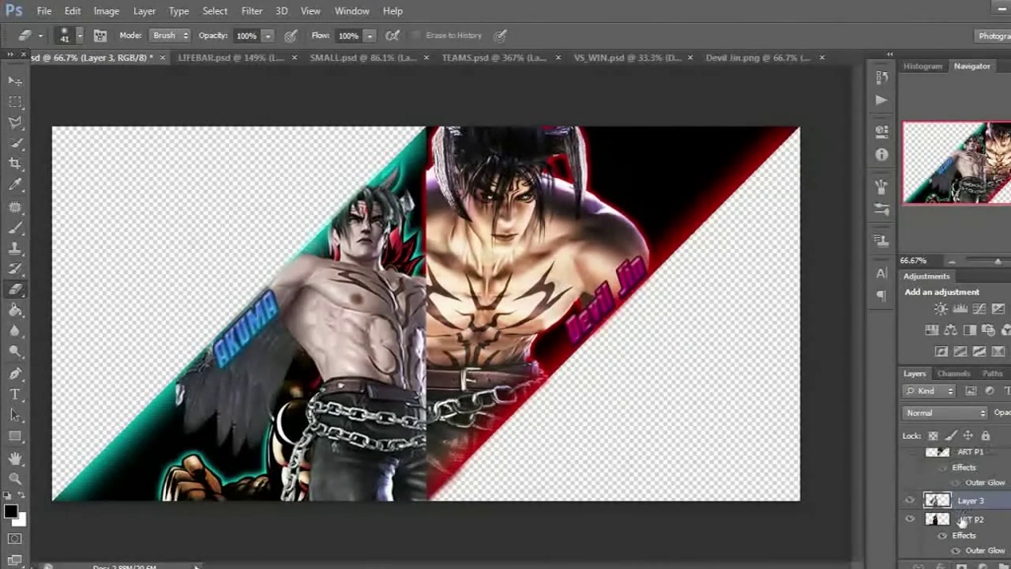
{"action": "left_click", "coordinate": [910, 521]}
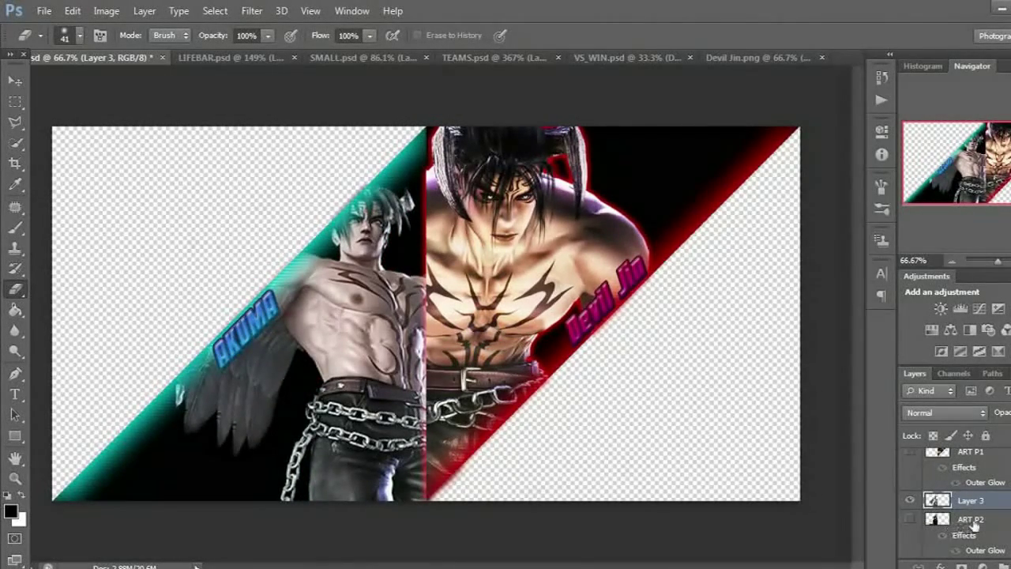
Copy the layer style from ART P2 to Layer 3.
{"action": "left_click", "coordinate": [977, 522]}
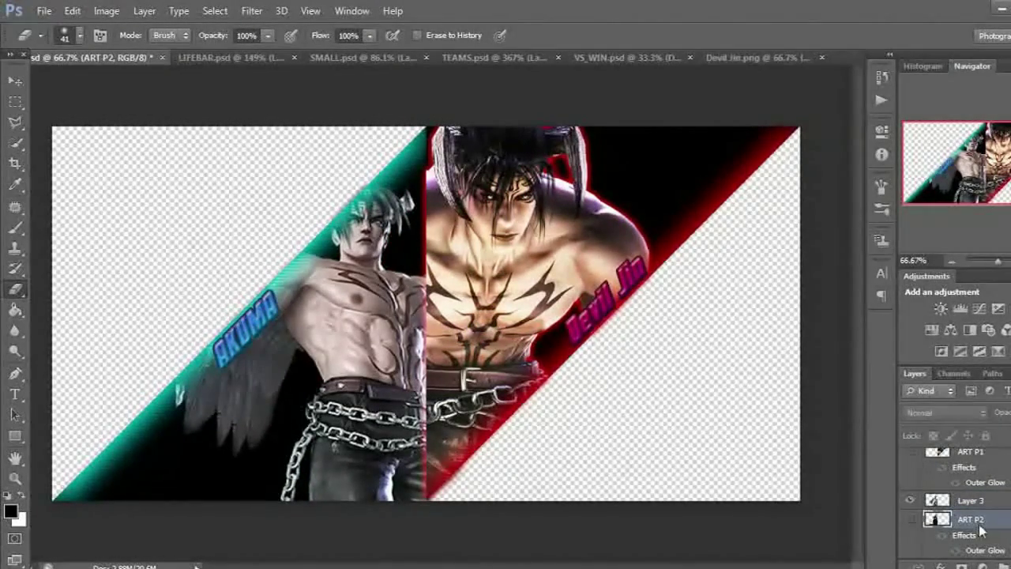
{"action": "right_click", "coordinate": [977, 523]}
{"action": "left_click", "coordinate": [813, 261]}
{"action": "left_click", "coordinate": [970, 502]}
{"action": "right_click", "coordinate": [979, 506]}
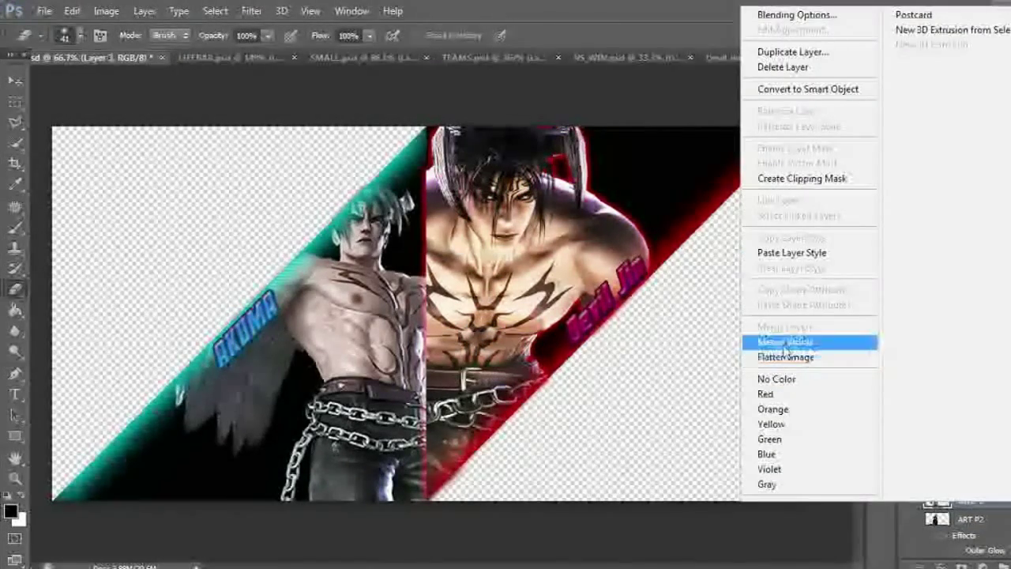
{"action": "left_click", "coordinate": [792, 253]}
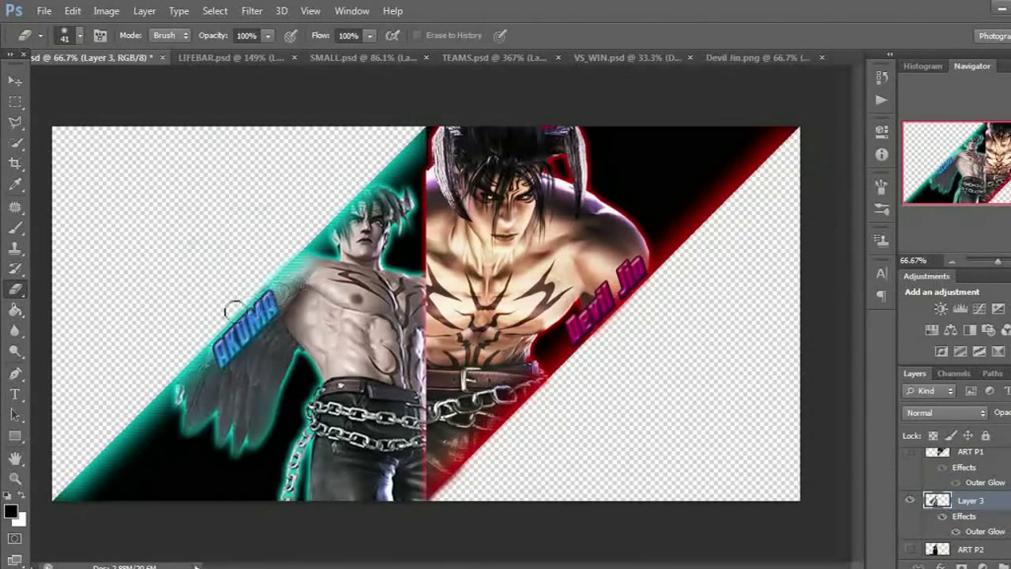
Replace the AKUMA name on the banner's teal half with Devil Jin.
{"action": "left_click", "coordinate": [17, 394]}
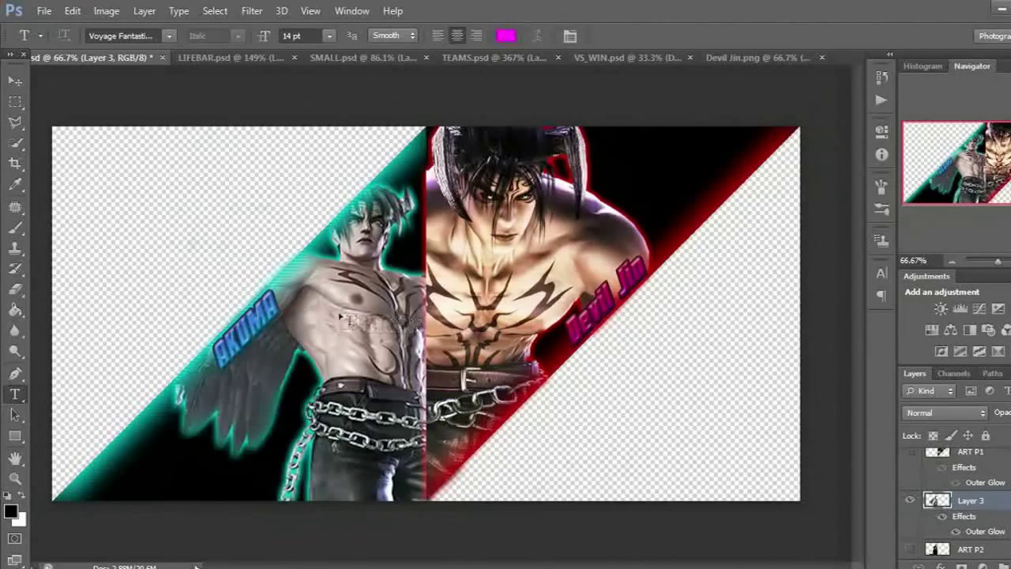
{"action": "left_click_drag", "start_coordinate": [268, 306], "coordinate": [225, 341]}
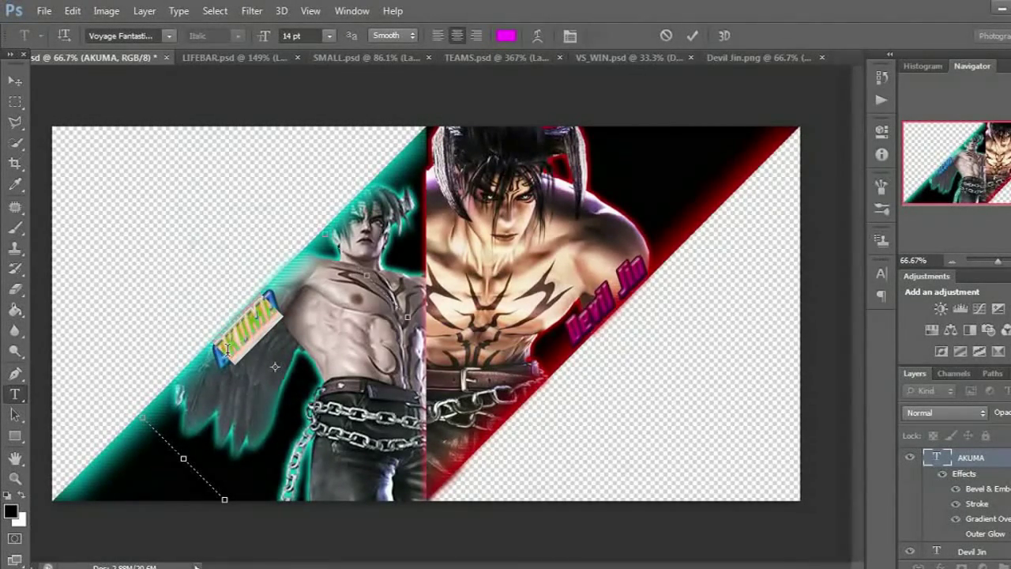
{"action": "type", "text": "a"}
{"action": "key", "text": "BackSpace"}
{"action": "type", "text": "Devil"}
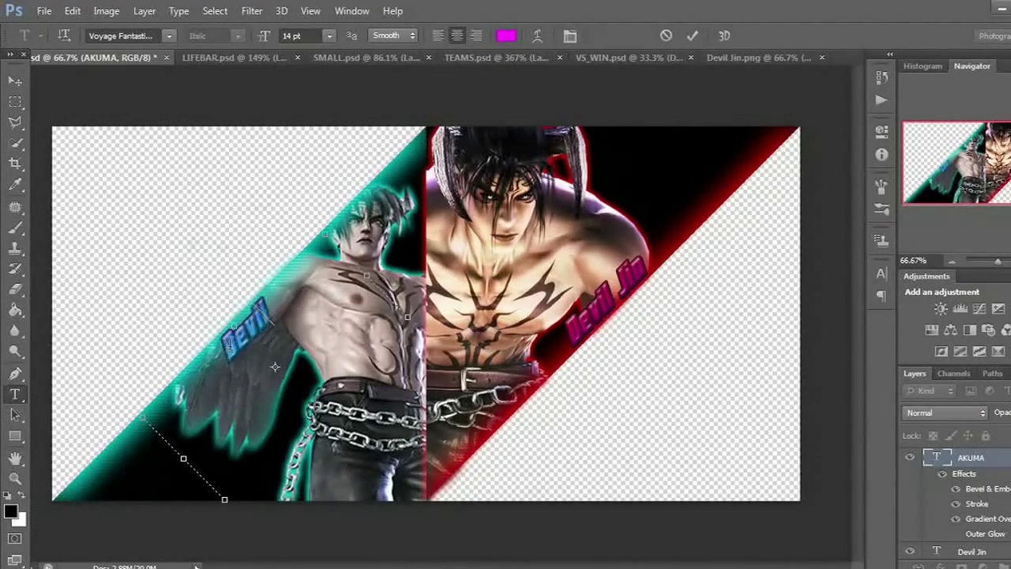
{"action": "type", "text": " Jin"}
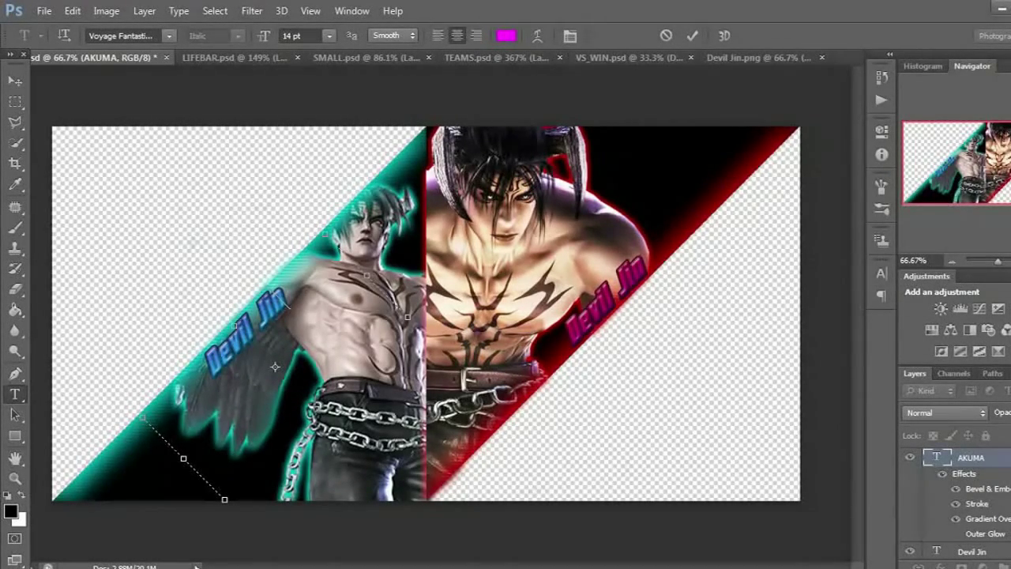
Finish the text edit and hide the CUT P1 and CUT P2 black background layers.
{"action": "scroll", "coordinate": [958, 504], "scroll_direction": "down", "scroll_amount": 5}
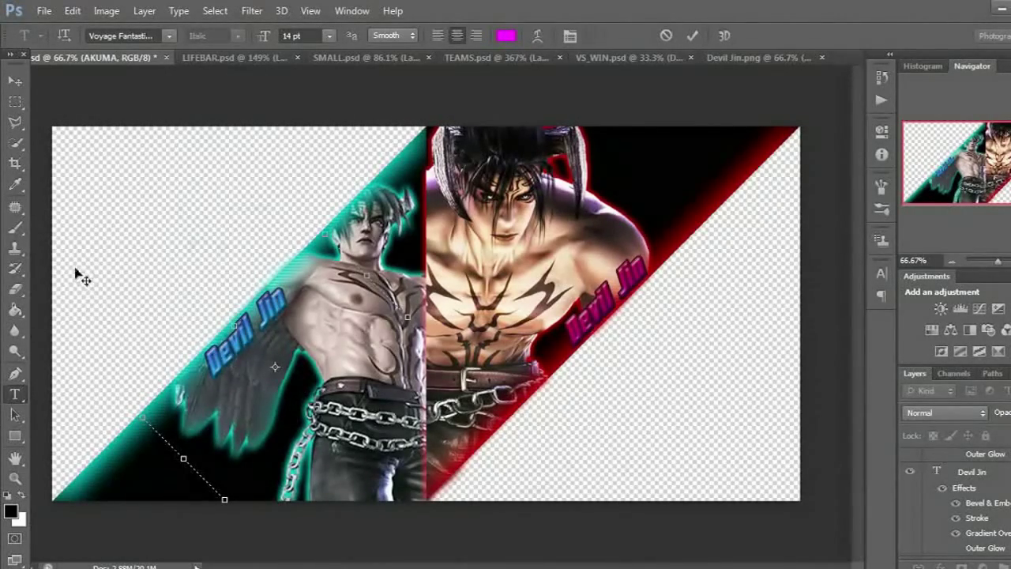
{"action": "left_click", "coordinate": [12, 293]}
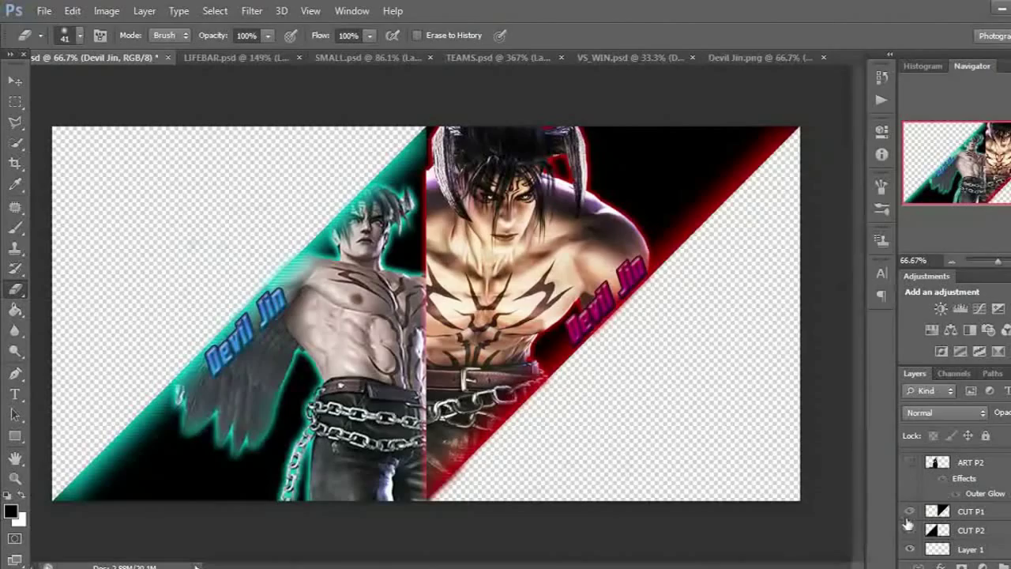
{"action": "left_click", "coordinate": [910, 512]}
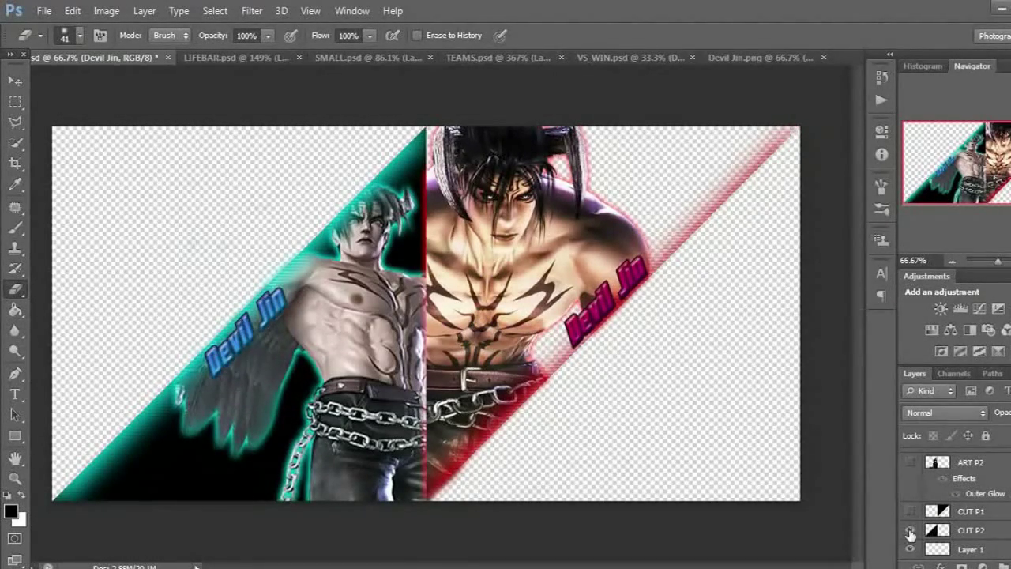
{"action": "left_click", "coordinate": [910, 531]}
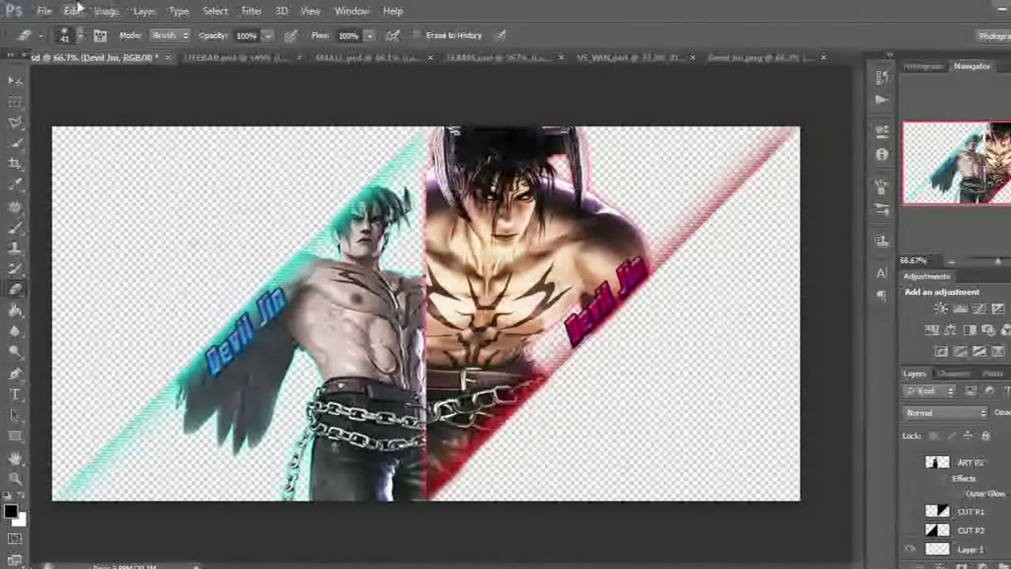
Save the banner as a PNG named Devil Jin in the BIG folder of LEGACY PORTRAITS, accepting the default PNG options.
{"action": "left_click", "coordinate": [43, 10]}
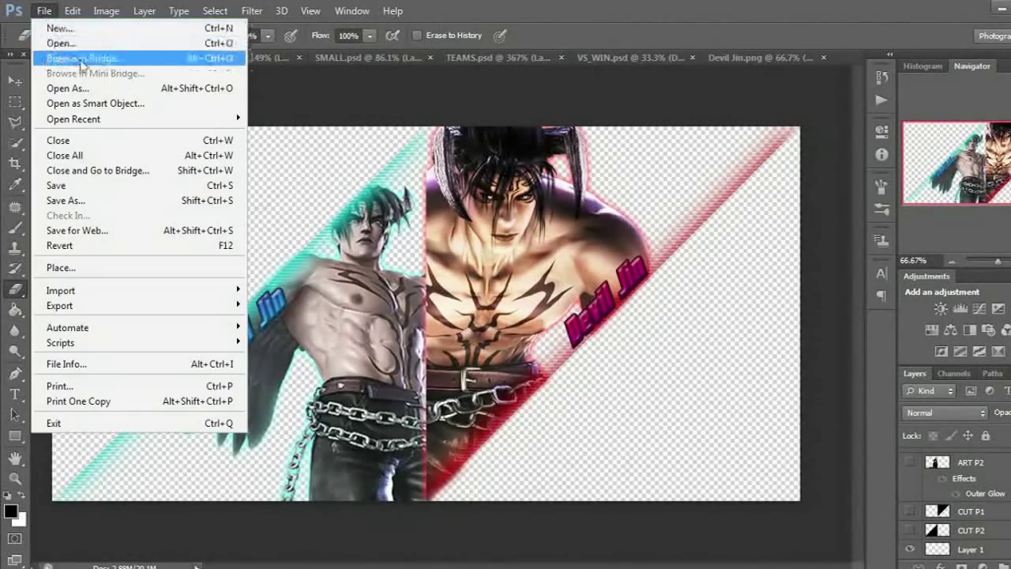
{"action": "left_click", "coordinate": [68, 200]}
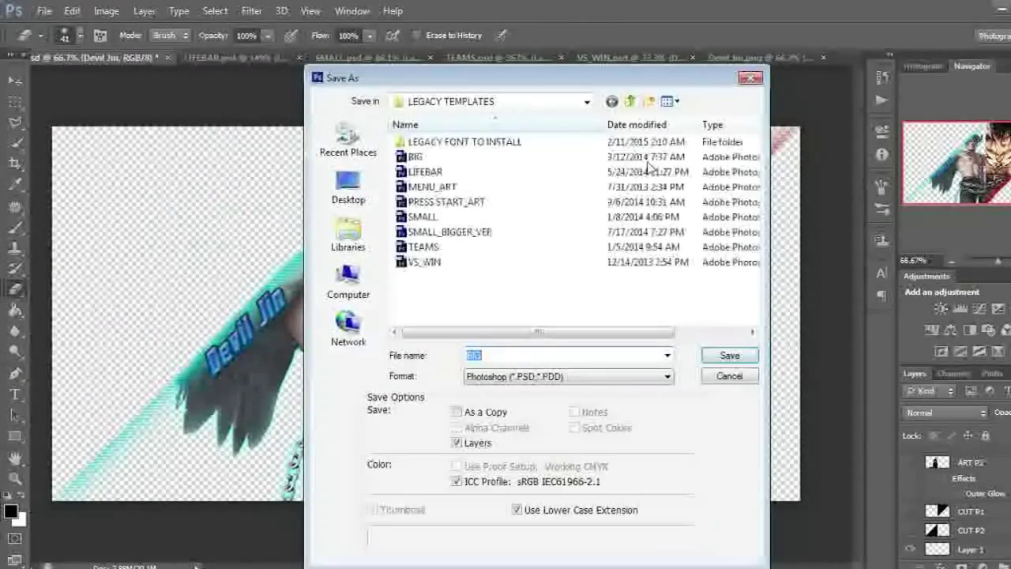
{"action": "left_click", "coordinate": [524, 100]}
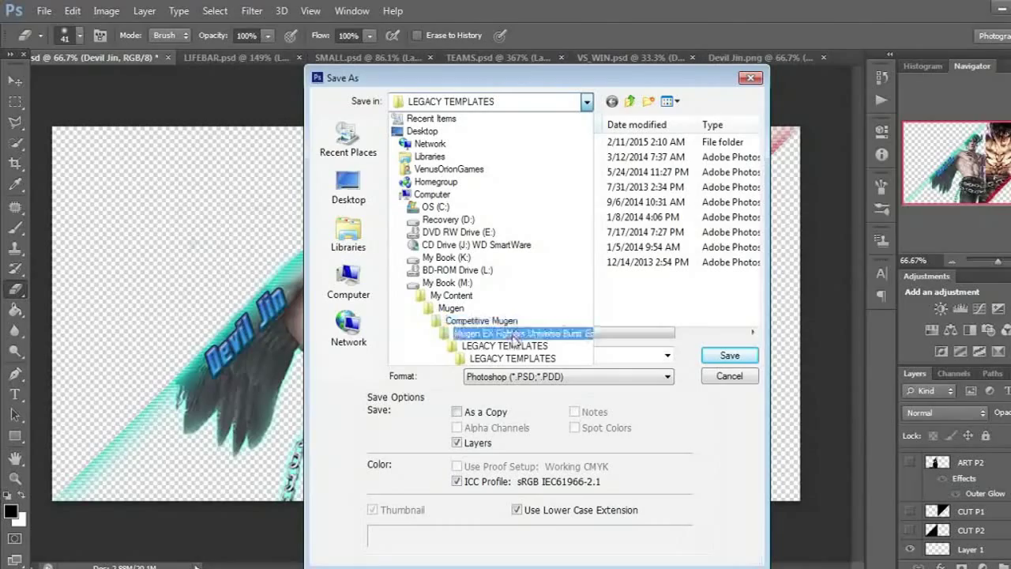
{"action": "left_click", "coordinate": [512, 335]}
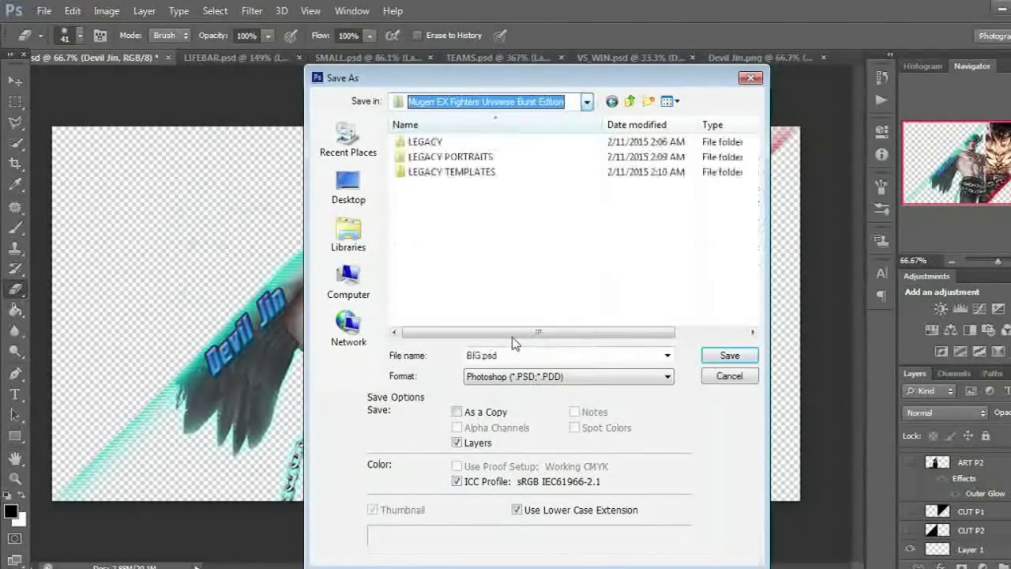
{"action": "double_click", "coordinate": [431, 156]}
{"action": "double_click", "coordinate": [430, 141]}
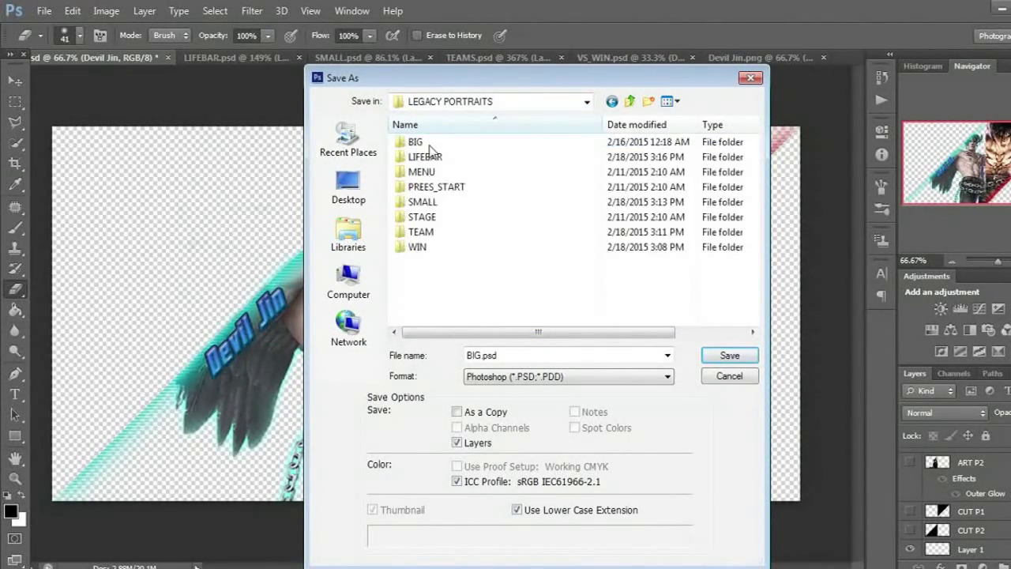
{"action": "double_click", "coordinate": [422, 142]}
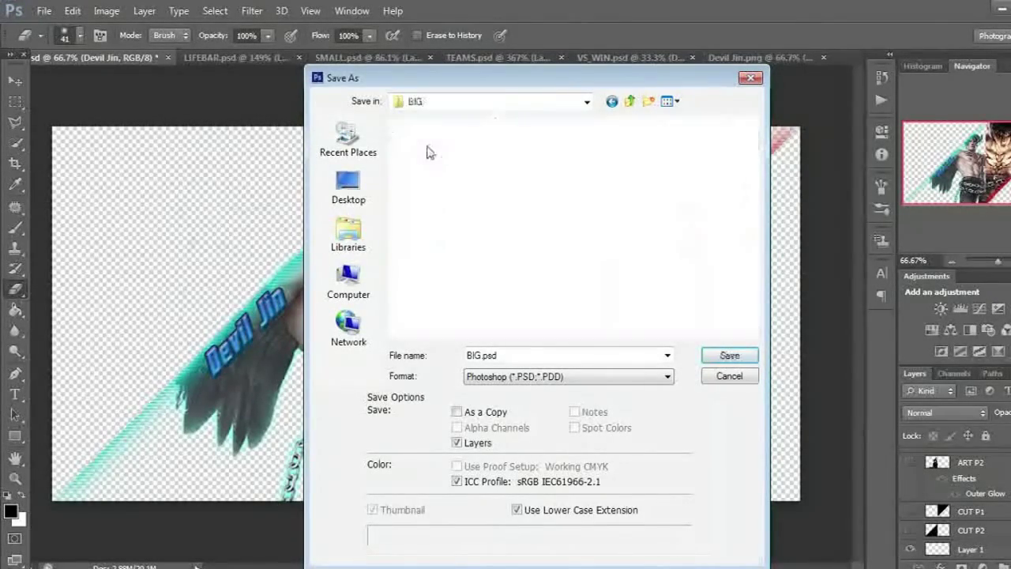
{"action": "left_click", "coordinate": [506, 376]}
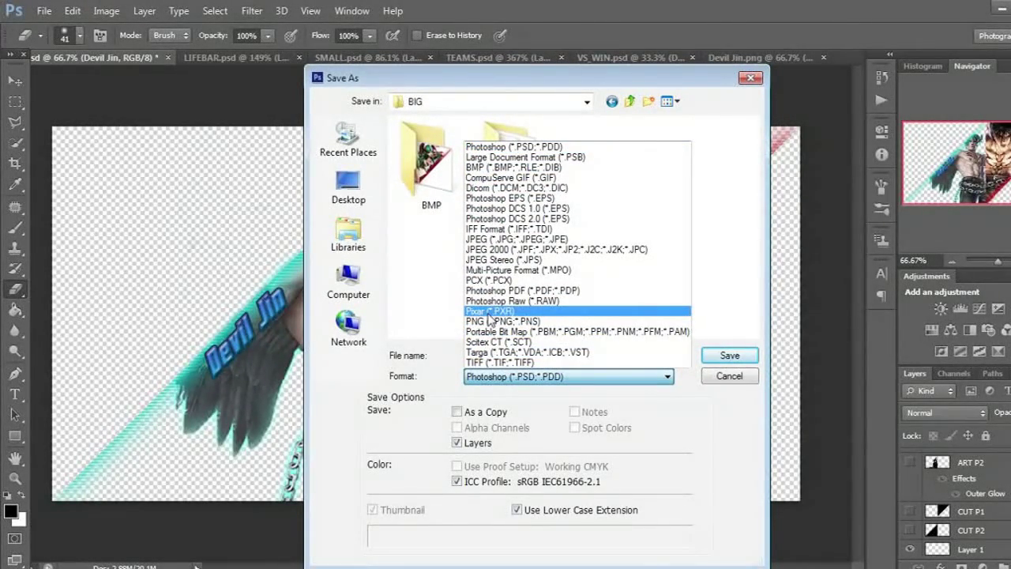
{"action": "left_click", "coordinate": [491, 322]}
{"action": "type", "text": "Devil Jin"}
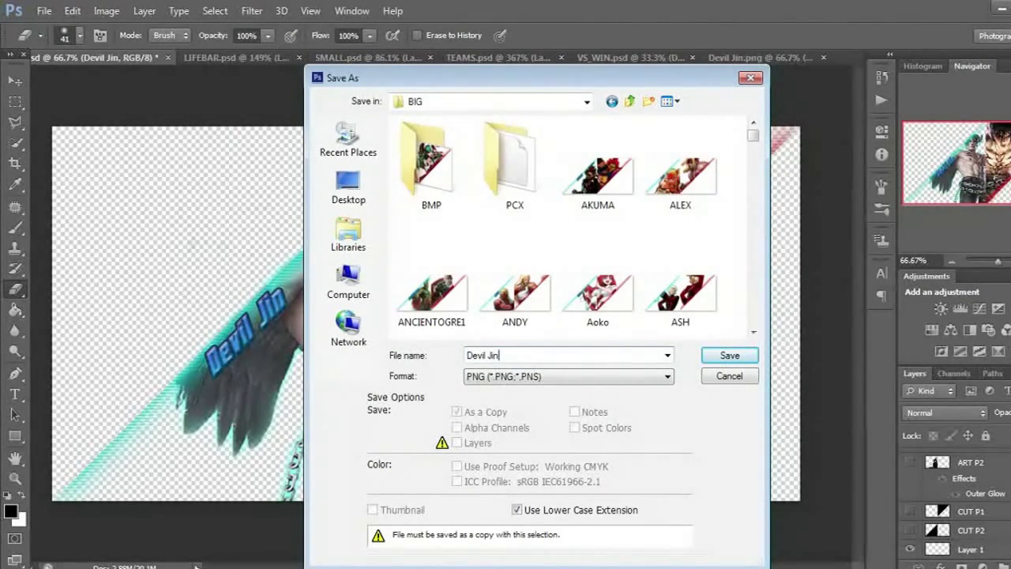
{"action": "key", "text": "Return"}
{"action": "key", "text": "Return"}
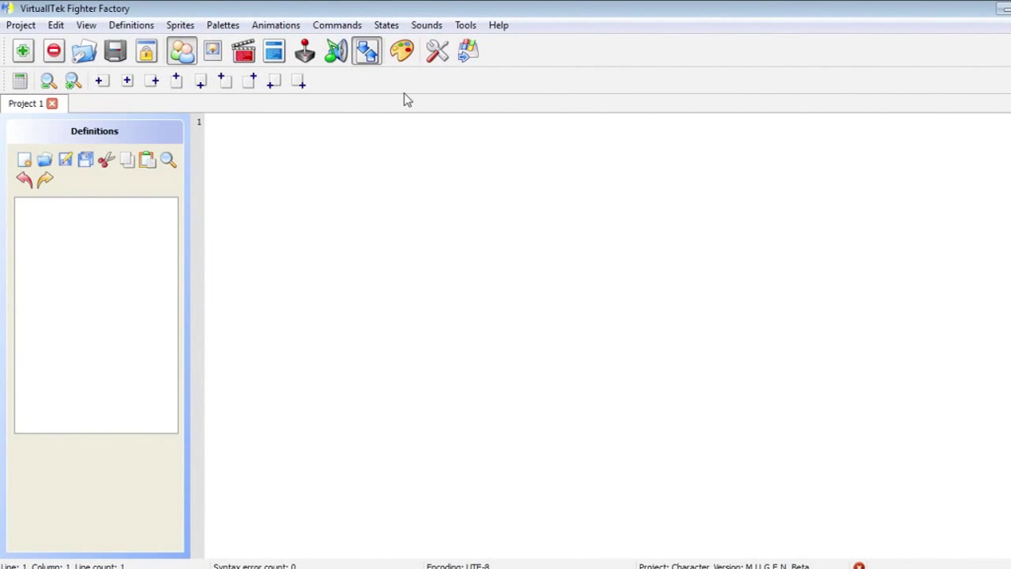
In Fighter Factory, open the CvS_DevilJinTAG project from the LEGACY chars folder and display its sprites.
{"action": "left_click", "coordinate": [20, 25]}
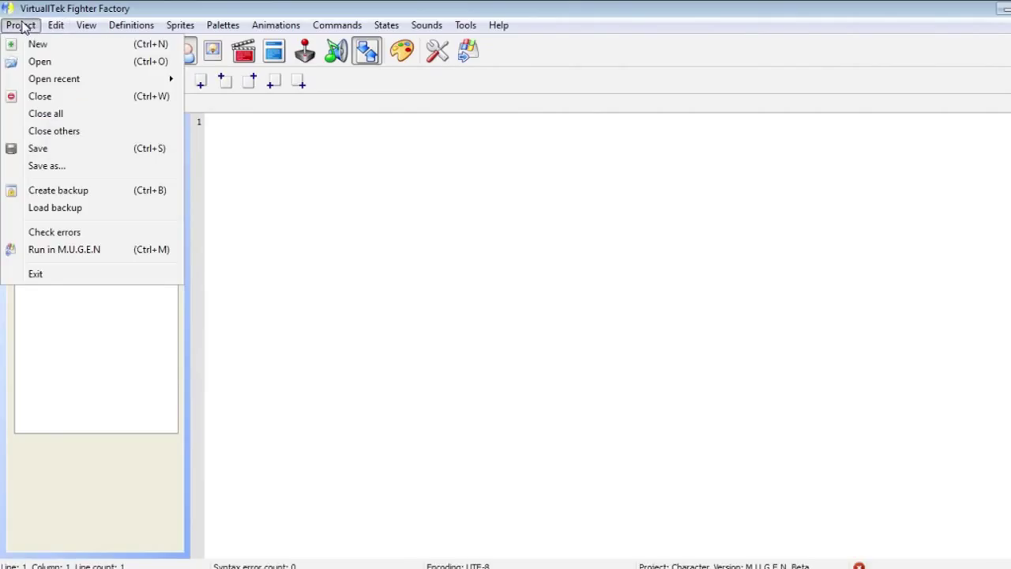
{"action": "left_click", "coordinate": [43, 63]}
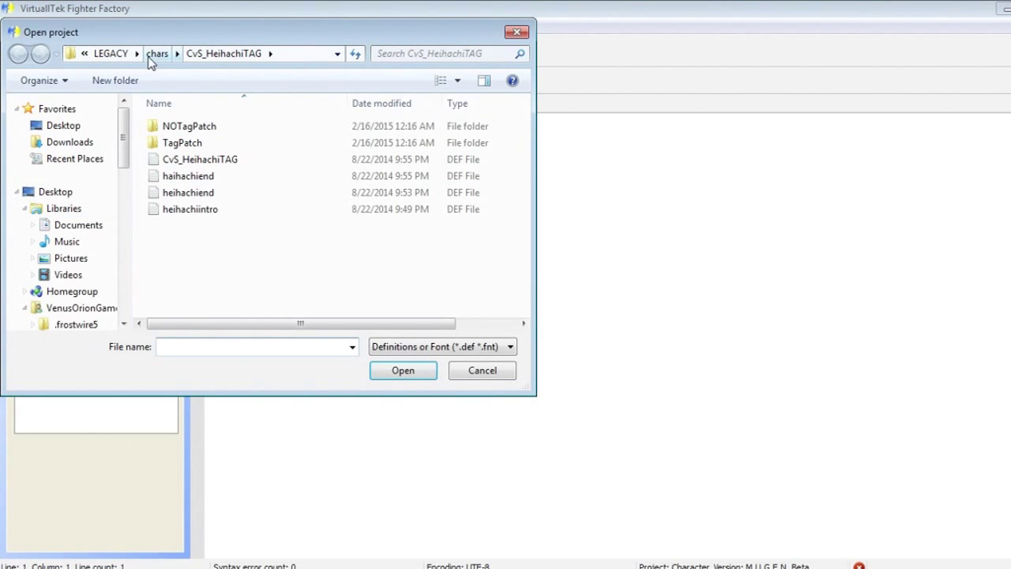
{"action": "left_click", "coordinate": [110, 53]}
{"action": "double_click", "coordinate": [168, 129]}
{"action": "scroll", "coordinate": [181, 195], "scroll_direction": "down", "scroll_amount": 1}
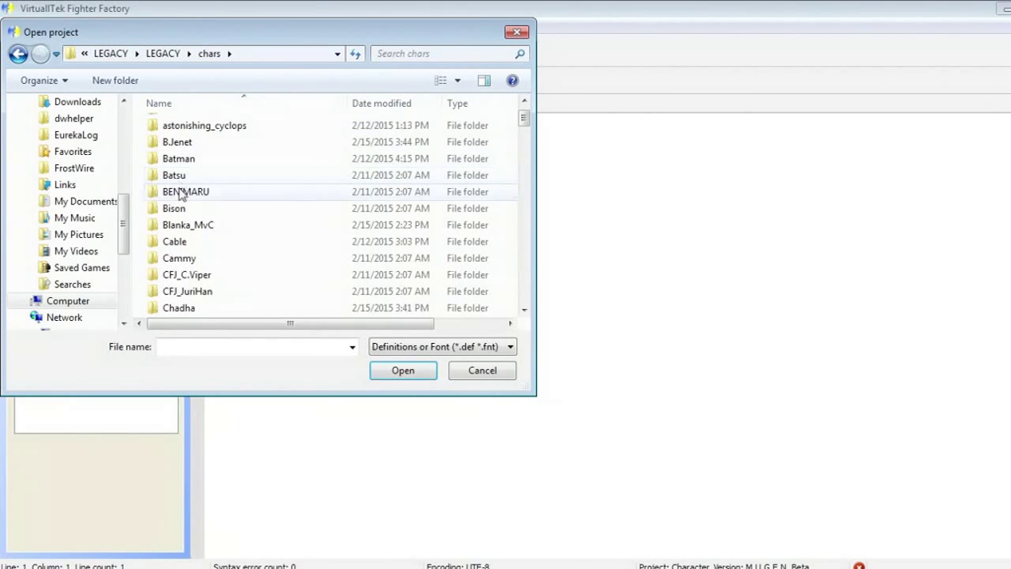
{"action": "scroll", "coordinate": [181, 195], "scroll_direction": "down", "scroll_amount": 2}
{"action": "scroll", "coordinate": [183, 256], "scroll_direction": "down", "scroll_amount": 3}
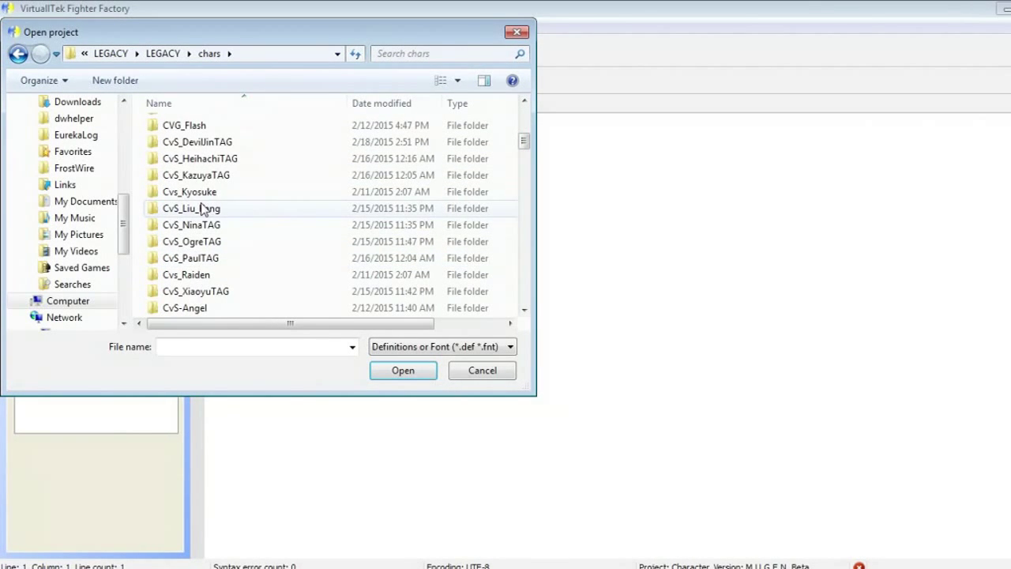
{"action": "double_click", "coordinate": [212, 142]}
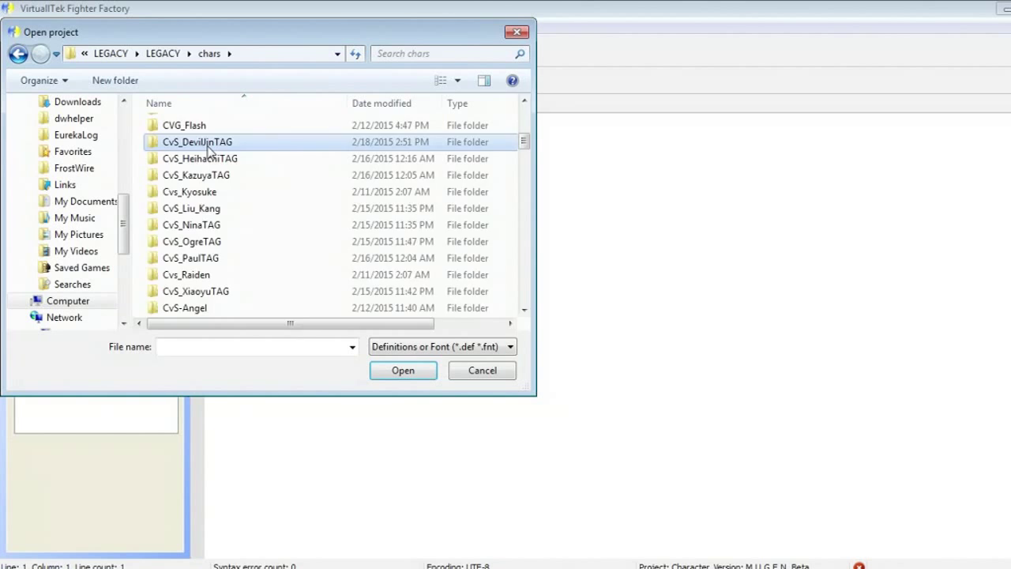
{"action": "double_click", "coordinate": [203, 161]}
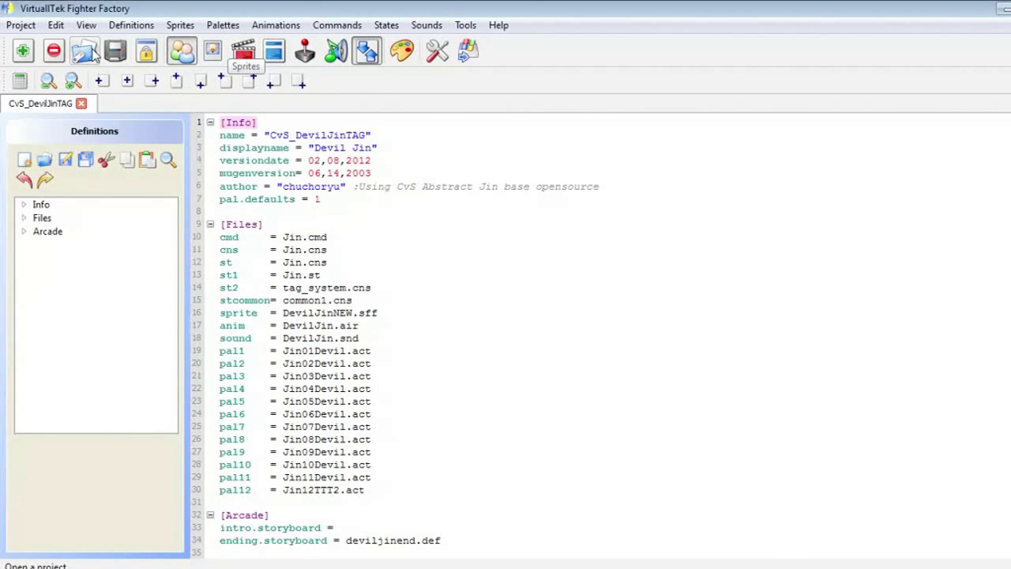
{"action": "left_click", "coordinate": [222, 50]}
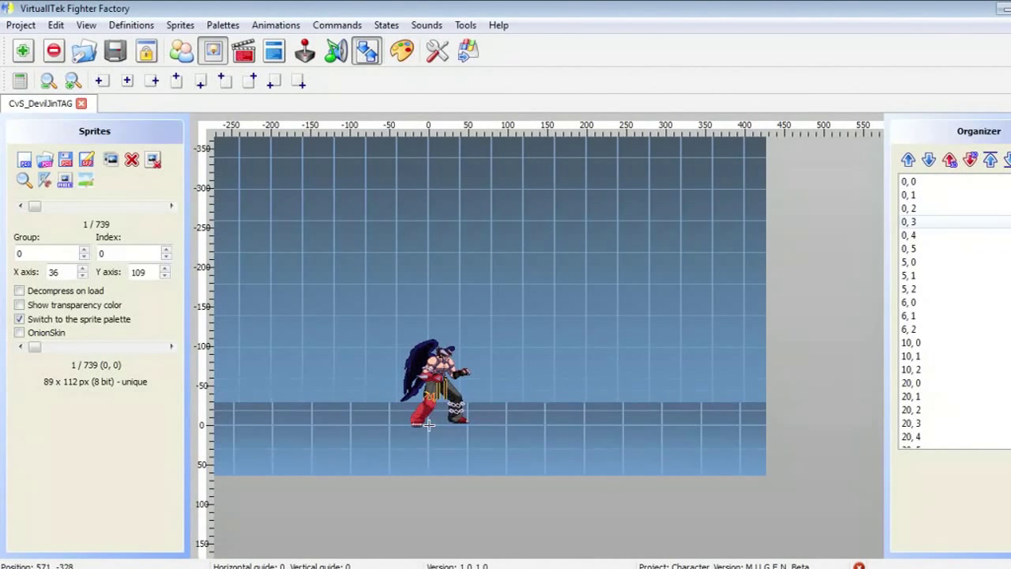
{"action": "mouse_move", "coordinate": [1010, 198]}
{"action": "left_mouse_down"}
{"action": "mouse_move", "coordinate": [1010, 364]}
{"action": "mouse_move", "coordinate": [1010, 183]}
{"action": "left_mouse_up"}
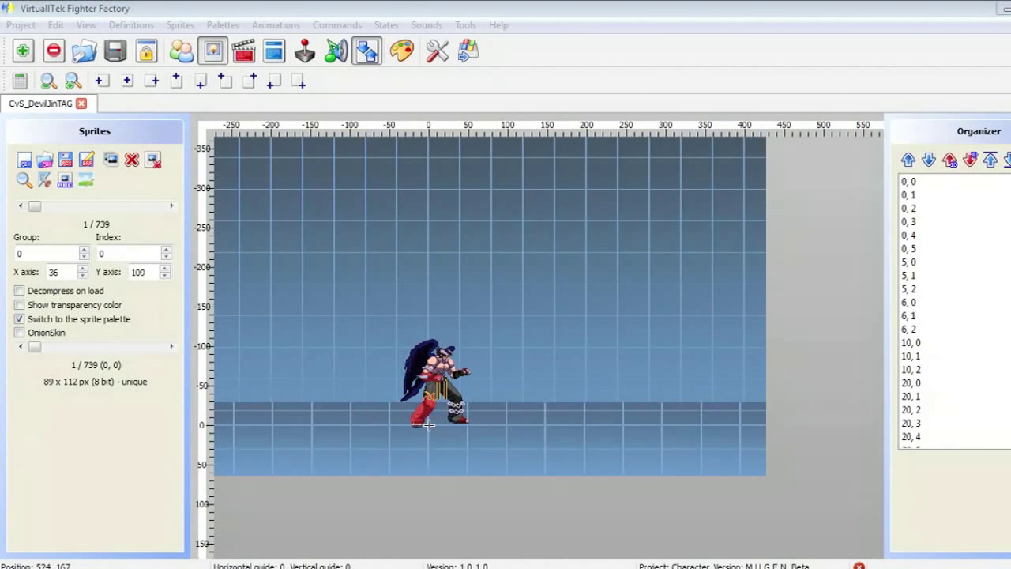
Switch to File Explorer and look through the data folder of LEGACY.
{"action": "left_click", "coordinate": [704, 559]}
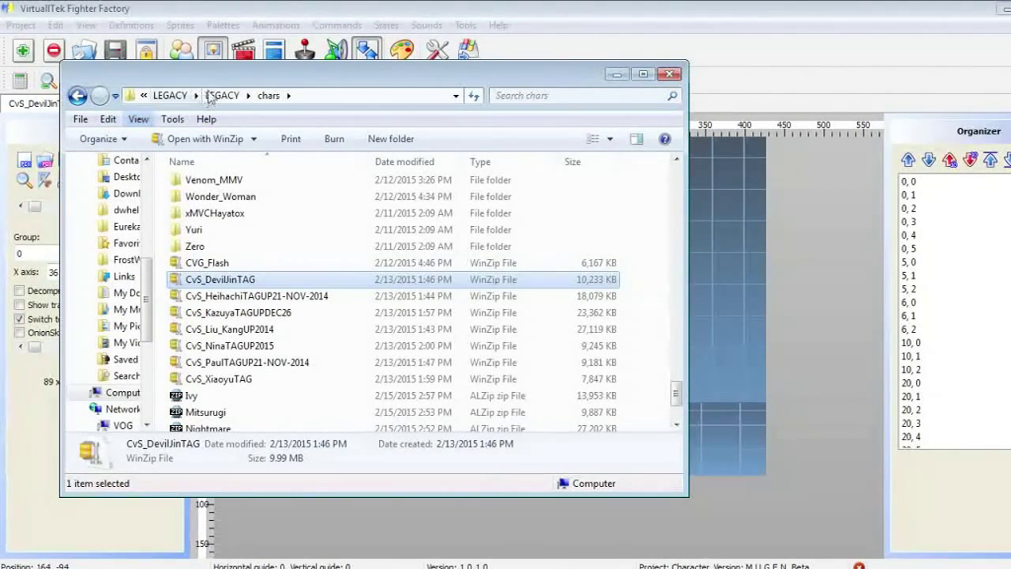
{"action": "left_click", "coordinate": [212, 95]}
{"action": "double_click", "coordinate": [199, 199]}
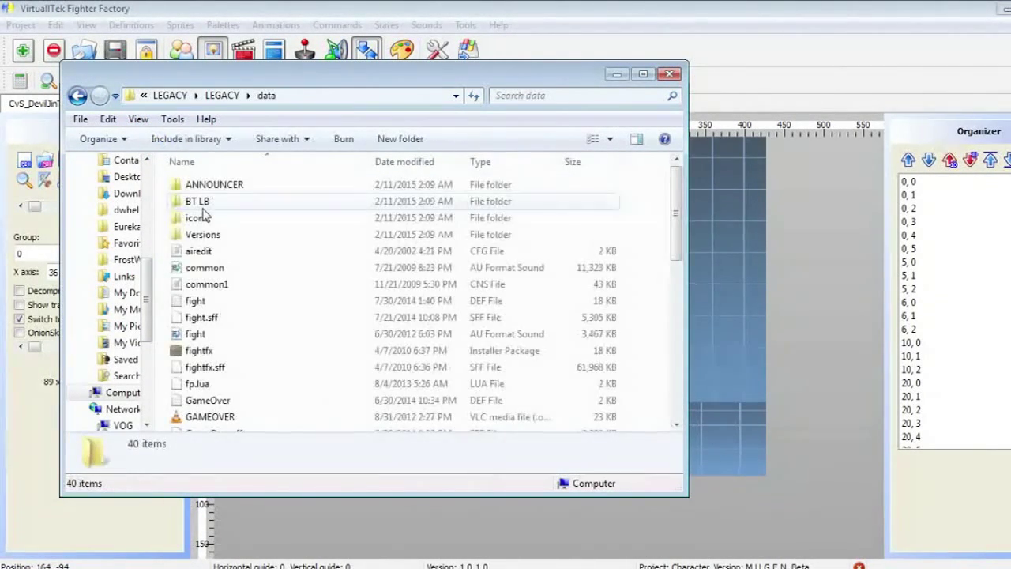
{"action": "scroll", "coordinate": [241, 265], "scroll_direction": "down", "scroll_amount": 1}
{"action": "scroll", "coordinate": [240, 260], "scroll_direction": "down", "scroll_amount": 1}
{"action": "scroll", "coordinate": [239, 260], "scroll_direction": "up", "scroll_amount": 2}
{"action": "left_click", "coordinate": [79, 96]}
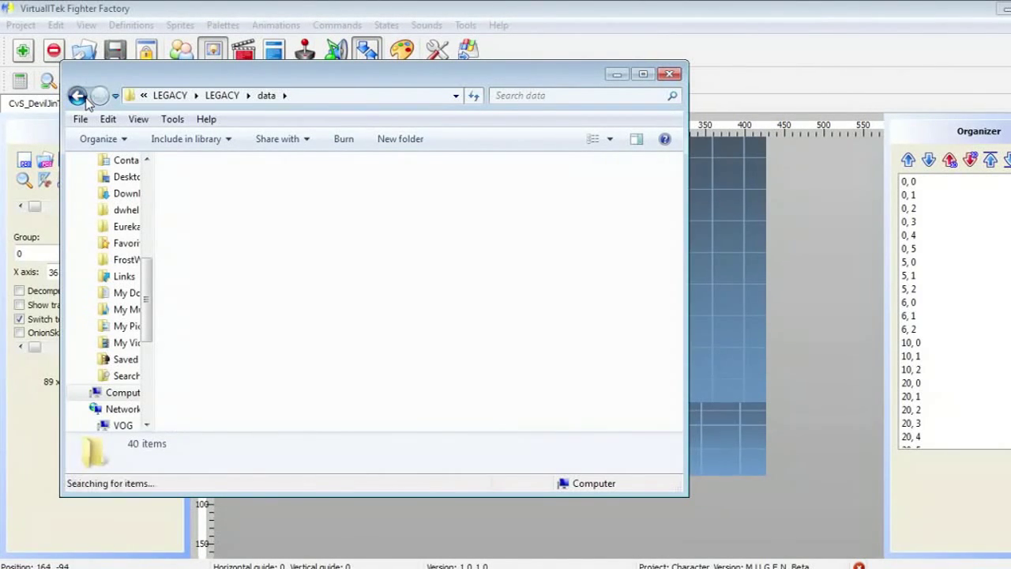
{"action": "left_click", "coordinate": [79, 97]}
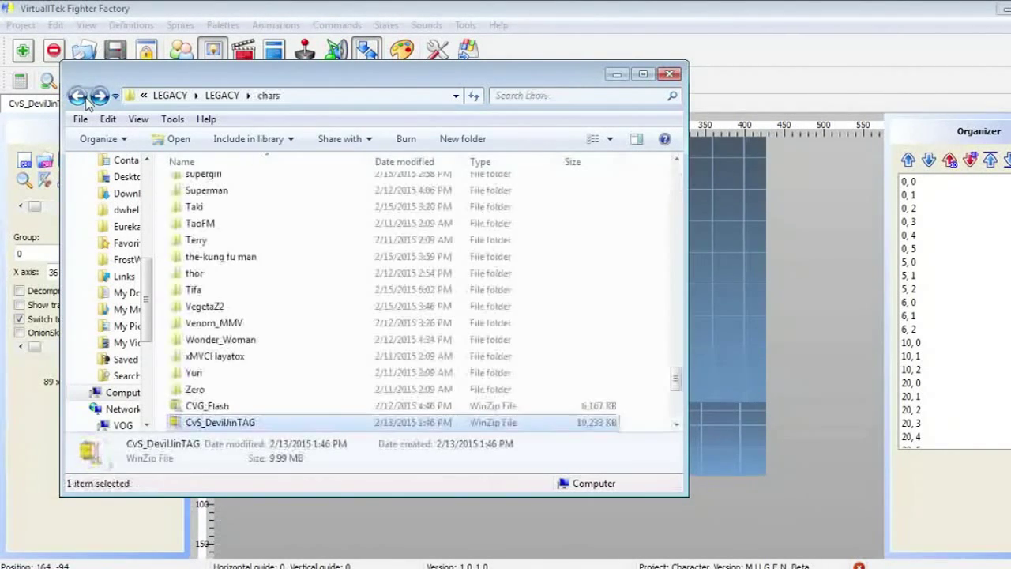
Open LEGACY READ ME!!!! from the inner LEGACY TEMPLATES folder, check the portrait sprite order, and minimize the file.
{"action": "left_click", "coordinate": [222, 96]}
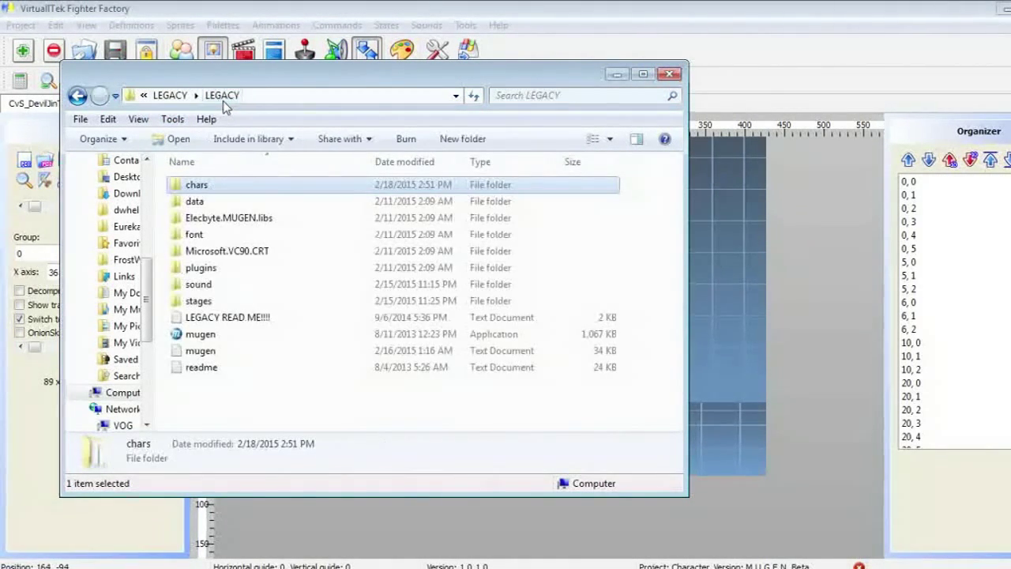
{"action": "left_click", "coordinate": [182, 96]}
{"action": "left_click", "coordinate": [182, 95]}
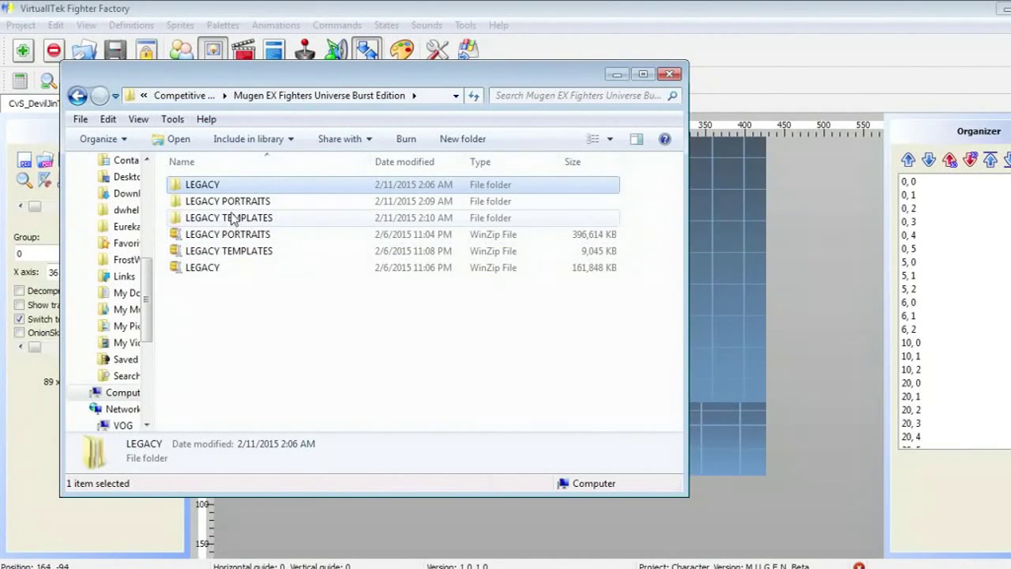
{"action": "double_click", "coordinate": [234, 218]}
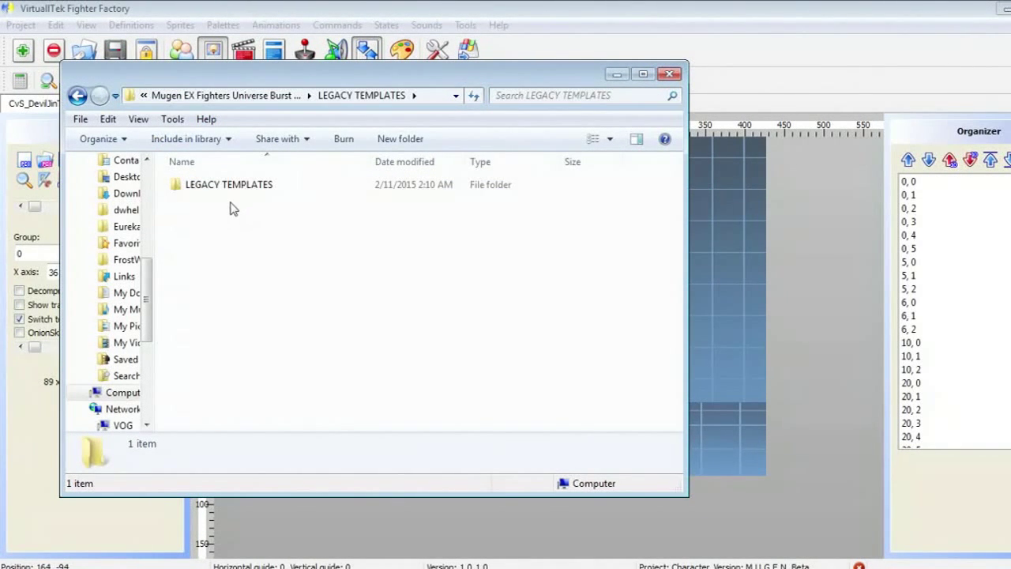
{"action": "double_click", "coordinate": [231, 188]}
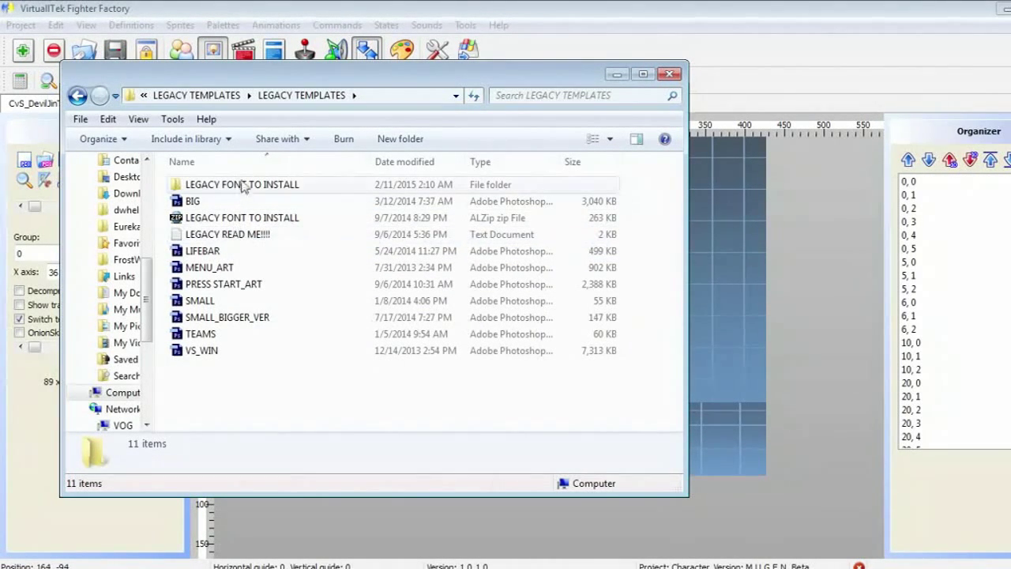
{"action": "double_click", "coordinate": [227, 236]}
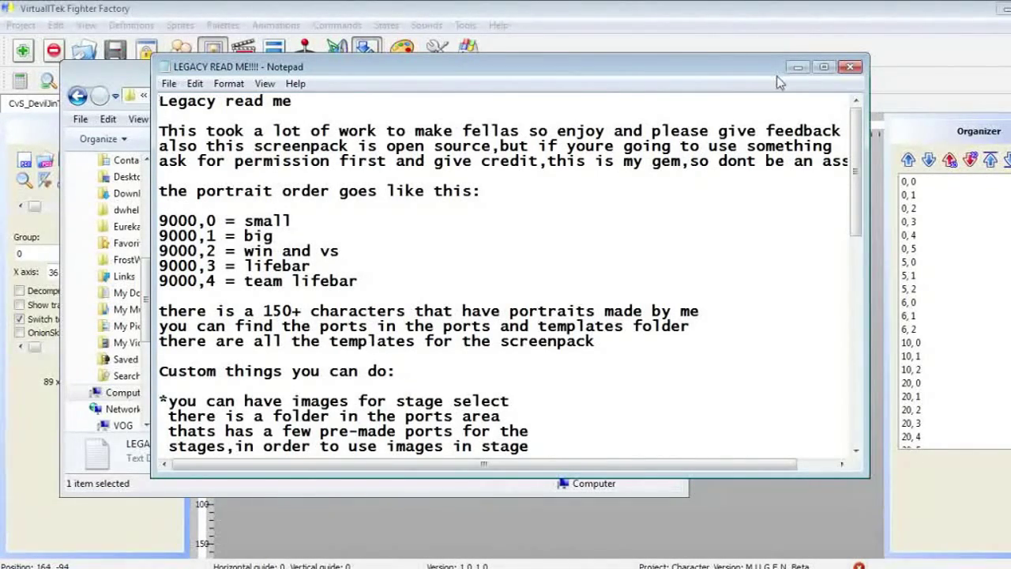
{"action": "left_click", "coordinate": [798, 68]}
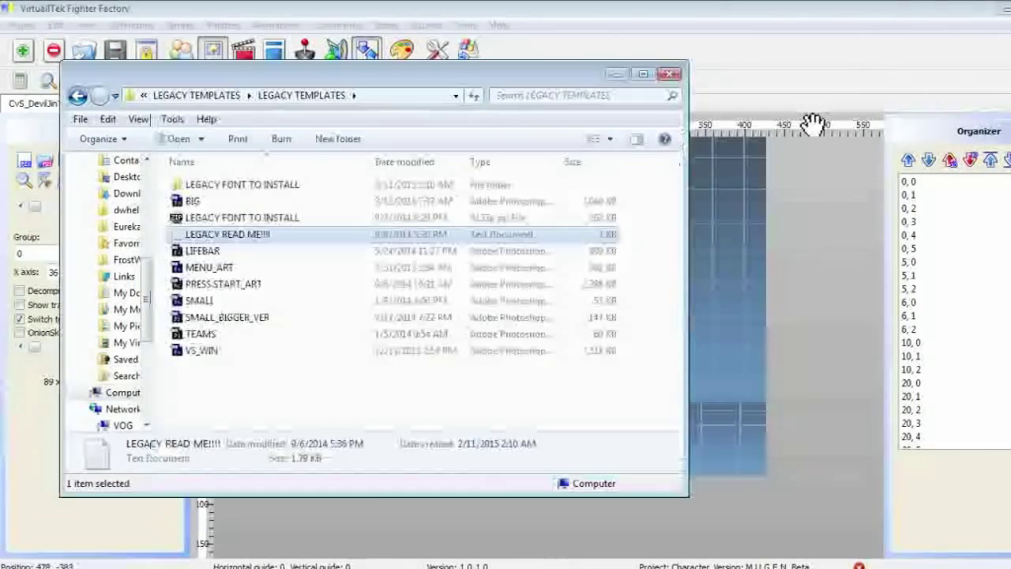
Switch back to Fighter Factory, organize the sprites automatically, and inspect the portrait sprites 9000, 0 and 9000, 1.
{"action": "left_click", "coordinate": [616, 75]}
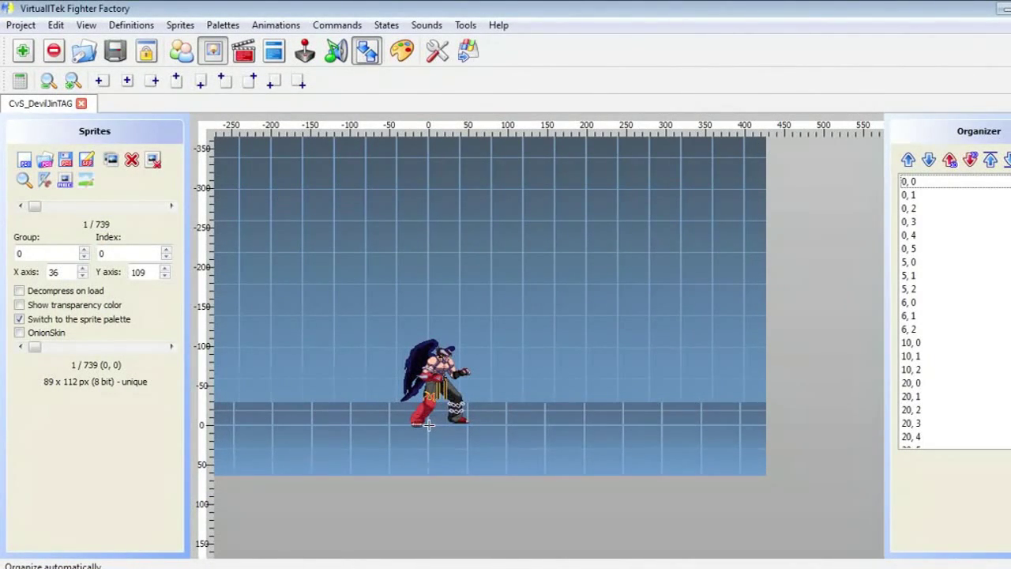
{"action": "key", "text": "ctrl+v"}
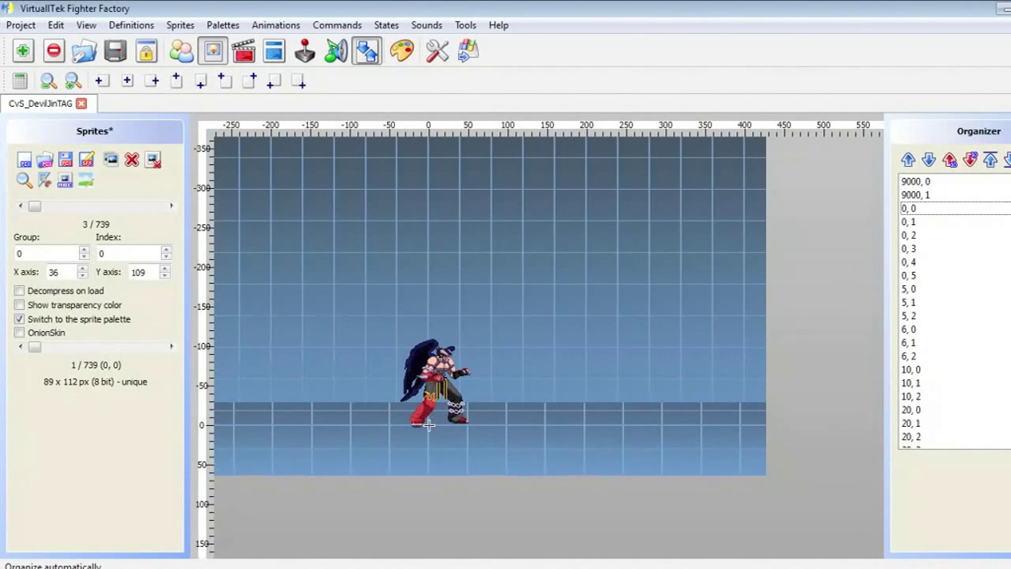
{"action": "left_click", "coordinate": [927, 187]}
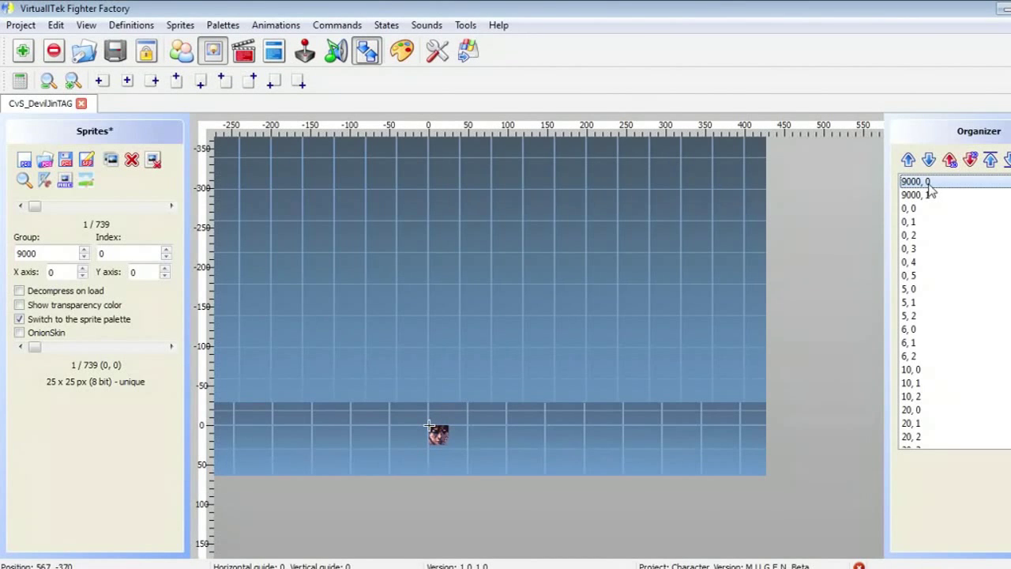
{"action": "left_click", "coordinate": [926, 196]}
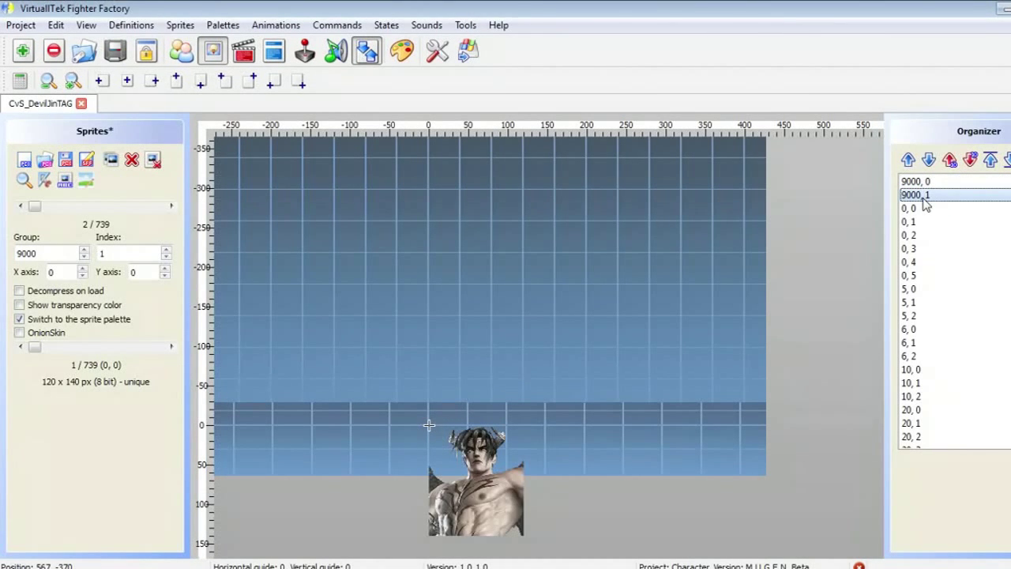
{"action": "key", "text": "Up"}
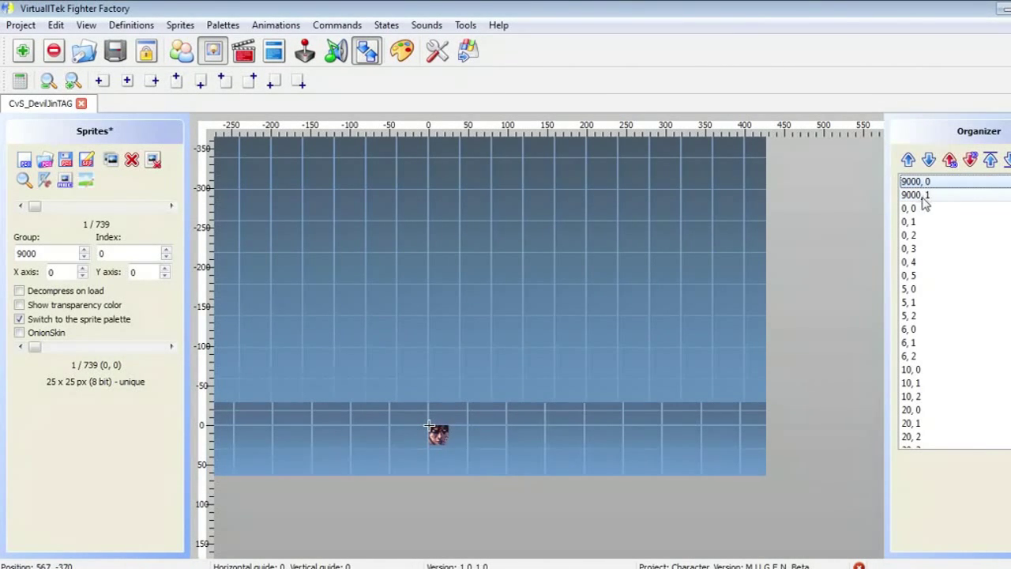
{"action": "scroll", "coordinate": [954, 312], "scroll_direction": "down", "scroll_amount": 20}
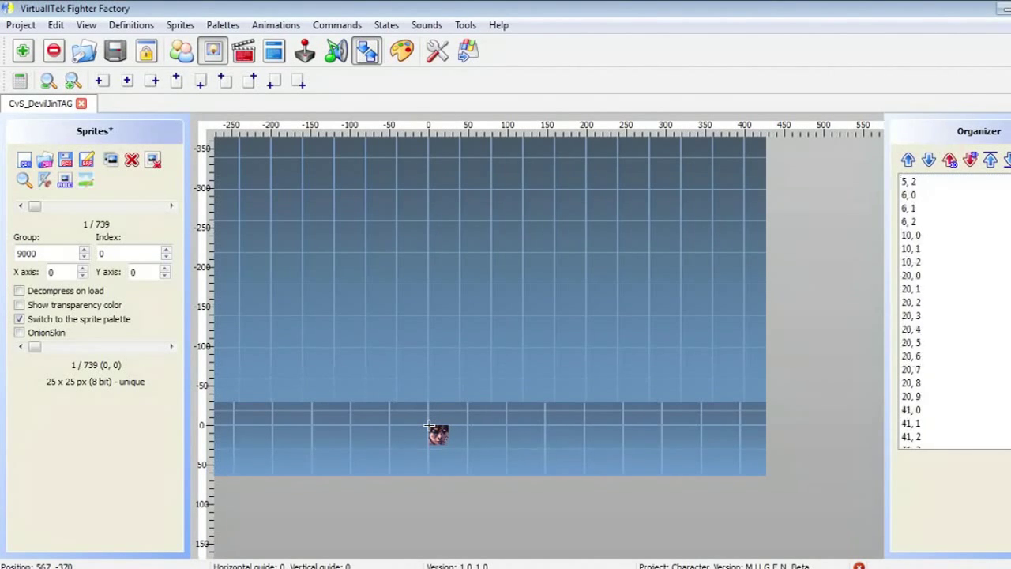
{"action": "scroll", "coordinate": [954, 312], "scroll_direction": "down", "scroll_amount": 20}
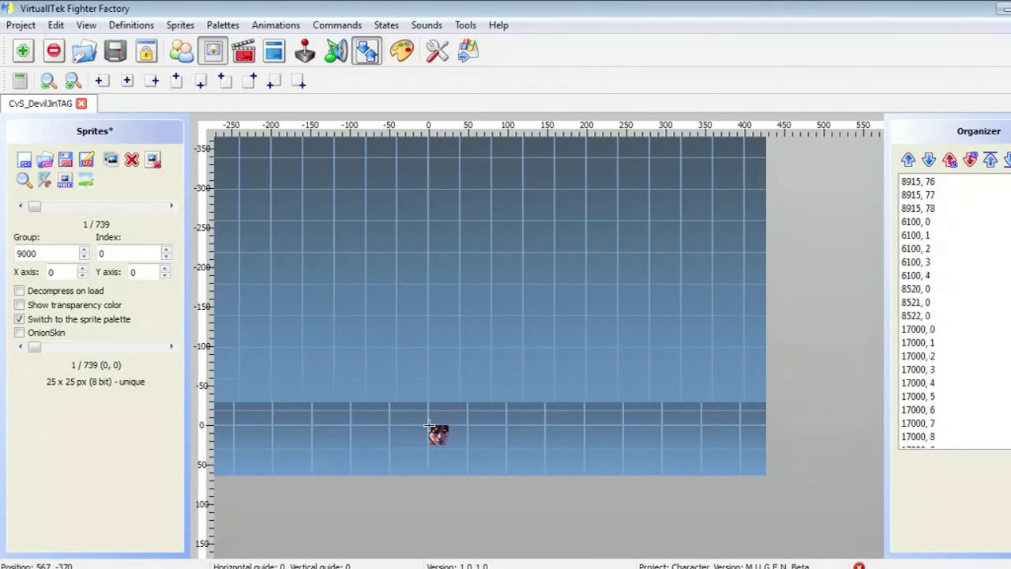
{"action": "scroll", "coordinate": [954, 312], "scroll_direction": "up", "scroll_amount": 20}
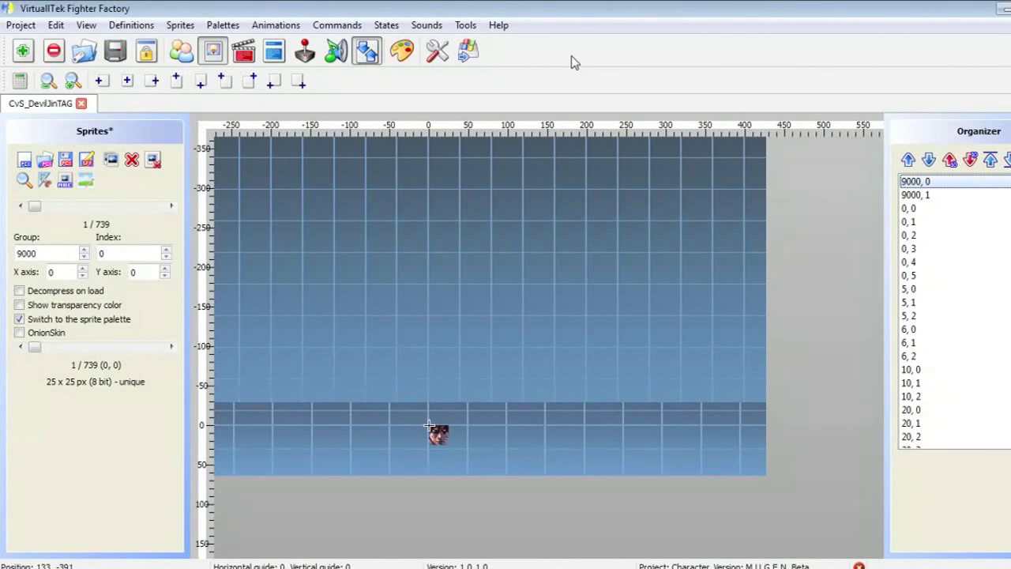
Save the sprites in M.U.G.E.N. 1.1 format over DevilJinNEW.sff in the CvS_DevilJinTAG folder.
{"action": "left_click", "coordinate": [181, 26]}
{"action": "left_click", "coordinate": [197, 98]}
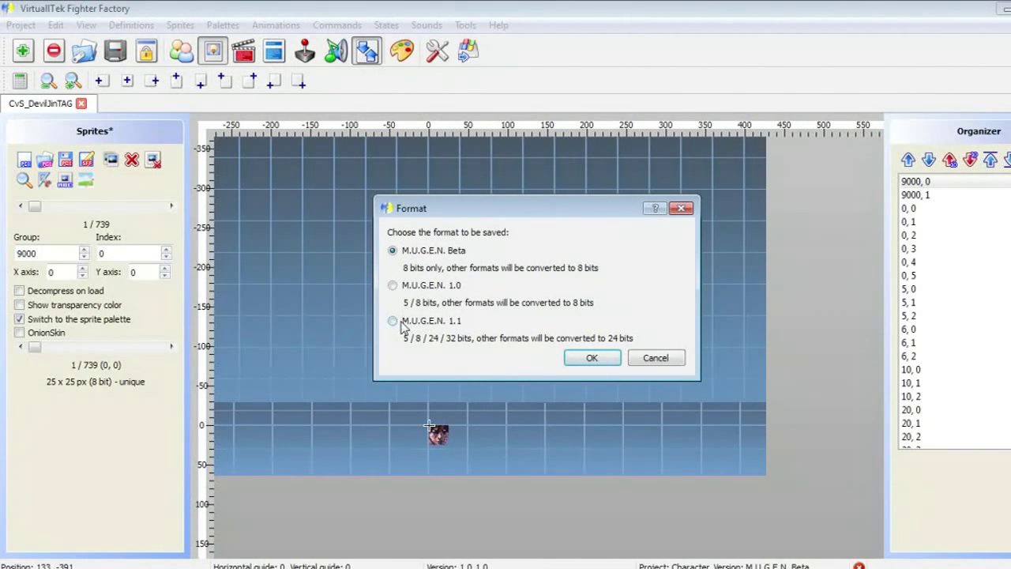
{"action": "left_click", "coordinate": [591, 359]}
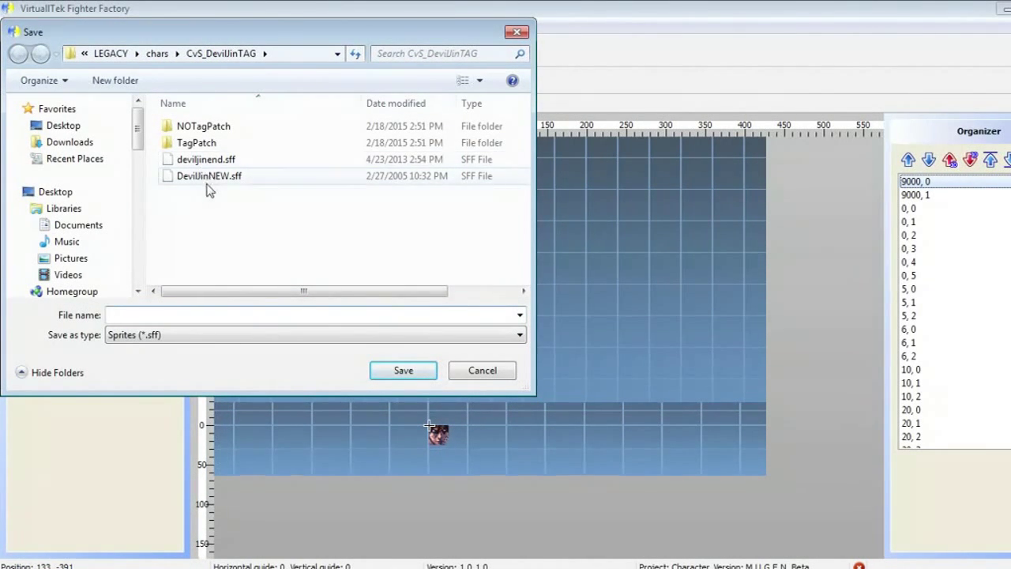
{"action": "left_click", "coordinate": [211, 182]}
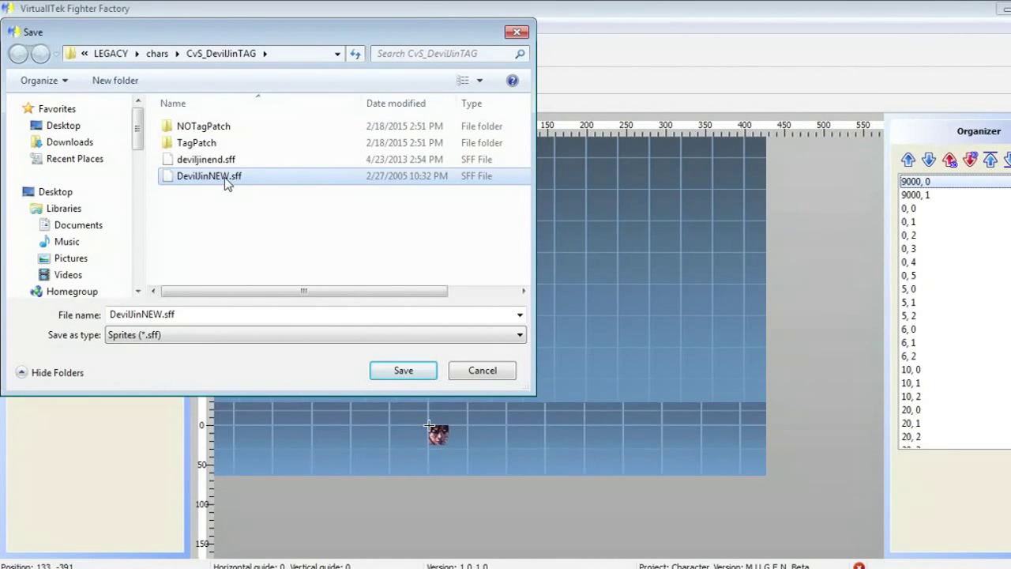
{"action": "double_click", "coordinate": [226, 178]}
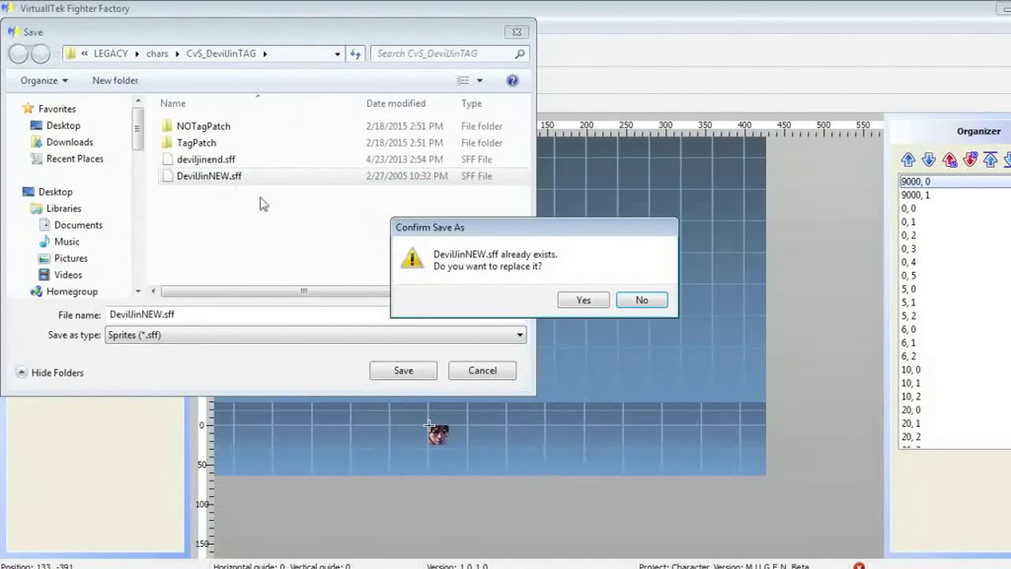
{"action": "left_click", "coordinate": [583, 301]}
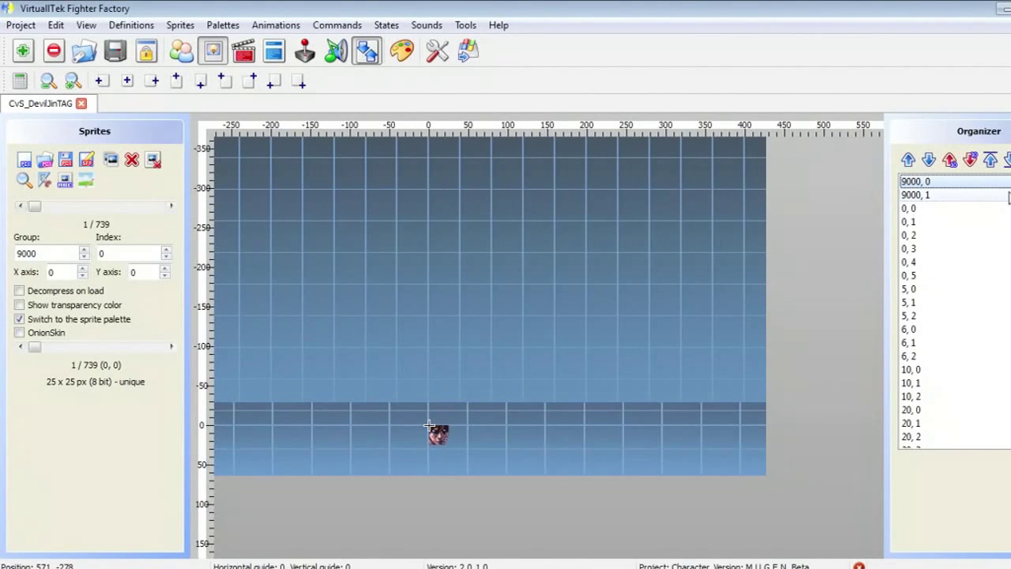
Start changing the image of sprite 9000, 0 and browse to the SMALL folder of LEGACY PORTRAITS.
{"action": "left_click", "coordinate": [952, 194]}
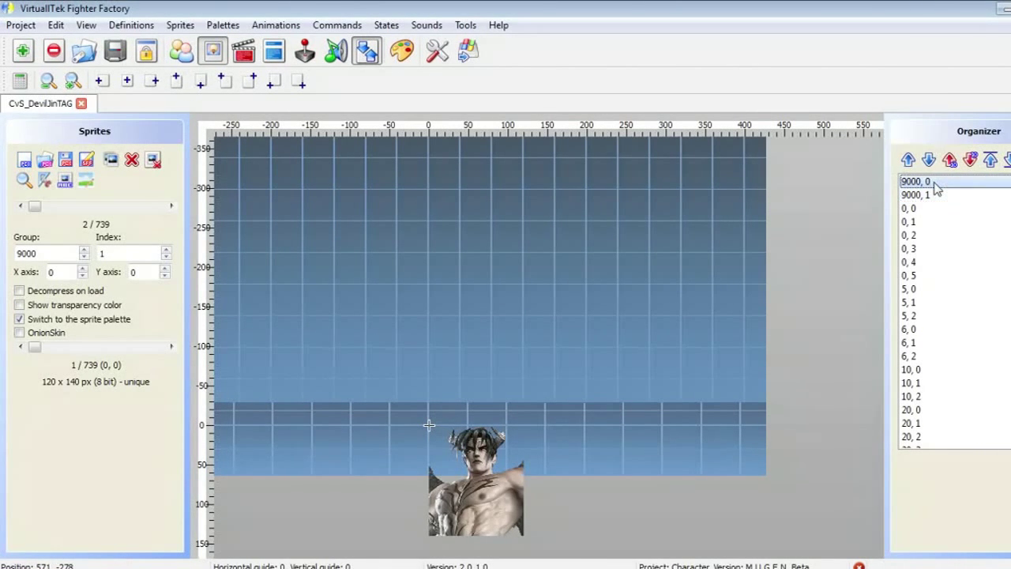
{"action": "left_click", "coordinate": [934, 184]}
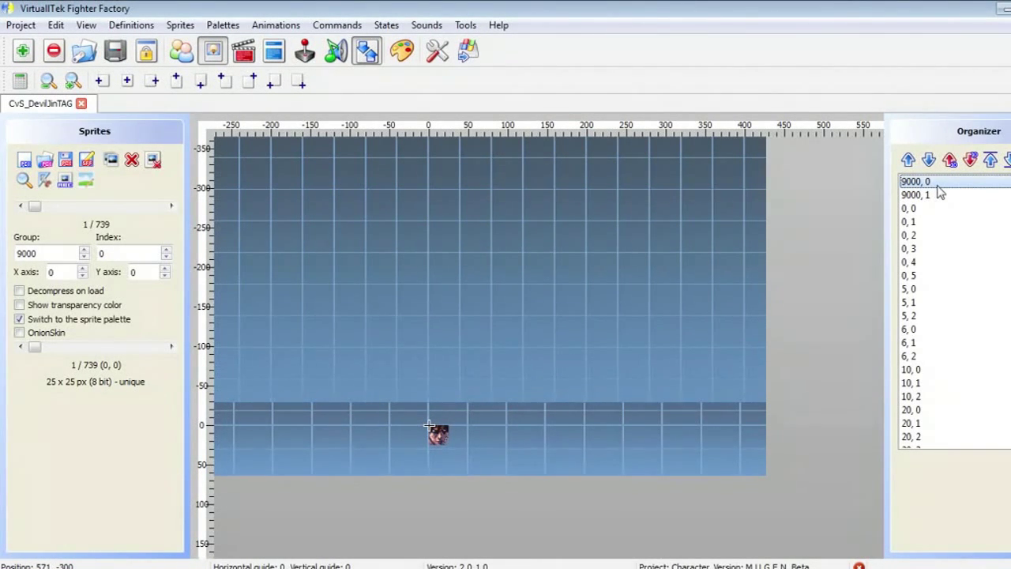
{"action": "left_click", "coordinate": [43, 163]}
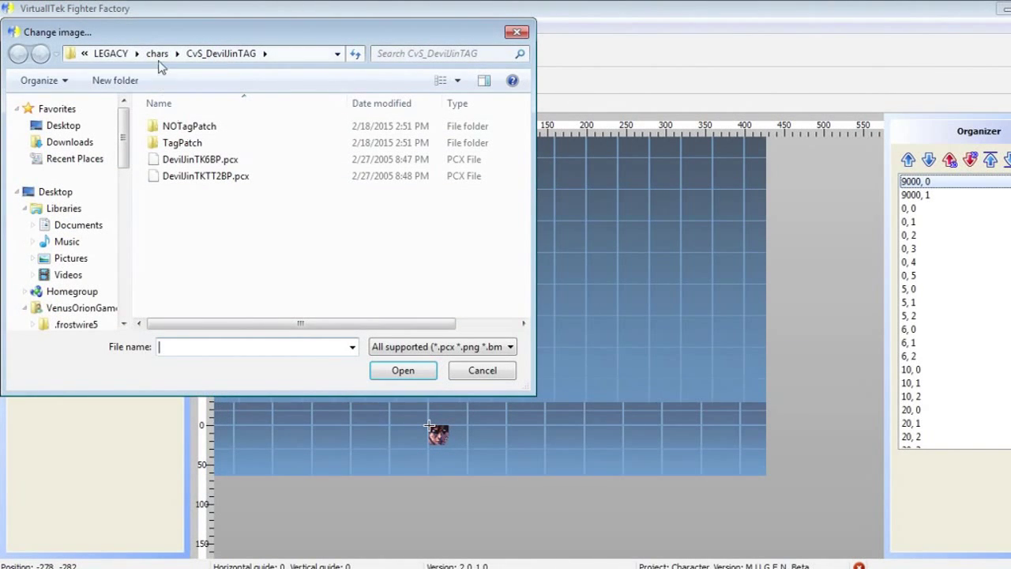
{"action": "left_click", "coordinate": [100, 53]}
{"action": "left_click", "coordinate": [103, 54]}
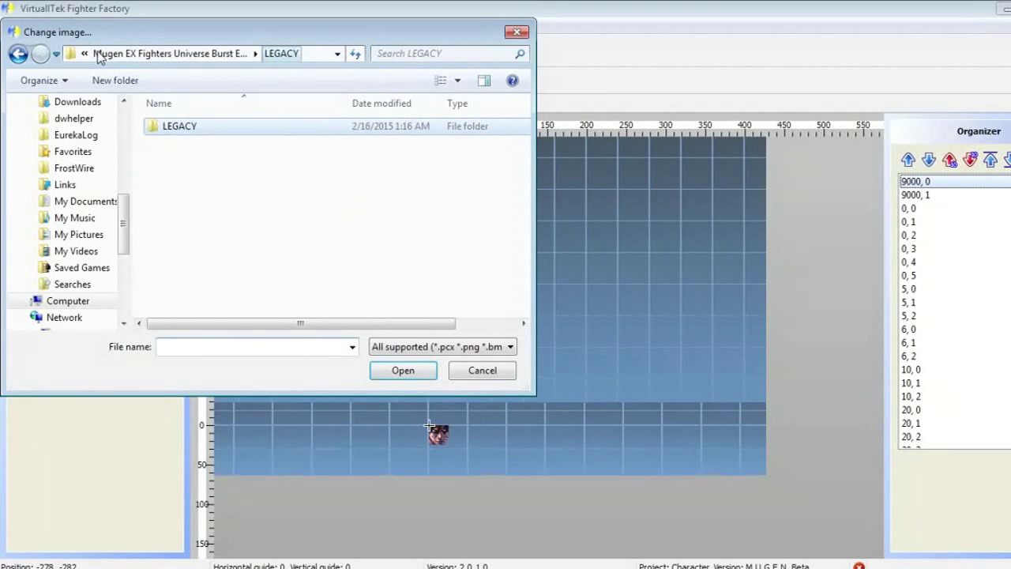
{"action": "left_click", "coordinate": [102, 53]}
{"action": "double_click", "coordinate": [203, 142]}
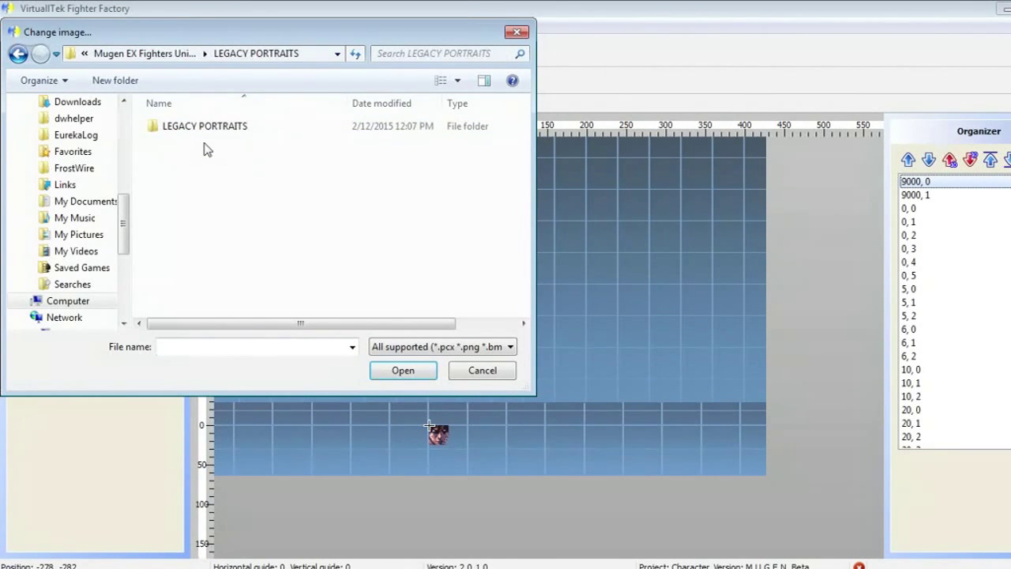
{"action": "double_click", "coordinate": [203, 129]}
{"action": "double_click", "coordinate": [195, 192]}
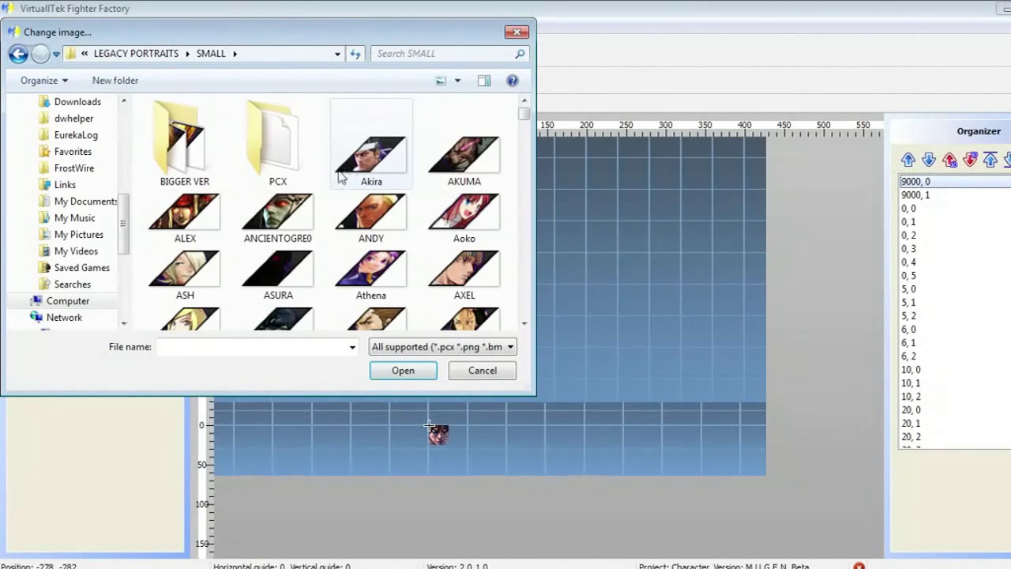
Load the Devil Jin image into sprite 9000, 0 uncropped with the image's palette if not already added, and save the sprites.
{"action": "left_click", "coordinate": [275, 267]}
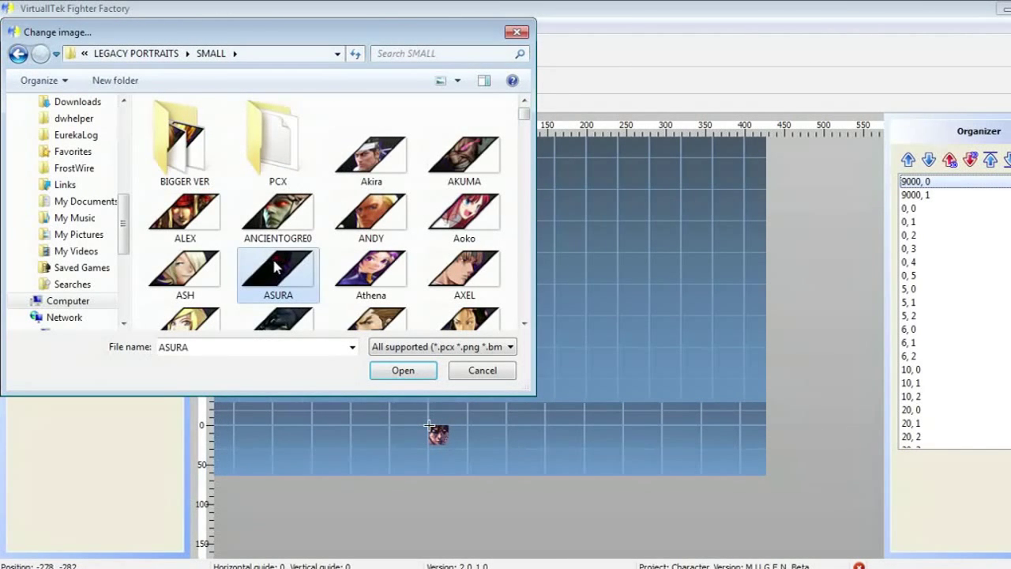
{"action": "scroll", "coordinate": [275, 267], "scroll_direction": "down", "scroll_amount": 5}
{"action": "left_click", "coordinate": [276, 264]}
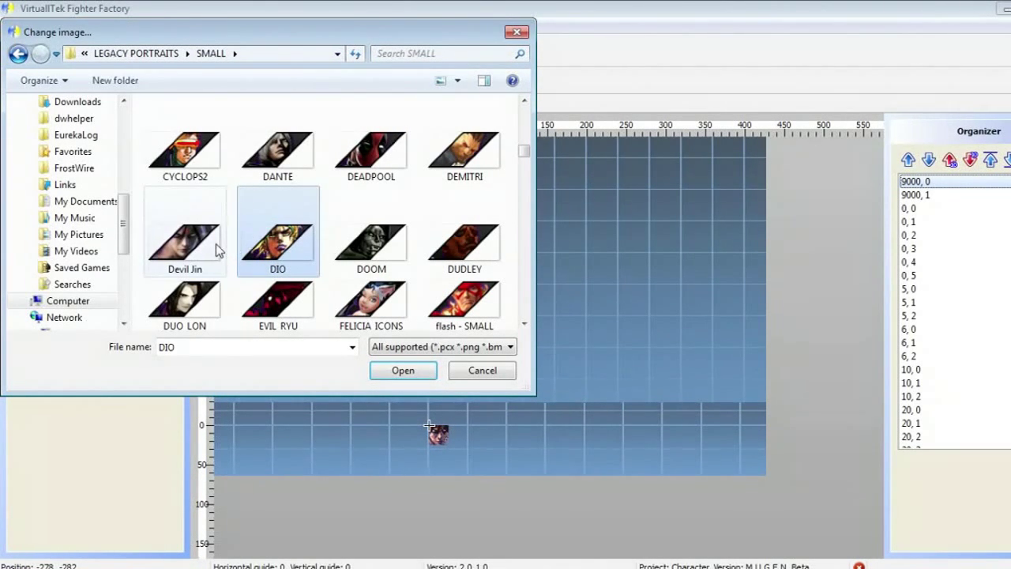
{"action": "left_click", "coordinate": [190, 241]}
{"action": "left_click", "coordinate": [403, 370]}
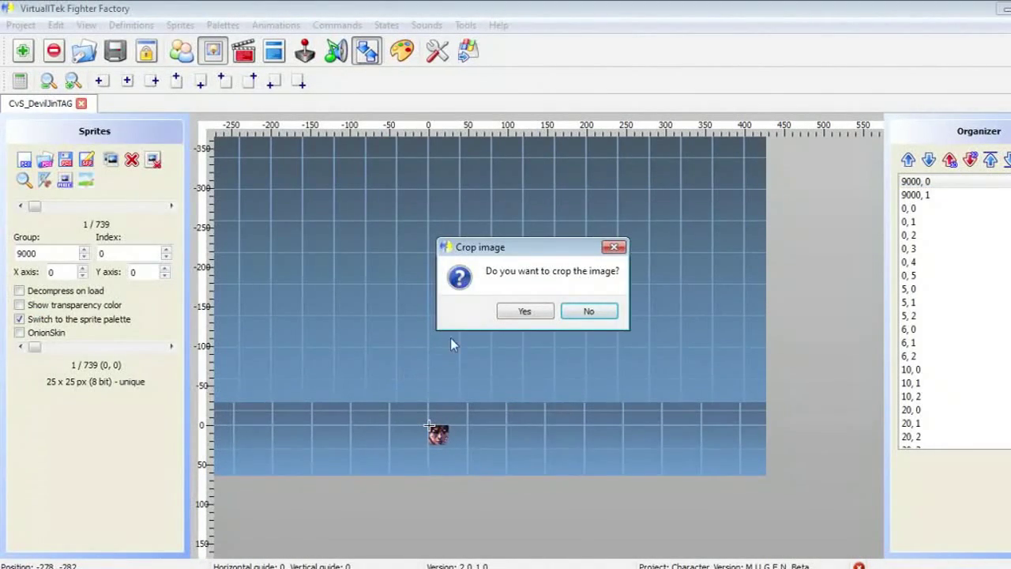
{"action": "left_click", "coordinate": [588, 312]}
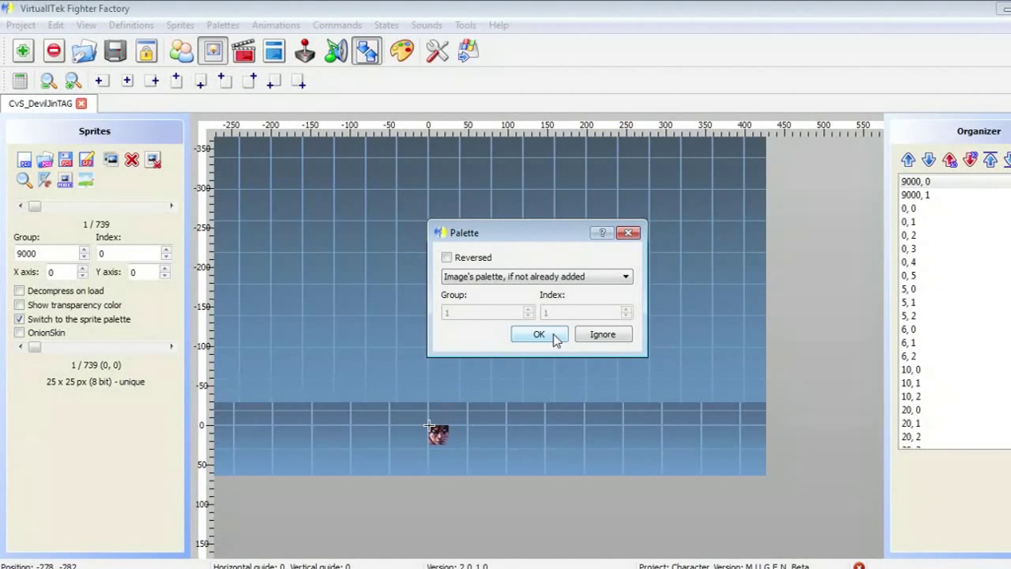
{"action": "left_click", "coordinate": [550, 337]}
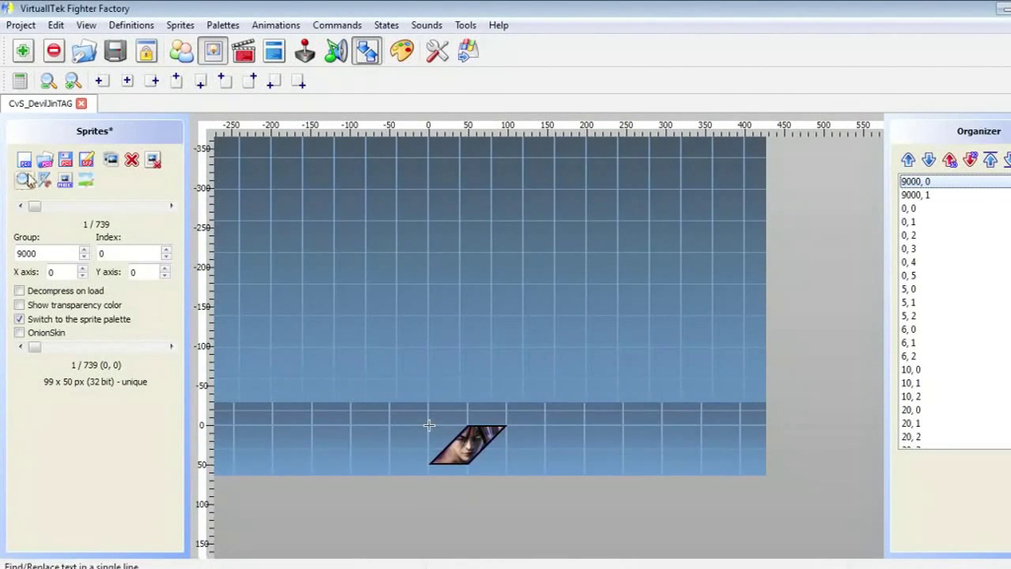
{"action": "left_click", "coordinate": [86, 161]}
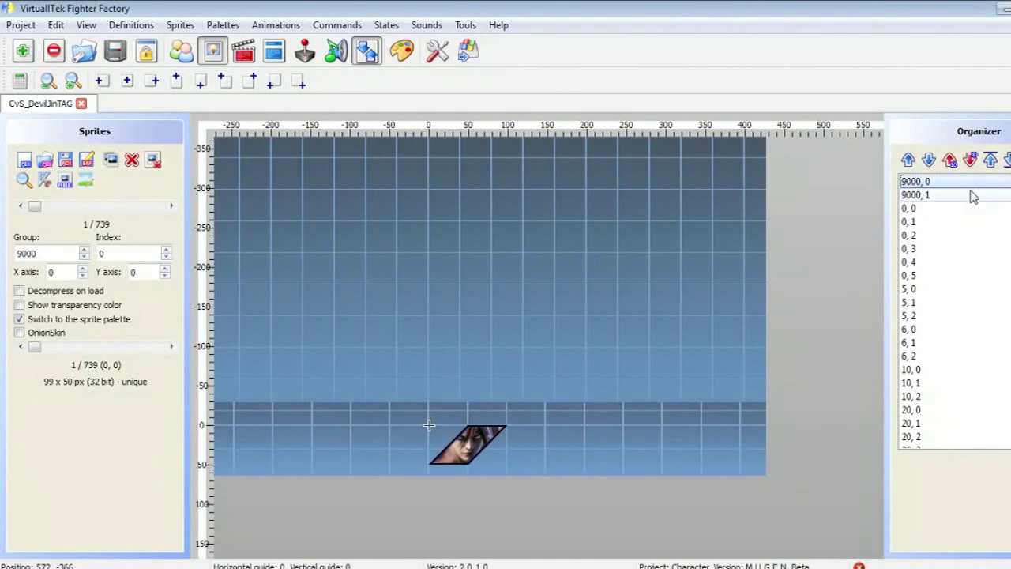
Replace sprite 9000, 1 with Devil Jin from the BIG portraits folder, uncropped and using the image's palette if not already added.
{"action": "left_click", "coordinate": [934, 193]}
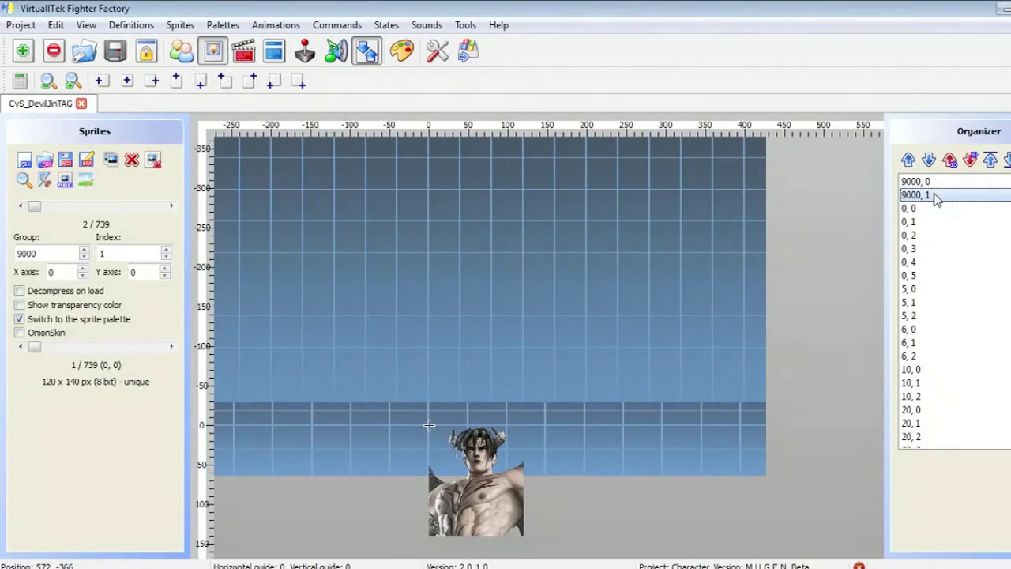
{"action": "left_click", "coordinate": [45, 164]}
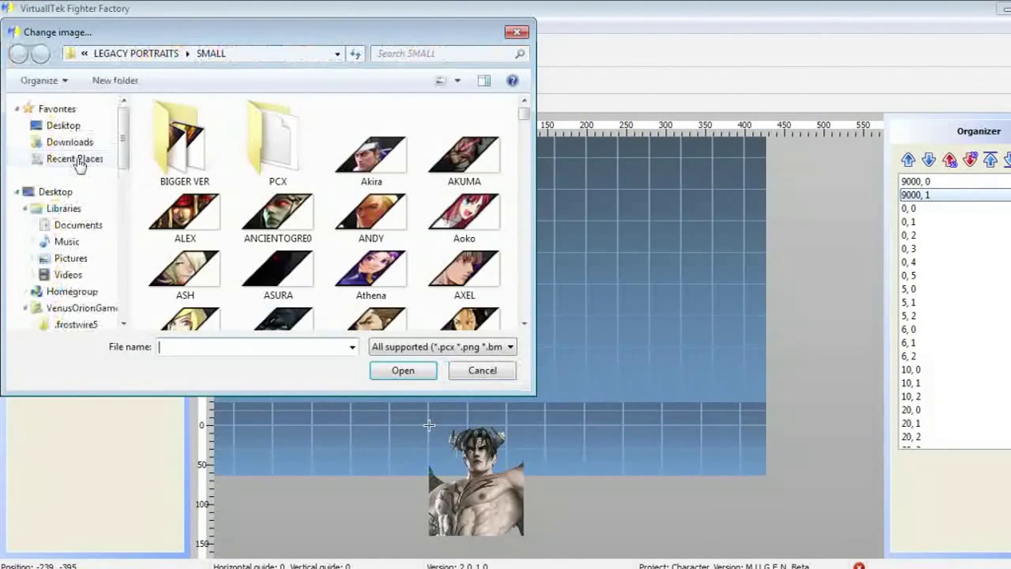
{"action": "left_click", "coordinate": [158, 54]}
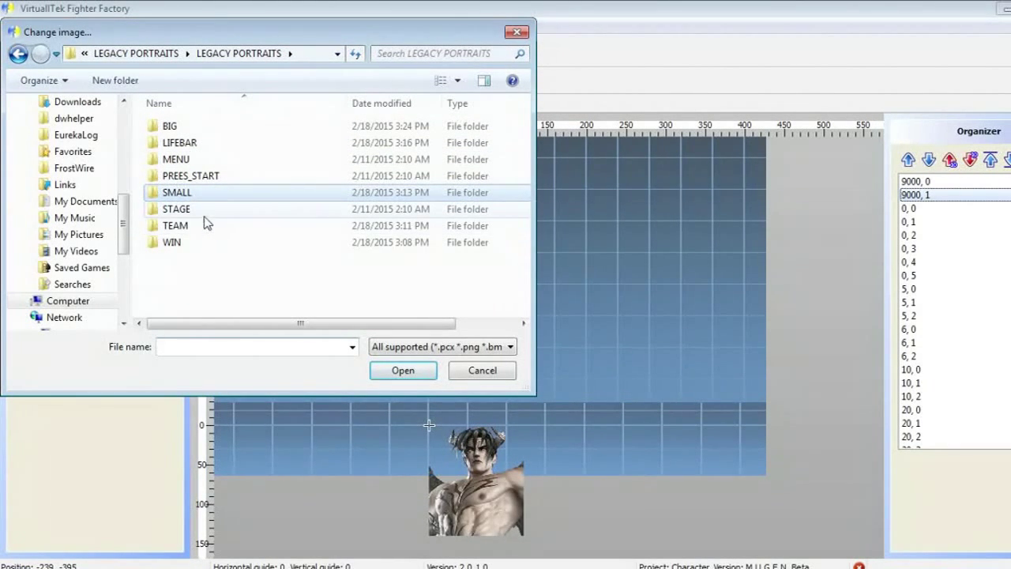
{"action": "double_click", "coordinate": [169, 126]}
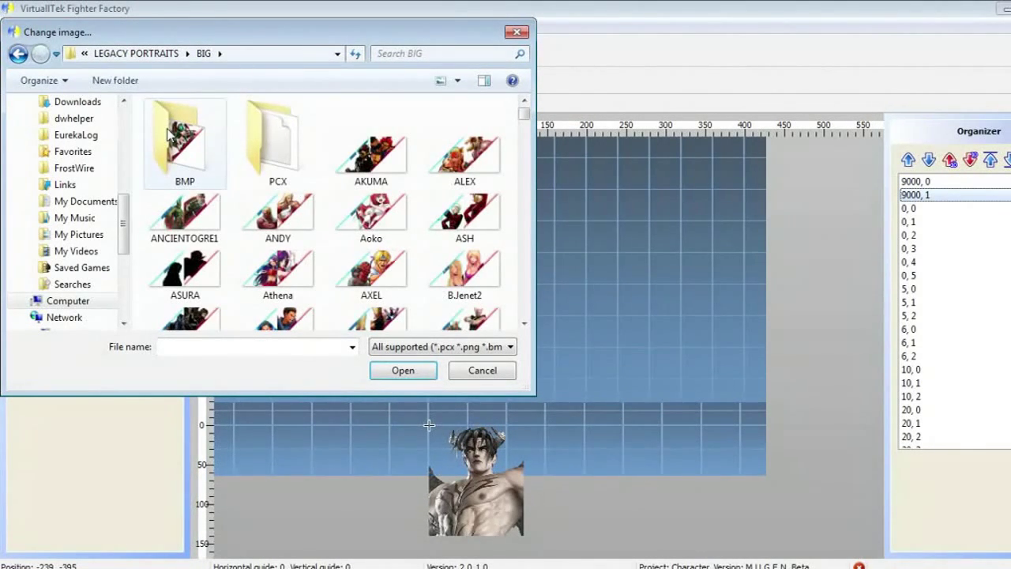
{"action": "left_click", "coordinate": [169, 135]}
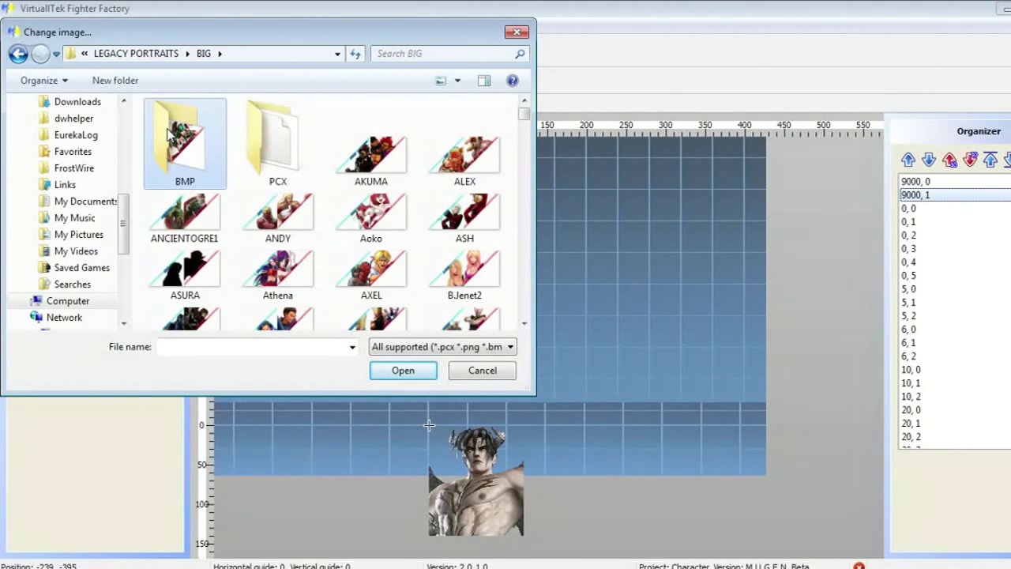
{"action": "type", "text": "dev"}
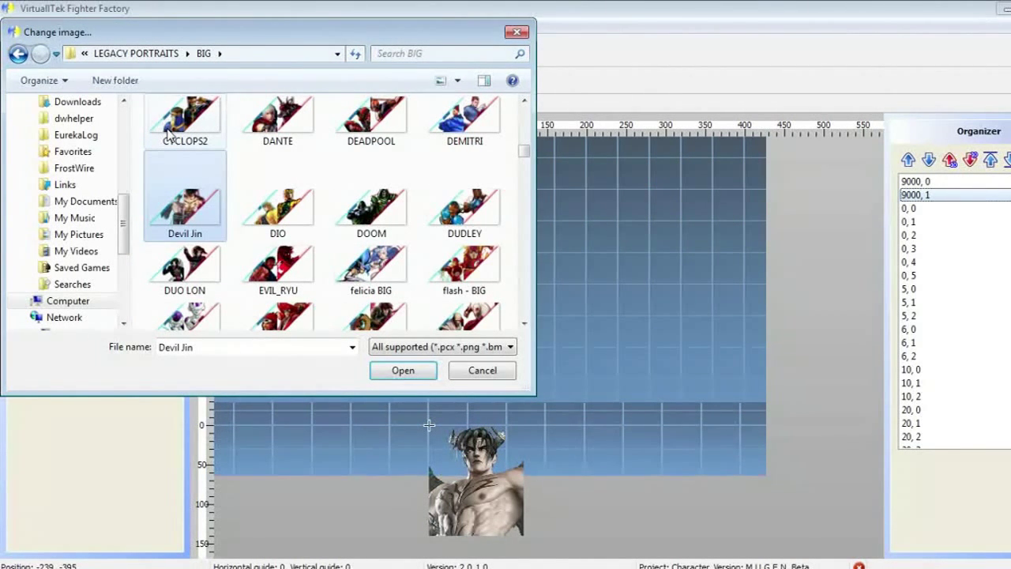
{"action": "left_click", "coordinate": [412, 368]}
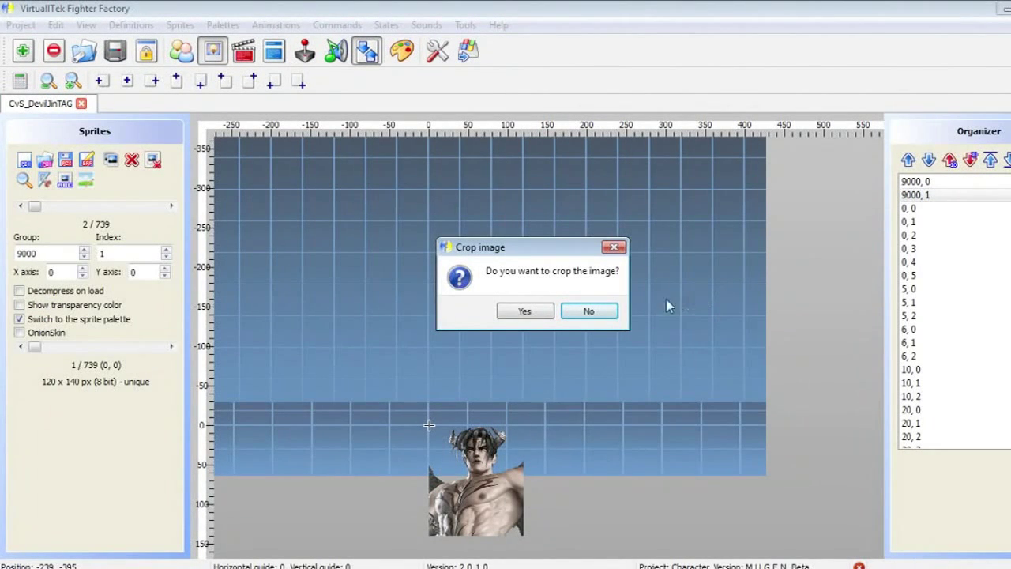
{"action": "left_click", "coordinate": [598, 312]}
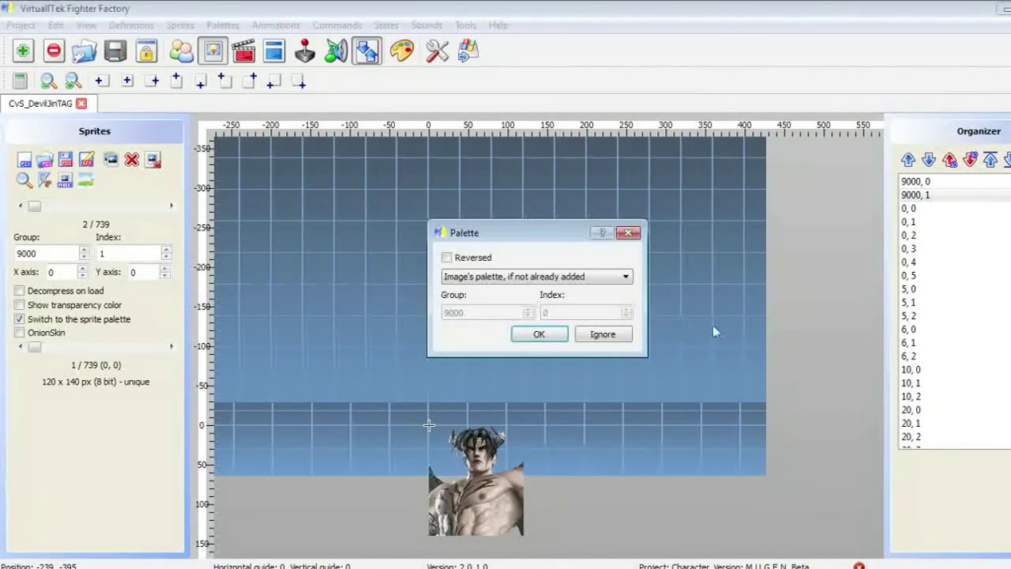
{"action": "left_click", "coordinate": [540, 334]}
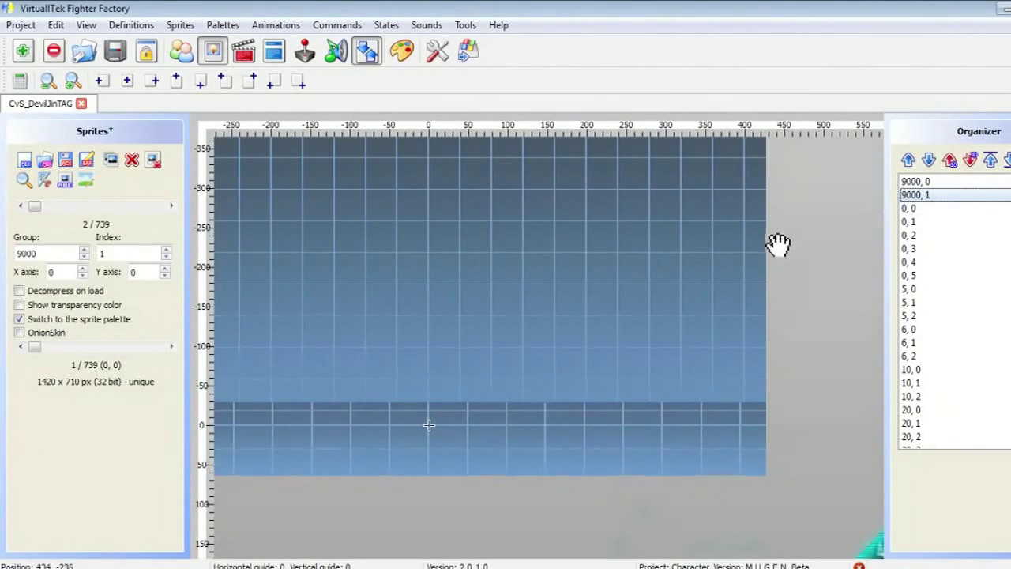
Check the X axis and Y axis values of sprite 9000, 1.
{"action": "left_click", "coordinate": [62, 271]}
{"action": "double_click", "coordinate": [51, 271]}
{"action": "left_click", "coordinate": [139, 273]}
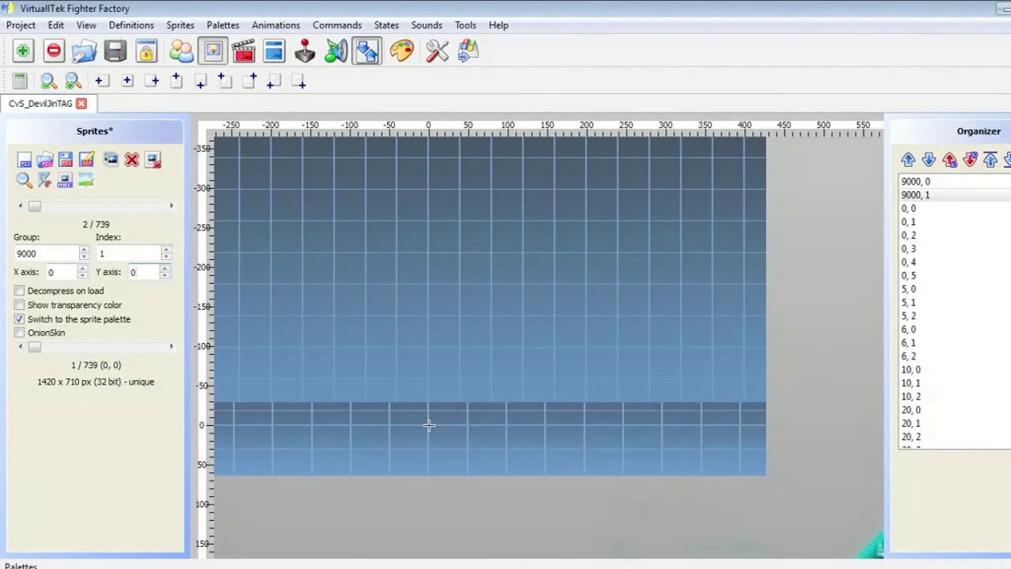
Save the sprites and look up the 9000 portrait order in the LEGACY read me.
{"action": "left_click", "coordinate": [87, 160]}
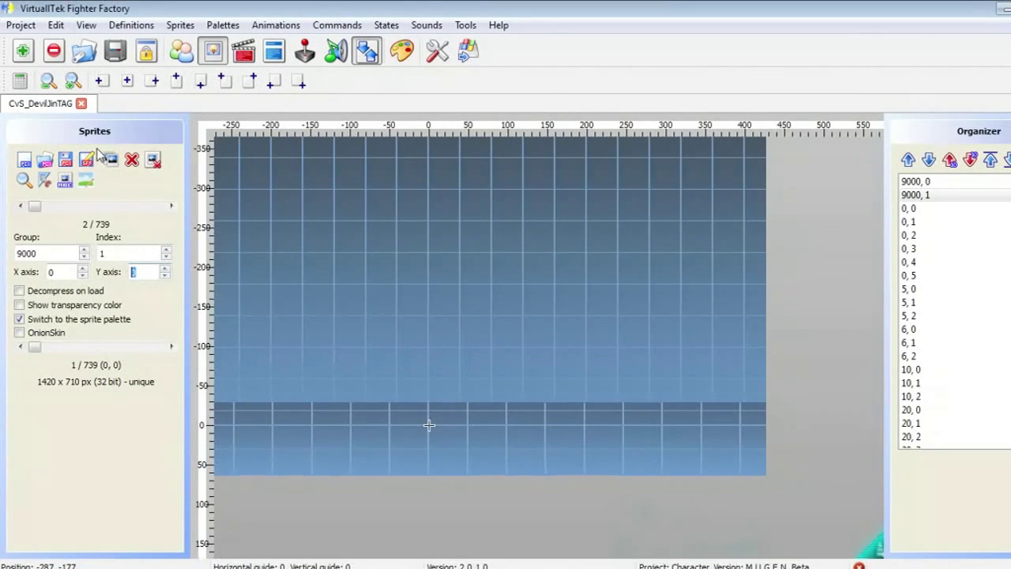
{"action": "left_click", "coordinate": [924, 208]}
{"action": "left_click", "coordinate": [926, 185]}
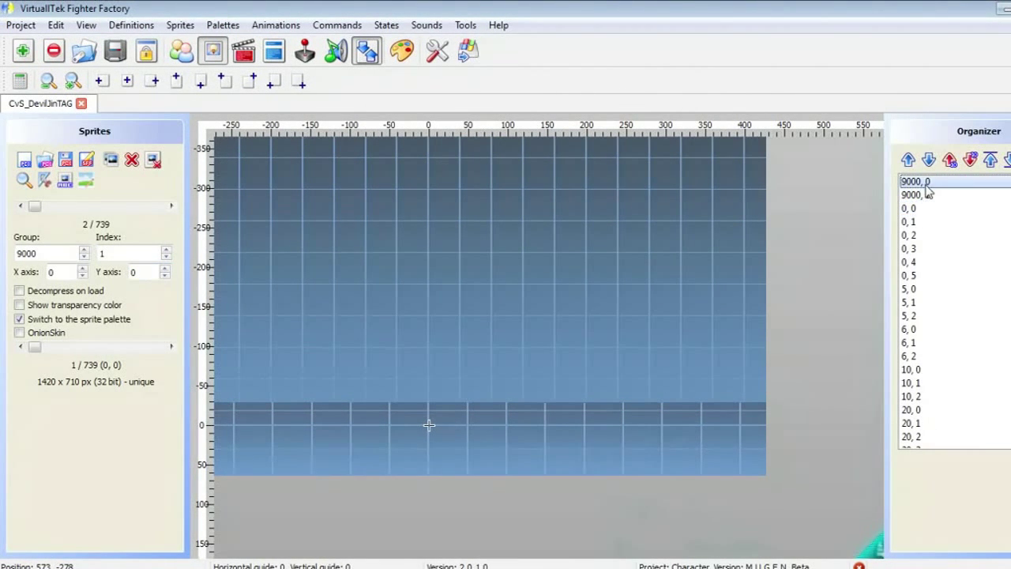
{"action": "key", "text": "alt+Tab"}
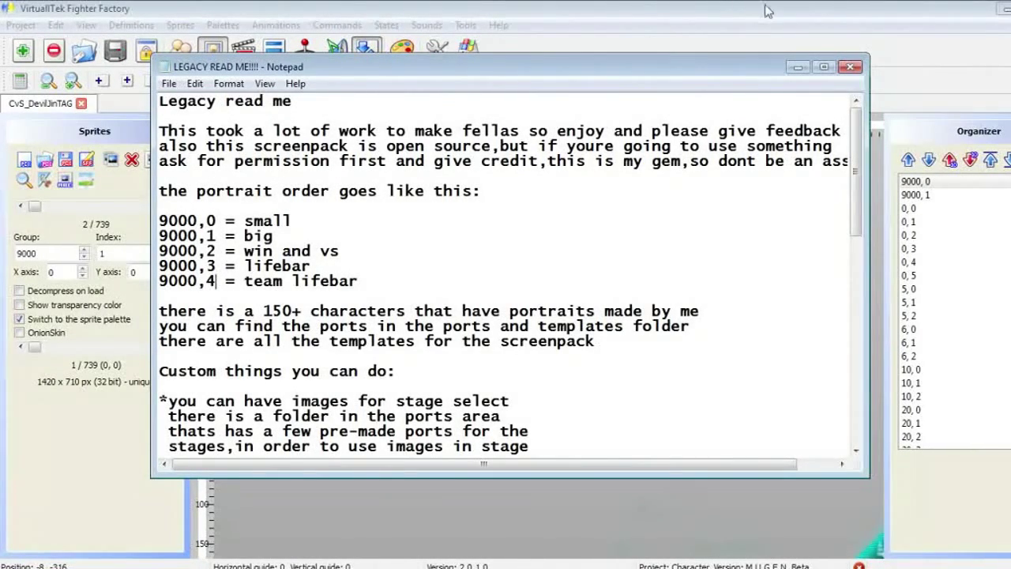
{"action": "left_click", "coordinate": [63, 259]}
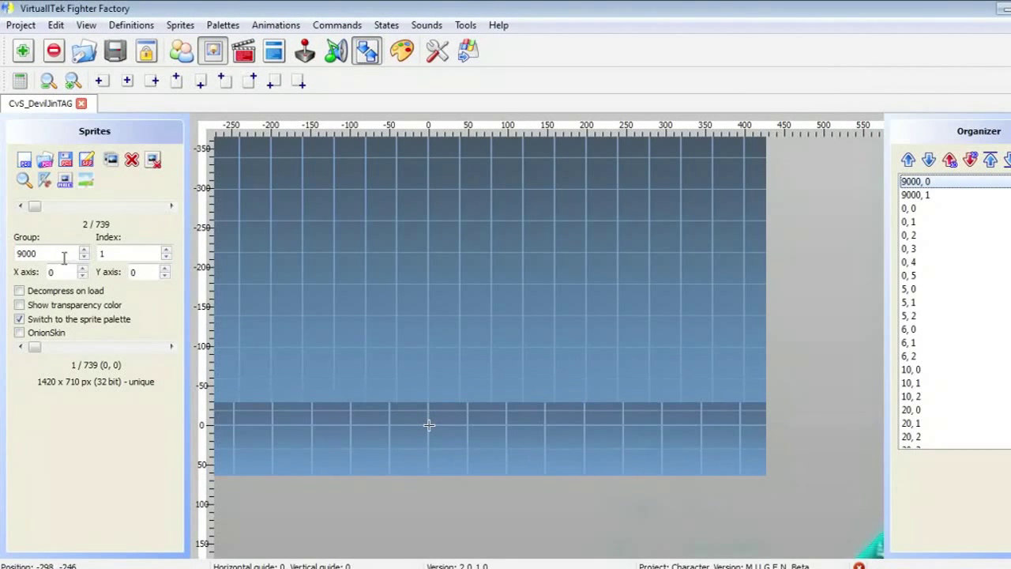
Start adding a new sprite after 9000, 1 from the Devil Jin image in the WIN folder of LEGACY PORTRAITS.
{"action": "left_click", "coordinate": [924, 196]}
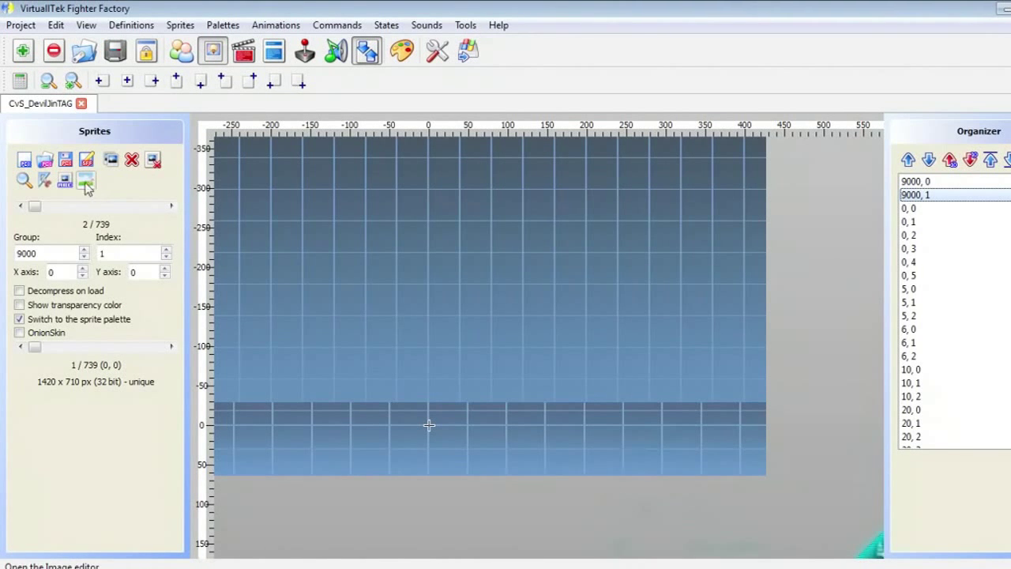
{"action": "left_click", "coordinate": [25, 164]}
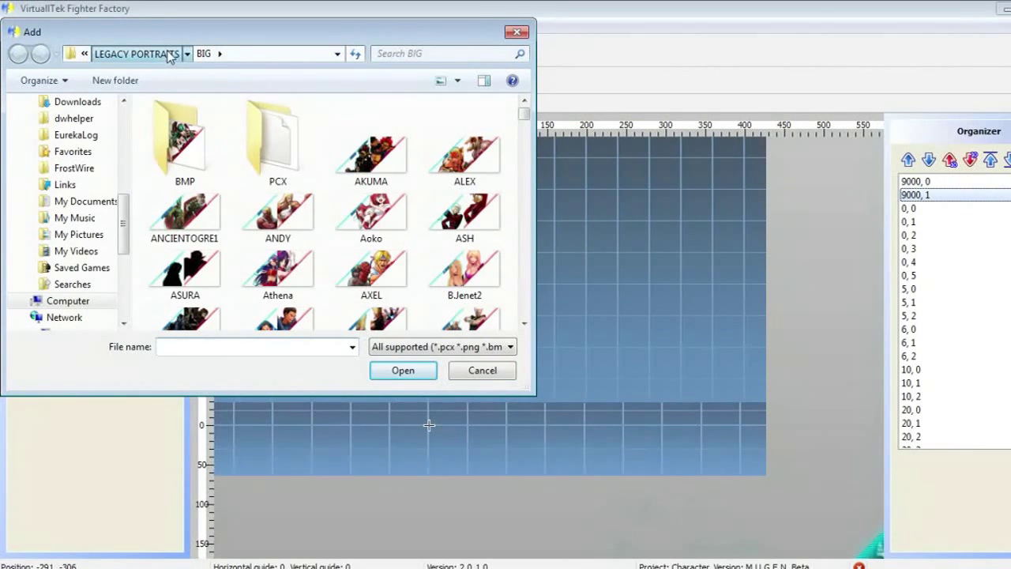
{"action": "left_click", "coordinate": [172, 53]}
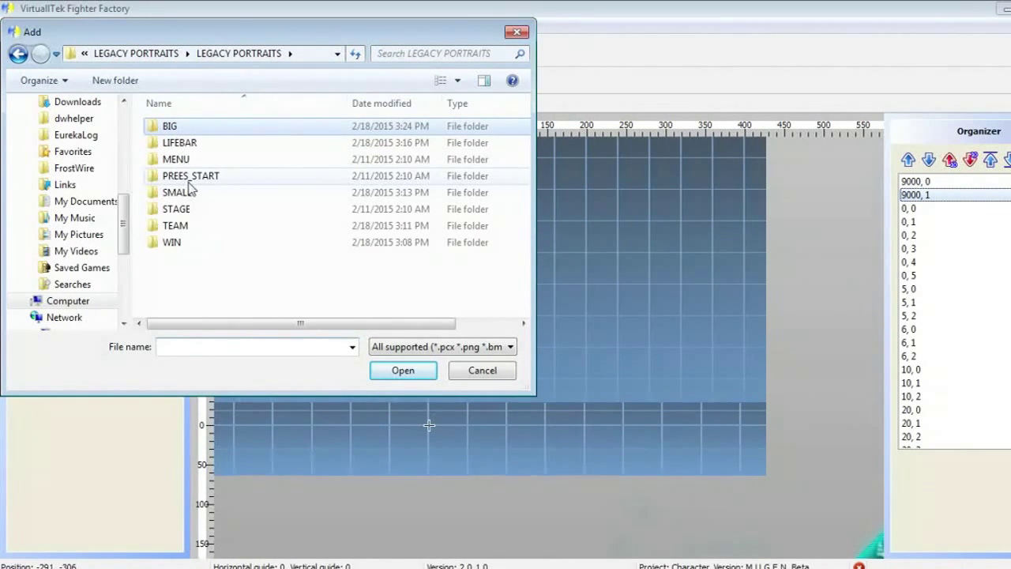
{"action": "double_click", "coordinate": [172, 242]}
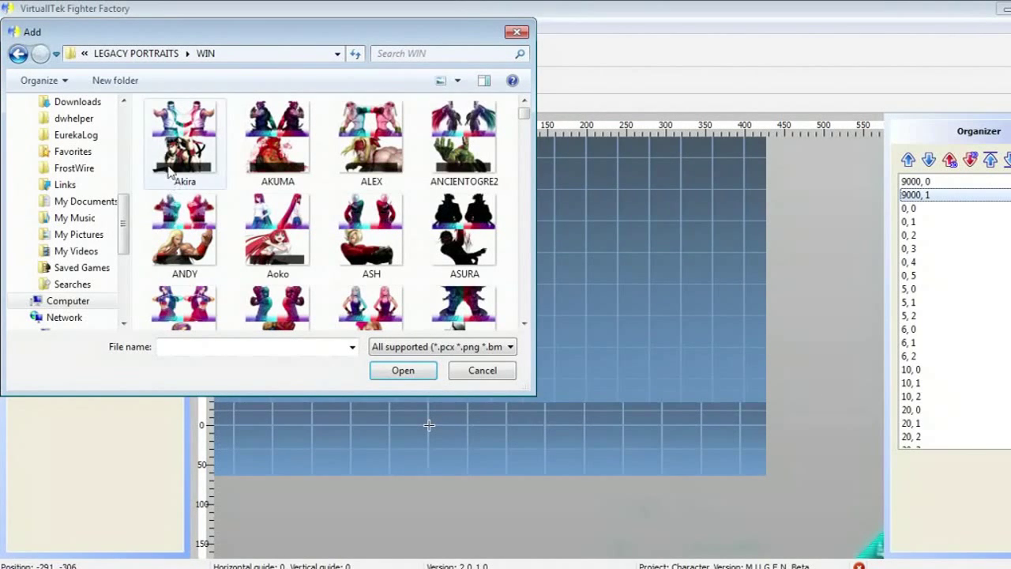
{"action": "left_click", "coordinate": [250, 168]}
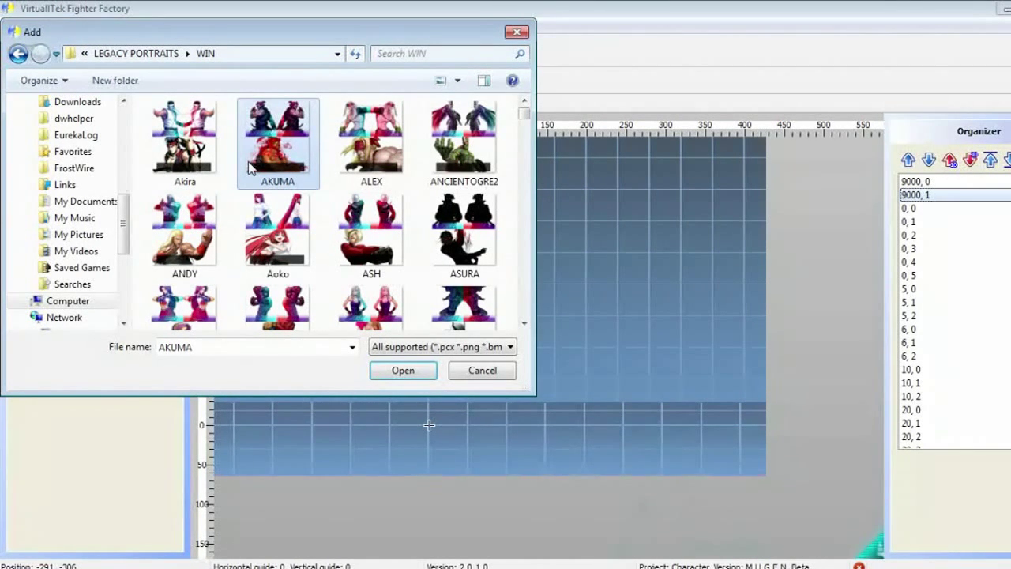
{"action": "key", "text": "d"}
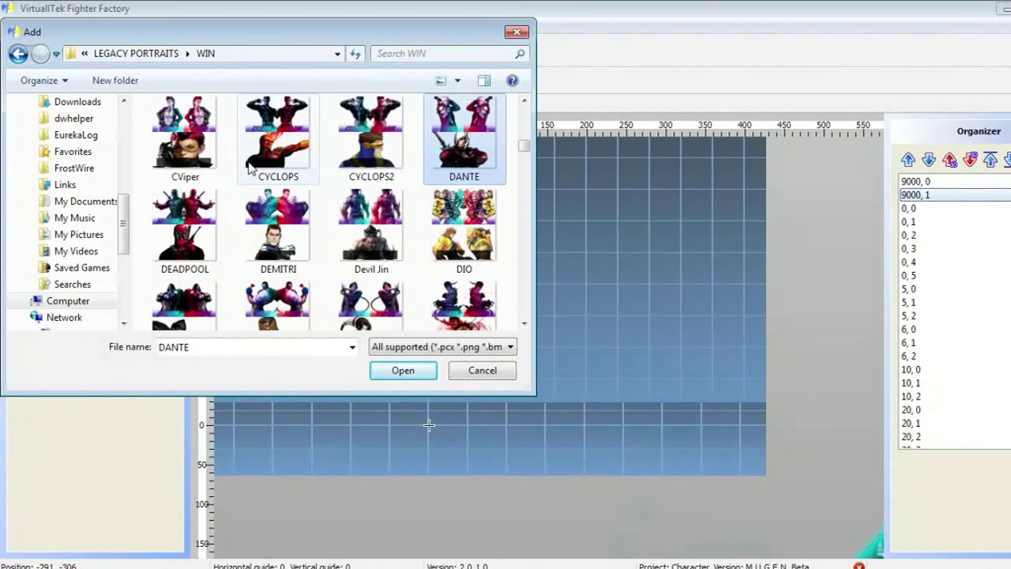
{"action": "double_click", "coordinate": [367, 229]}
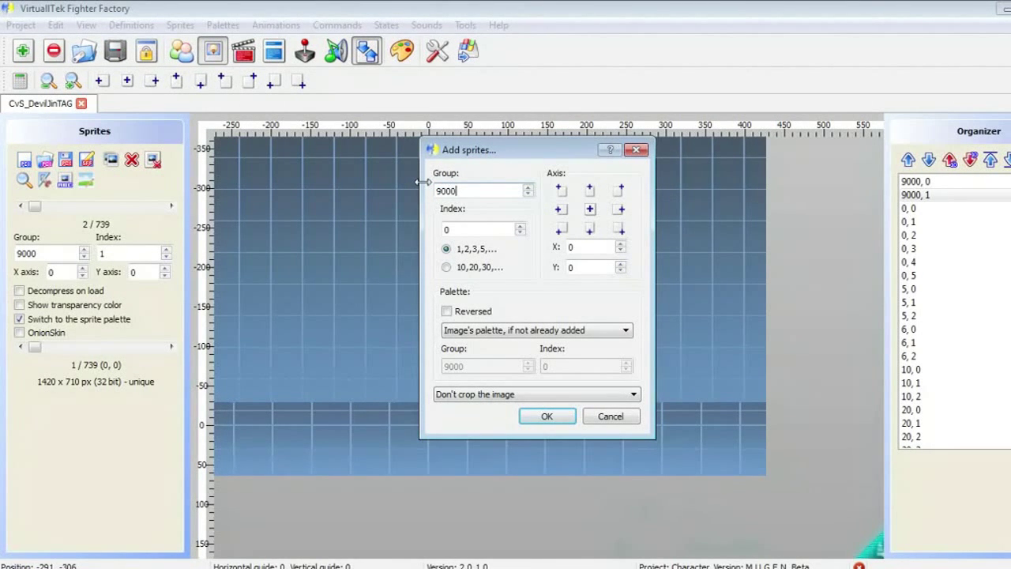
Add the image as group 9000, index 2, uncropped with the image's palette if not already added, and save the sprites.
{"action": "key", "text": "BackSpace"}
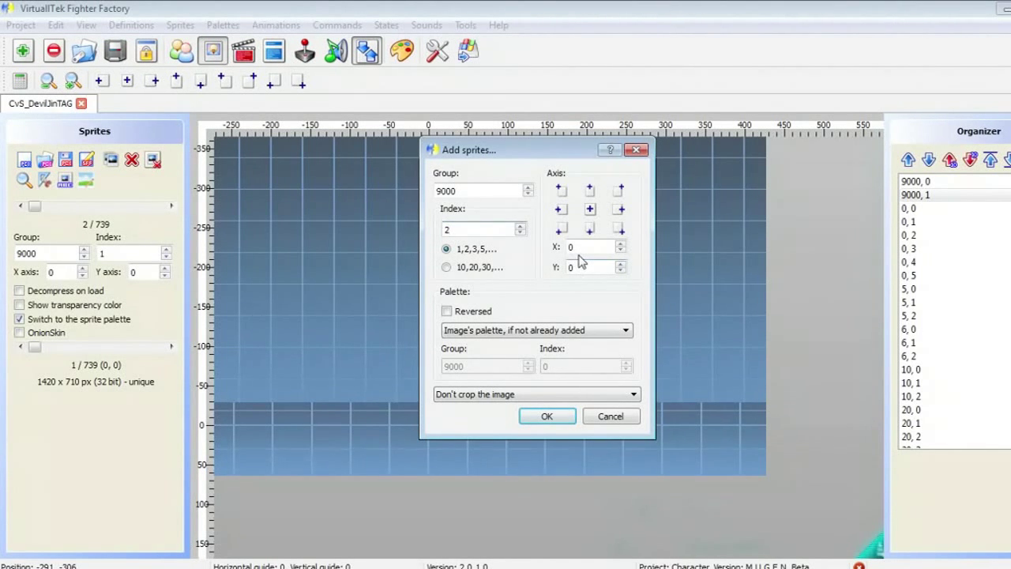
{"action": "left_click", "coordinate": [547, 416]}
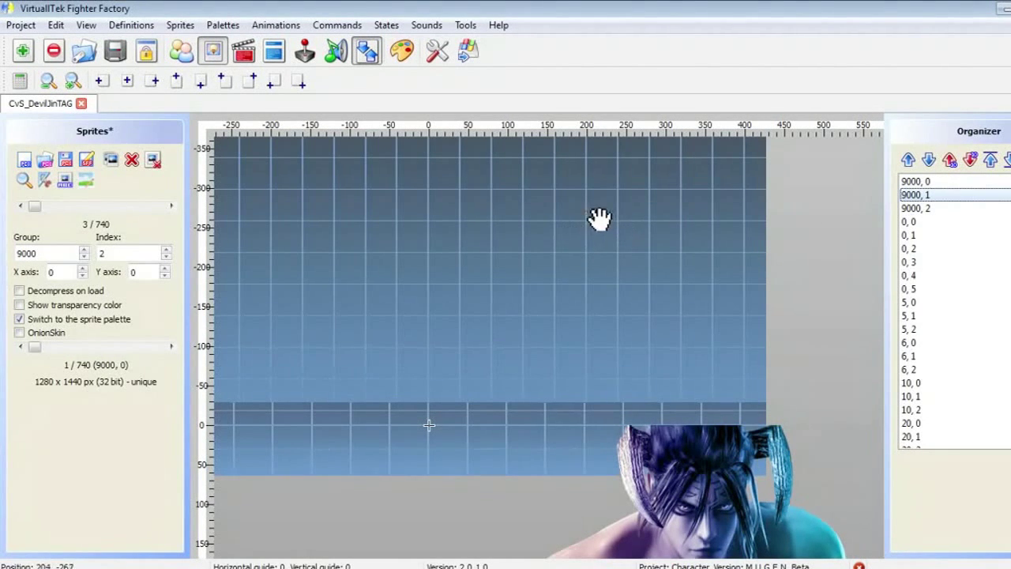
{"action": "left_click", "coordinate": [952, 210]}
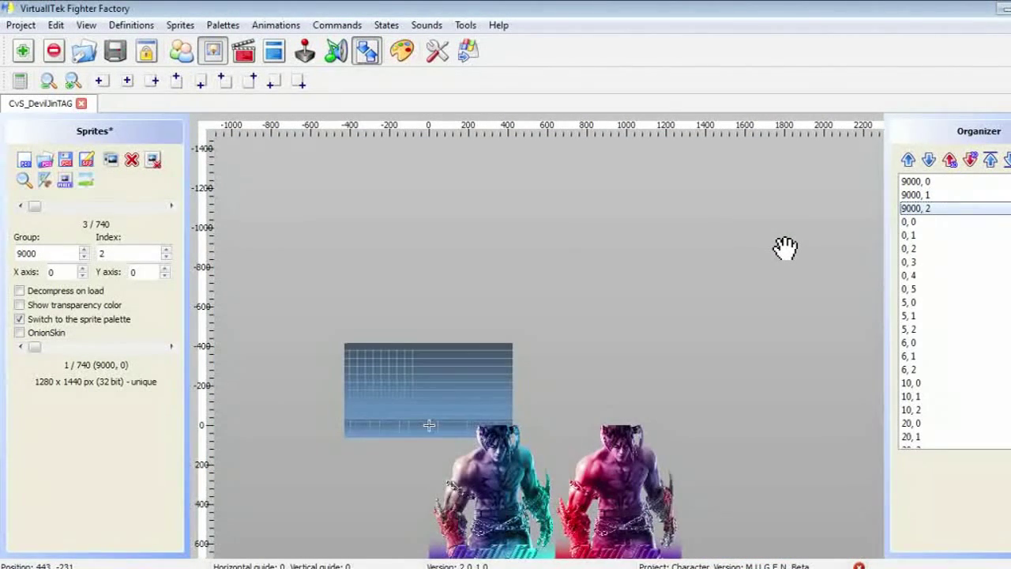
{"action": "scroll", "coordinate": [770, 240], "scroll_direction": "up", "scroll_amount": 1}
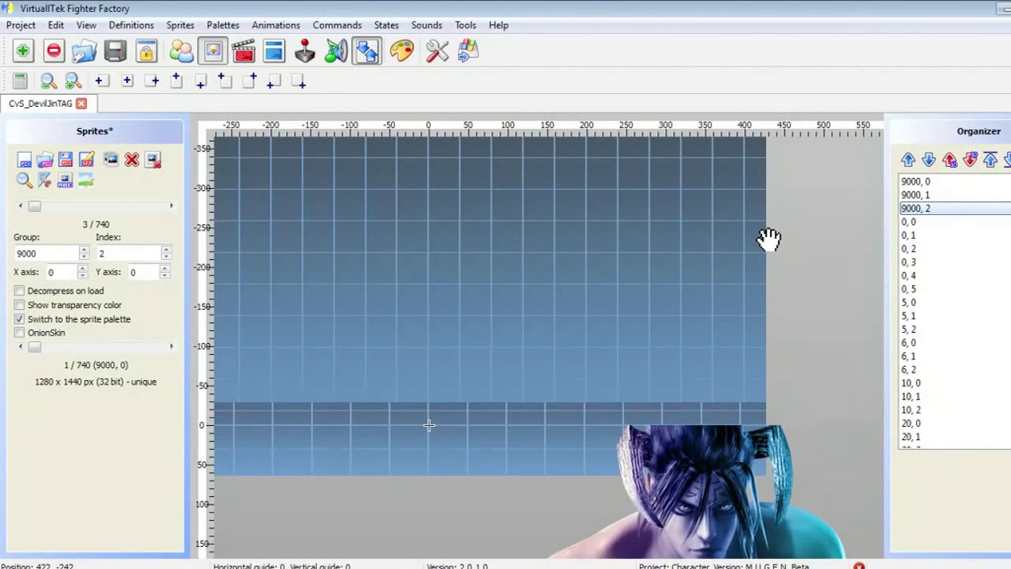
{"action": "left_click", "coordinate": [87, 161]}
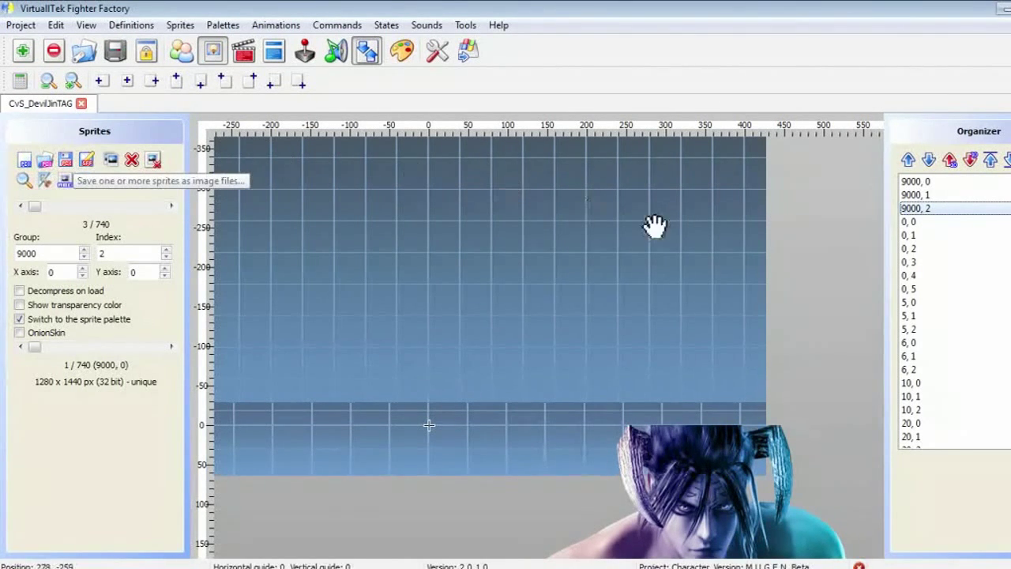
Start adding another sprite from the Devil Jin image in the LIFEBAR folder of LEGACY PORTRAITS.
{"action": "left_click", "coordinate": [24, 165]}
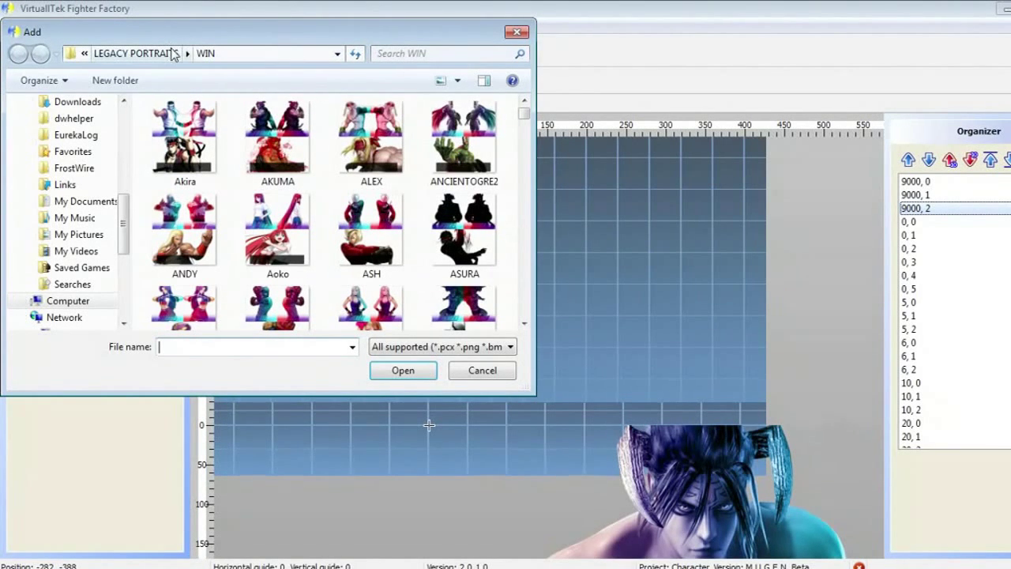
{"action": "left_click", "coordinate": [173, 54]}
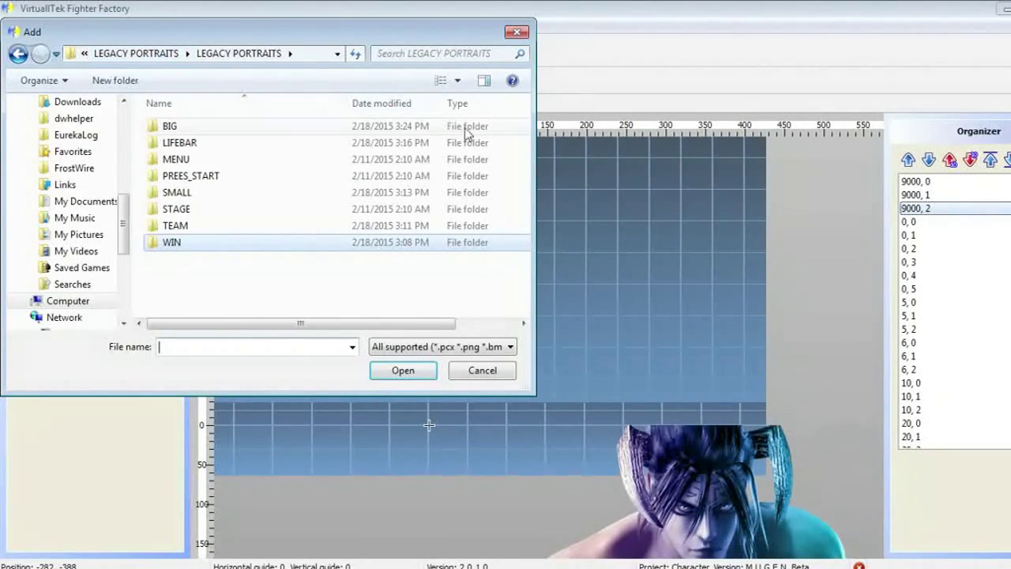
{"action": "double_click", "coordinate": [188, 144]}
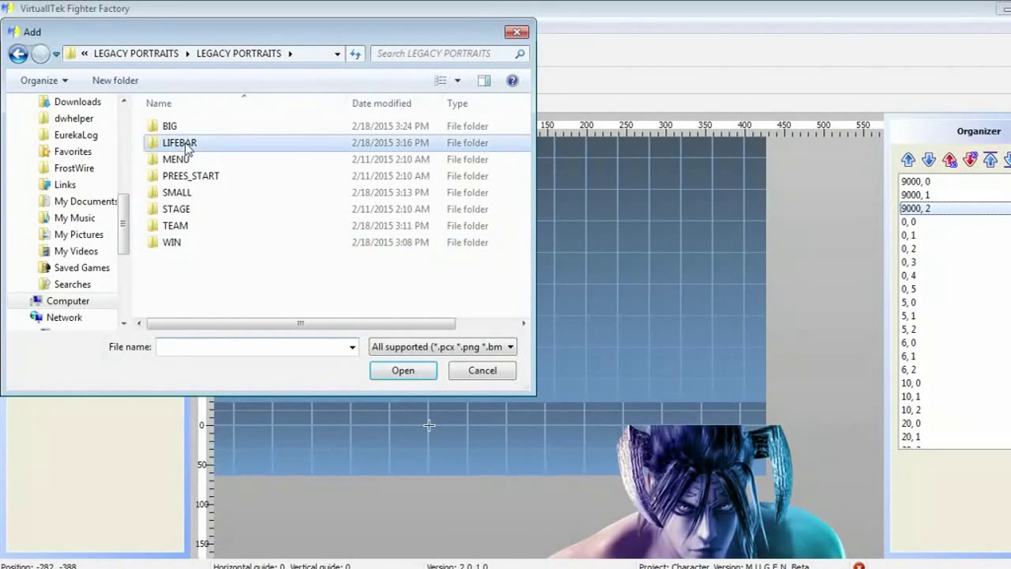
{"action": "left_click", "coordinate": [185, 150]}
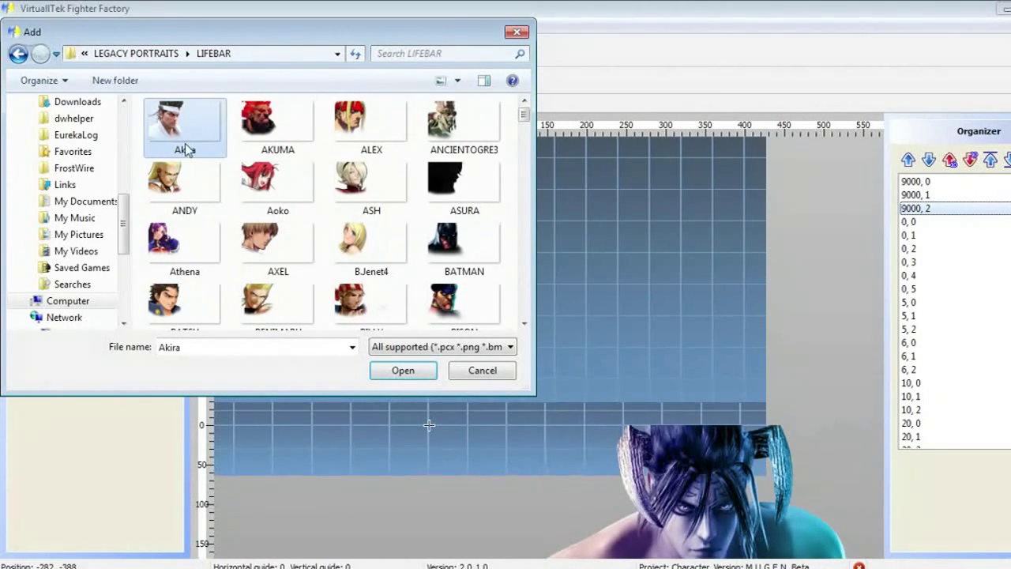
{"action": "key", "text": "d"}
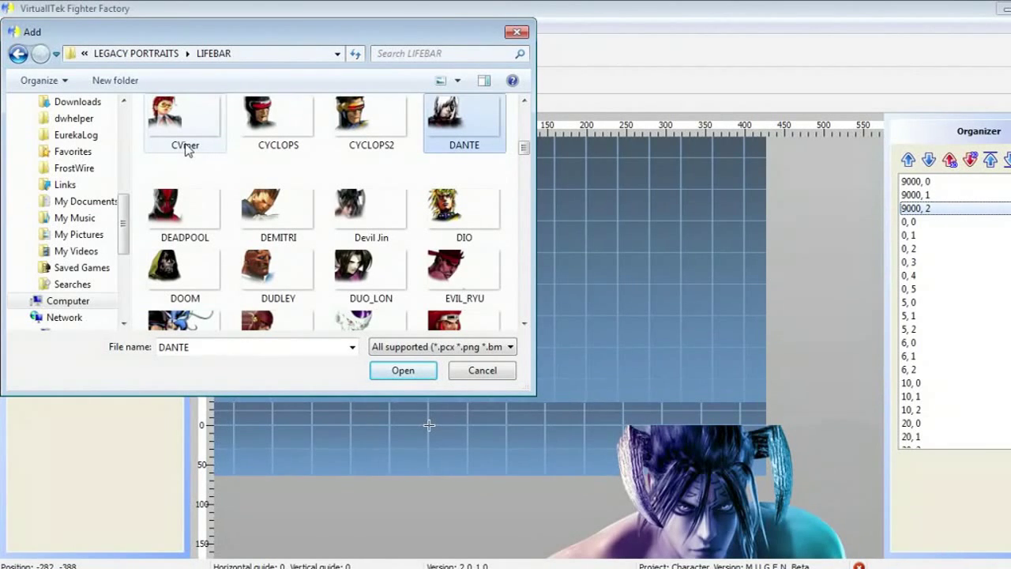
{"action": "left_click", "coordinate": [369, 210]}
{"action": "left_click", "coordinate": [403, 371]}
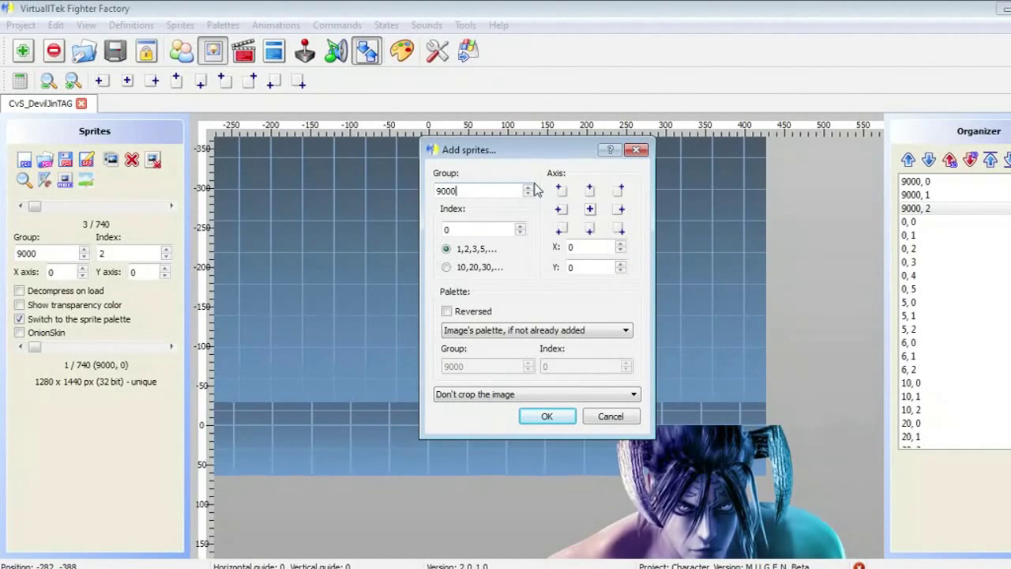
Add the lifebar image as group 9000, index 3, uncropped with the image's palette if not already added, and save the sprites.
{"action": "key", "text": "Tab"}
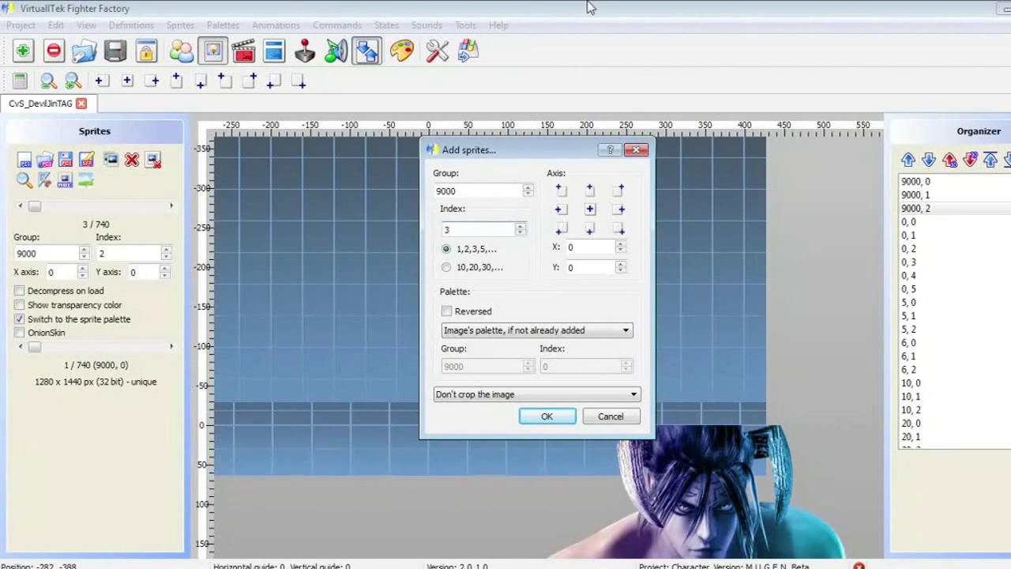
{"action": "left_click", "coordinate": [551, 418]}
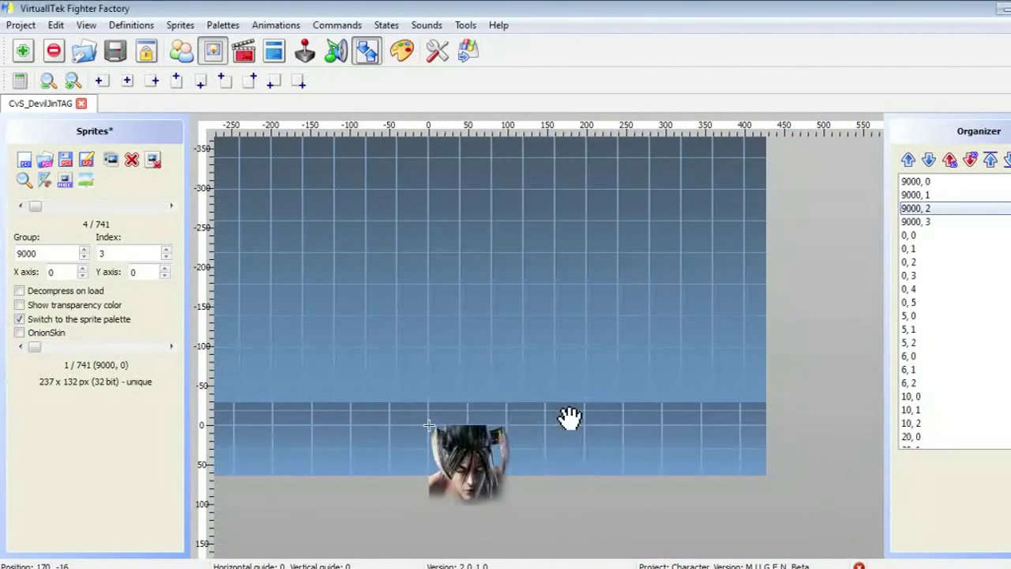
{"action": "left_click", "coordinate": [940, 222]}
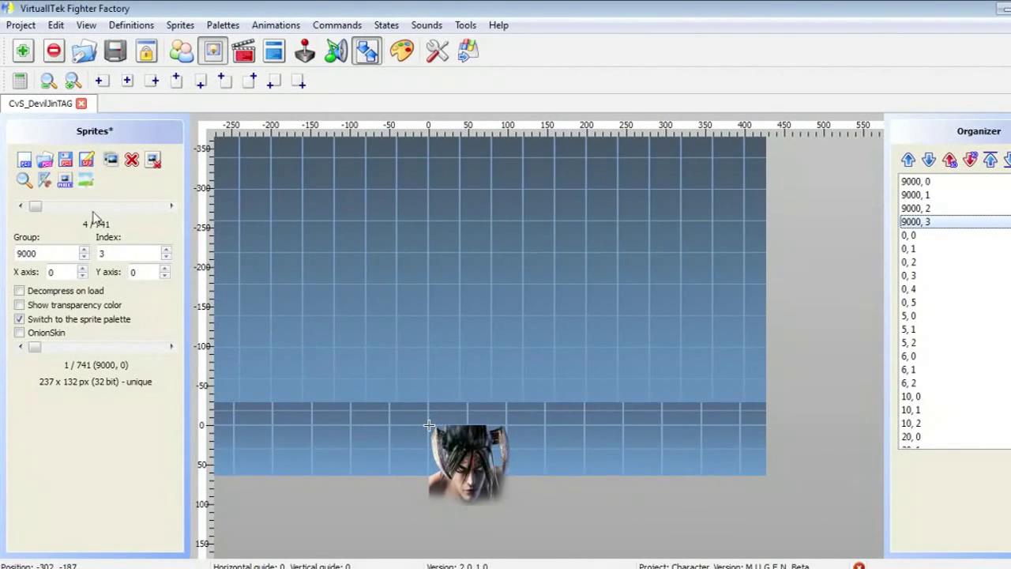
{"action": "left_click", "coordinate": [87, 160]}
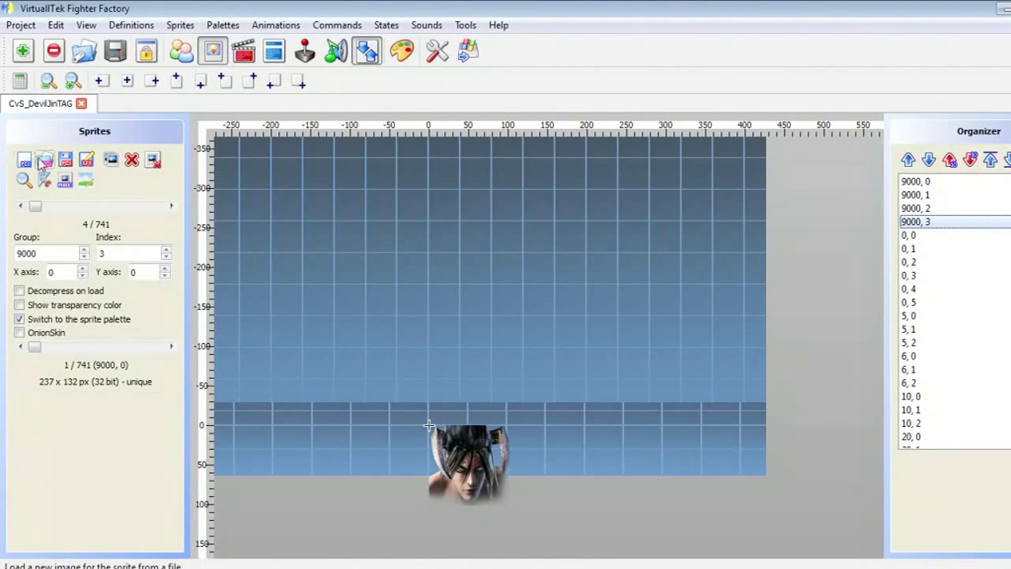
Start adding another sprite and search the TEAM folder of LEGACY PORTRAITS for the Devil Jin image.
{"action": "left_click", "coordinate": [21, 26]}
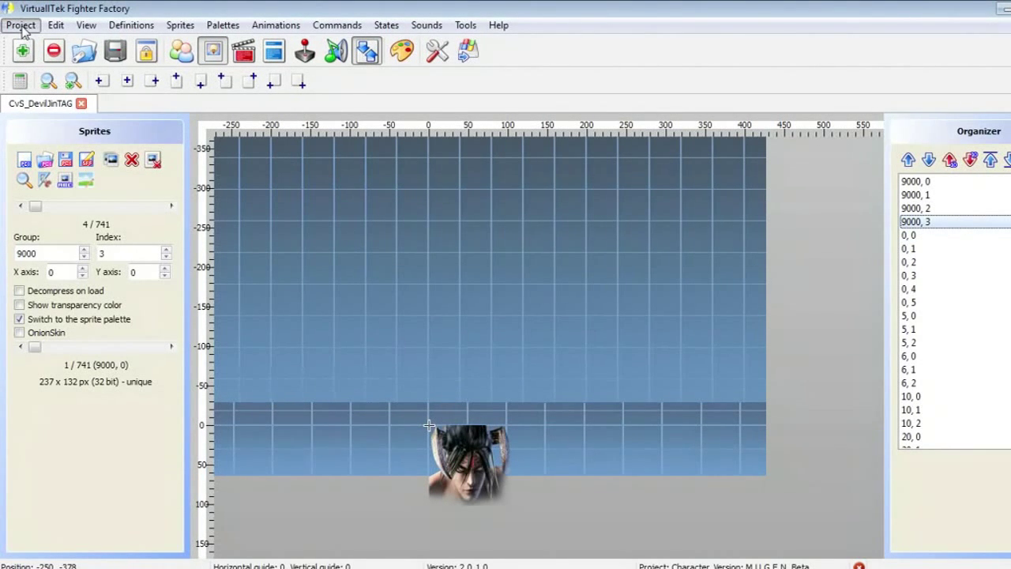
{"action": "left_click", "coordinate": [34, 8]}
{"action": "left_click", "coordinate": [33, 157]}
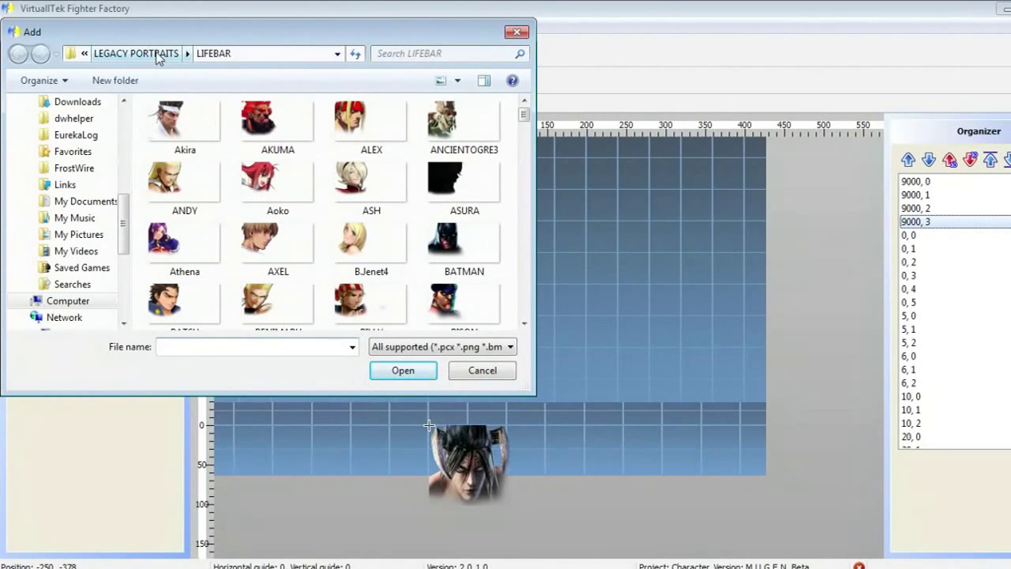
{"action": "left_click", "coordinate": [158, 55]}
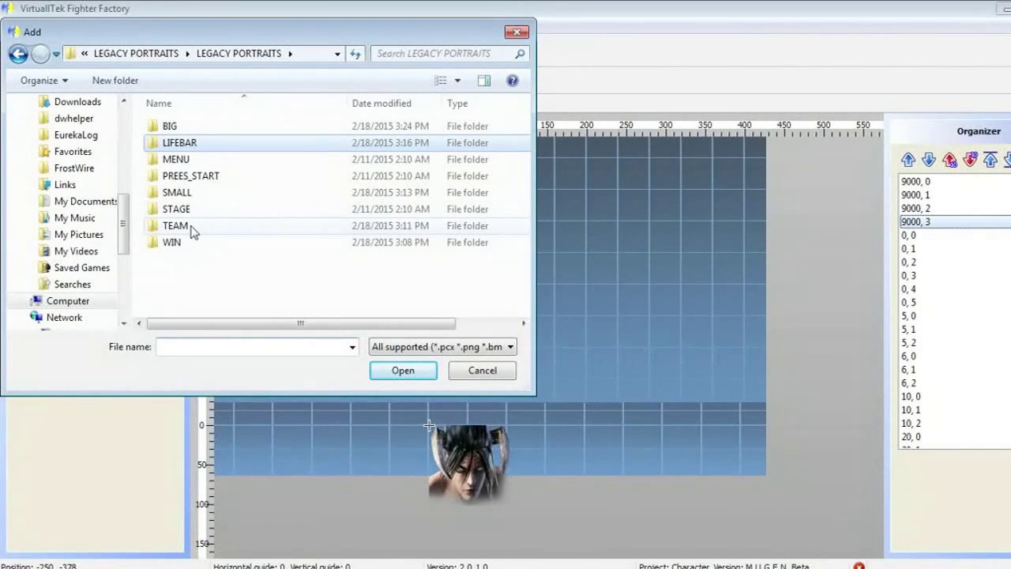
{"action": "double_click", "coordinate": [192, 226]}
{"action": "left_click", "coordinate": [182, 154]}
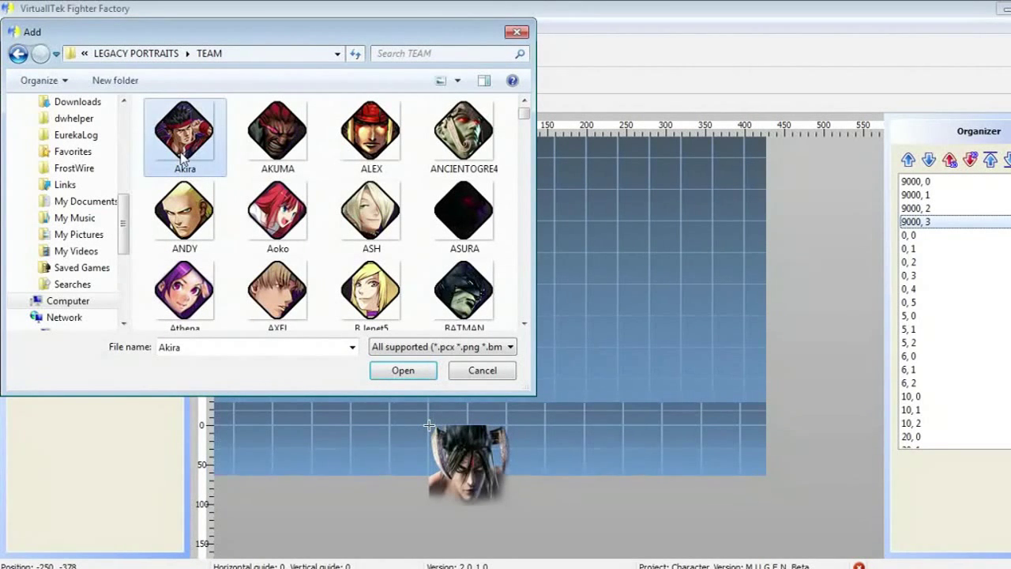
{"action": "type", "text": "dev"}
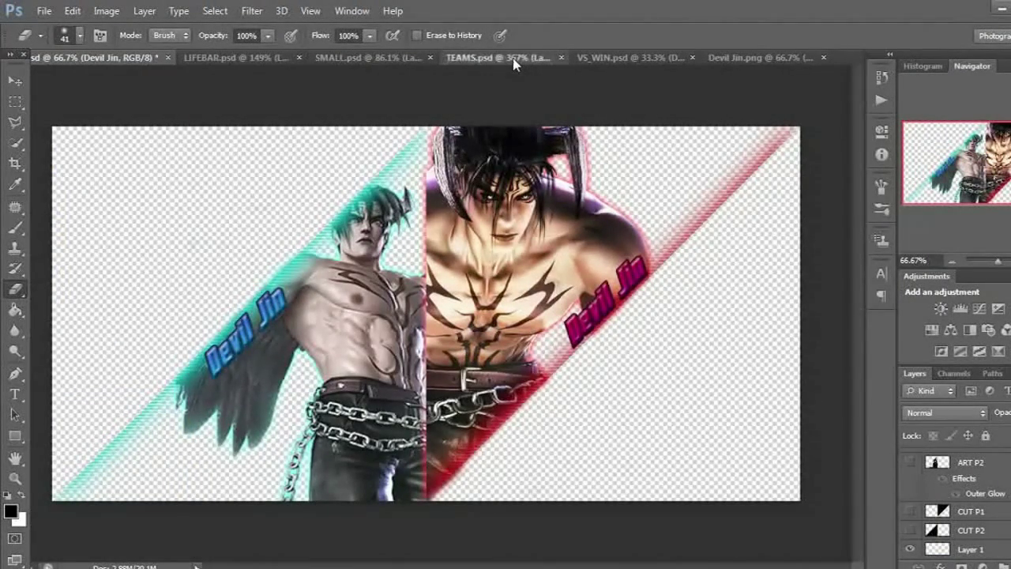
Switch to the TEAMS.psd portrait in Photoshop and start saving a copy into the TEAM folder of LEGACY PORTRAITS.
{"action": "left_click", "coordinate": [513, 62]}
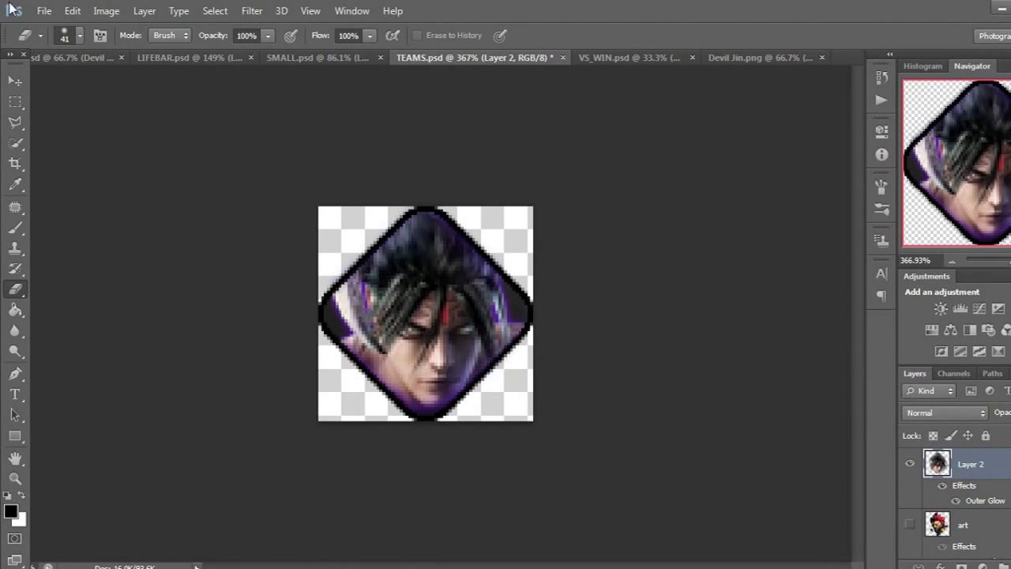
{"action": "left_click", "coordinate": [44, 11]}
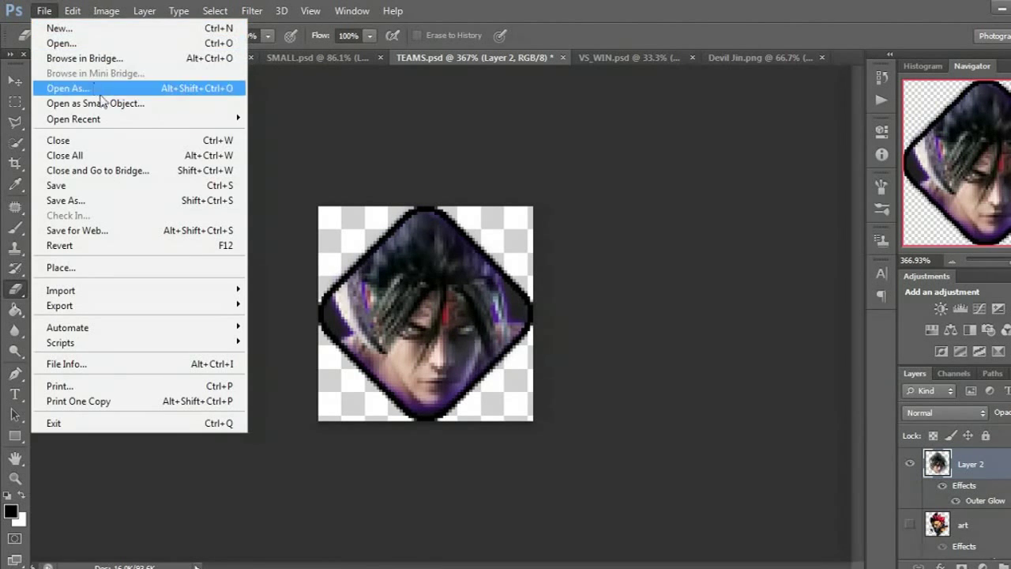
{"action": "left_click", "coordinate": [101, 208]}
{"action": "left_click", "coordinate": [441, 107]}
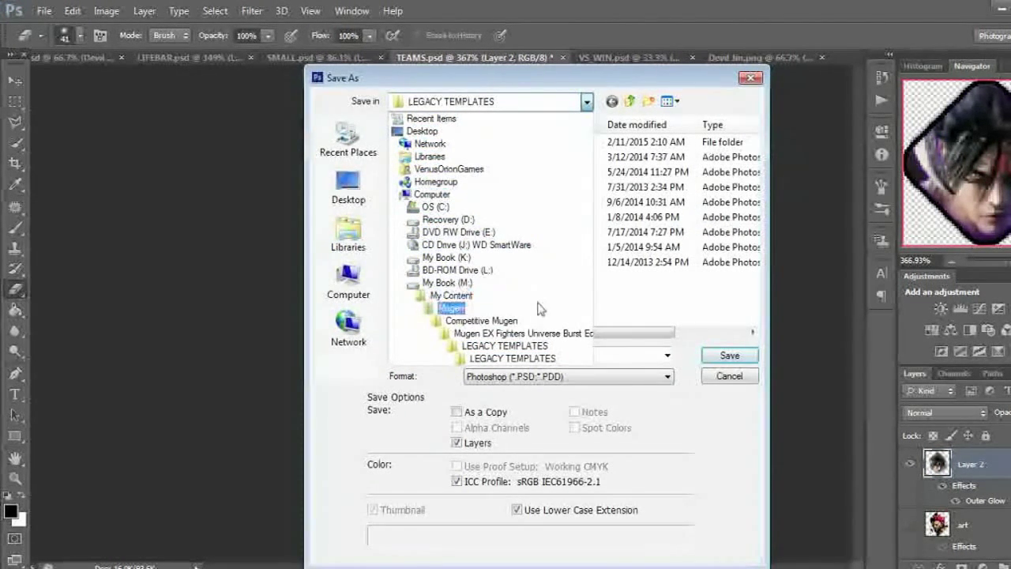
{"action": "left_click", "coordinate": [521, 334]}
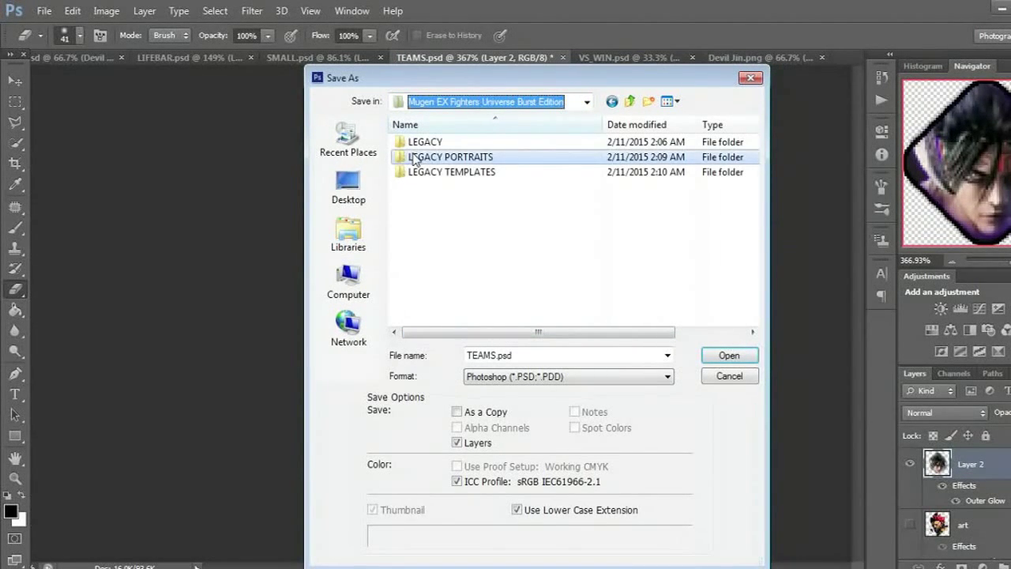
{"action": "double_click", "coordinate": [430, 156]}
{"action": "double_click", "coordinate": [439, 143]}
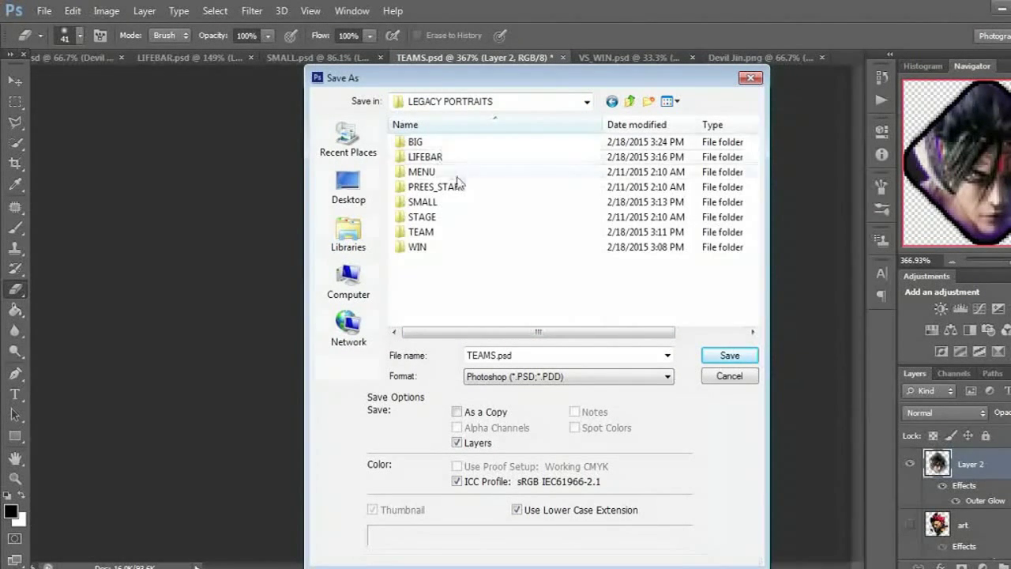
{"action": "double_click", "coordinate": [435, 231]}
Save the team portrait in PNG format as Devil Jin.png, accepting the PNG compression and interlace options.
{"action": "left_click", "coordinate": [496, 379]}
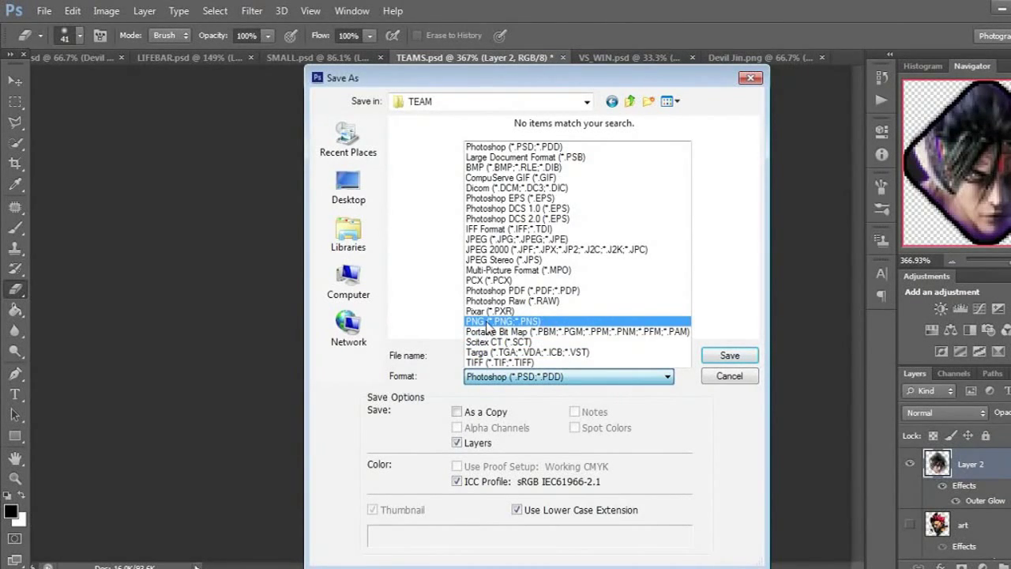
{"action": "left_click", "coordinate": [513, 323]}
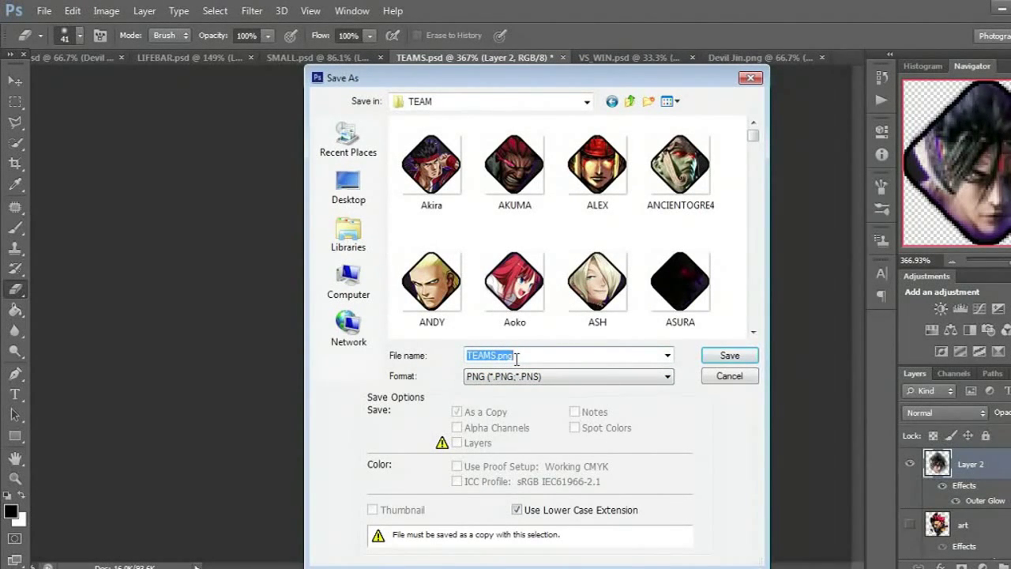
{"action": "type", "text": "Devil"}
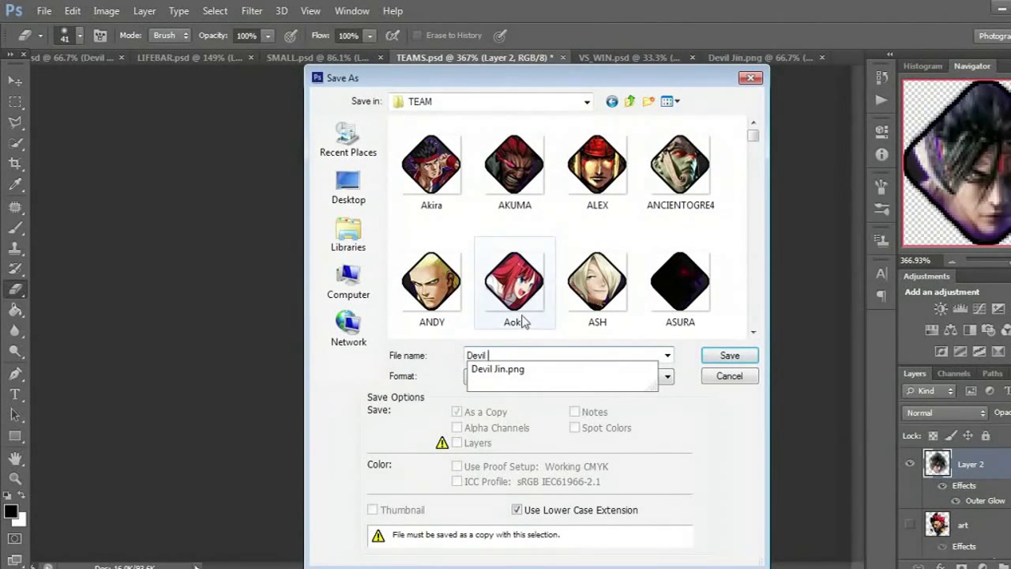
{"action": "left_click", "coordinate": [580, 369]}
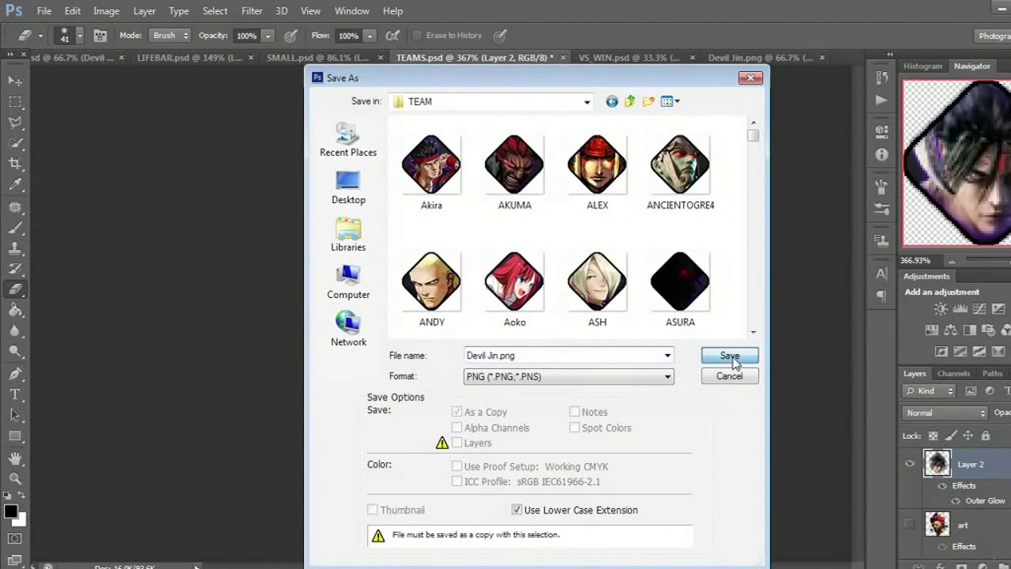
{"action": "left_click", "coordinate": [728, 355]}
{"action": "left_click", "coordinate": [483, 232]}
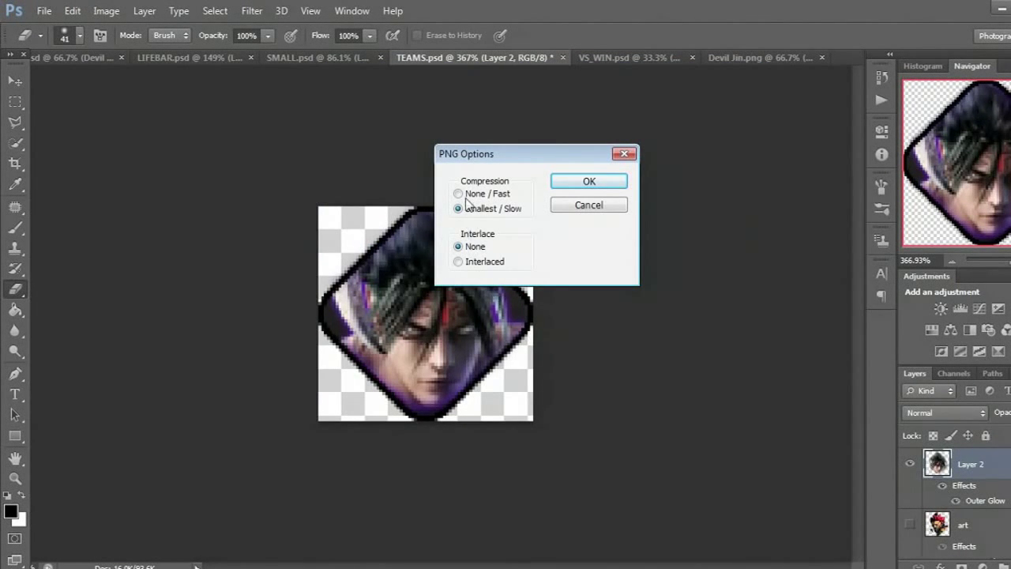
{"action": "left_click", "coordinate": [591, 183]}
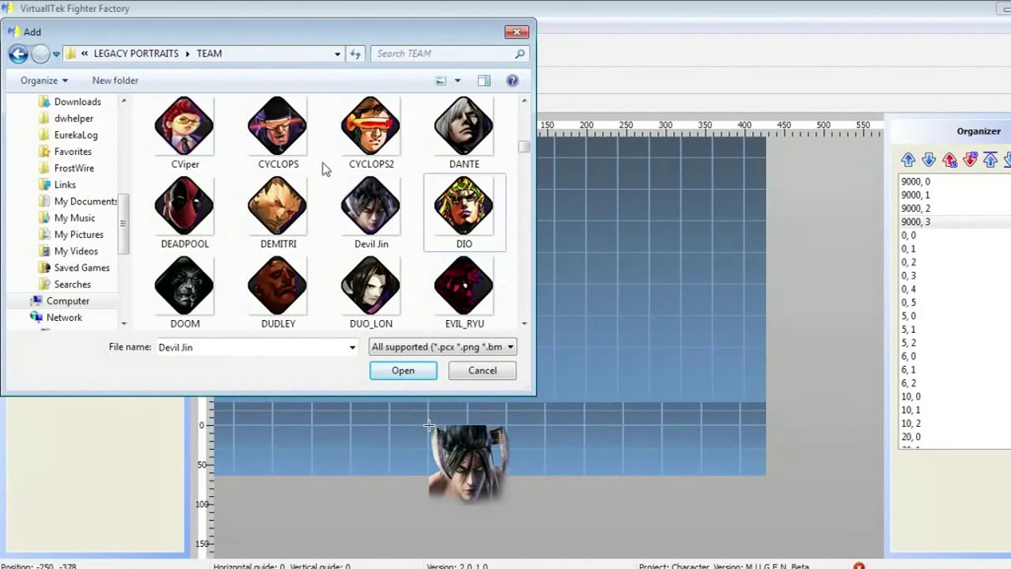
In Fighter Factory, add the TEAM folder's Devil Jin image as group 9000, index 4, uncropped with the image's palette if not already added, and save the sprites.
{"action": "left_click", "coordinate": [385, 210]}
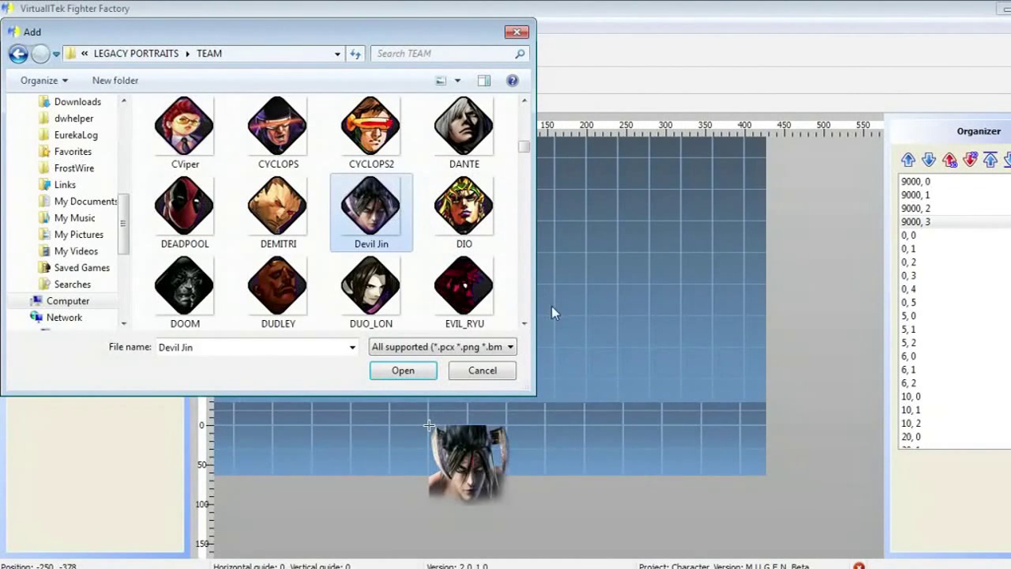
{"action": "double_click", "coordinate": [385, 216]}
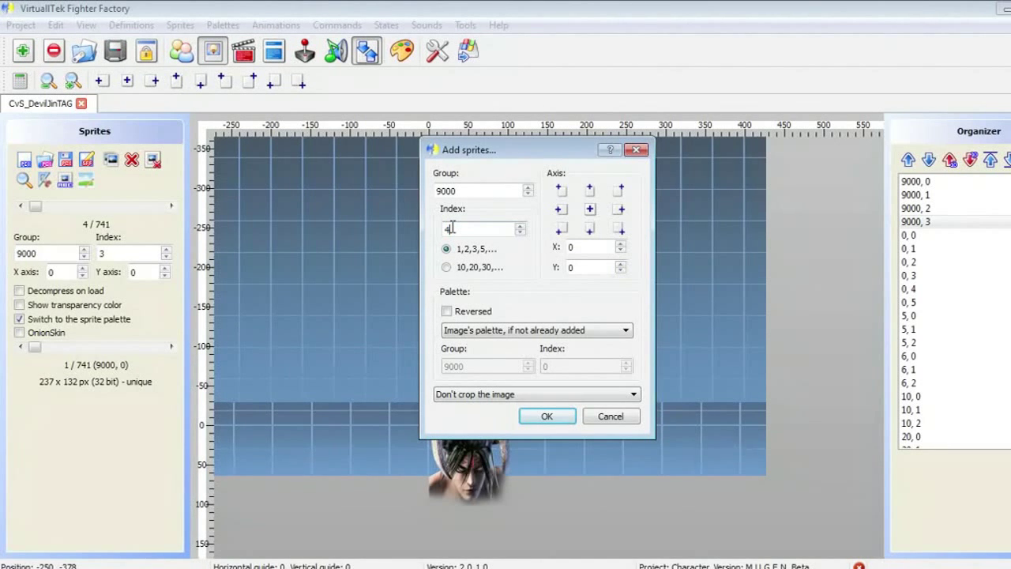
{"action": "left_click", "coordinate": [546, 416]}
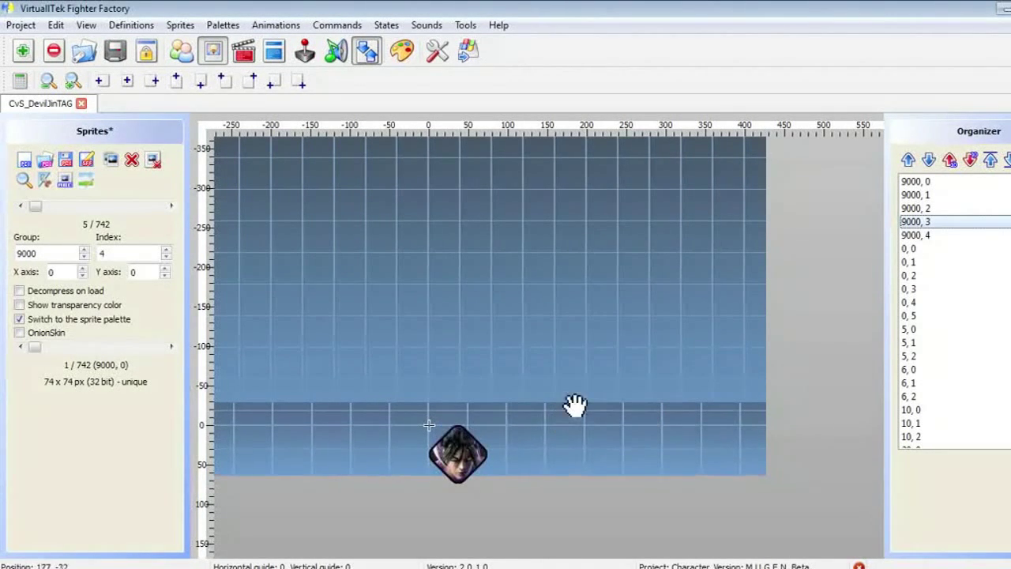
{"action": "left_click", "coordinate": [924, 236]}
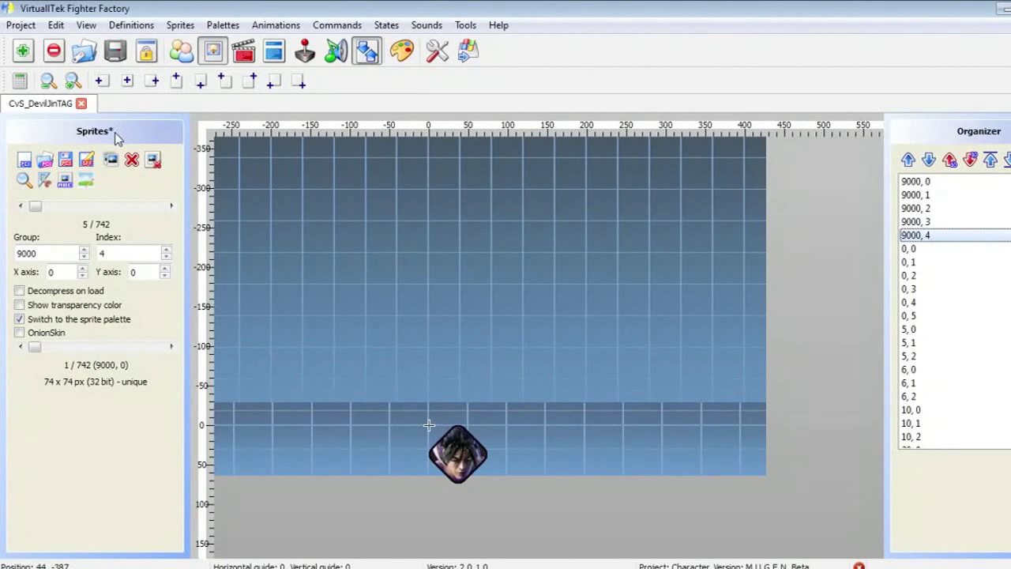
{"action": "left_click", "coordinate": [88, 161]}
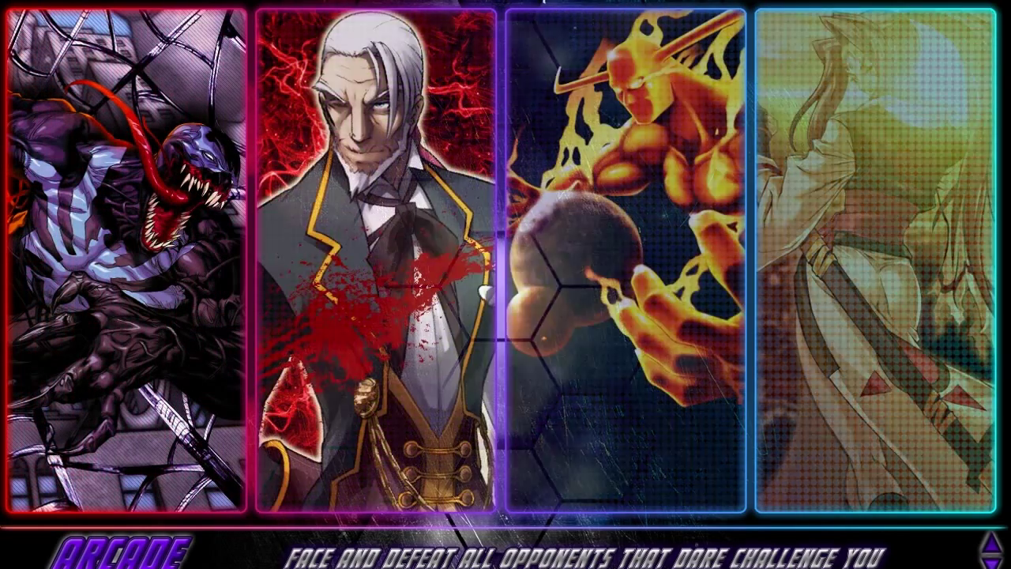
In the MUGEN game, move down the main menu past Team Arcade and enter a mode that opens the character select screen.
{"action": "key", "text": "Down"}
{"action": "key", "text": "Down"}
{"action": "key", "text": "Down"}
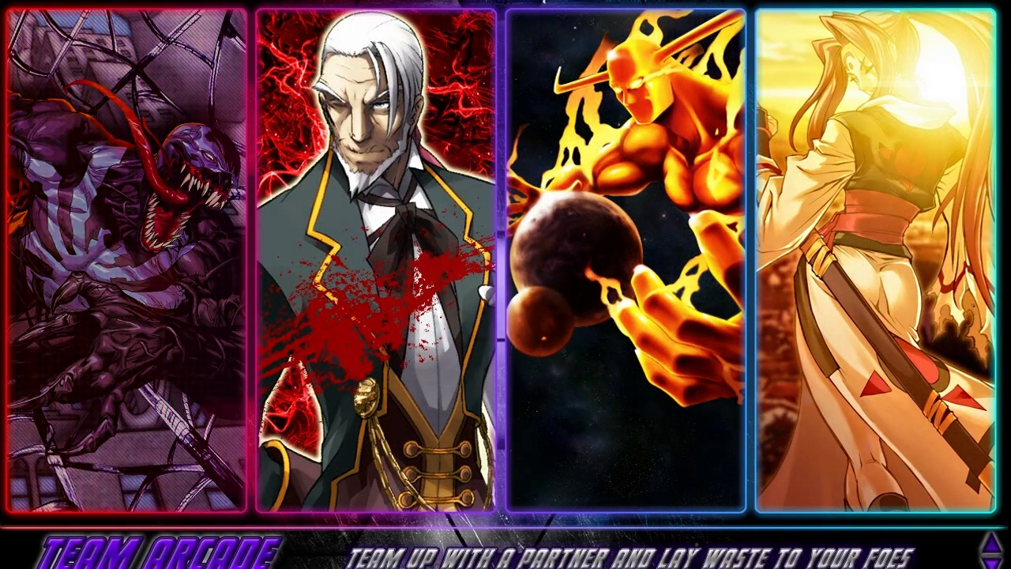
{"action": "key", "text": "Down"}
{"action": "key", "text": "Down"}
{"action": "key", "text": "Down"}
{"action": "key", "text": "Down"}
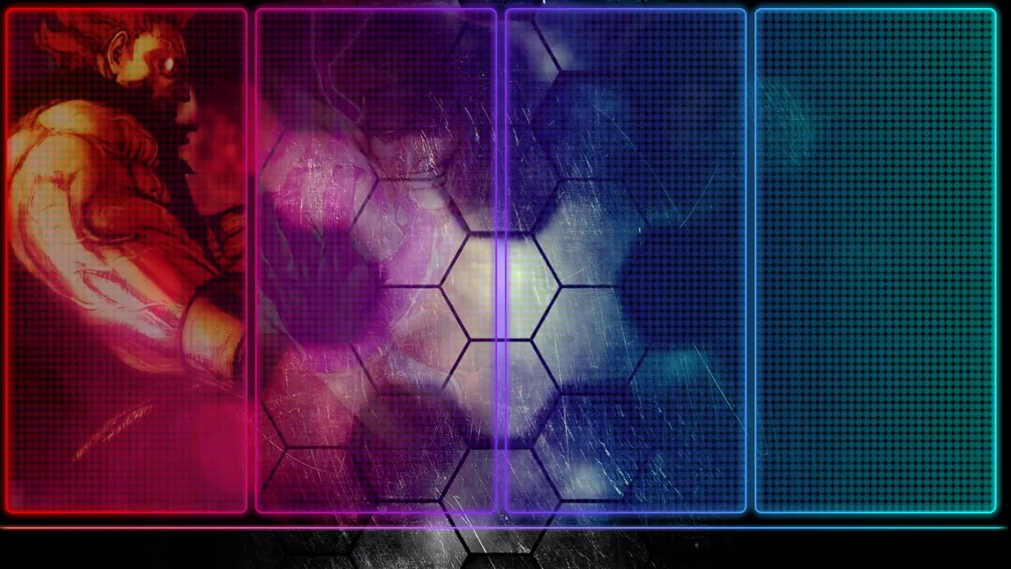
{"action": "key", "text": "Return"}
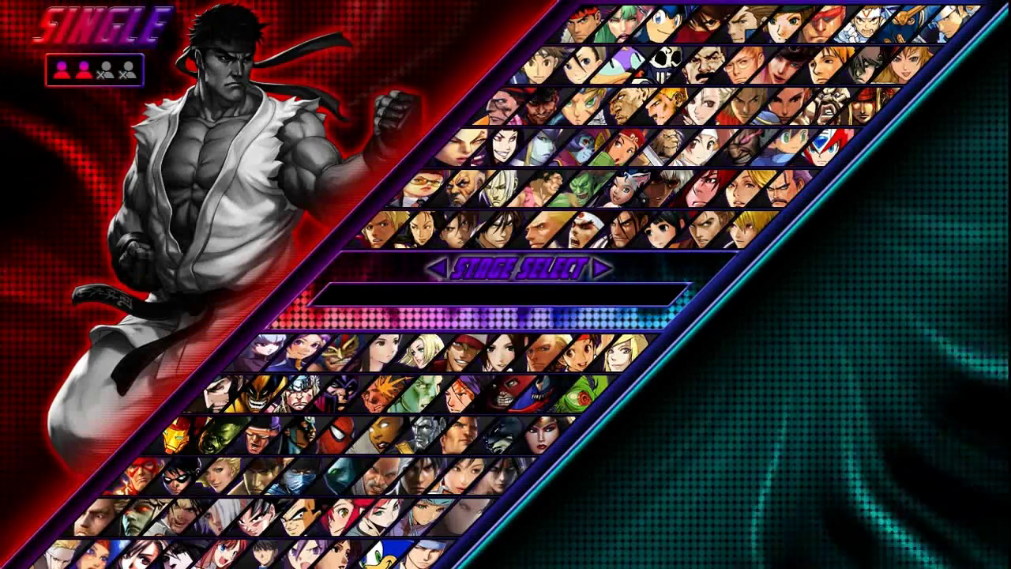
Choose Single for the first side and move the selection cursor across the roster to Devil Jin, right of Heihachi.
{"action": "key", "text": "Down"}
{"action": "key", "text": "Down"}
{"action": "key", "text": "Down"}
{"action": "key", "text": "Down"}
{"action": "key", "text": "Down"}
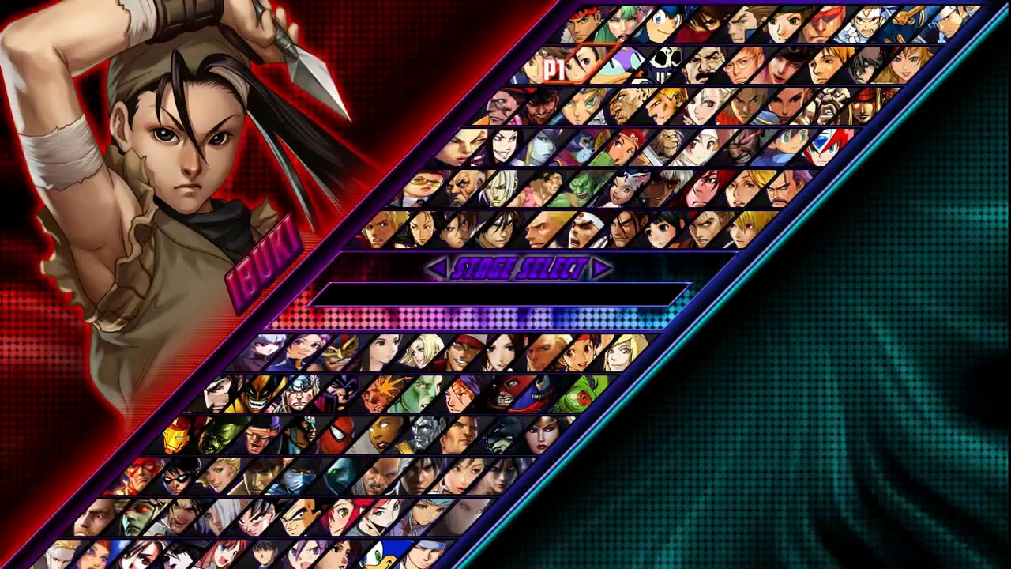
{"action": "key", "text": "Down"}
{"action": "key", "text": "Down"}
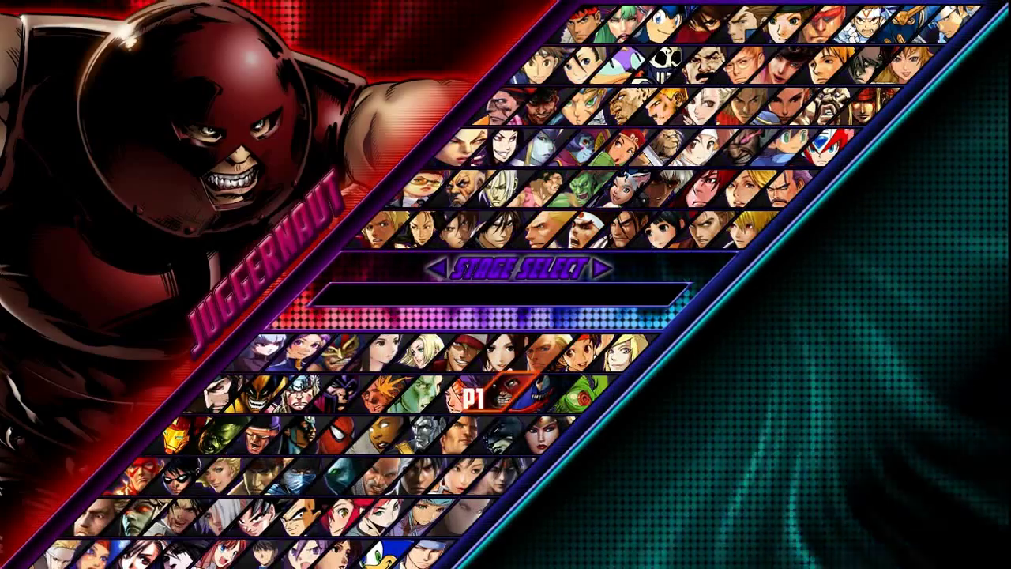
{"action": "key", "text": "Left"}
{"action": "key", "text": "Down"}
{"action": "key", "text": "Down"}
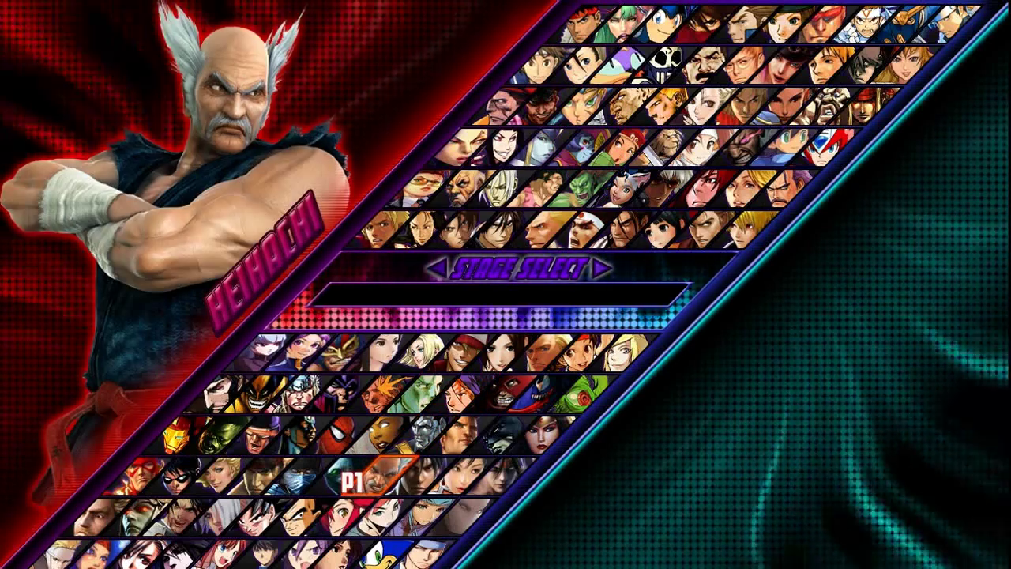
{"action": "key", "text": "Right"}
{"action": "key", "text": "Right"}
{"action": "key", "text": "Right"}
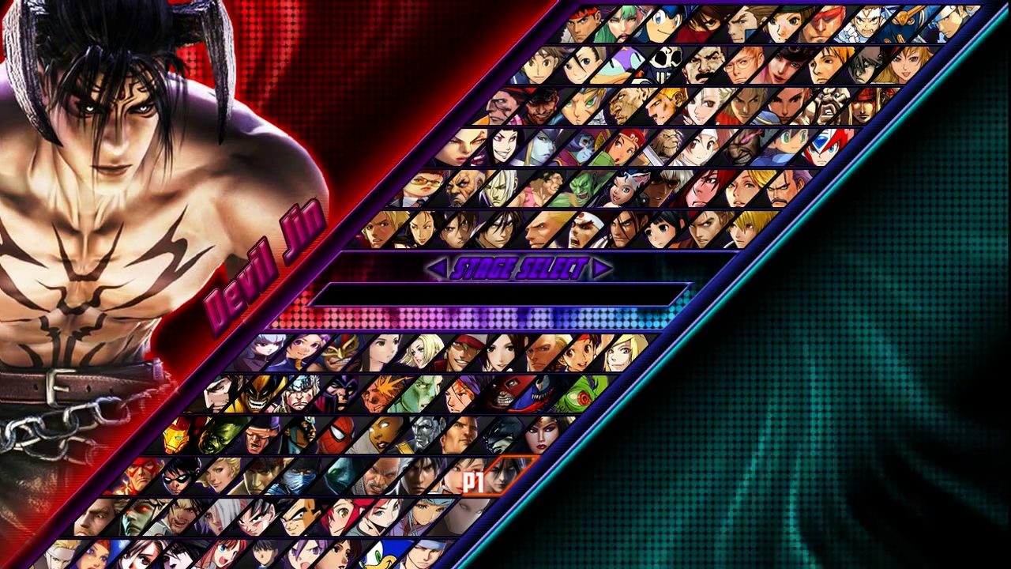
Pick Devil Jin for the first side, choose Single for the opponent and highlight Devil Jin to check the opponent-side portrait.
{"action": "key", "text": "Return"}
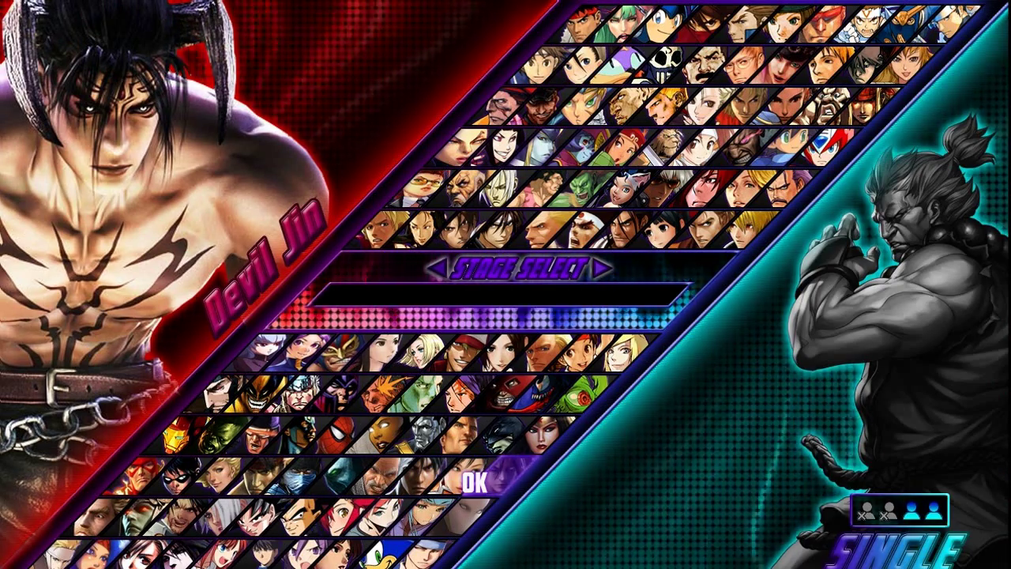
{"action": "key", "text": "Return"}
{"action": "key", "text": "Up"}
{"action": "key", "text": "Up"}
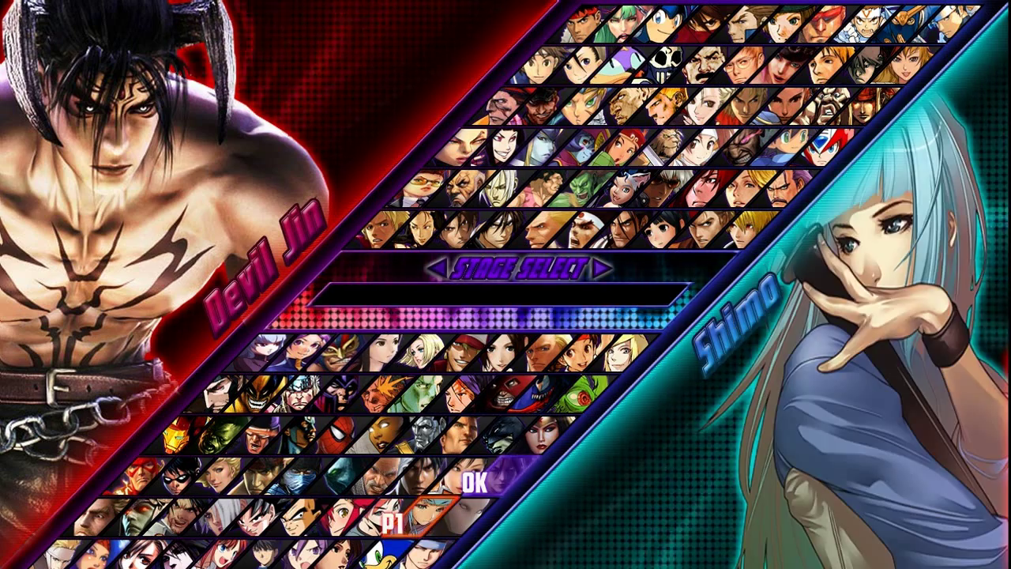
{"action": "key", "text": "Right"}
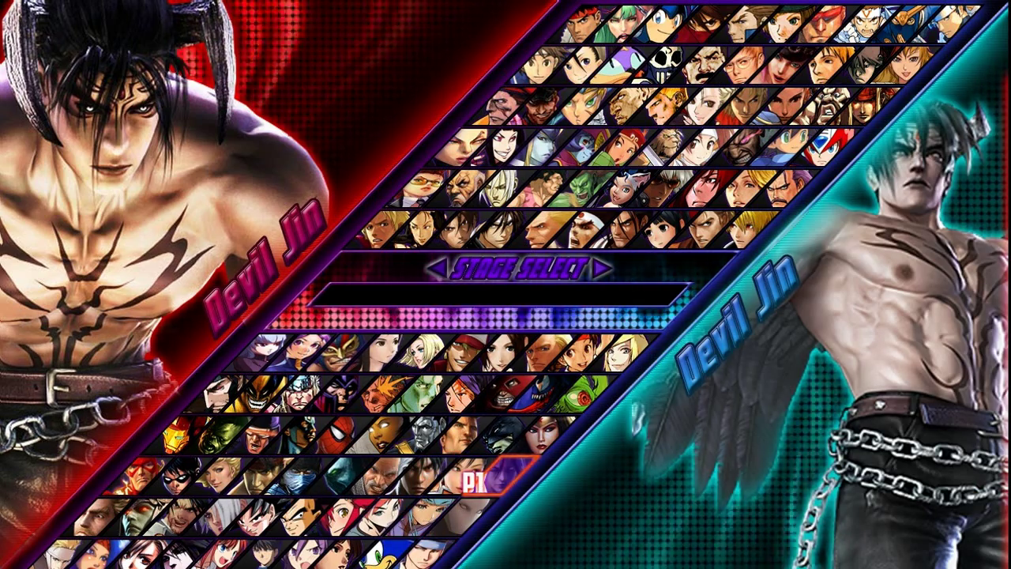
Look through the opponent choices around Devil Jin, including Xiaoyu and Superman.
{"action": "key", "text": "Left"}
{"action": "key", "text": "Left"}
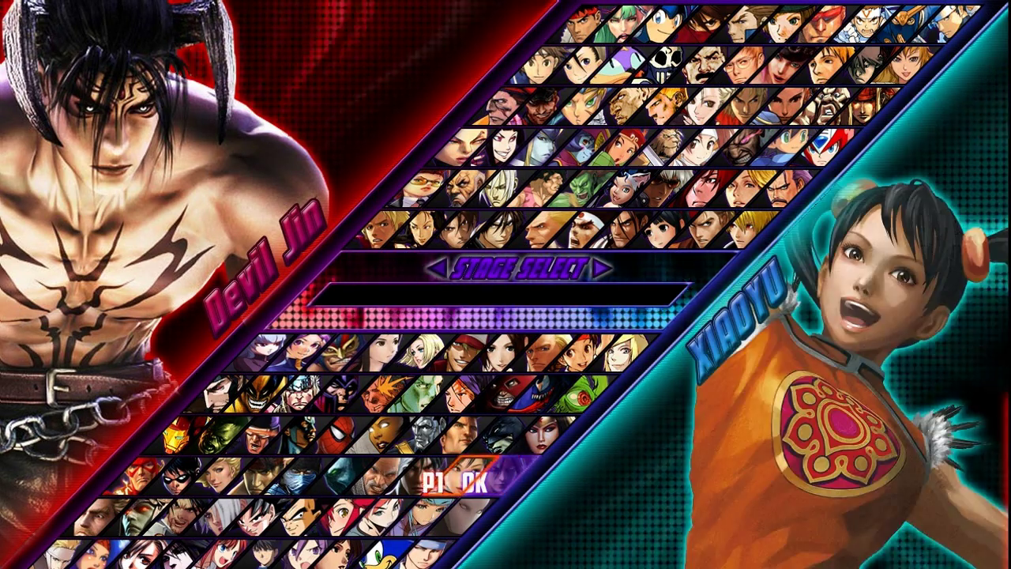
{"action": "key", "text": "Up"}
{"action": "key", "text": "Right"}
{"action": "key", "text": "Down"}
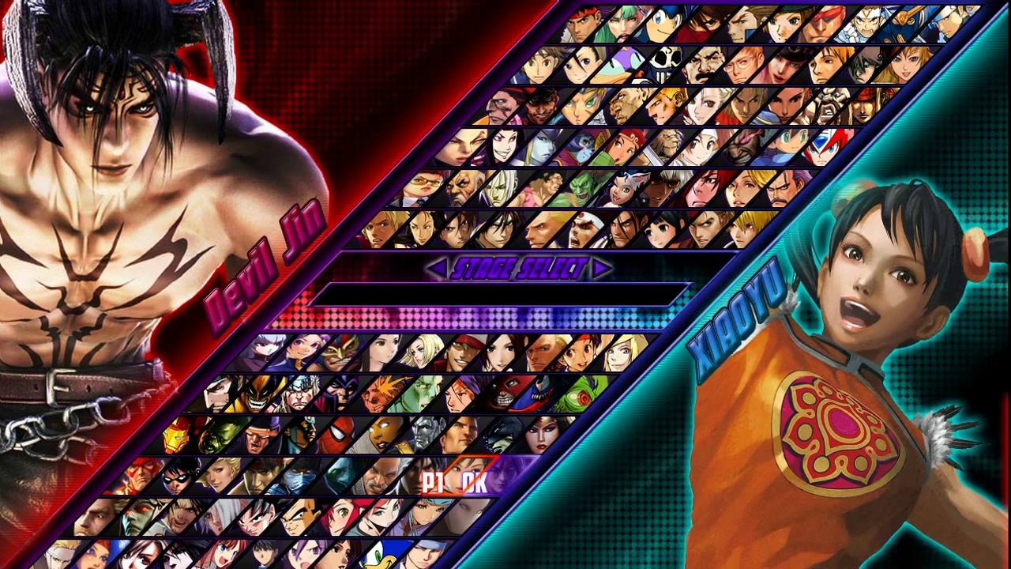
{"action": "key", "text": "Up"}
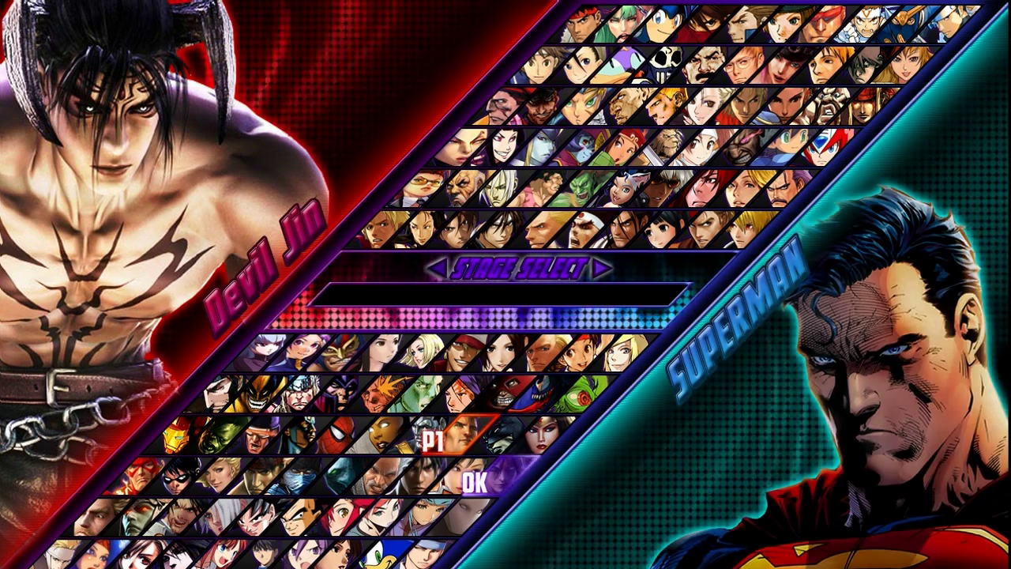
{"action": "key", "text": "Left"}
{"action": "key", "text": "Up"}
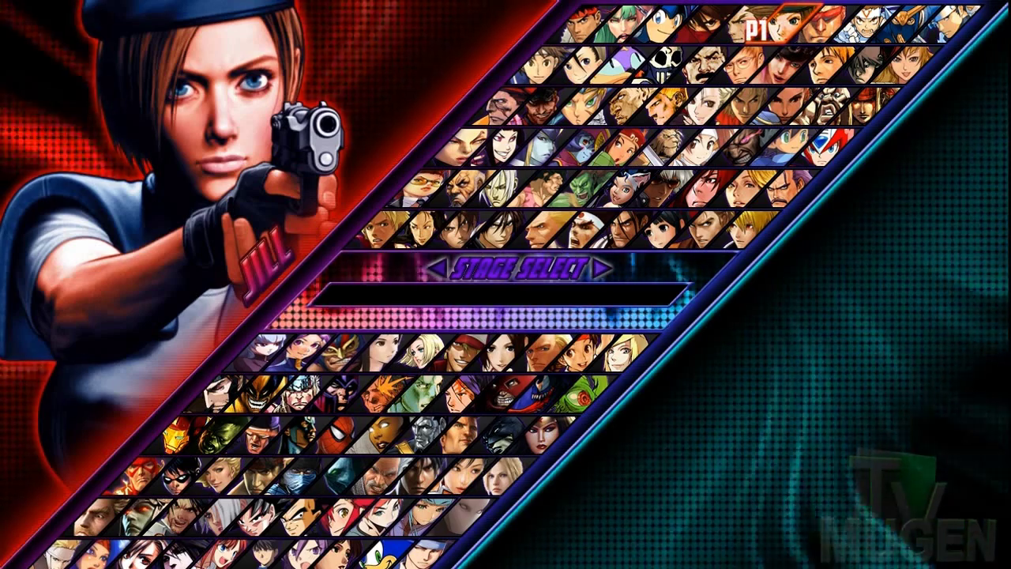
Look through the first-side portraits from Jill to the end of the first roster row and across the whole second row.
{"action": "key", "text": "Right"}
{"action": "key", "text": "Right"}
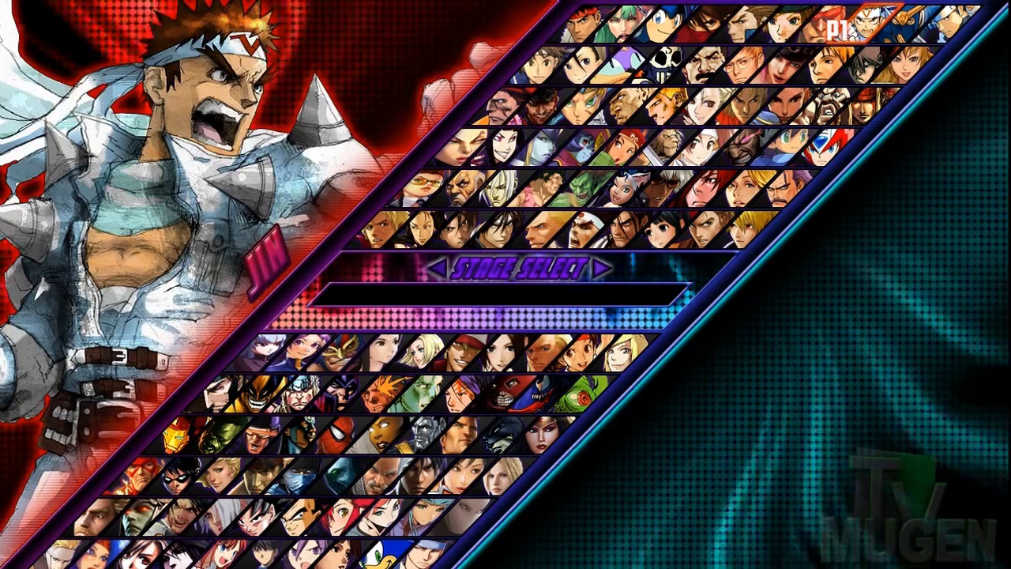
{"action": "key", "text": "Right"}
{"action": "key", "text": "Right"}
{"action": "key", "text": "Right"}
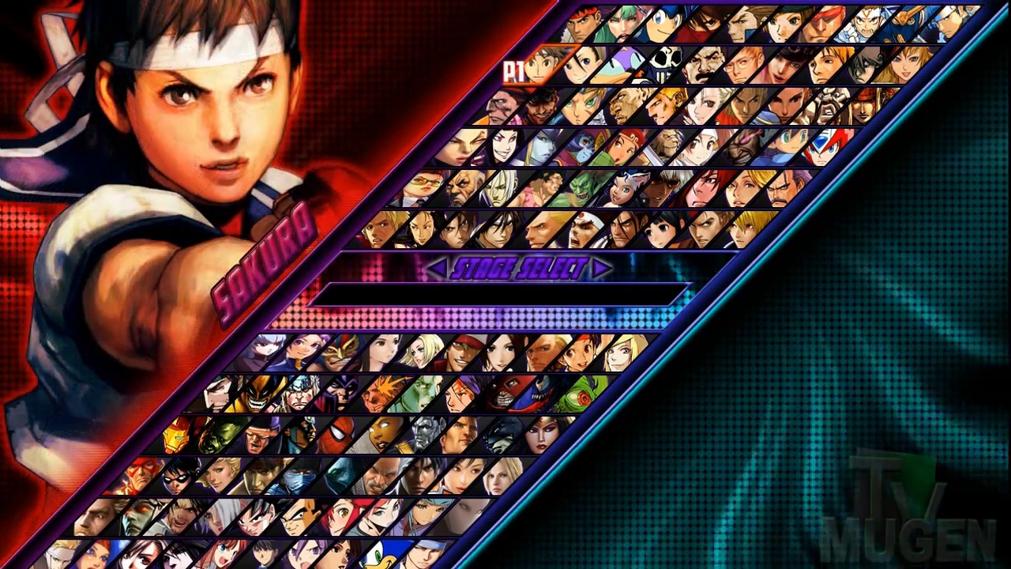
{"action": "key", "text": "Right"}
{"action": "key", "text": "Right"}
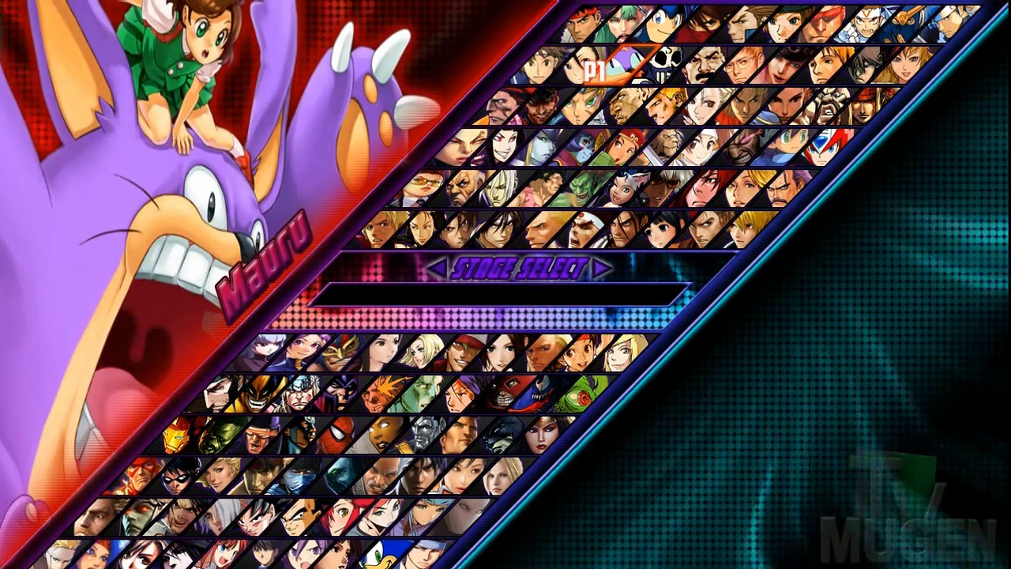
{"action": "key", "text": "Right"}
{"action": "key", "text": "Right"}
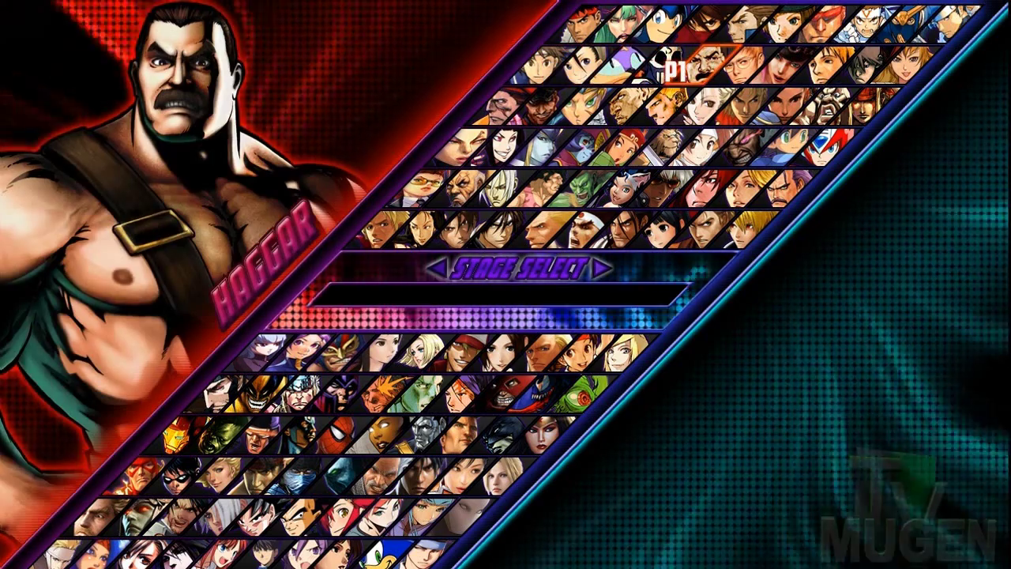
{"action": "key", "text": "Right"}
{"action": "key", "text": "Right"}
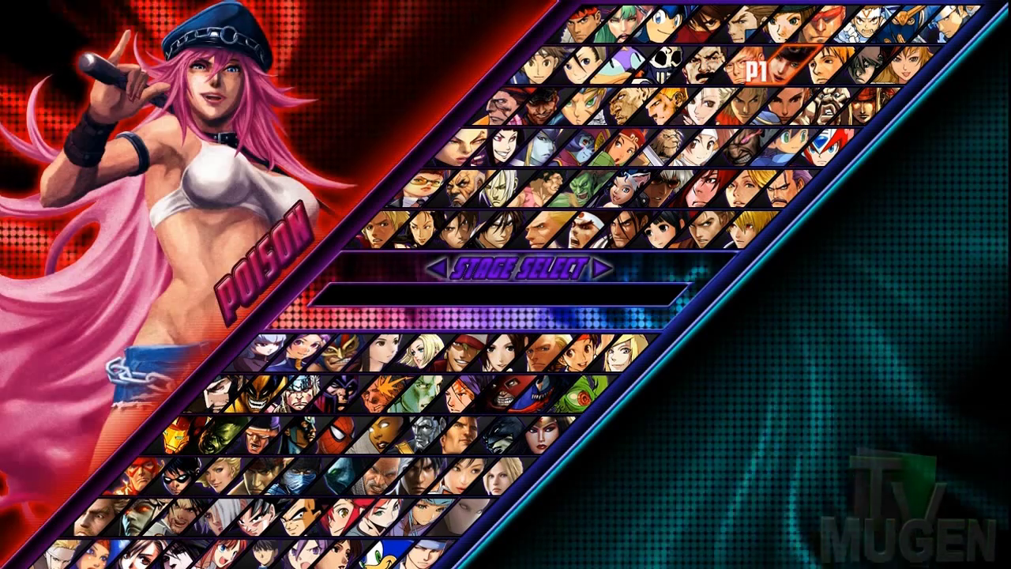
{"action": "key", "text": "Right"}
{"action": "key", "text": "Right"}
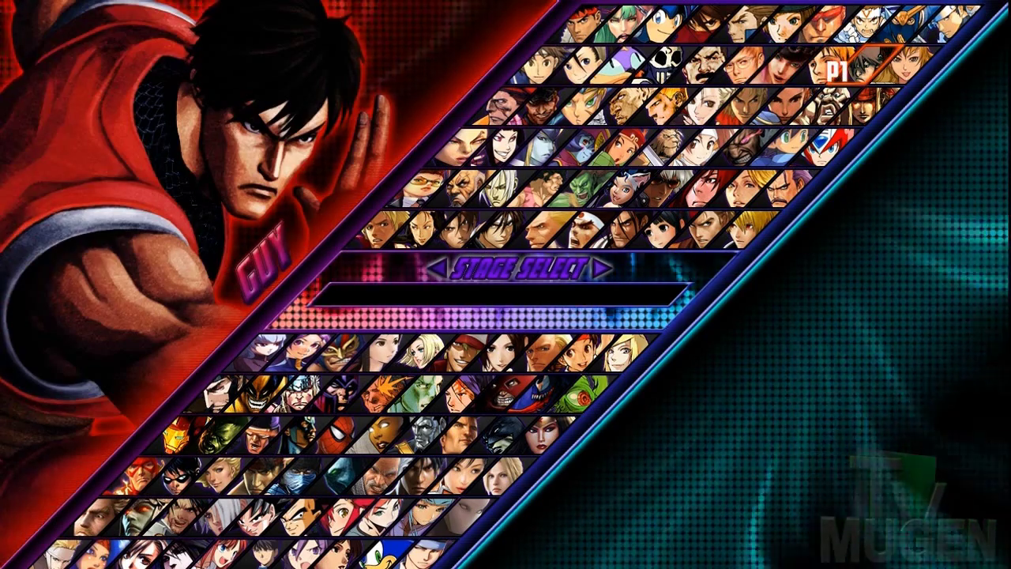
{"action": "key", "text": "Right"}
{"action": "key", "text": "Right"}
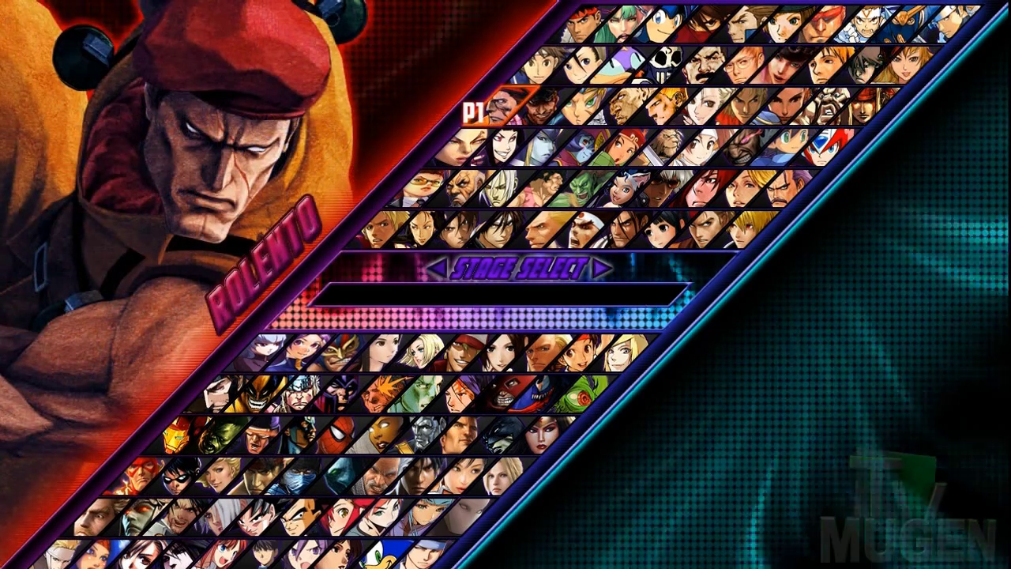
Examine the first-side portraits across the third roster row, from Rolento past Cammy, Guile, Karin and Chun-Li.
{"action": "key", "text": "Right"}
{"action": "key", "text": "Right"}
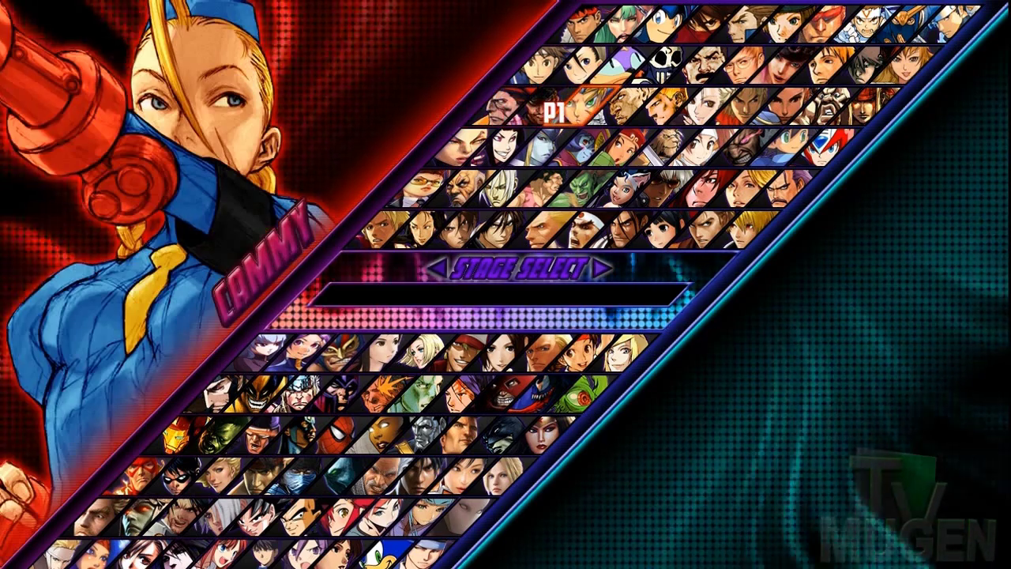
{"action": "key", "text": "Right"}
{"action": "key", "text": "Right"}
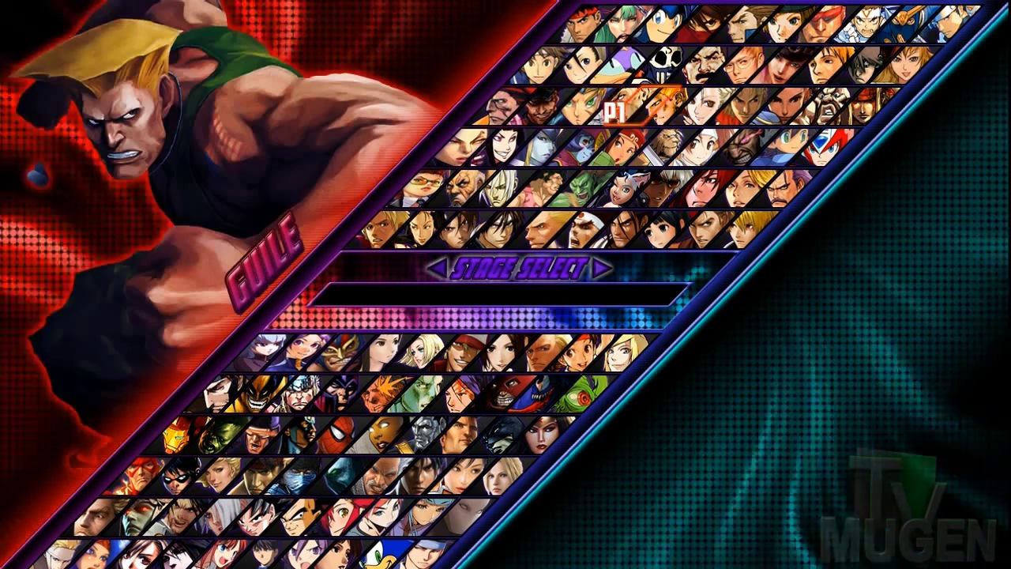
{"action": "key", "text": "Right"}
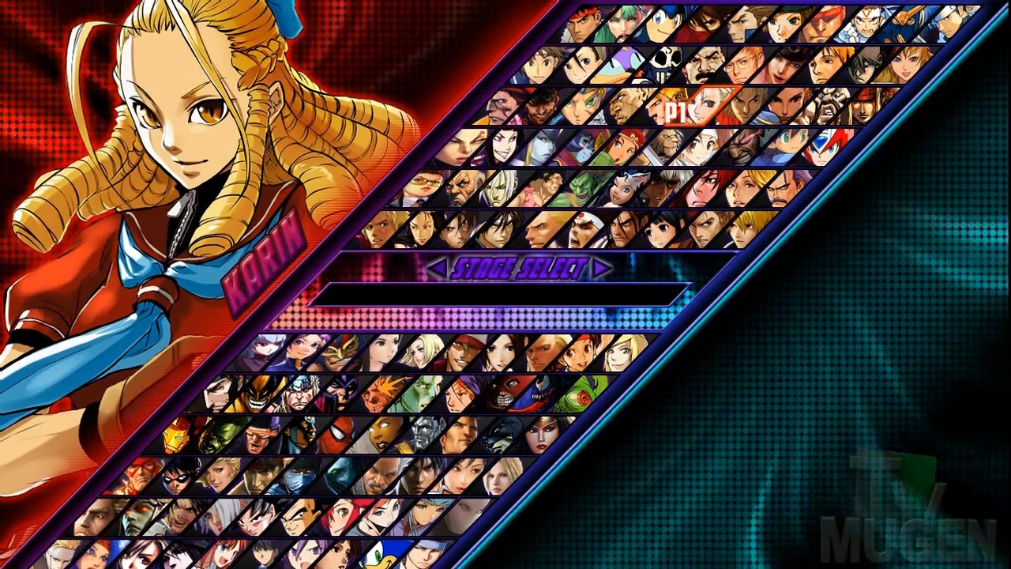
{"action": "key", "text": "Right"}
{"action": "key", "text": "Right"}
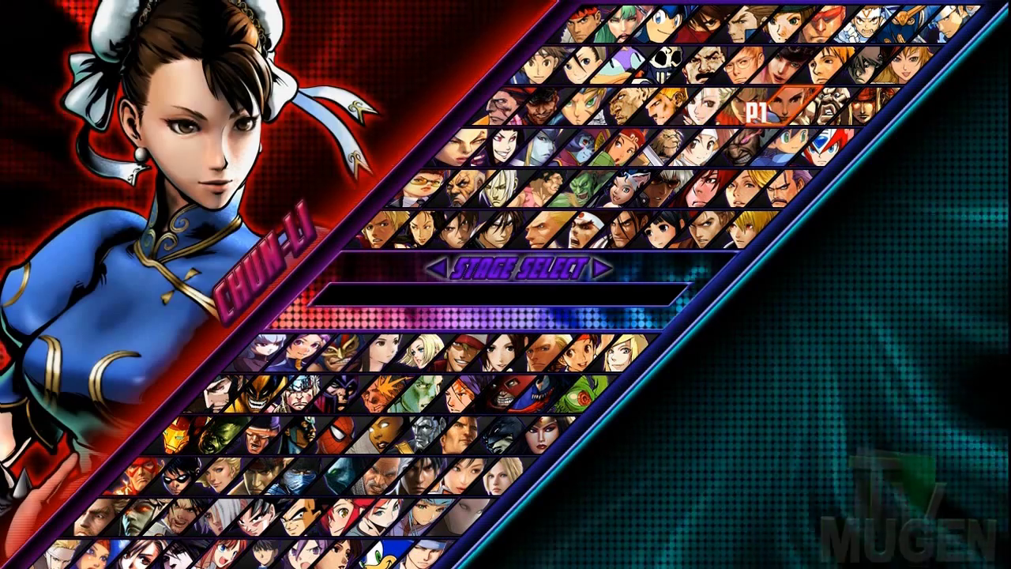
{"action": "key", "text": "Right"}
{"action": "key", "text": "Right"}
{"action": "key", "text": "Right"}
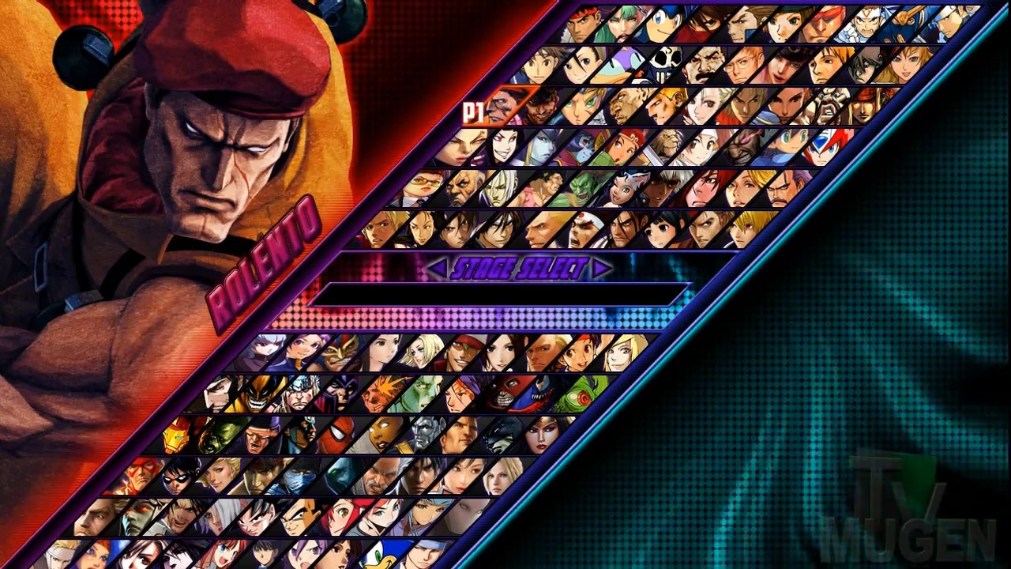
Move to the fourth roster row and view the first-side portraits from Juri Han through Jedah, Tao and Hinata to Megaman Volnutt.
{"action": "key", "text": "Down"}
{"action": "key", "text": "Down"}
{"action": "key", "text": "Up"}
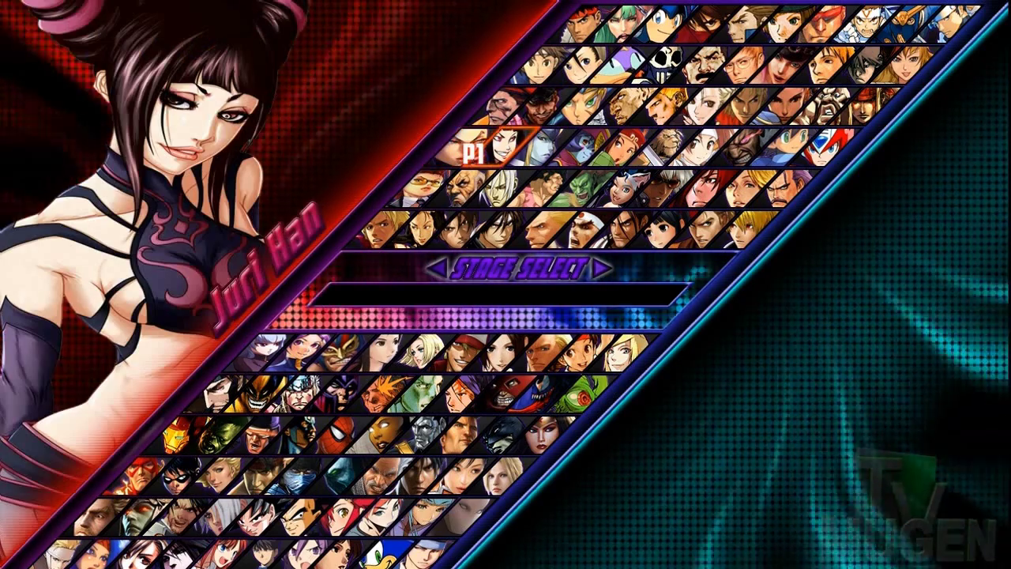
{"action": "key", "text": "Right"}
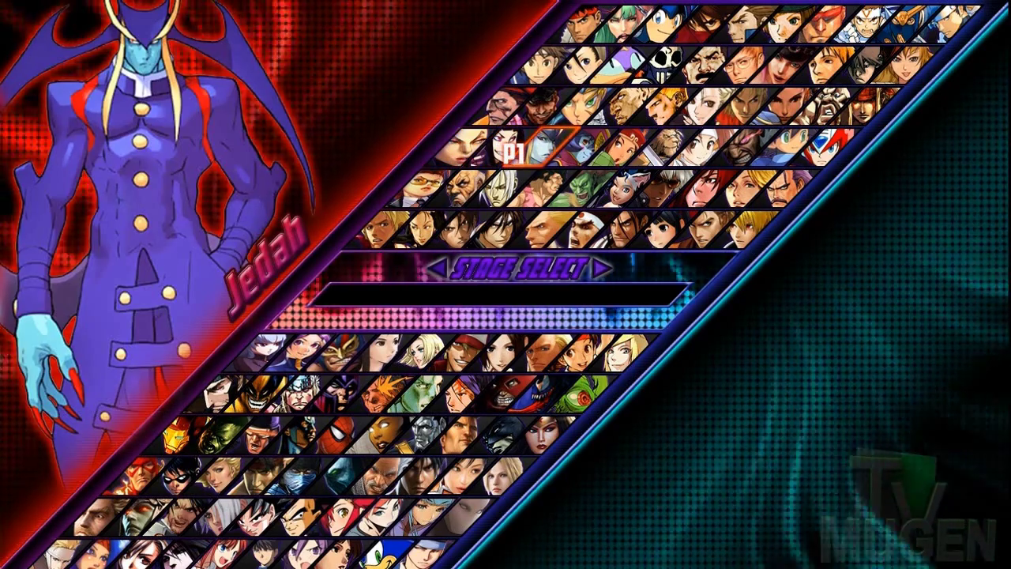
{"action": "key", "text": "Right"}
{"action": "key", "text": "Right"}
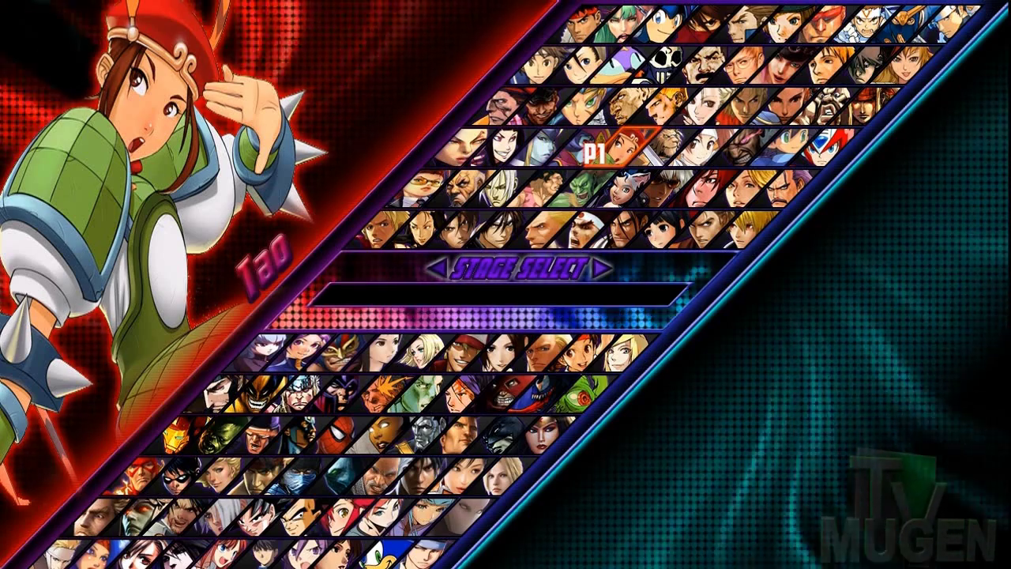
{"action": "key", "text": "Right"}
{"action": "key", "text": "Right"}
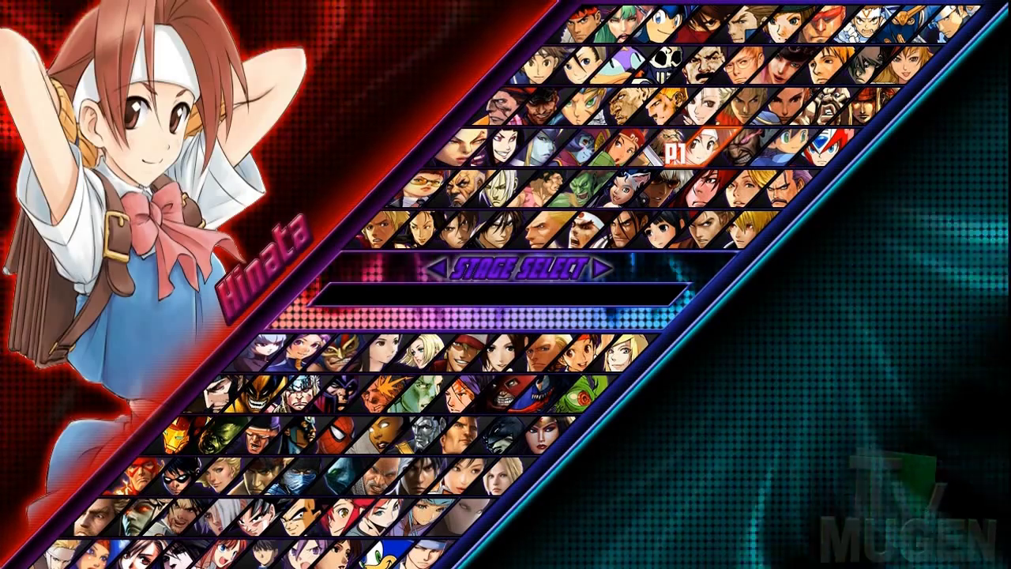
{"action": "key", "text": "Right"}
{"action": "key", "text": "Right"}
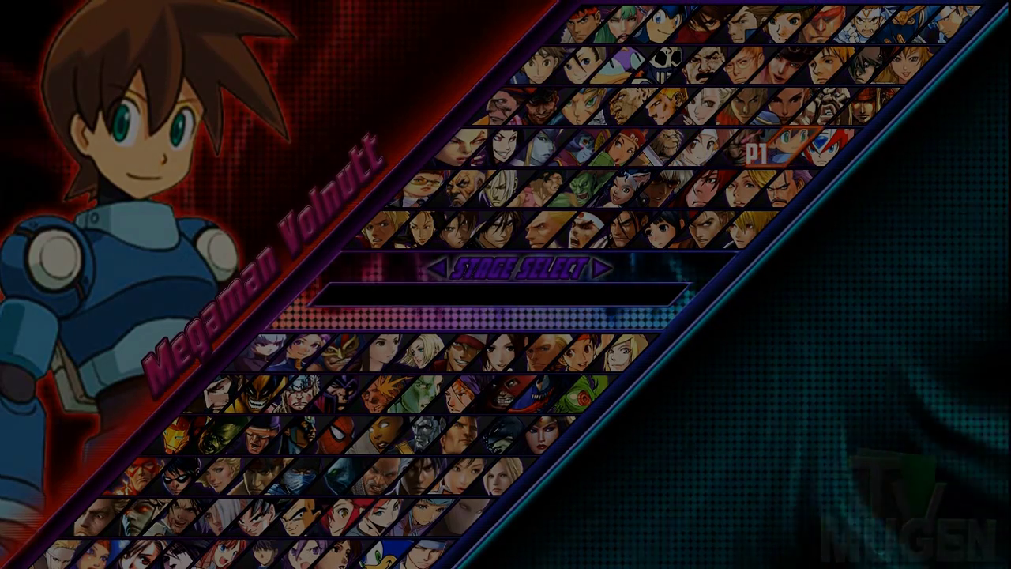